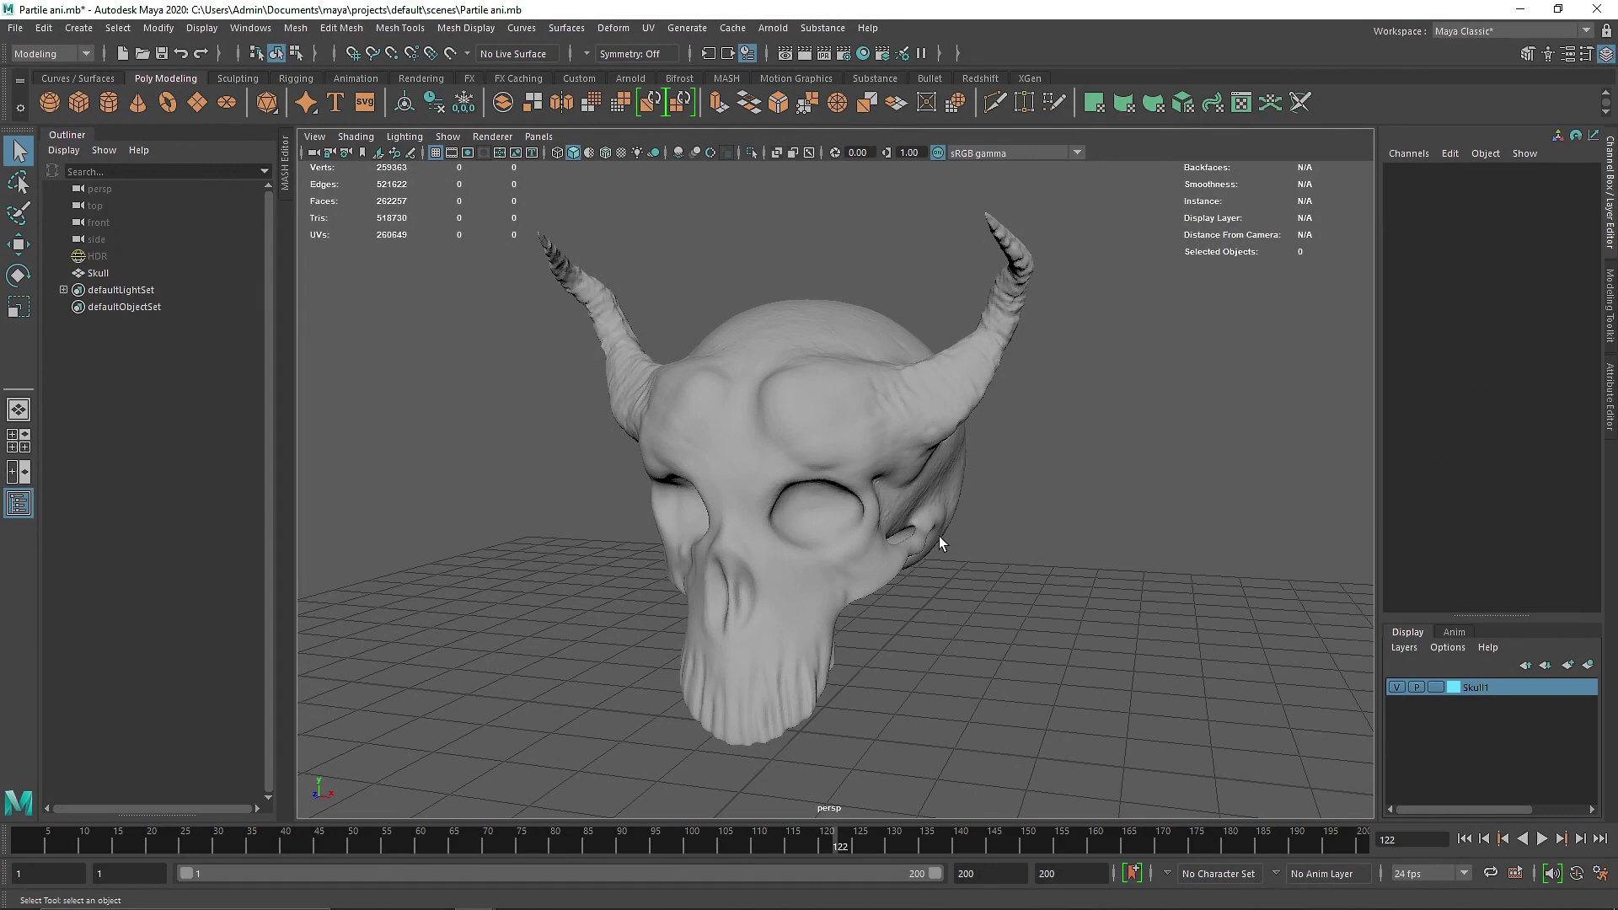
Examine the horned skull mesh's dense wireframe and its shaded surface from several angles
click(939, 536)
click(682, 197)
click(733, 363)
scroll(705, 376, up, 5)
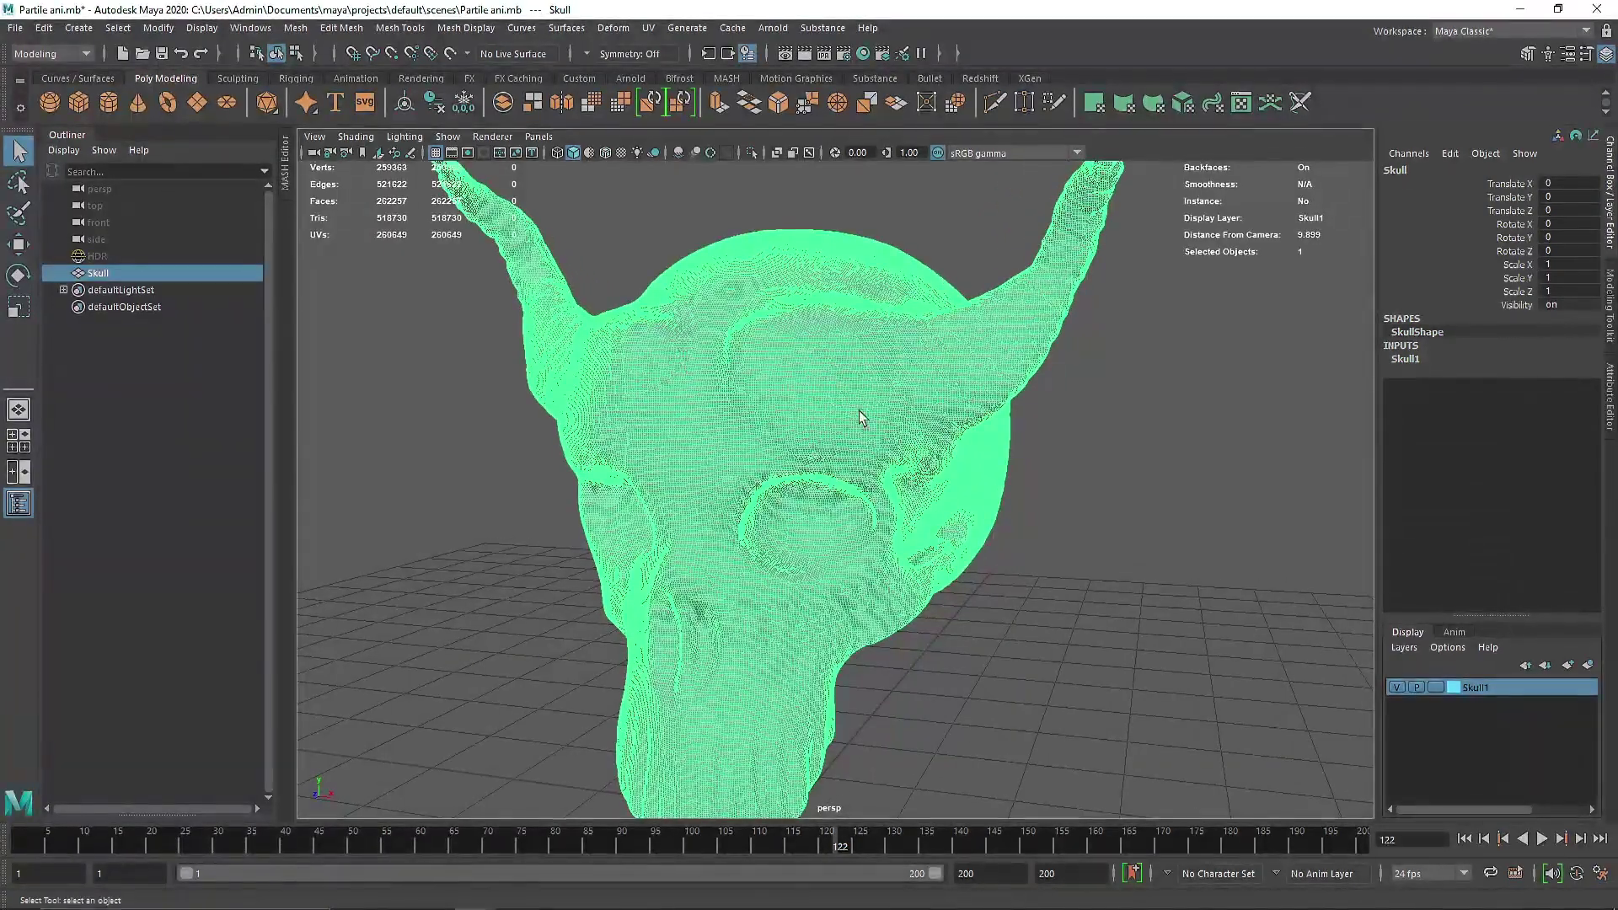
scroll(792, 468, up, 2)
scroll(700, 438, down, 4)
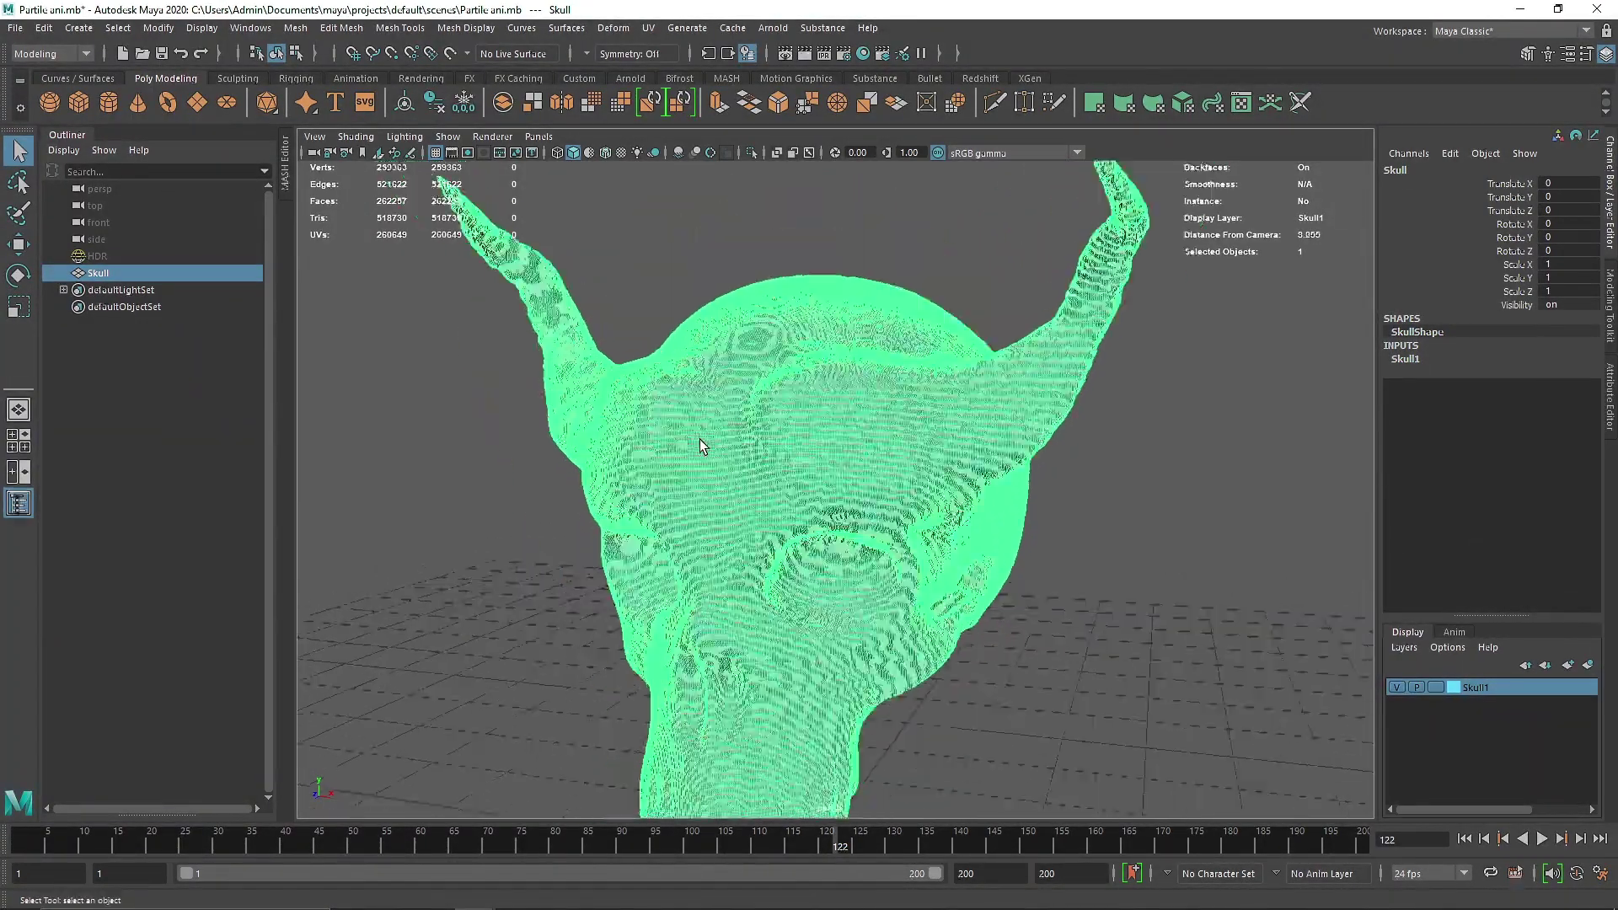
alt+drag(709, 443, 643, 273)
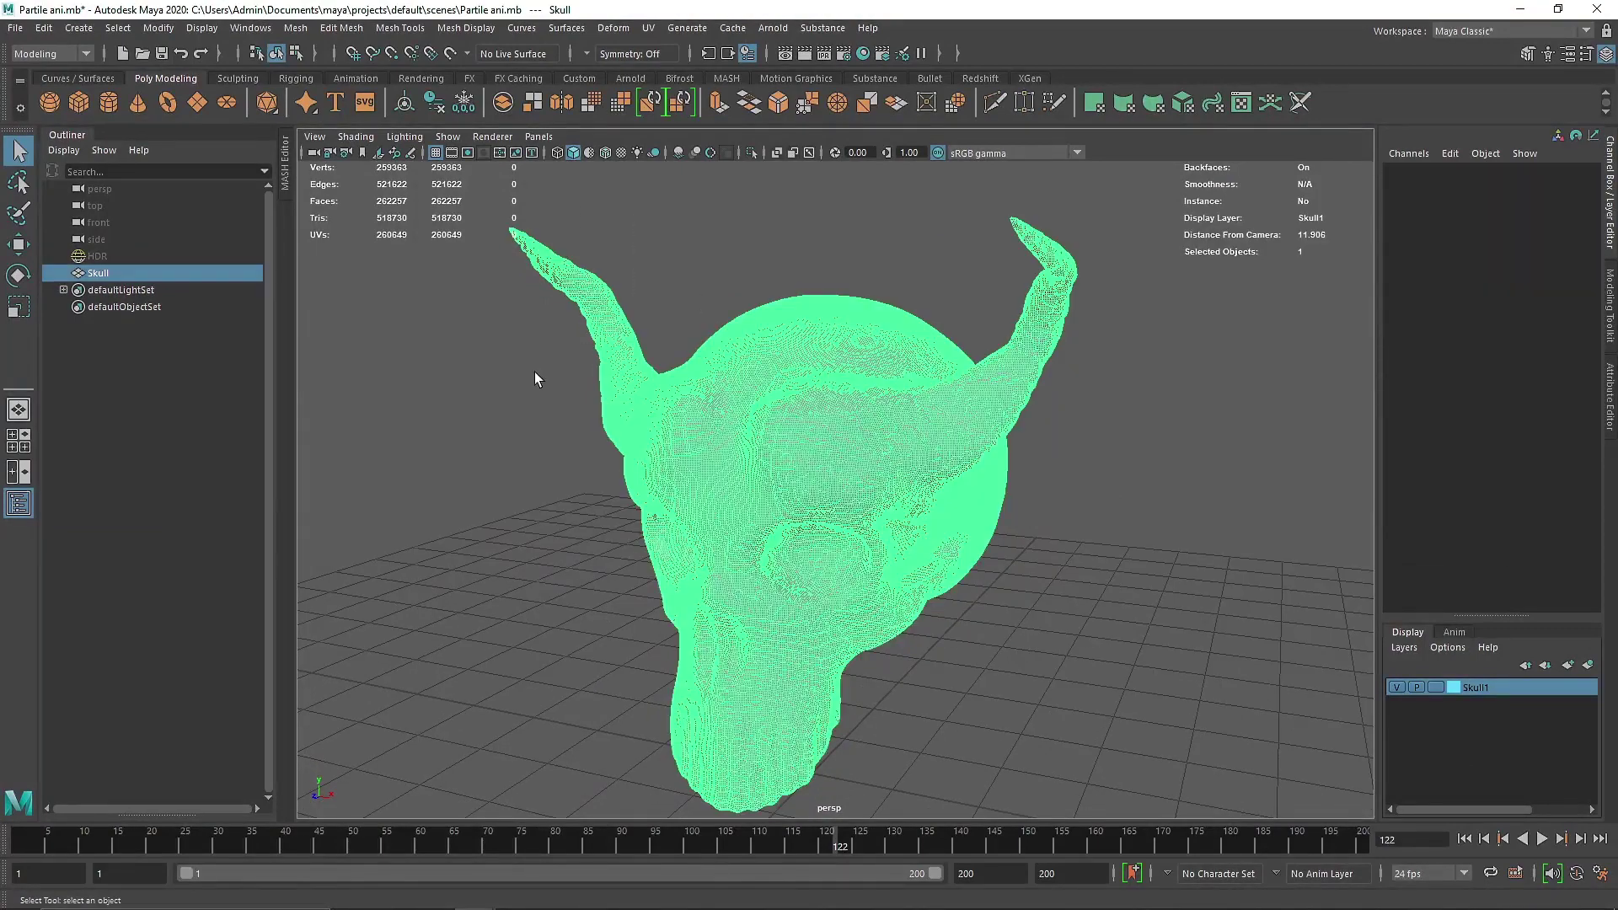
click(501, 376)
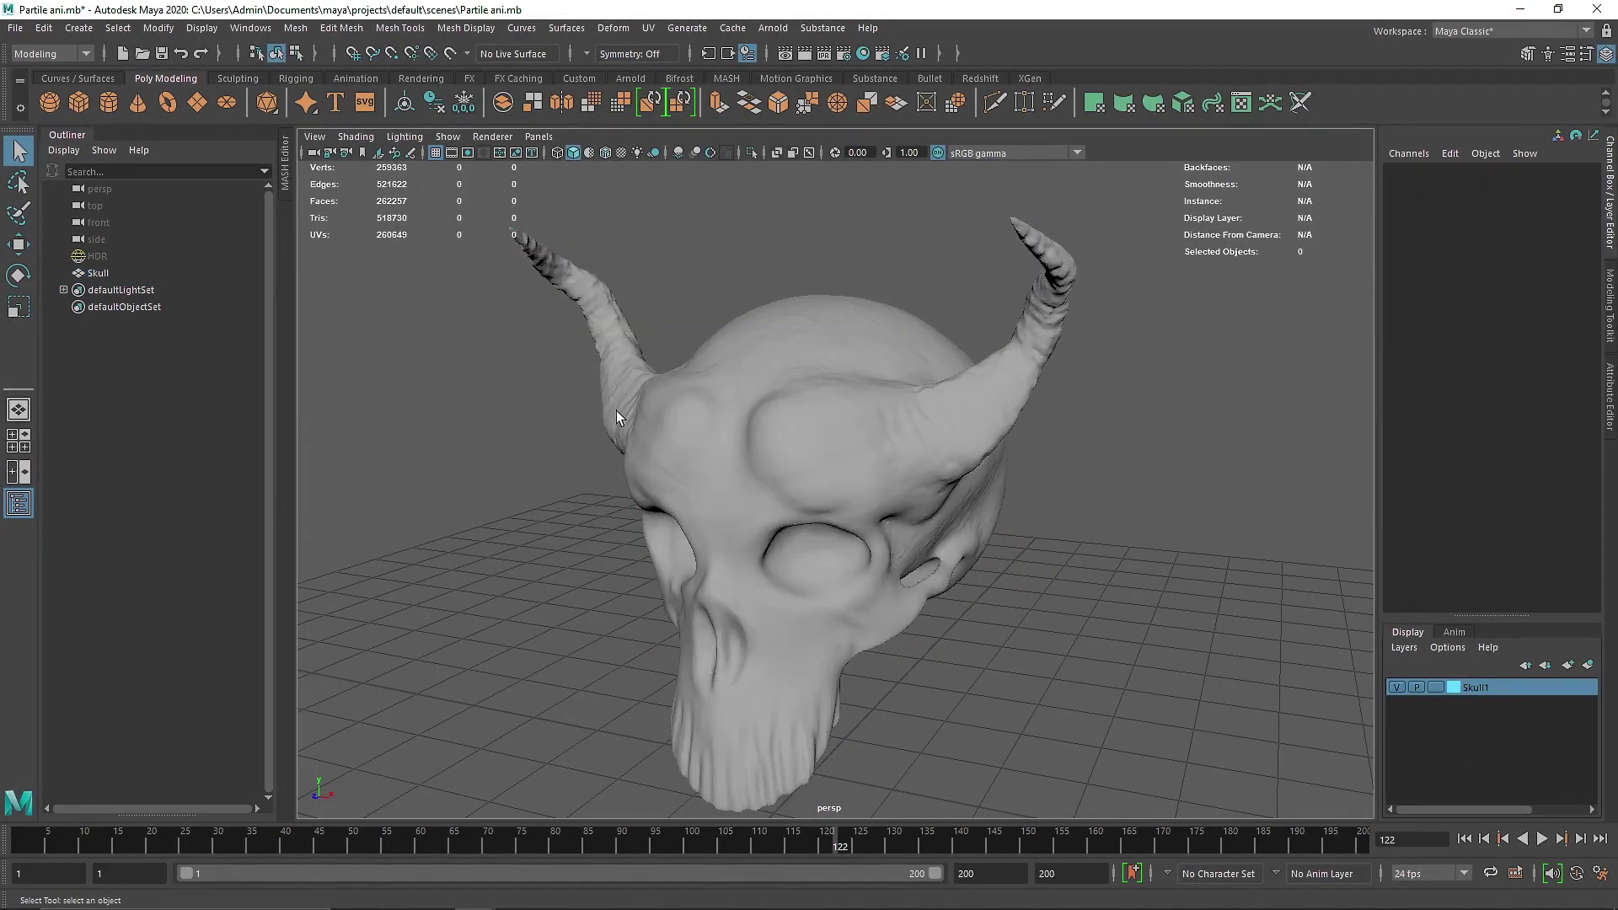
alt+drag(616, 412, 637, 386)
alt+drag(801, 324, 748, 367)
alt+right_drag(748, 367, 798, 388)
click(677, 317)
click(664, 227)
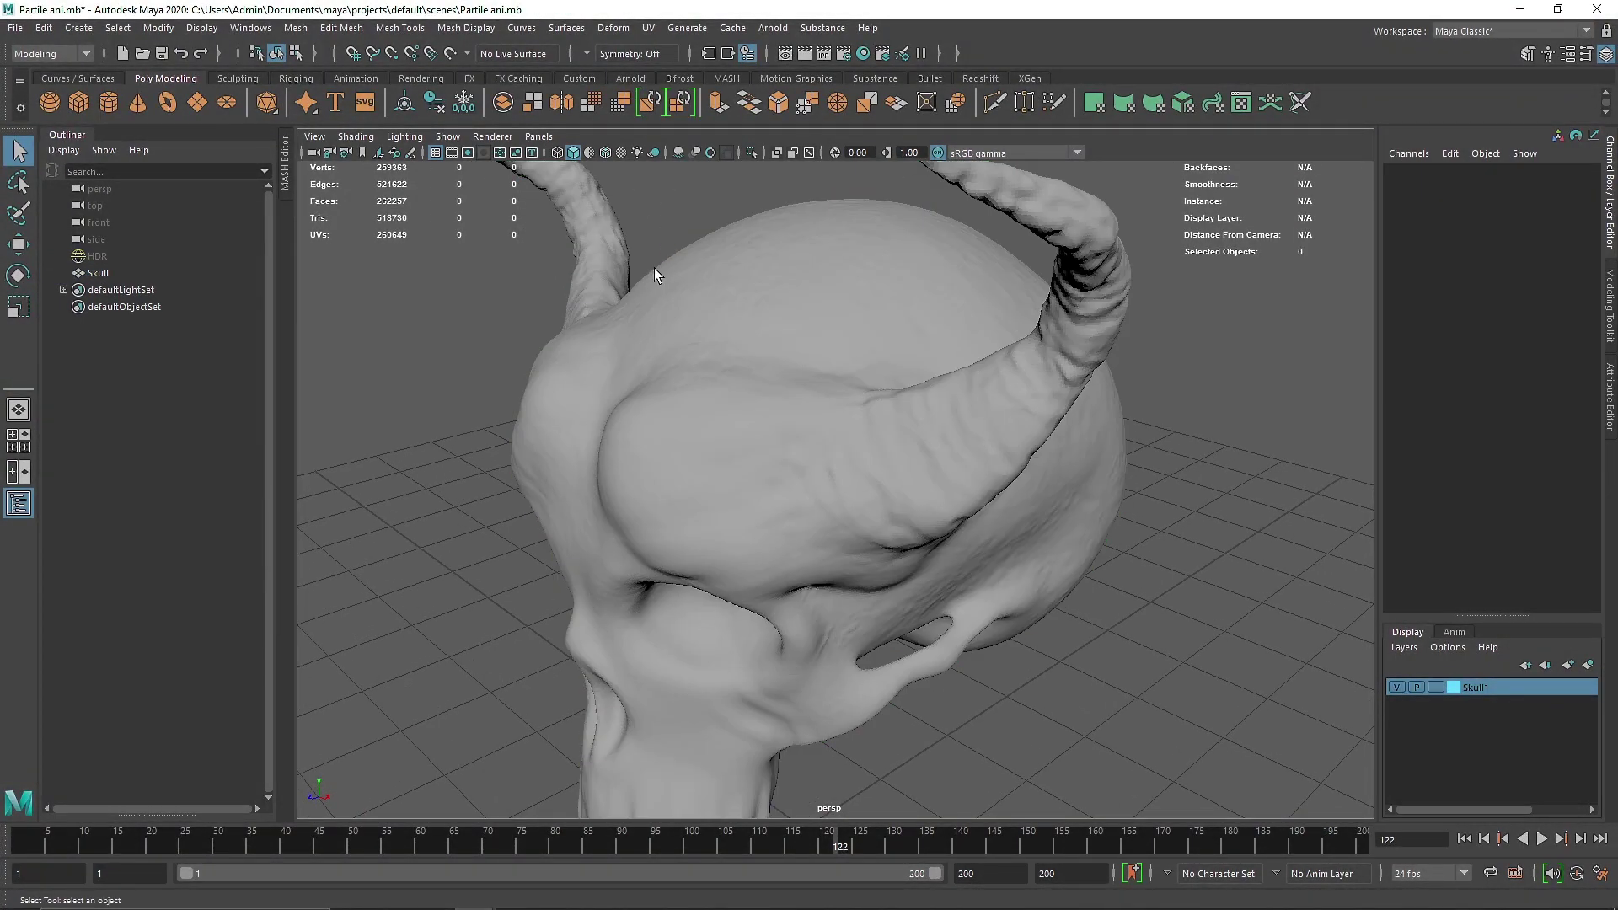
Look inside the skull mesh and enable two-sided lighting so its inner faces are lit
alt+drag(811, 437, 797, 318)
alt+drag(698, 522, 834, 549)
alt+right_drag(835, 549, 1098, 551)
alt+drag(1098, 550, 892, 518)
alt+right_drag(892, 517, 964, 534)
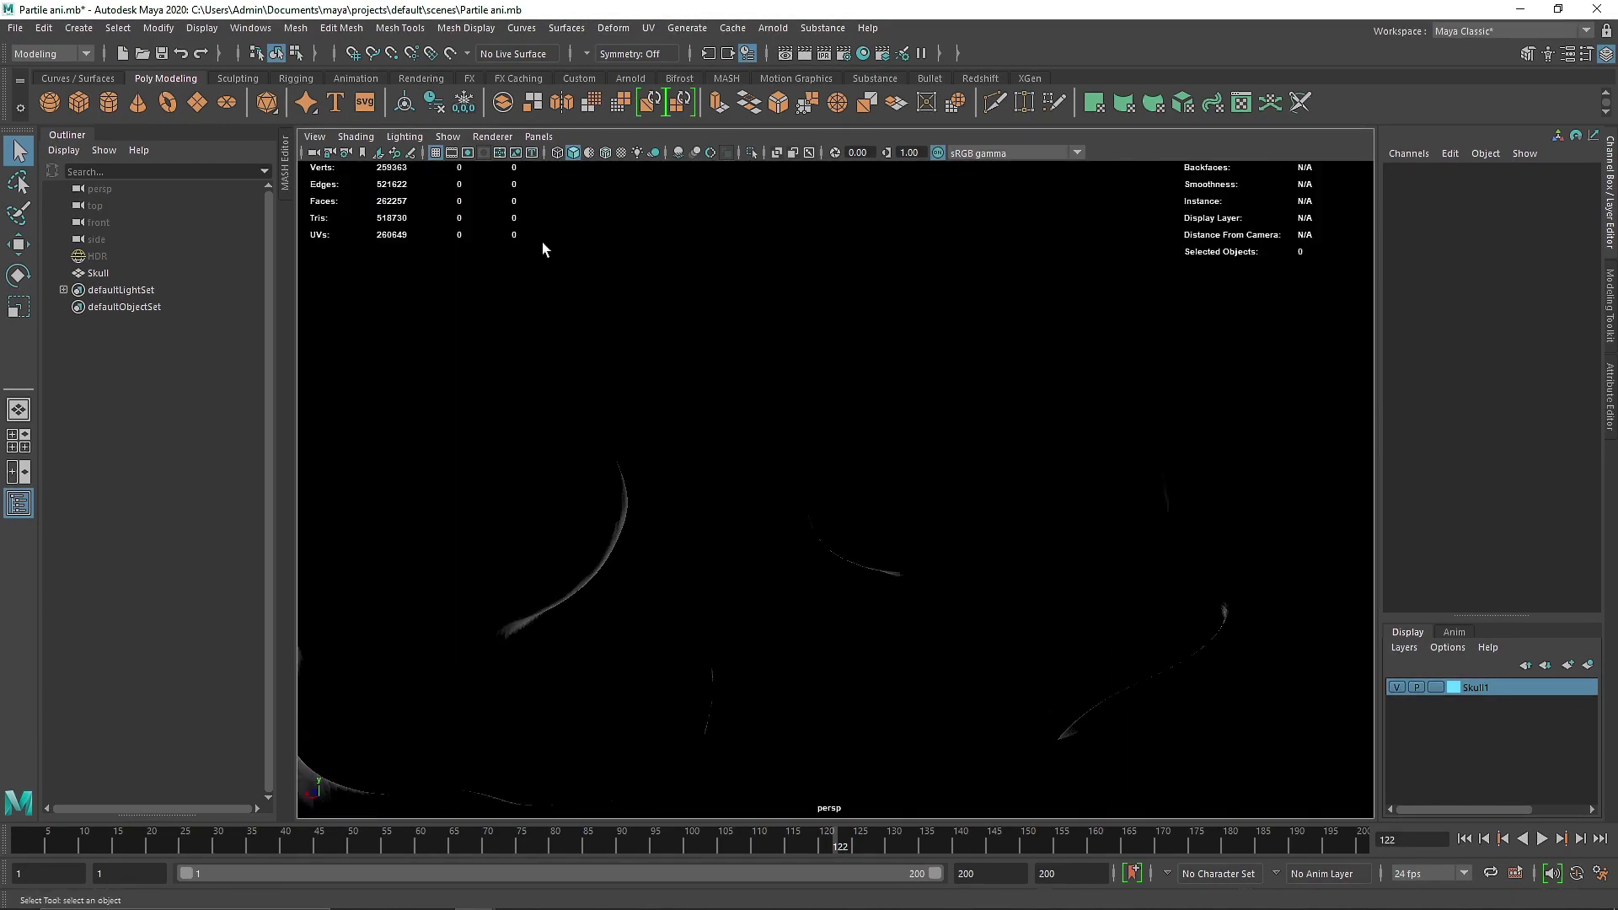
click(405, 136)
click(421, 256)
mouse_move(769, 480)
alt+mouse_down()
mouse_move(719, 531)
mouse_move(763, 508)
alt+mouse_up()
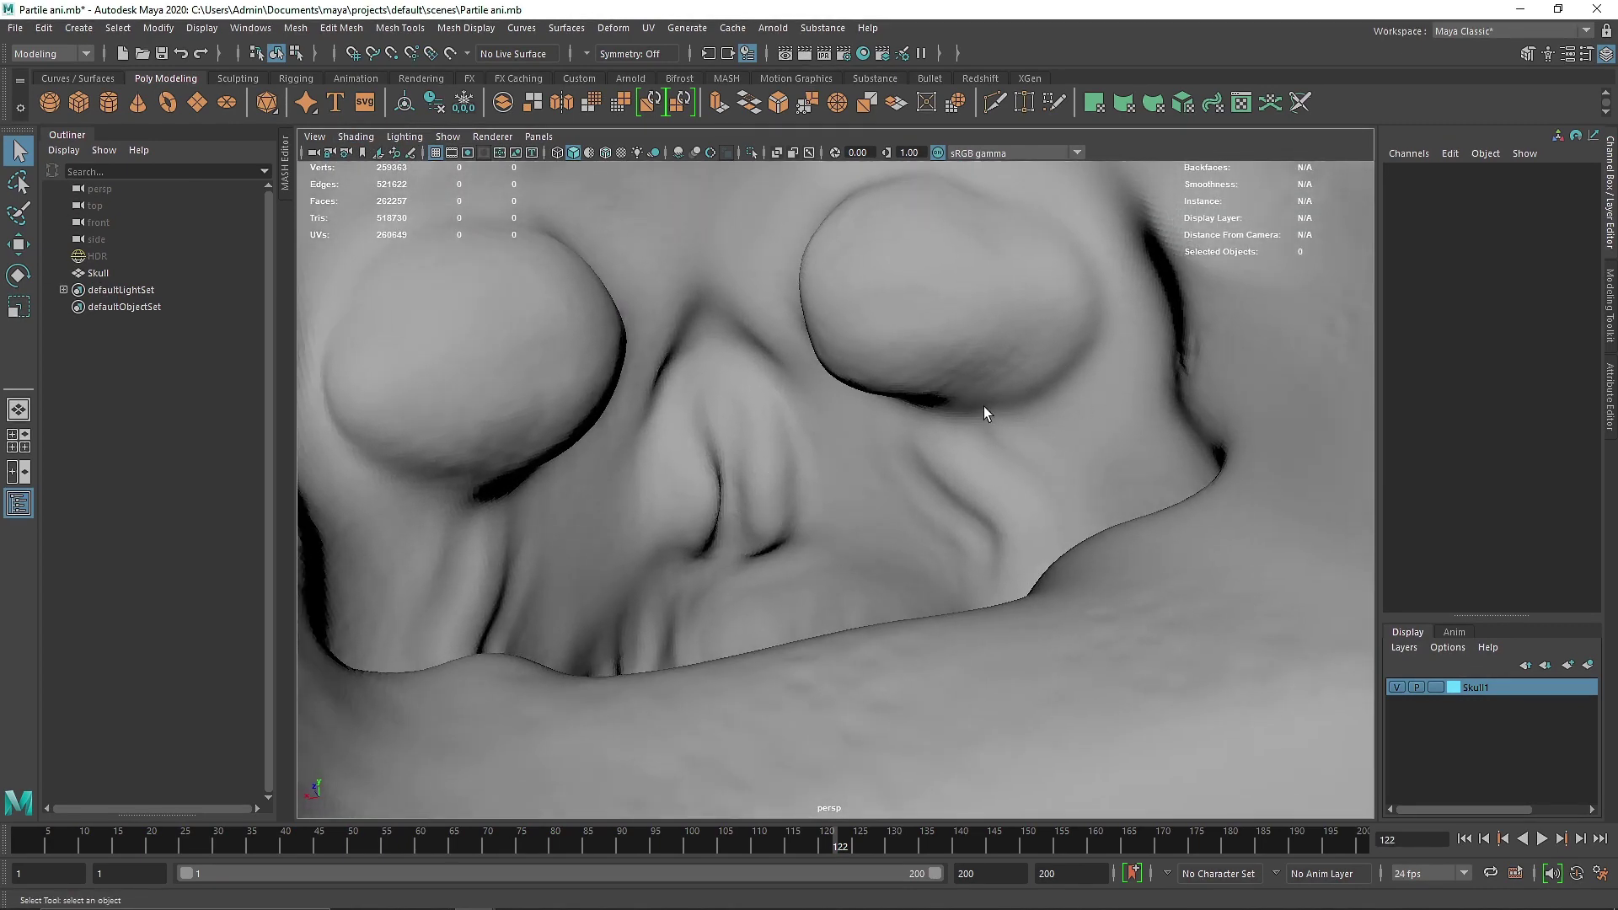
scroll(981, 411, down, 8)
alt+drag(779, 447, 1003, 413)
scroll(973, 406, down, 4)
alt+right_drag(919, 401, 939, 413)
alt+drag(938, 413, 974, 413)
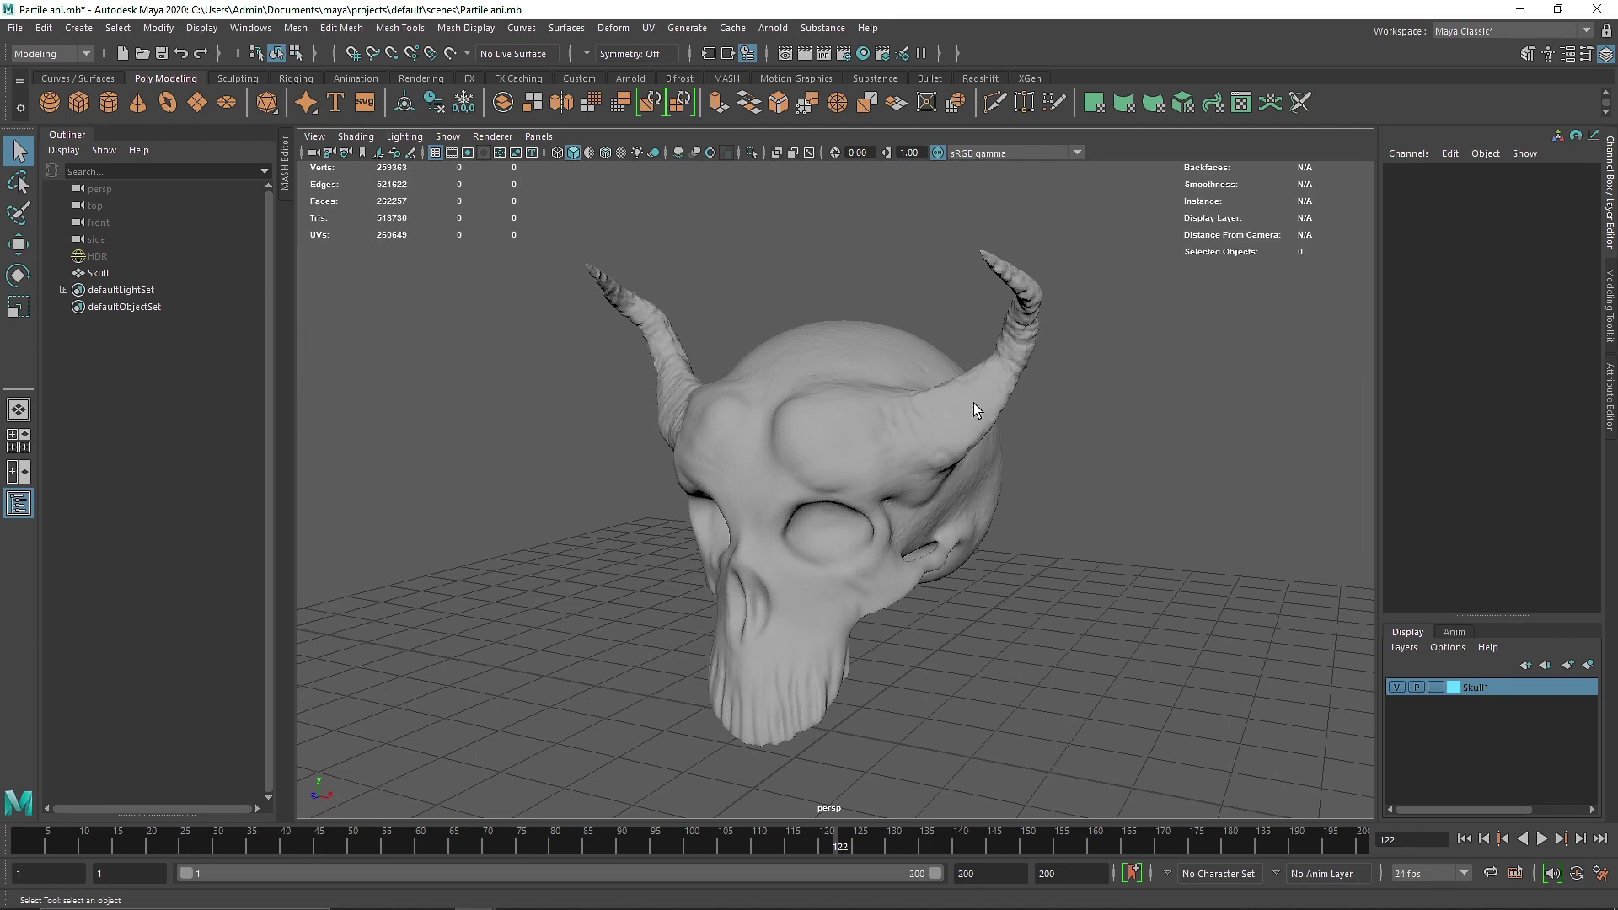
alt+drag(831, 384, 673, 334)
click(851, 382)
click(1133, 401)
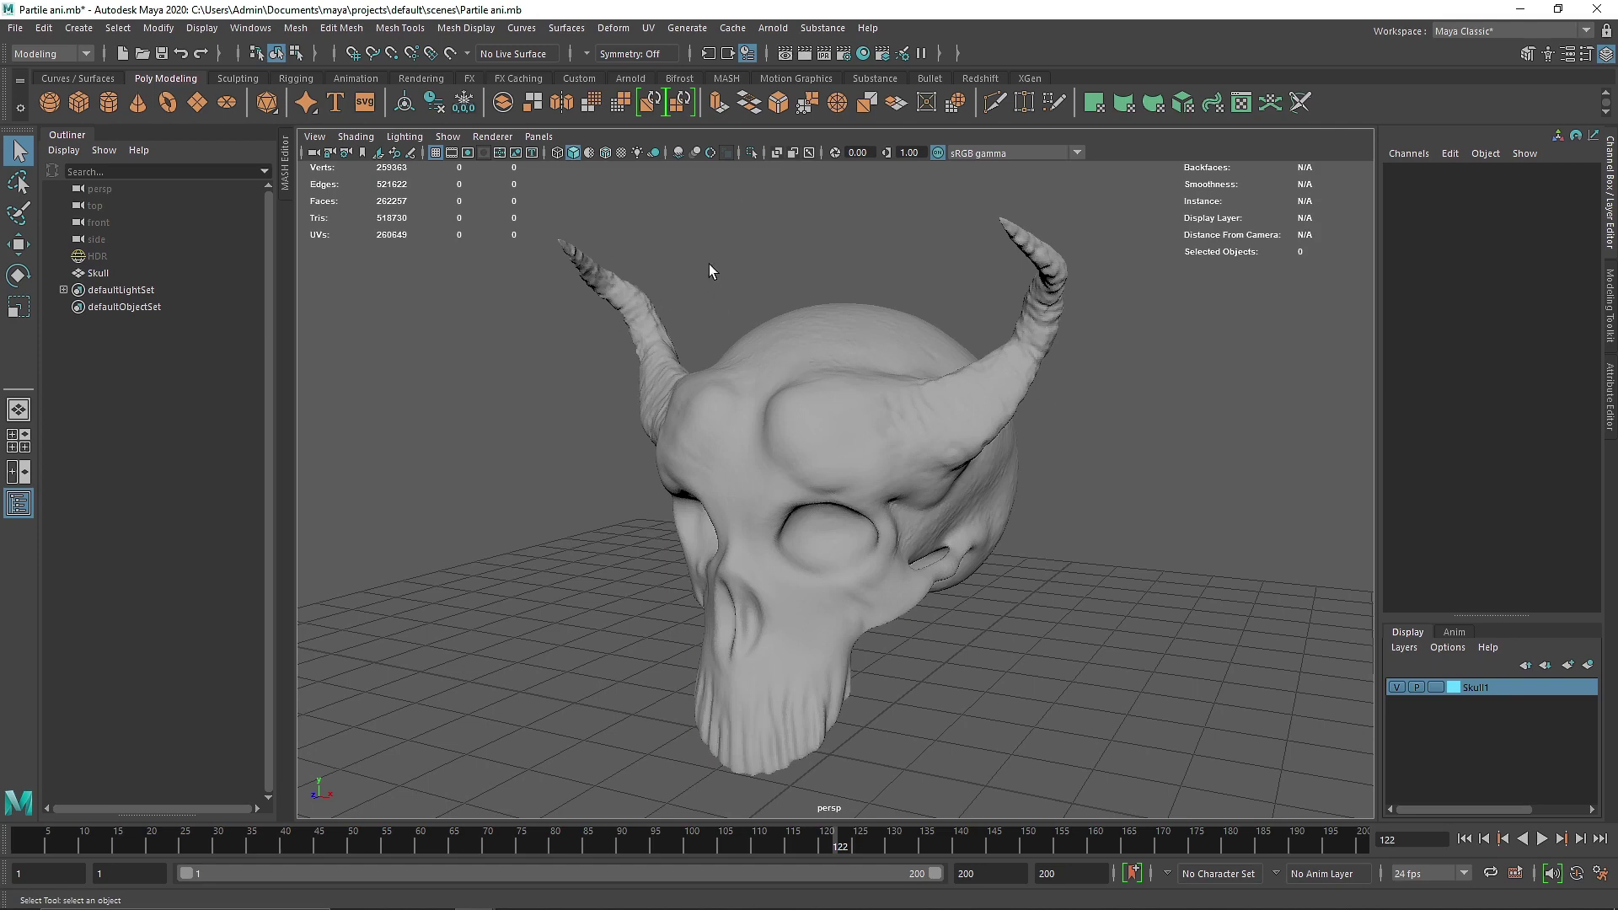
drag(765, 317, 1074, 504)
click(1089, 439)
click(776, 451)
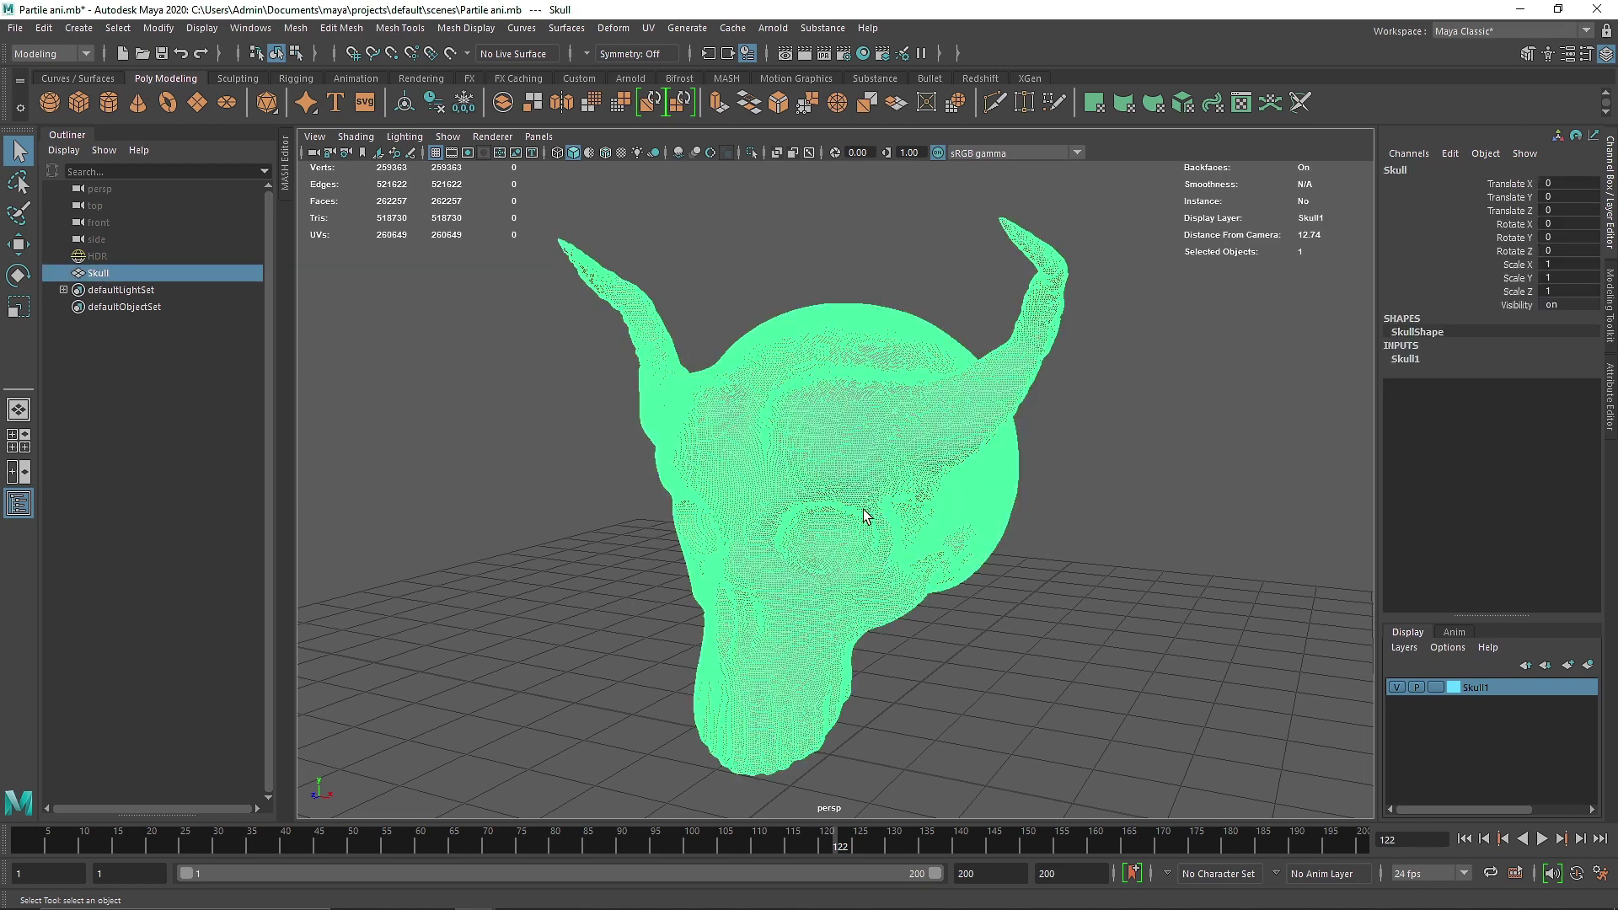
alt+right_drag(868, 519, 906, 522)
click(1062, 537)
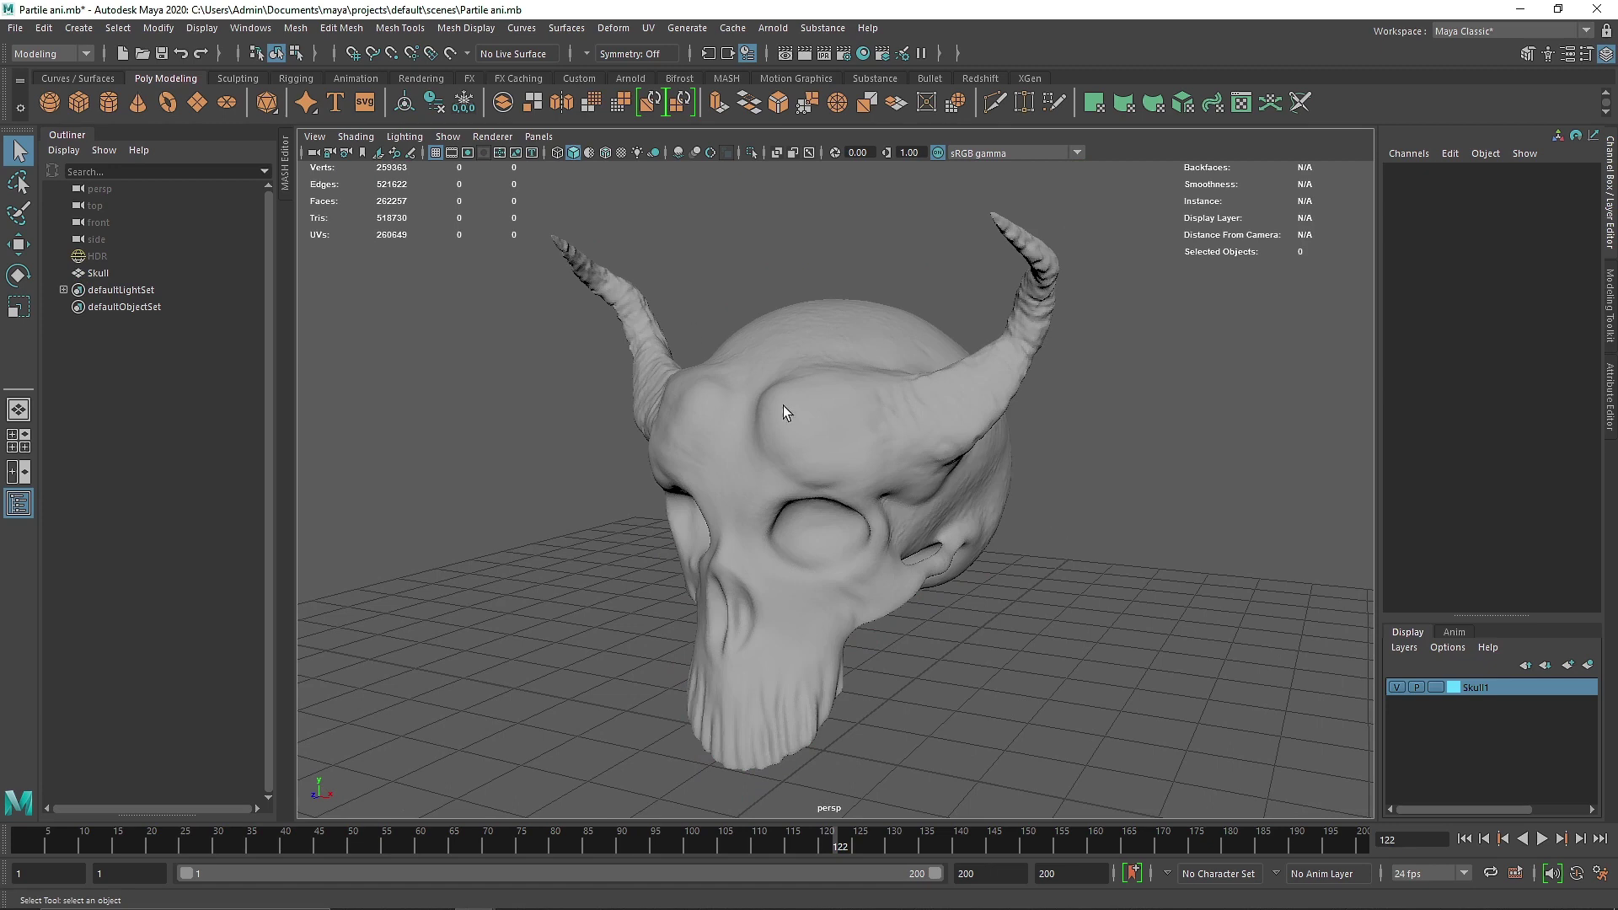
click(738, 406)
click(683, 258)
click(715, 398)
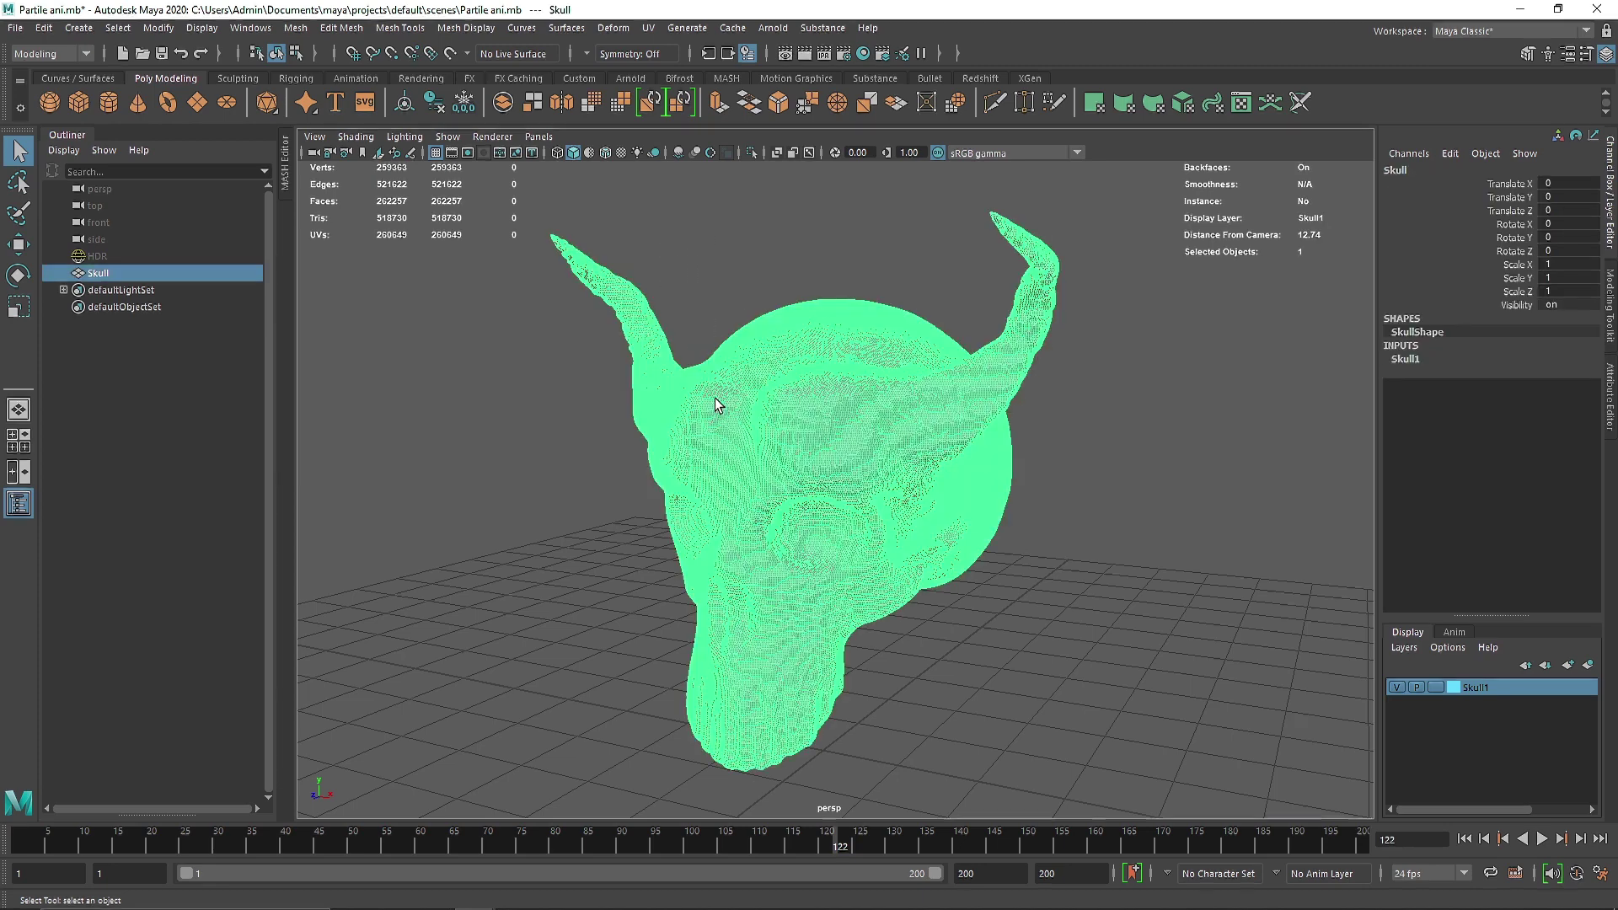
click(696, 305)
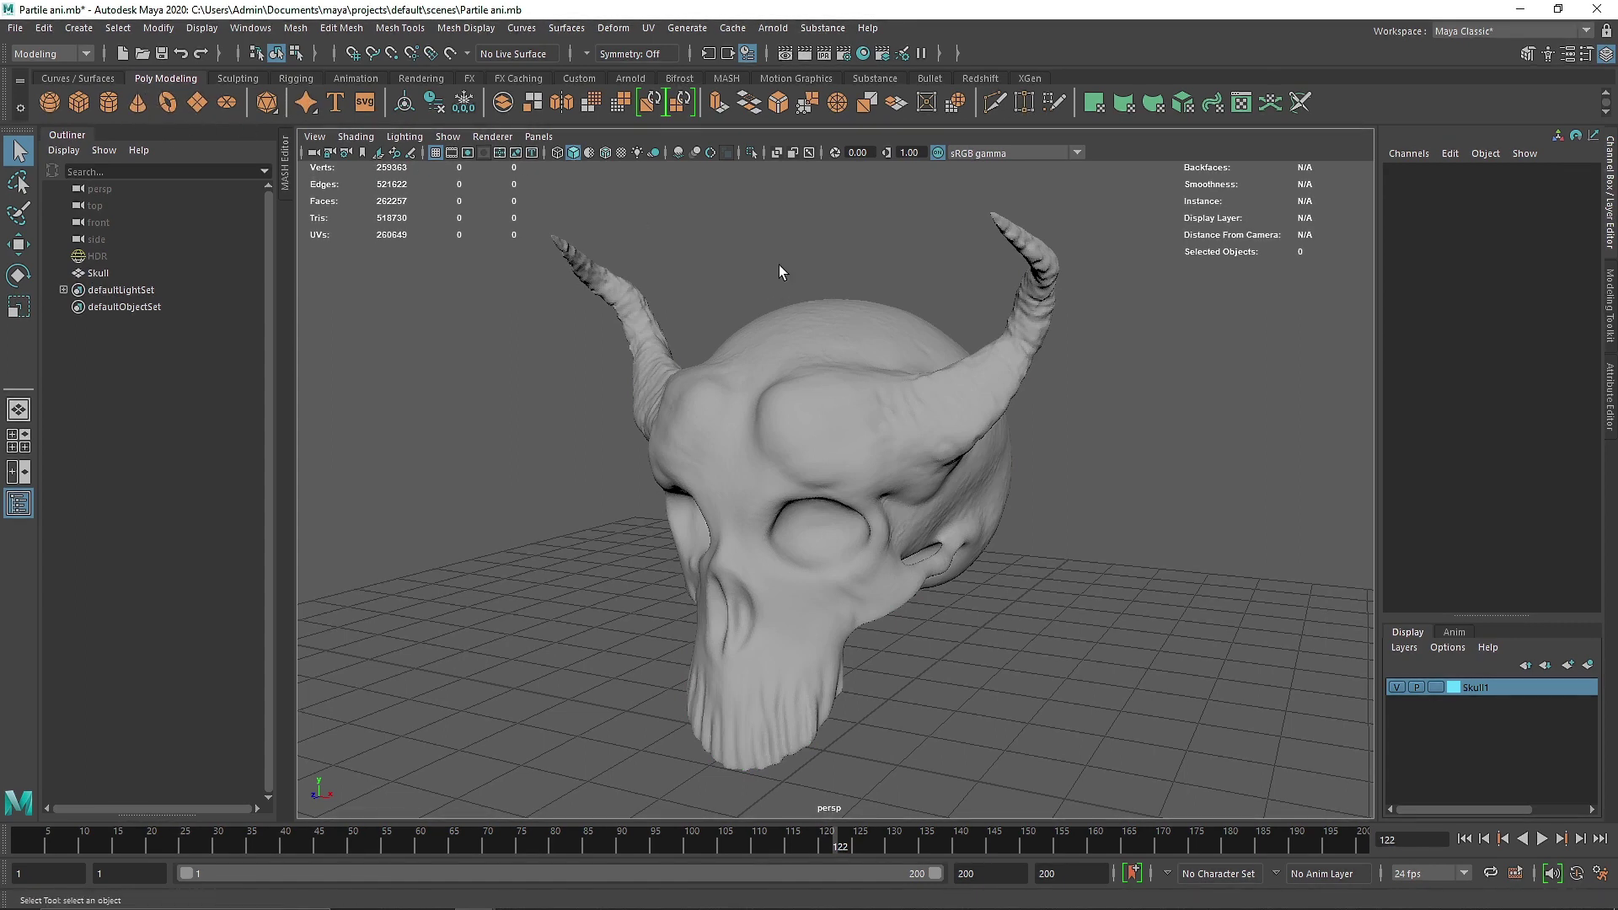
drag(766, 257, 806, 371)
click(730, 239)
Select the Skull mesh and switch to the FX menu set
click(858, 466)
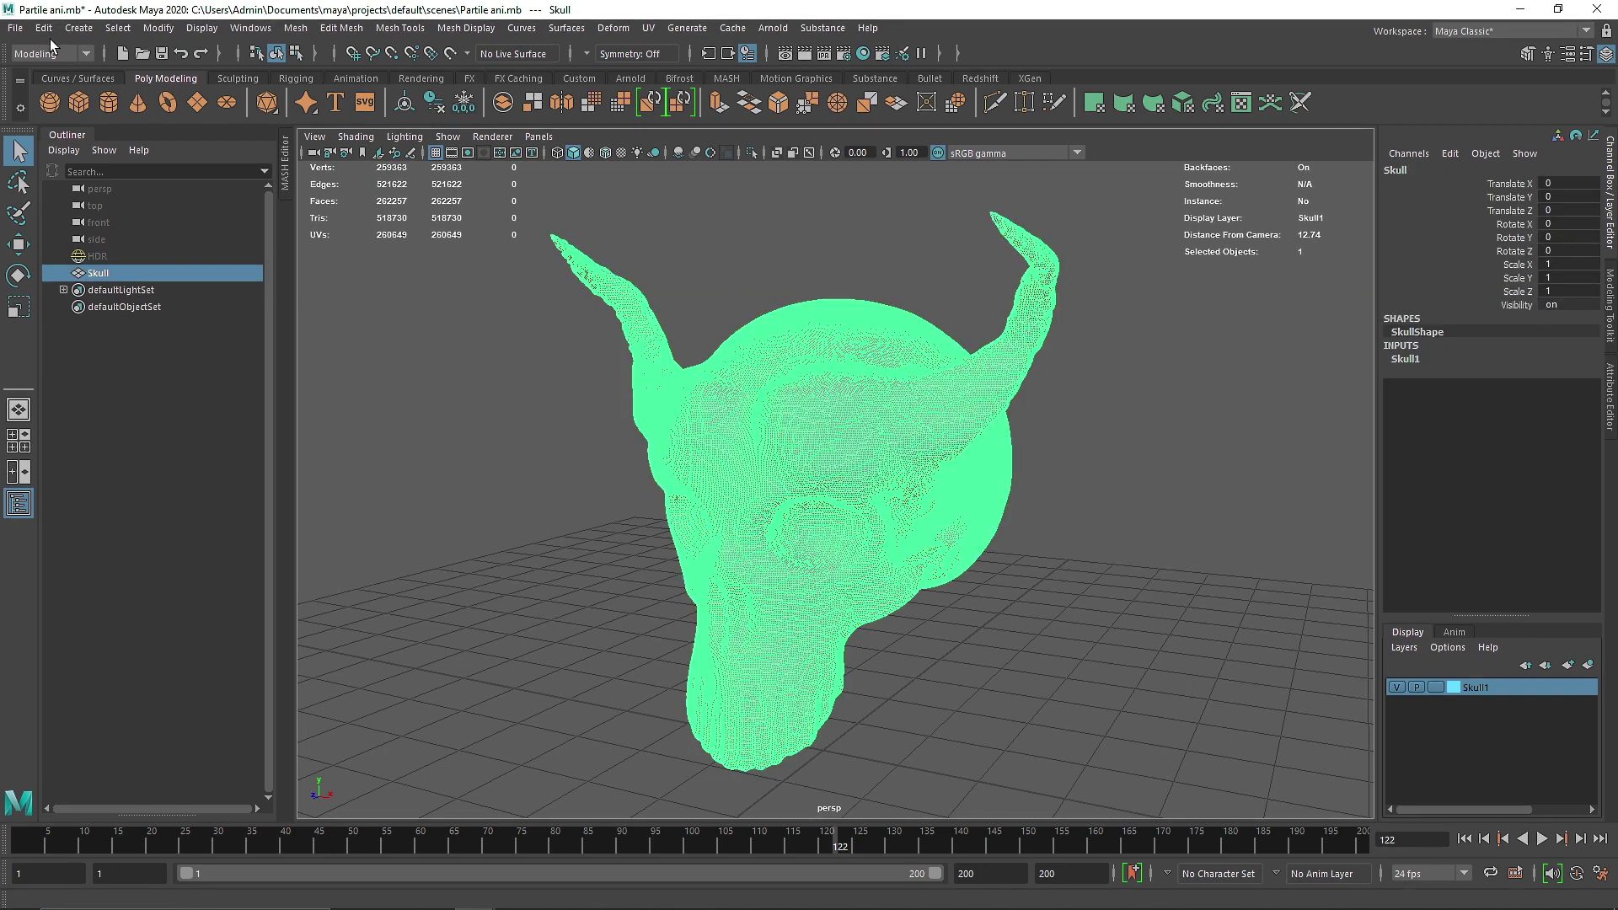
click(50, 53)
click(43, 108)
Fill the Skull with nParticles at resolution 10 using a new solver, with close packing on
click(304, 28)
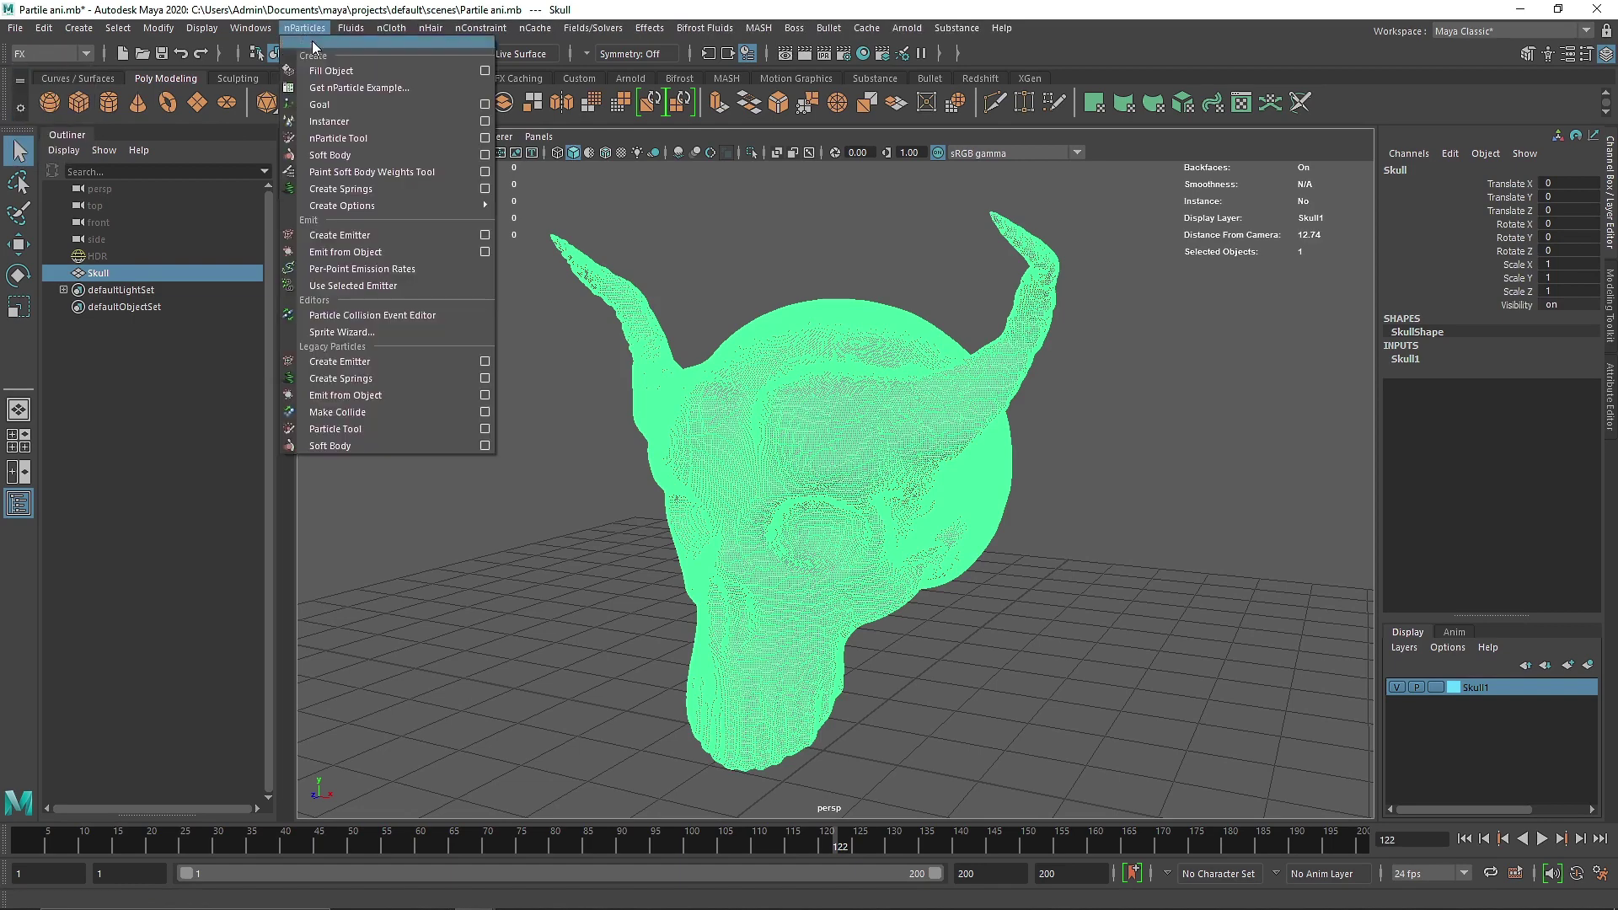
click(485, 70)
drag(1091, 212, 1215, 201)
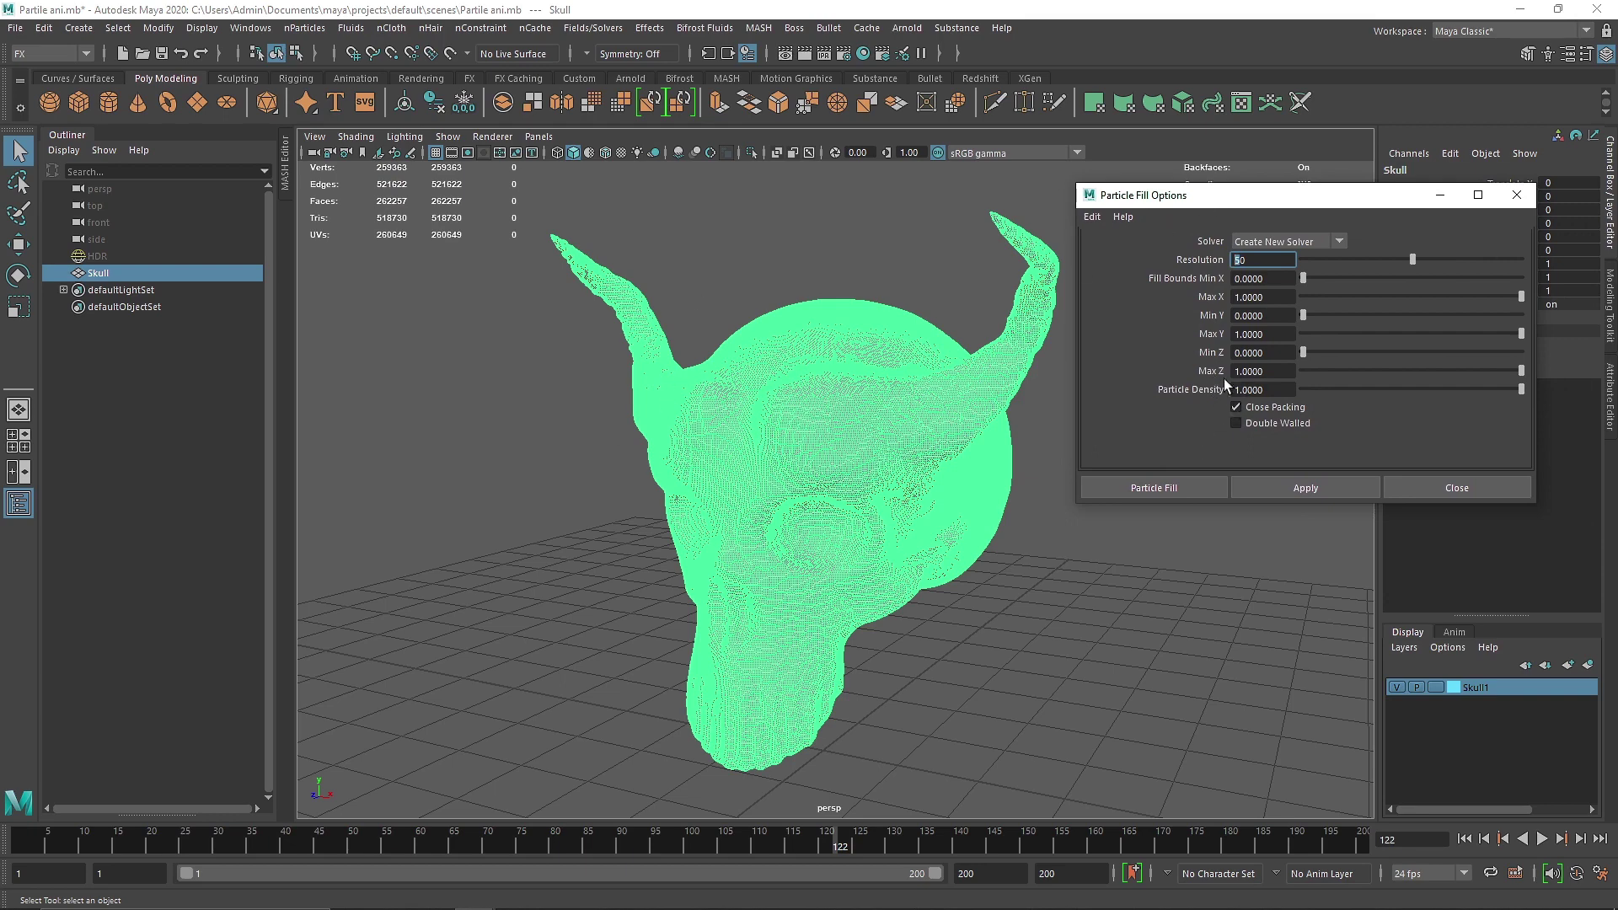
key(Delete)
text(1)
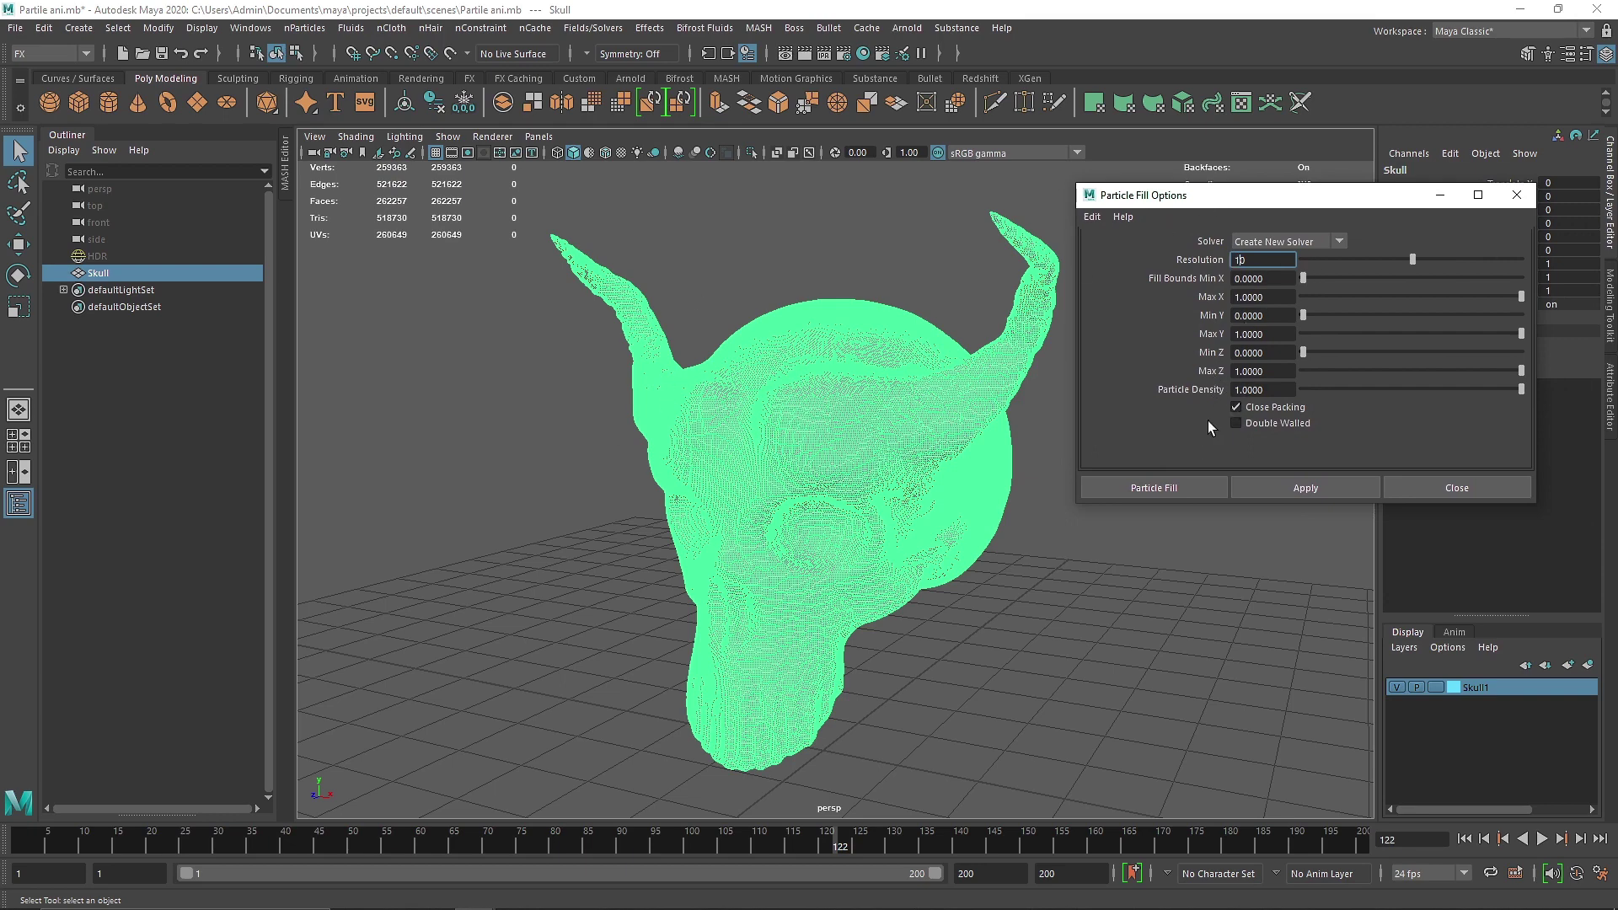
click(1190, 487)
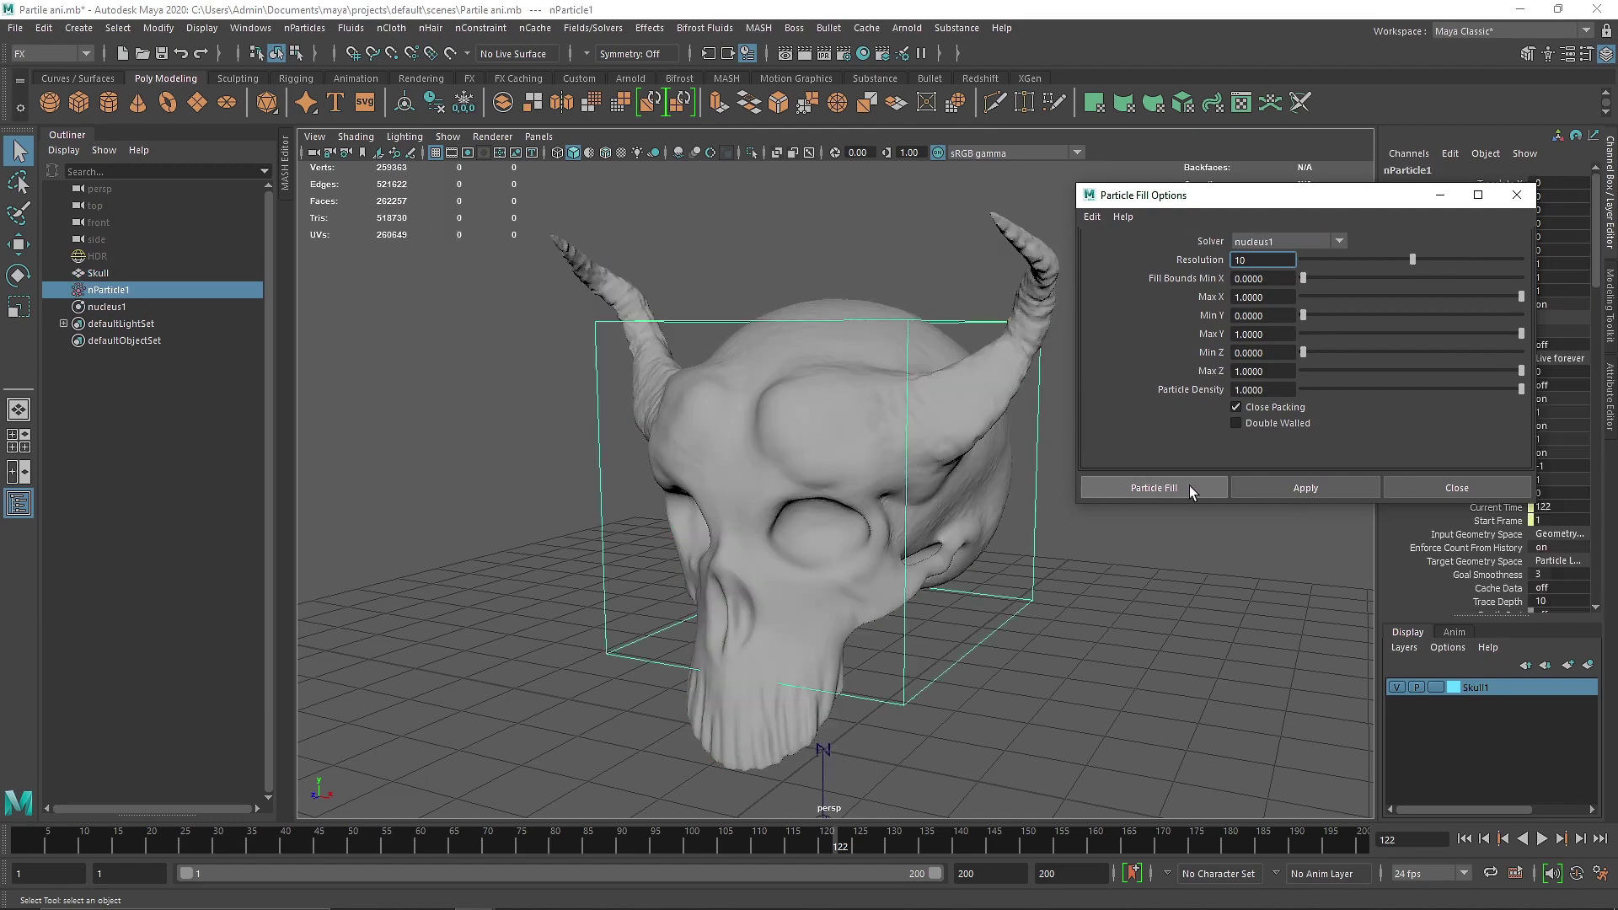
Show the particles through the skull with X-ray shading, close the fill options and open nParticle1's transform attributes
click(777, 153)
alt+drag(793, 204, 856, 391)
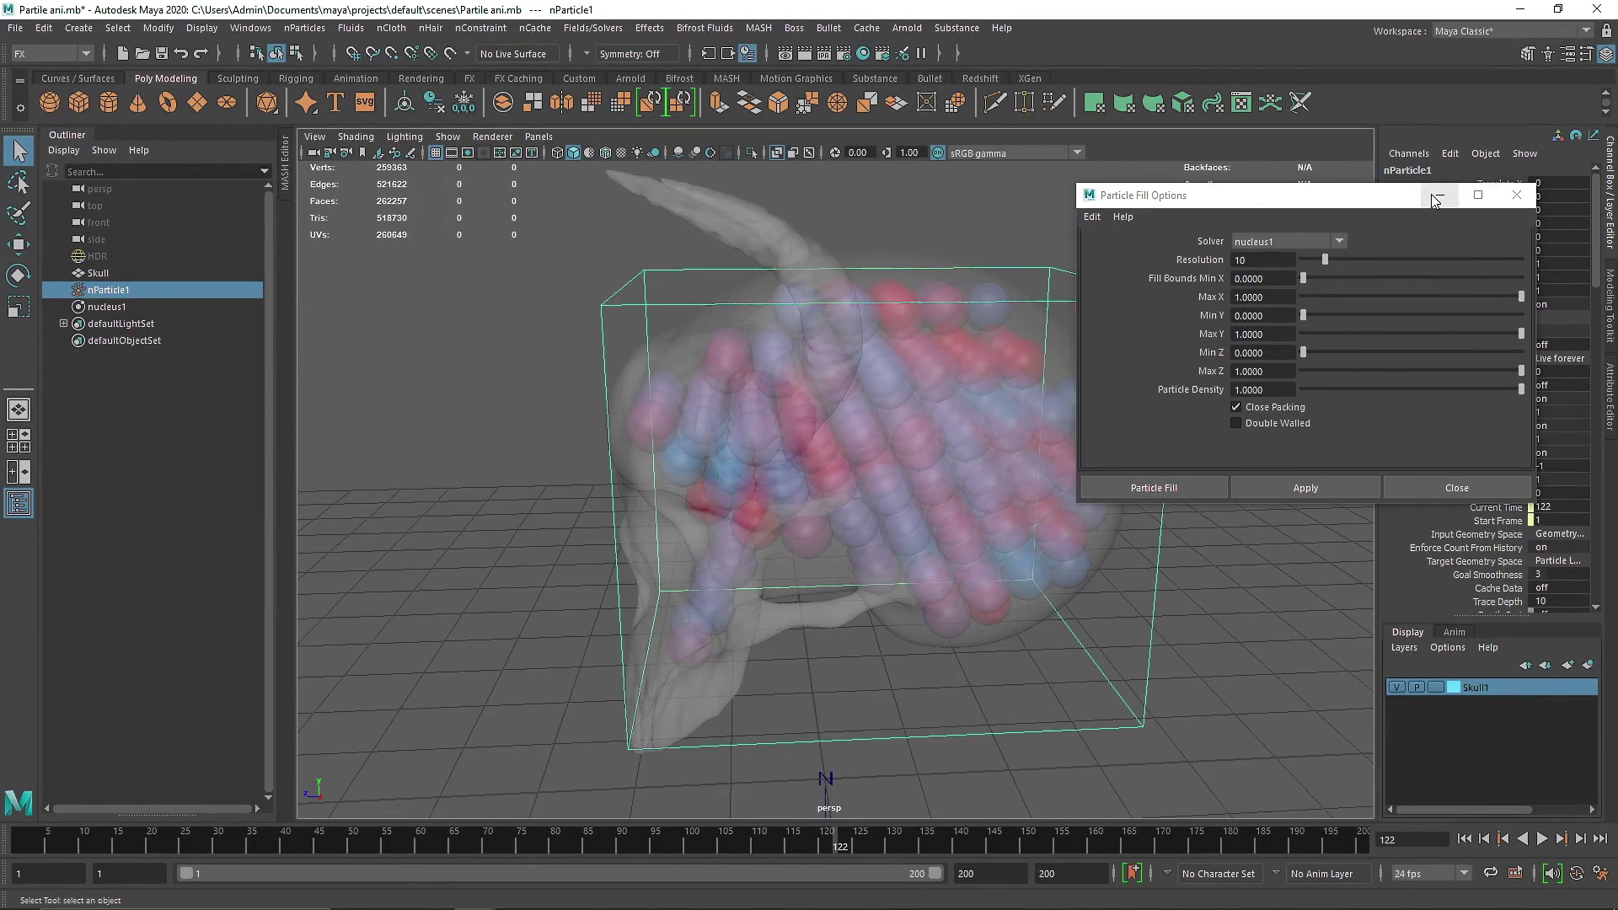
click(1516, 194)
key(ctrl+a)
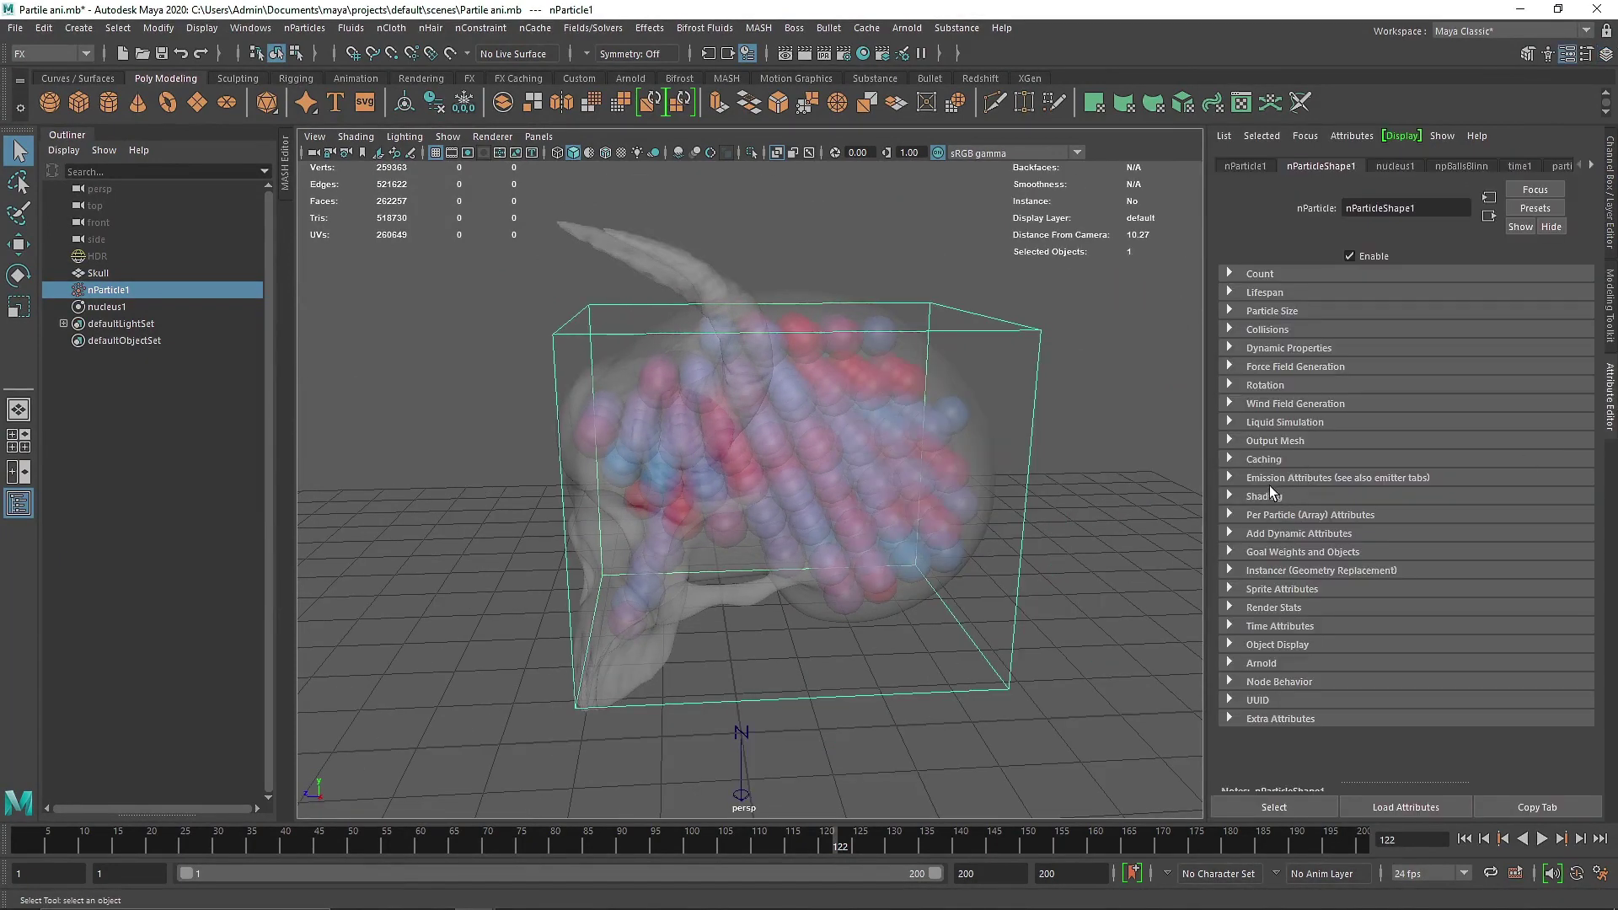
click(1259, 169)
scroll(1044, 410, up, 5)
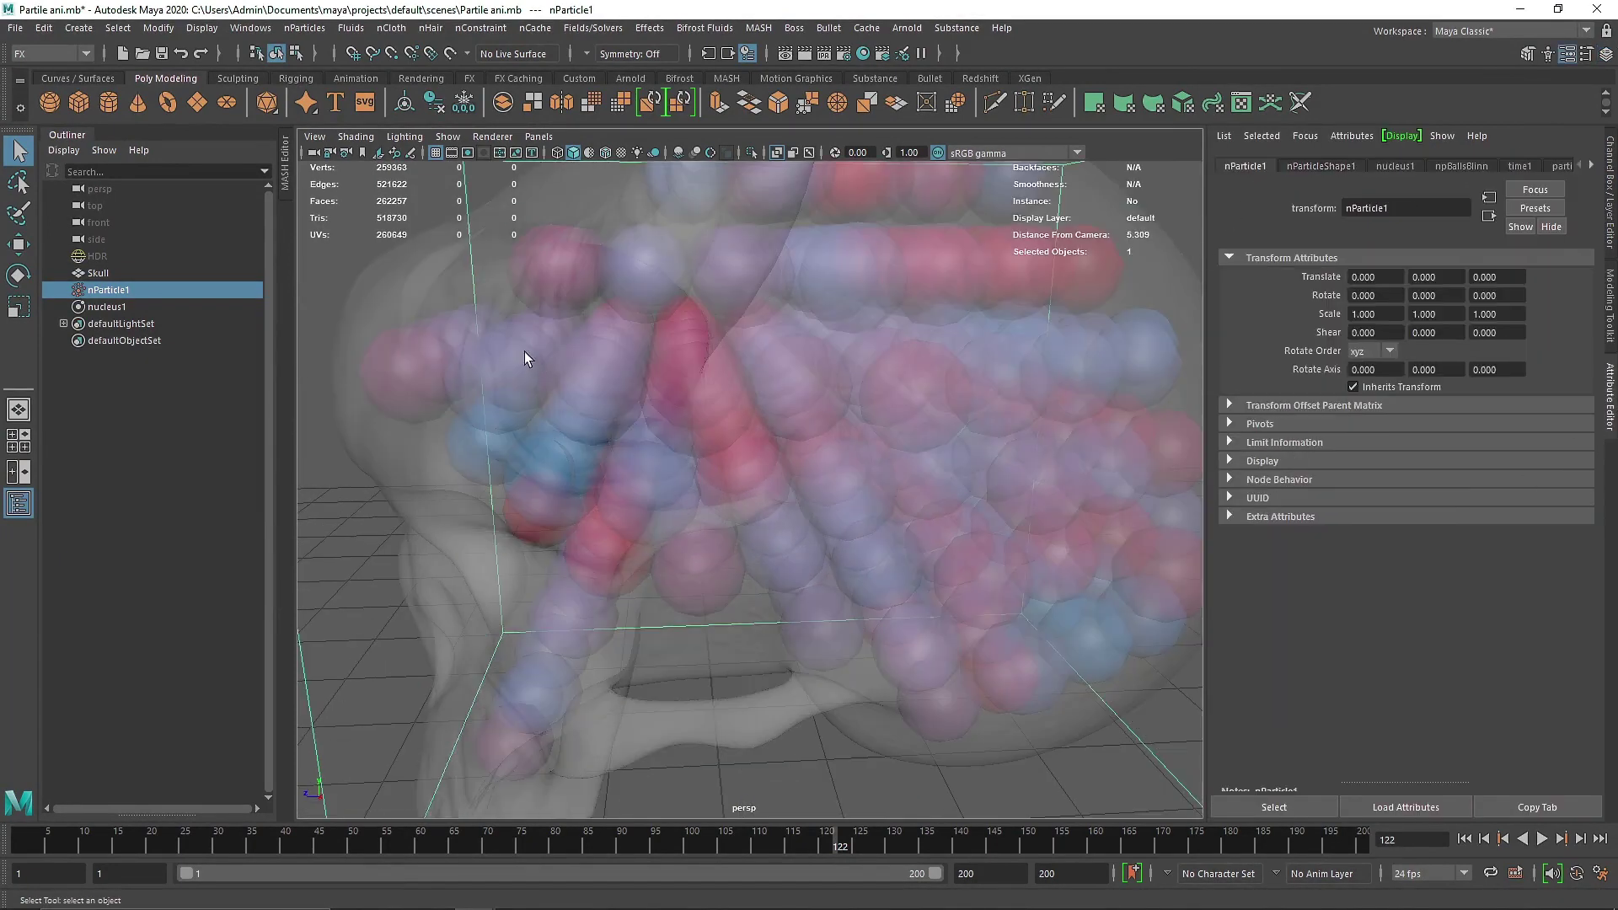
Turn off the Skull's visibility and X-ray shading to view the low-resolution particle fill by itself
click(140, 272)
click(1264, 461)
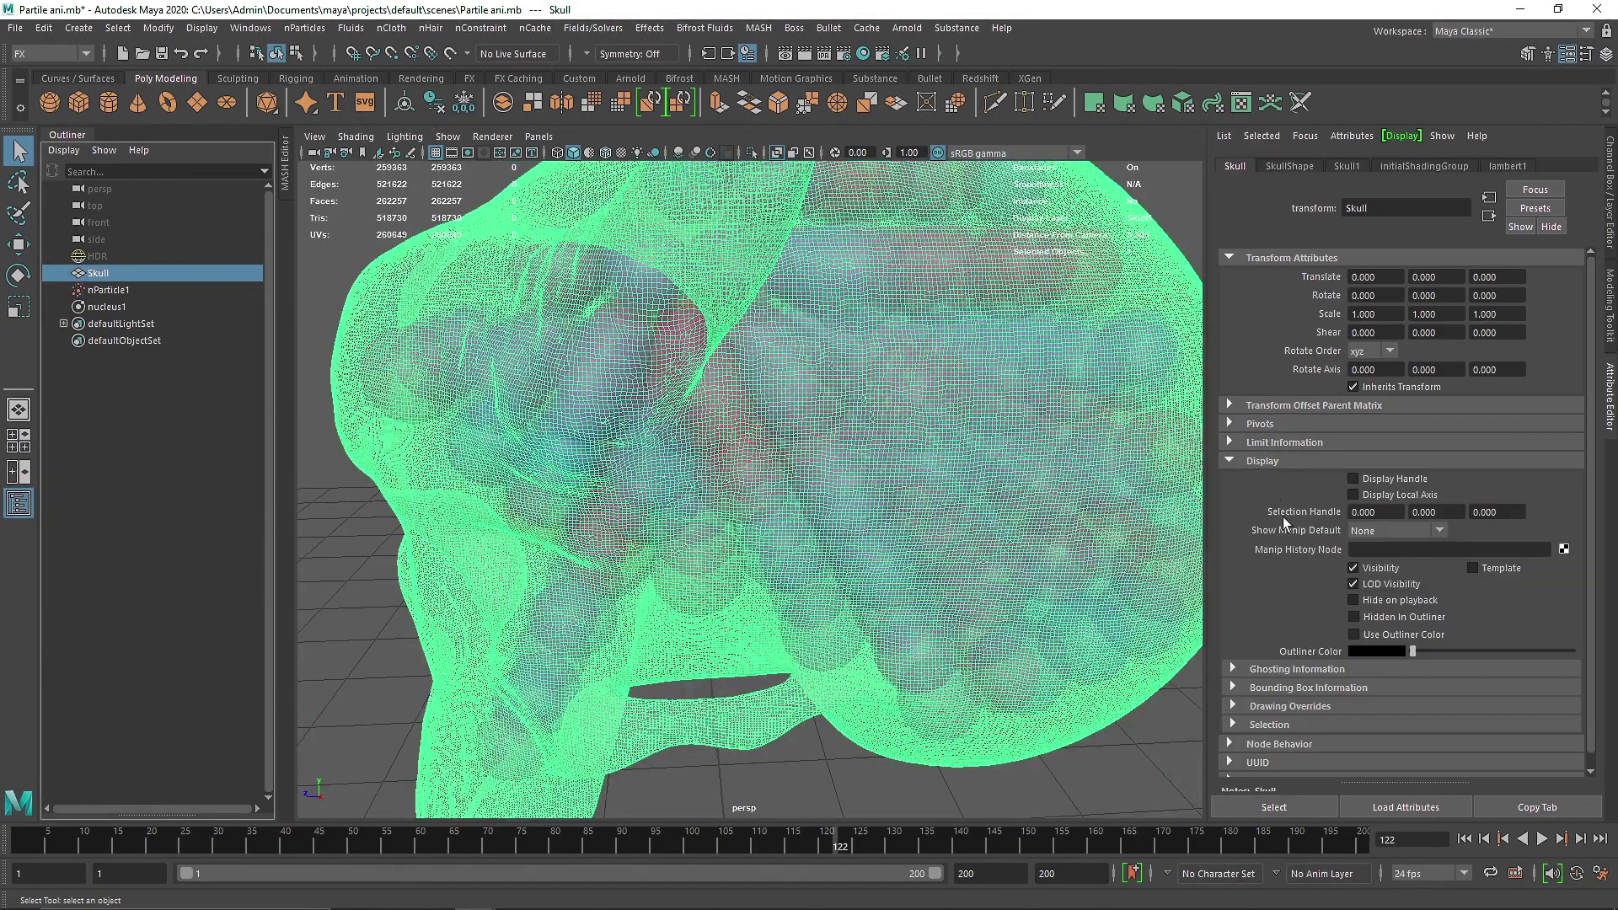
click(1367, 574)
scroll(730, 429, down, 5)
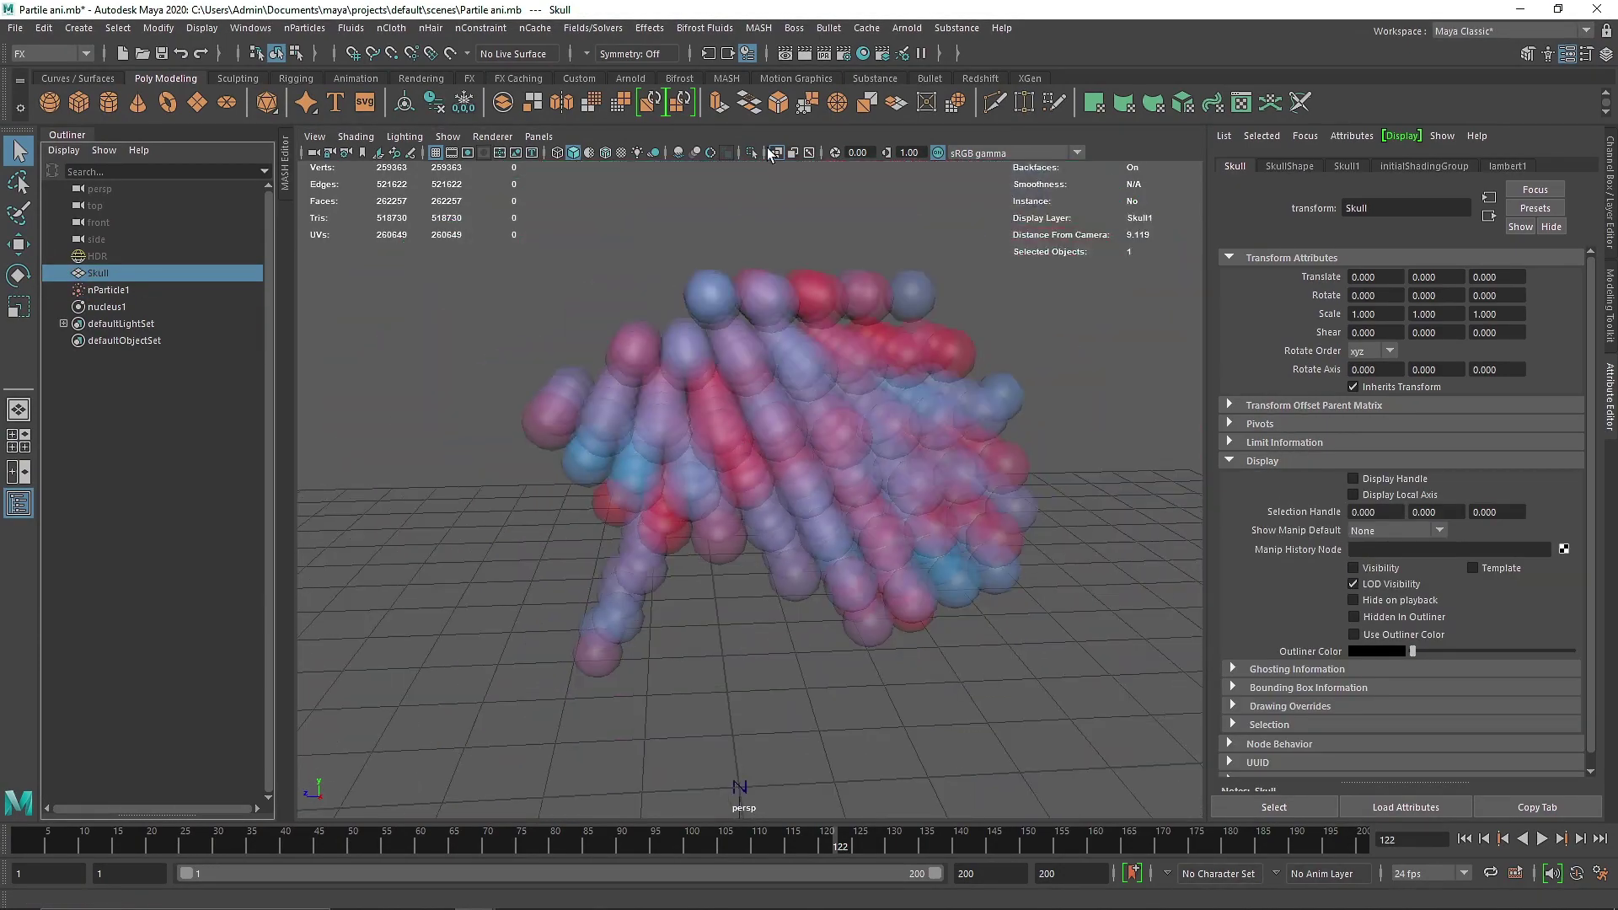
alt+drag(772, 184, 905, 296)
click(799, 359)
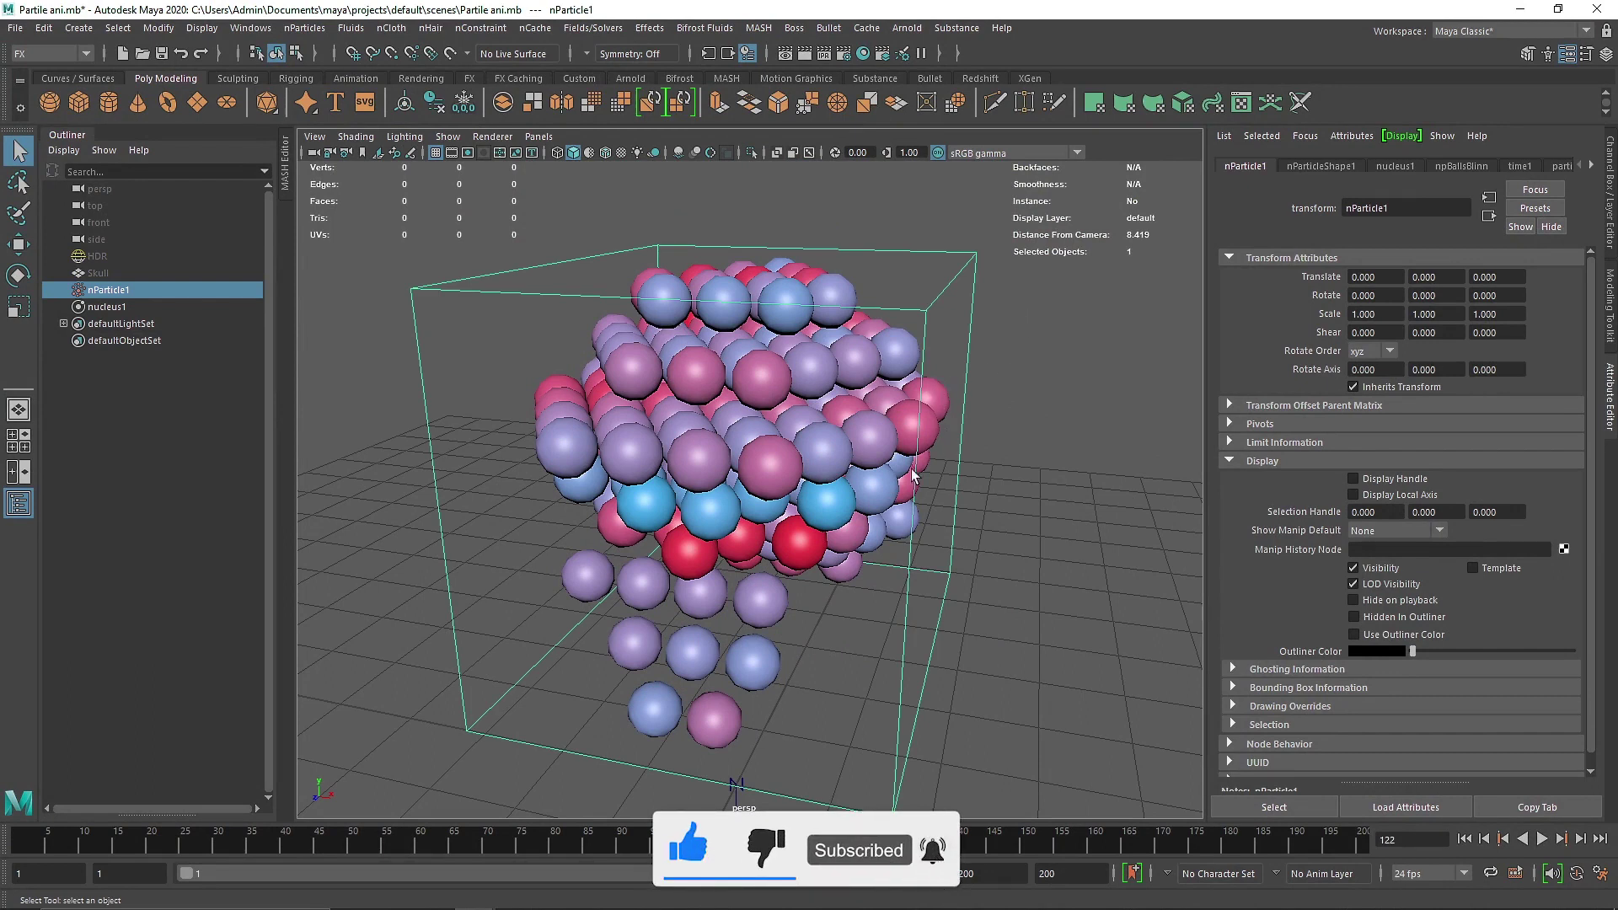
alt+drag(900, 476, 851, 482)
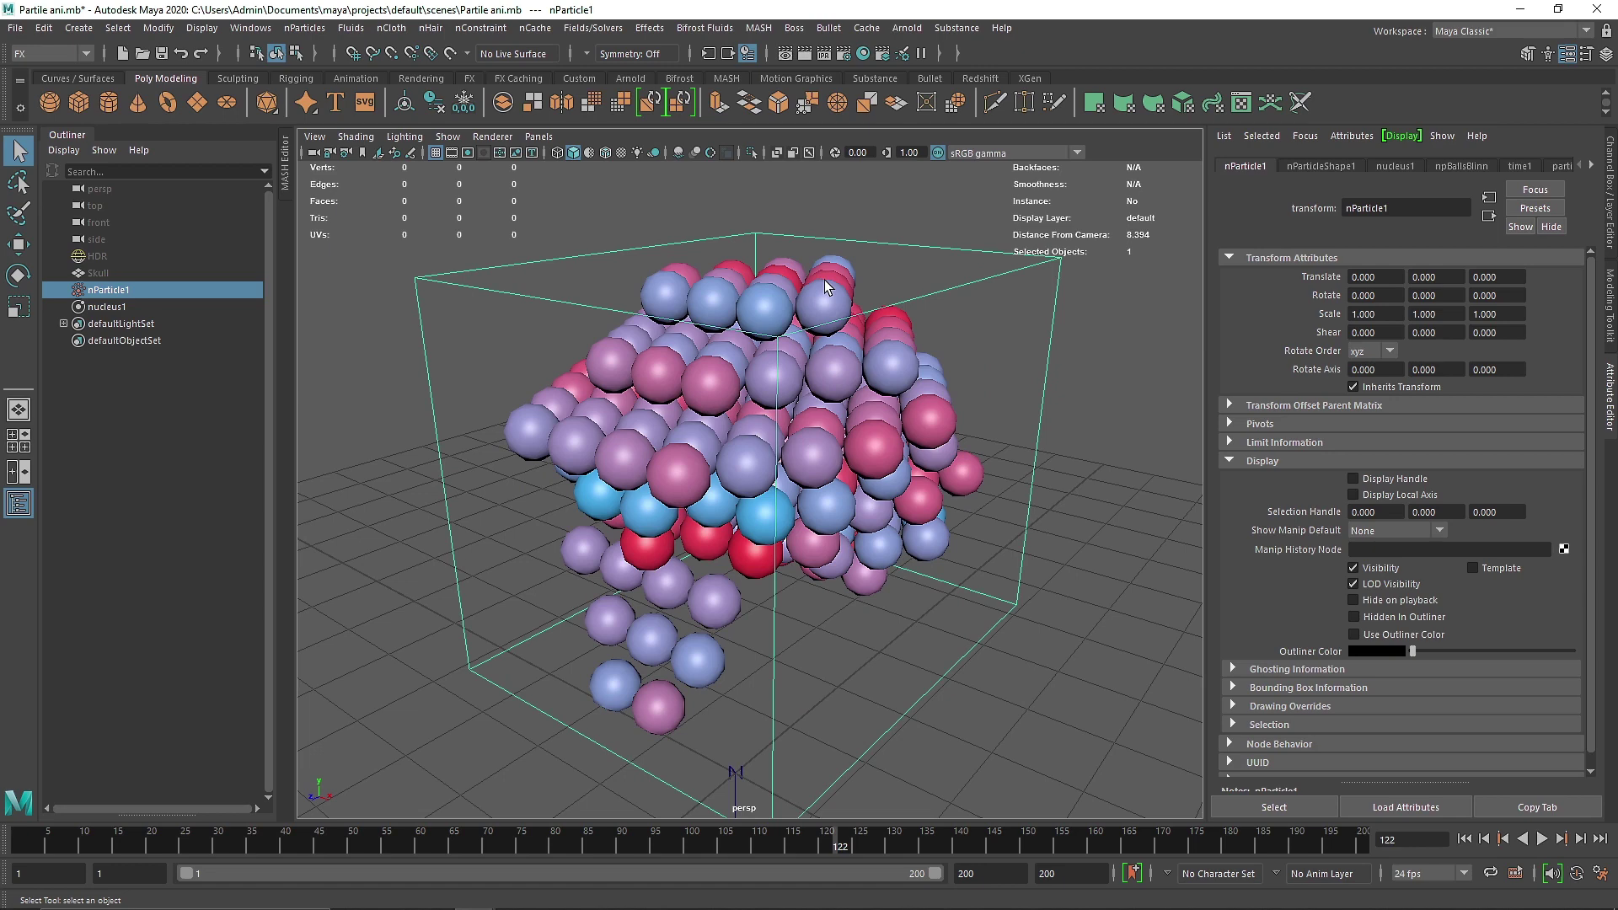
Undo the hiding of the Skull and the resolution 10 particle fill, with X-ray shading switched on
key(ctrl+z)
key(ctrl+z)
key(ctrl+z)
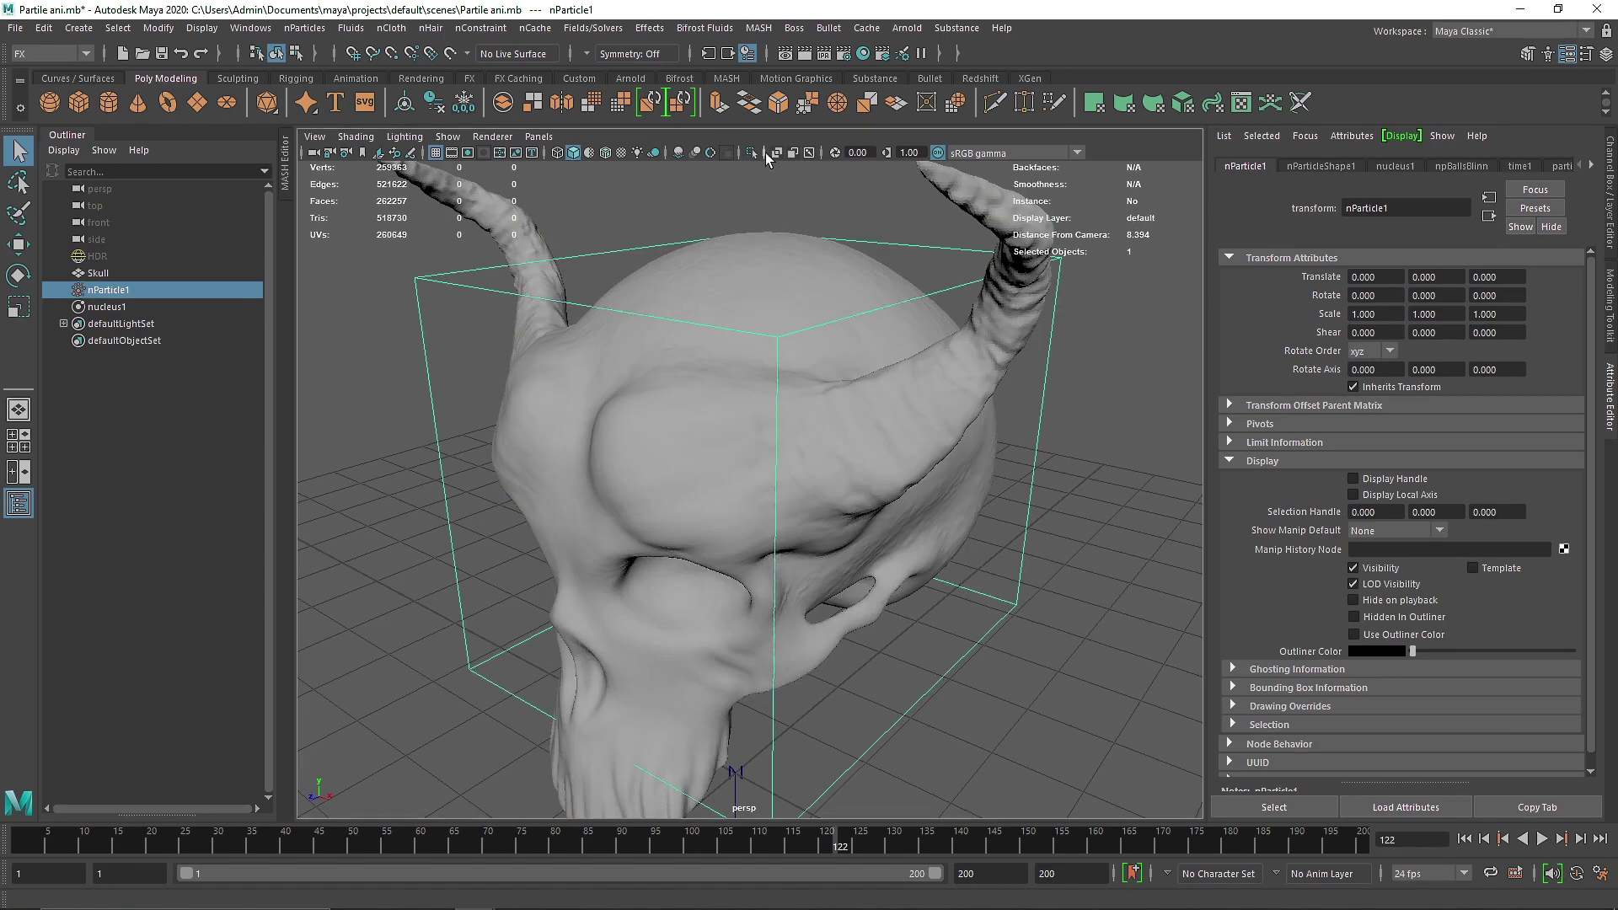
click(775, 153)
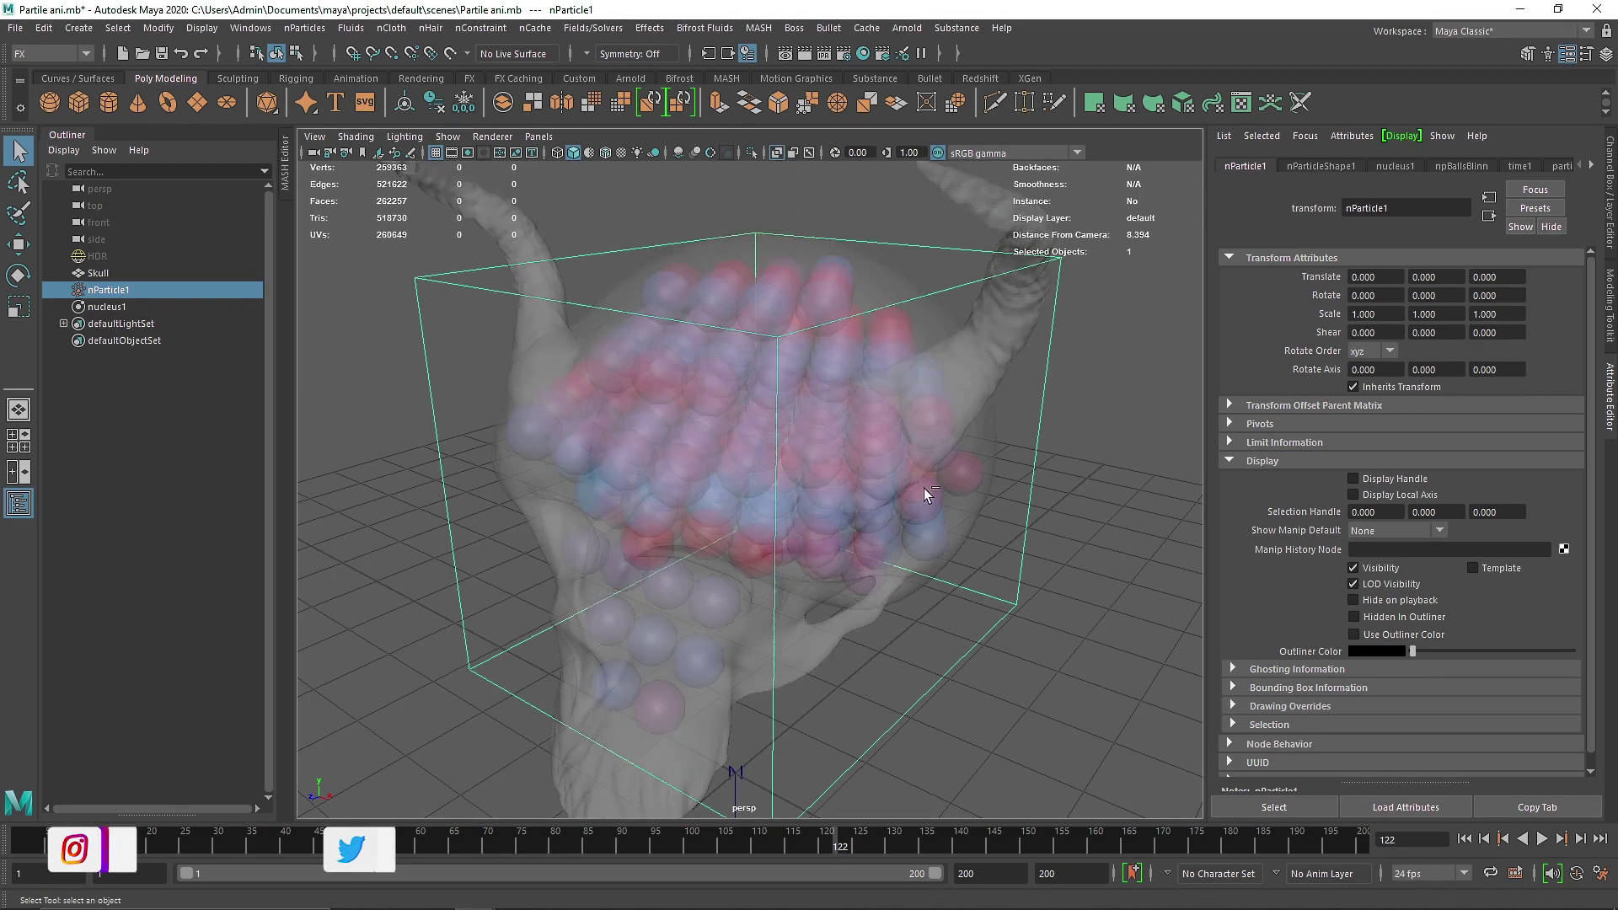
key(ctrl+z)
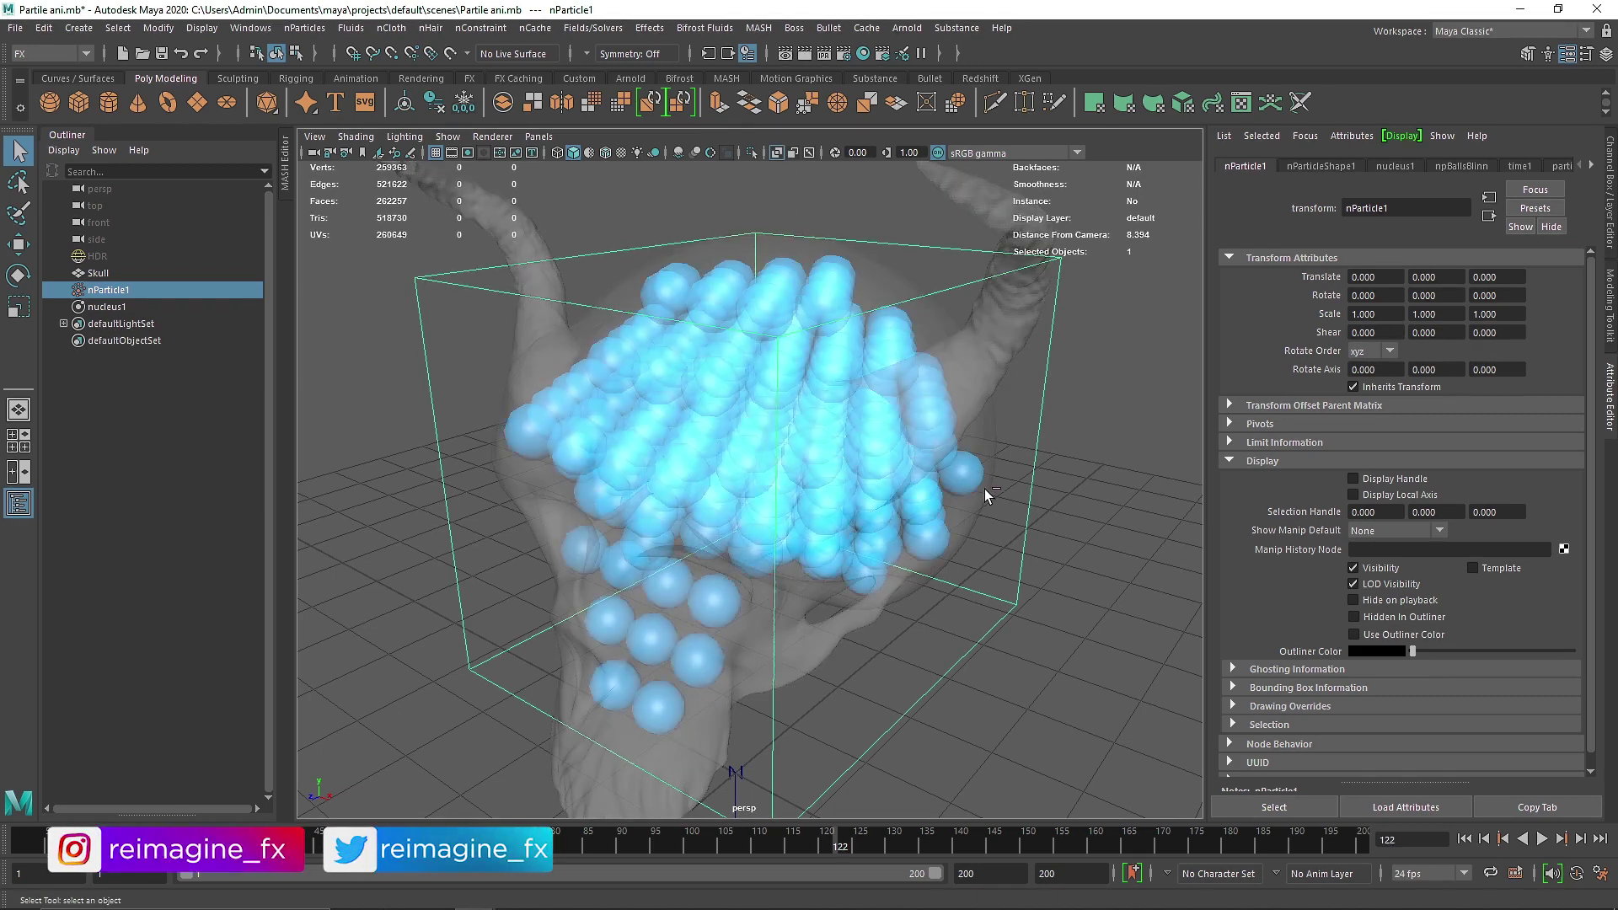
key(ctrl+z)
key(ctrl+z)
Fill the Skull with nParticles at resolution 20 using a new solver, and turn off X-ray shading
click(847, 423)
click(304, 28)
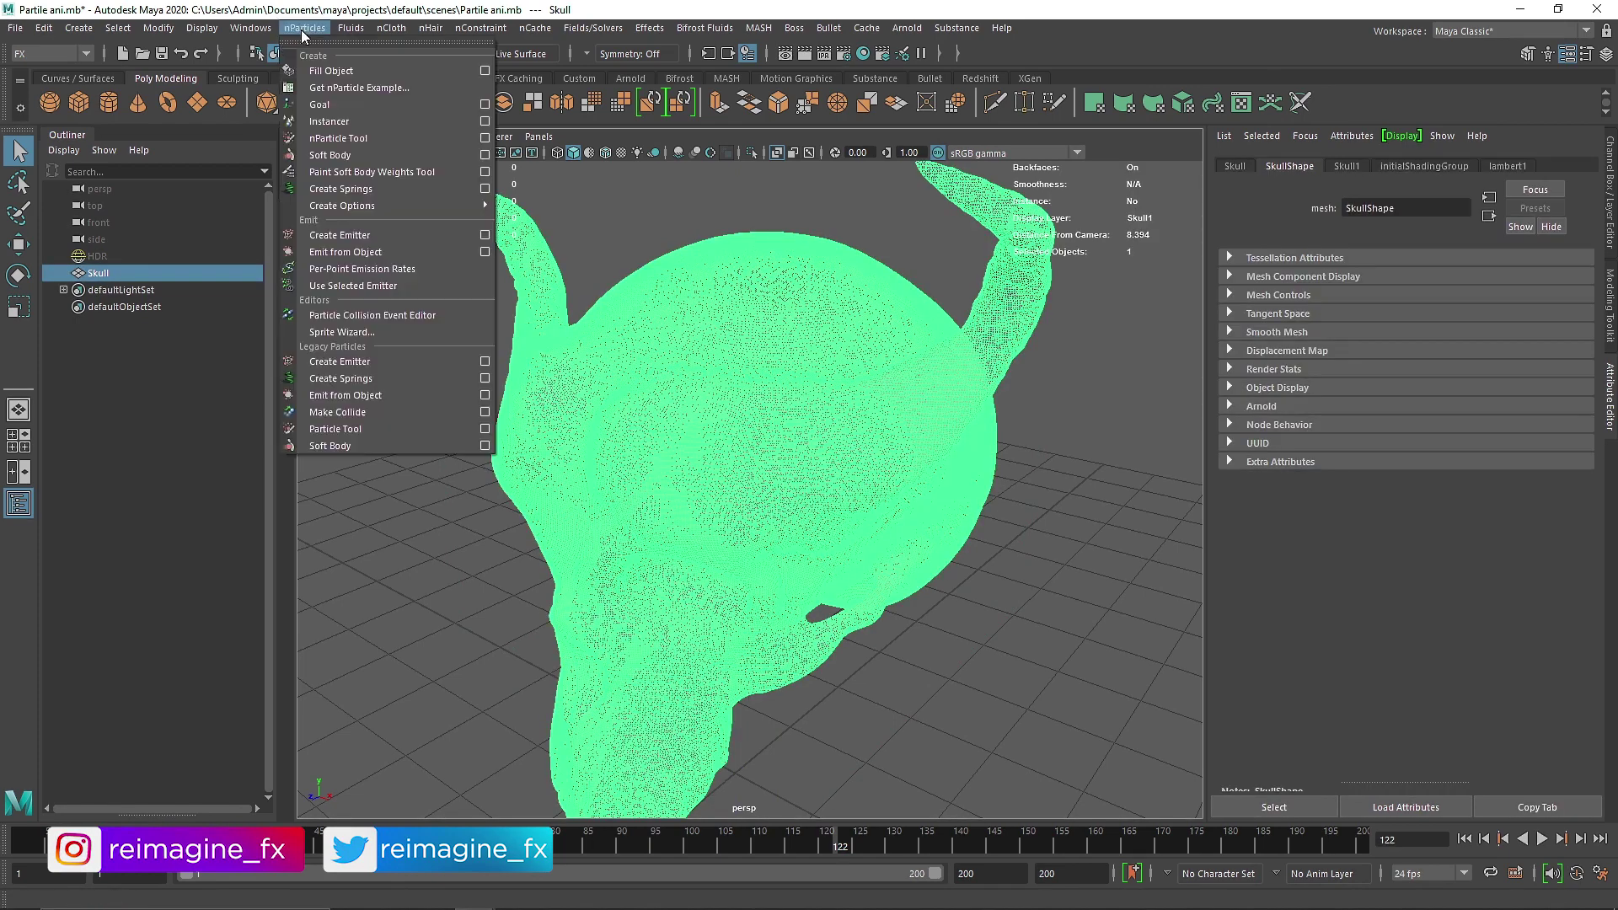
click(485, 71)
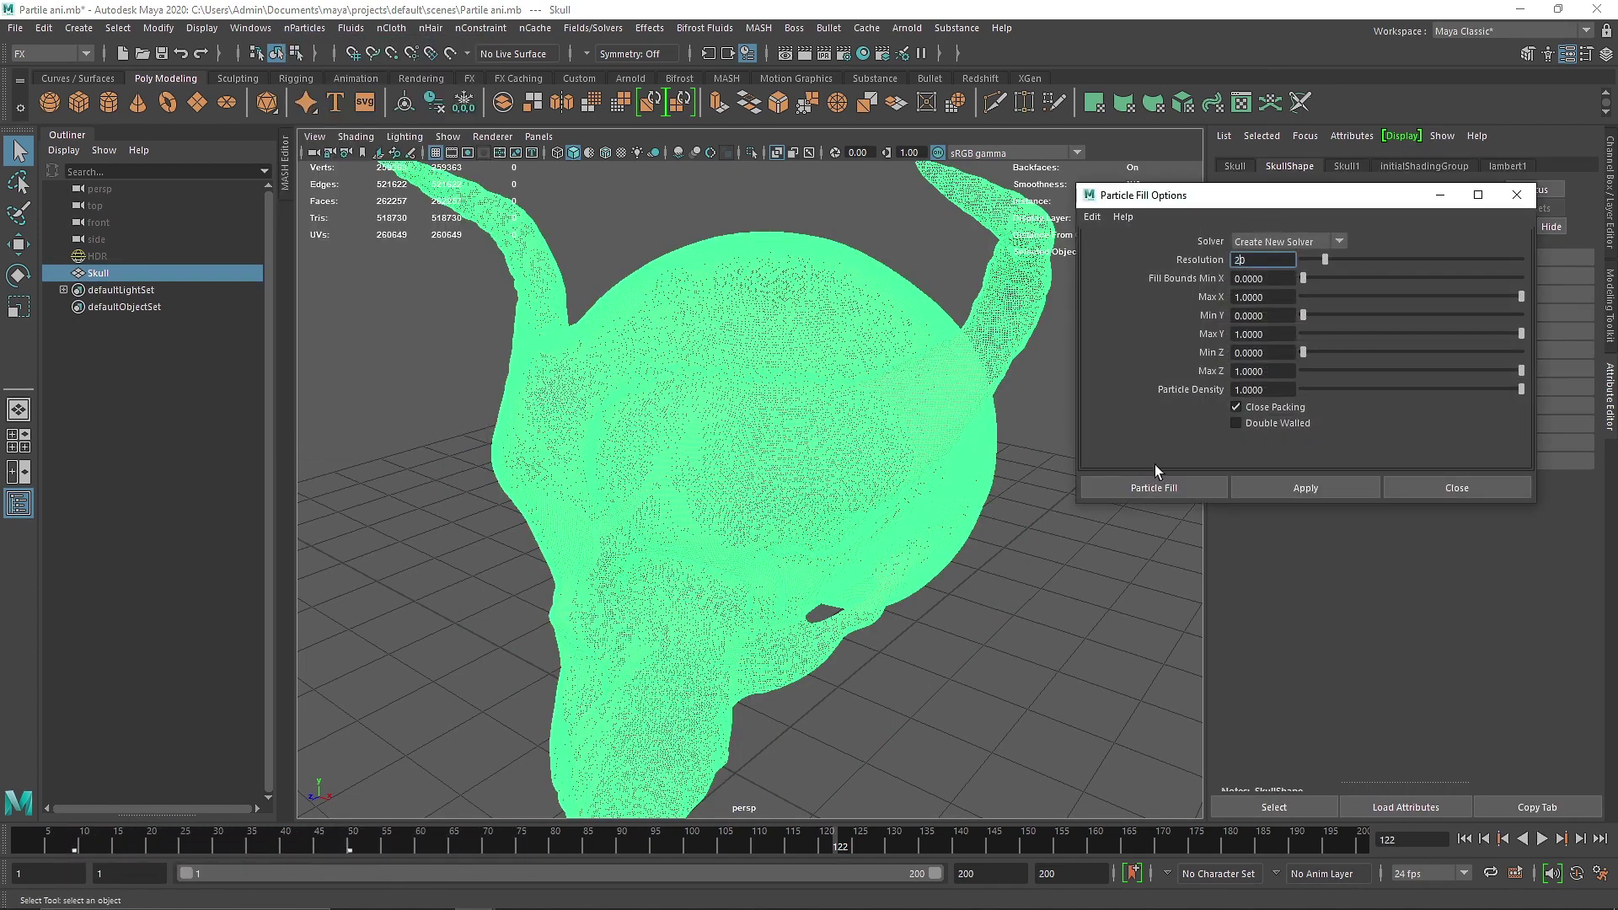
click(1158, 485)
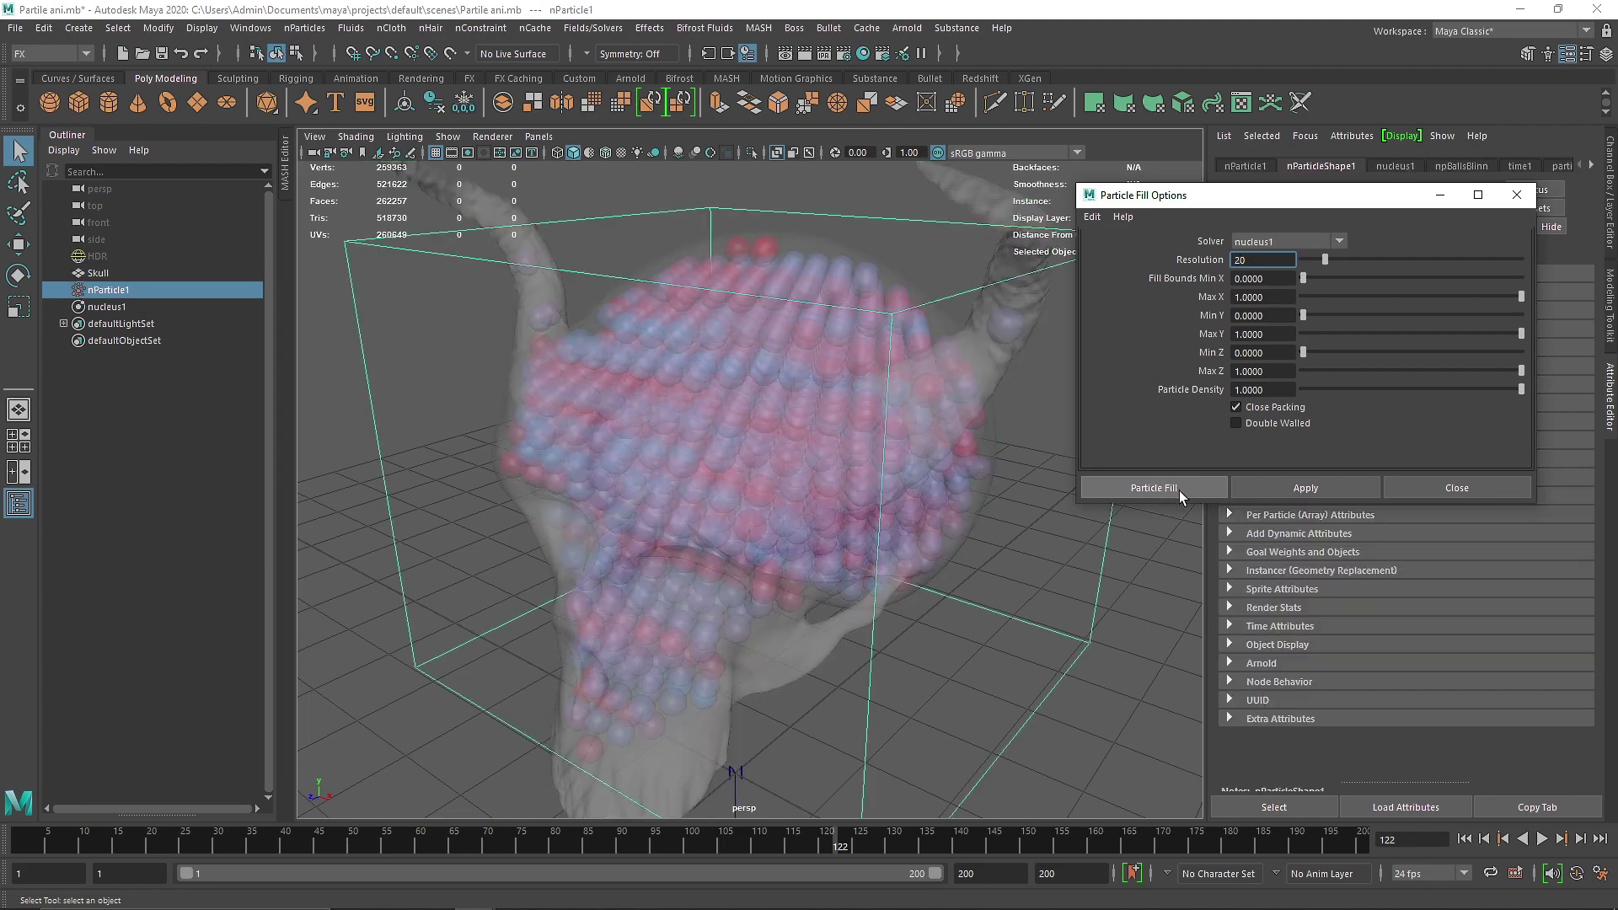
click(1489, 490)
alt+drag(1068, 504, 845, 255)
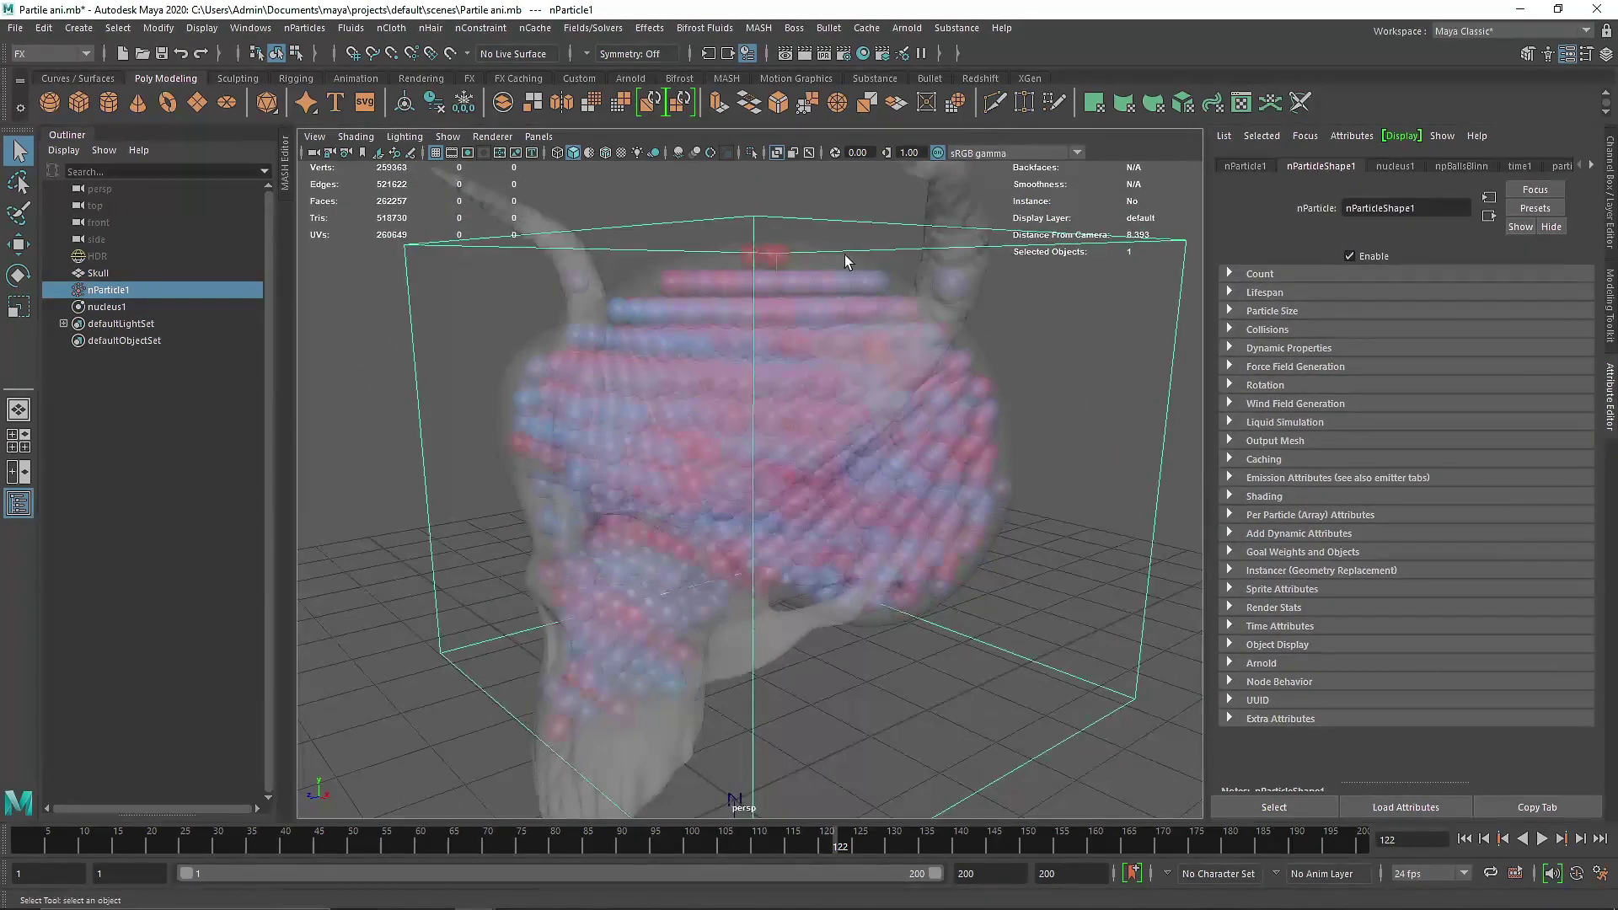
click(775, 153)
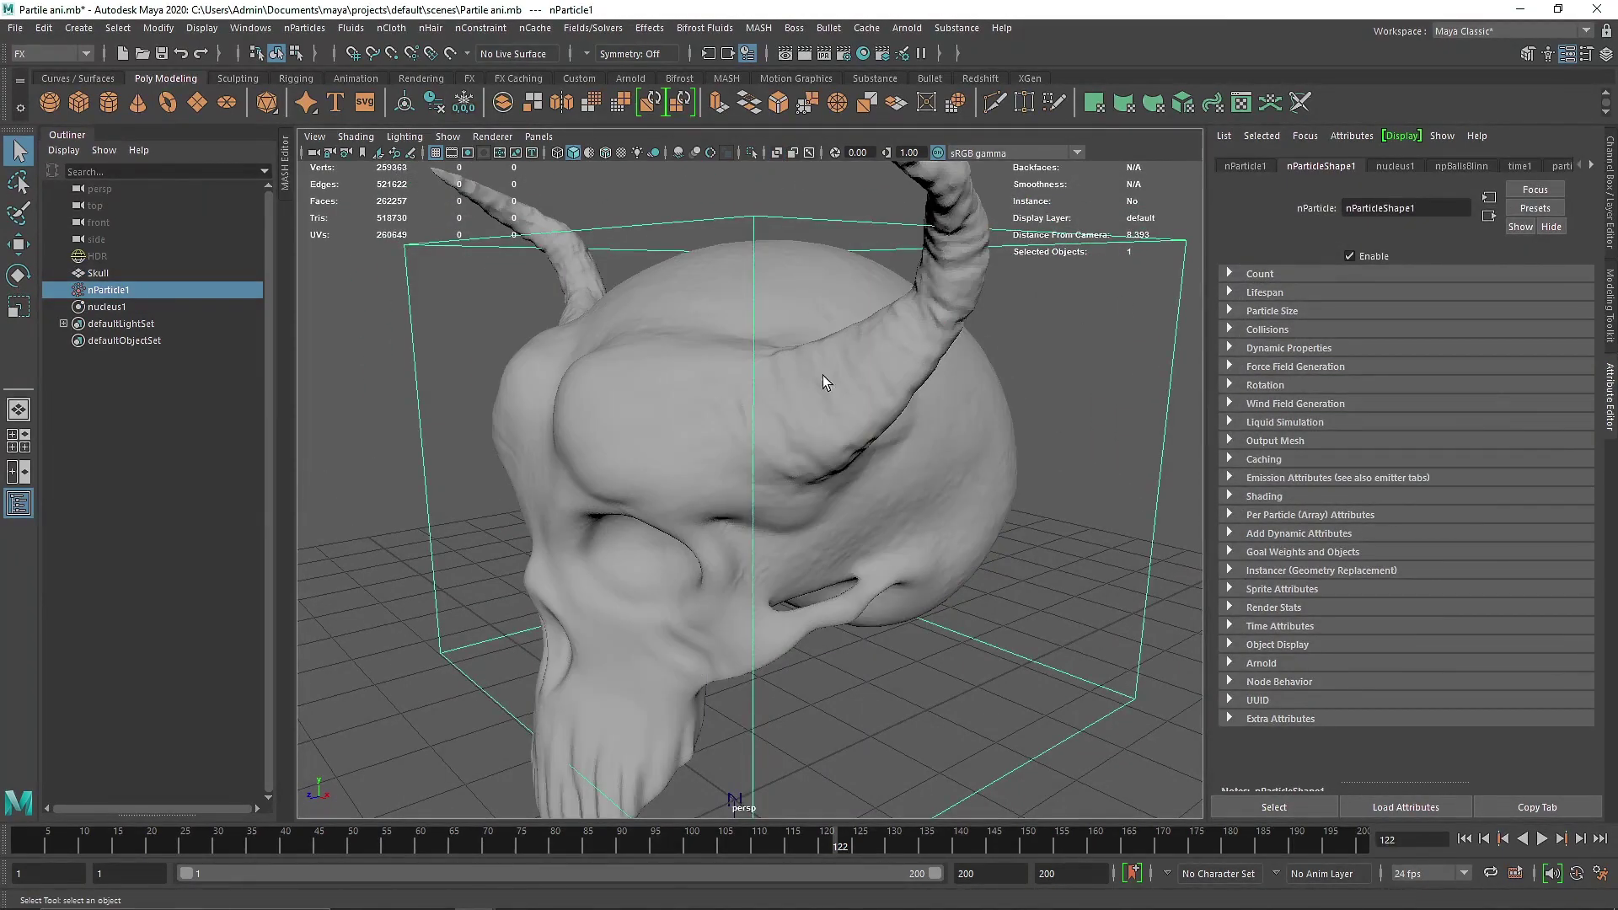
Temporarily hide the Skull shape to inspect the denser particle fill, and turn its visibility back on
click(101, 272)
click(1263, 385)
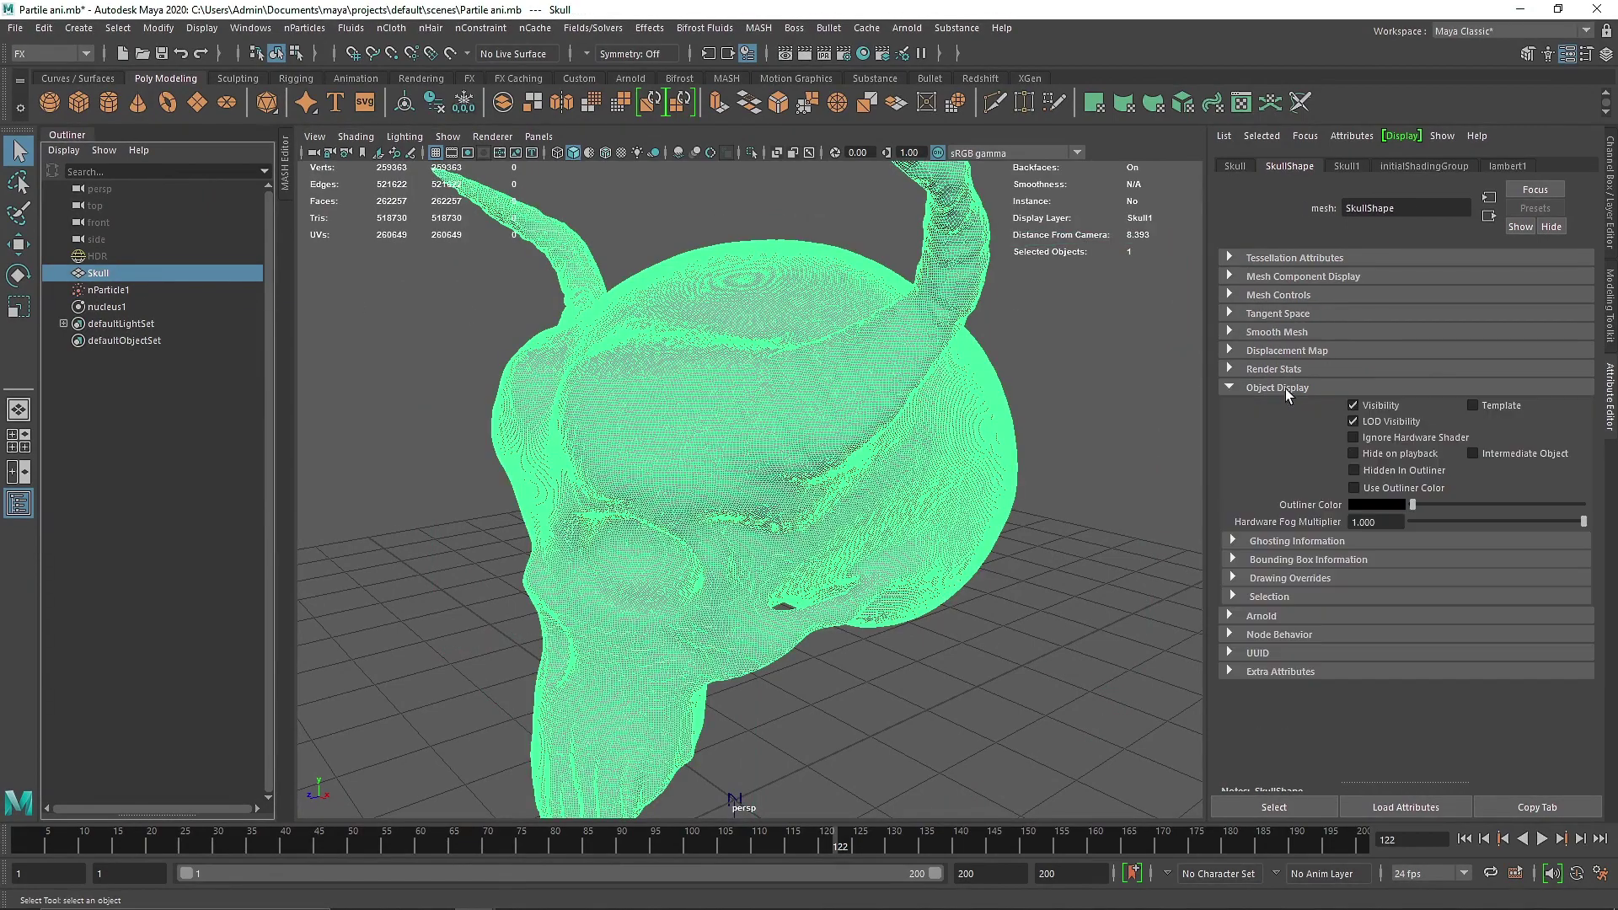
click(1377, 403)
click(1041, 558)
alt+drag(1029, 485, 657, 428)
click(92, 274)
click(1354, 406)
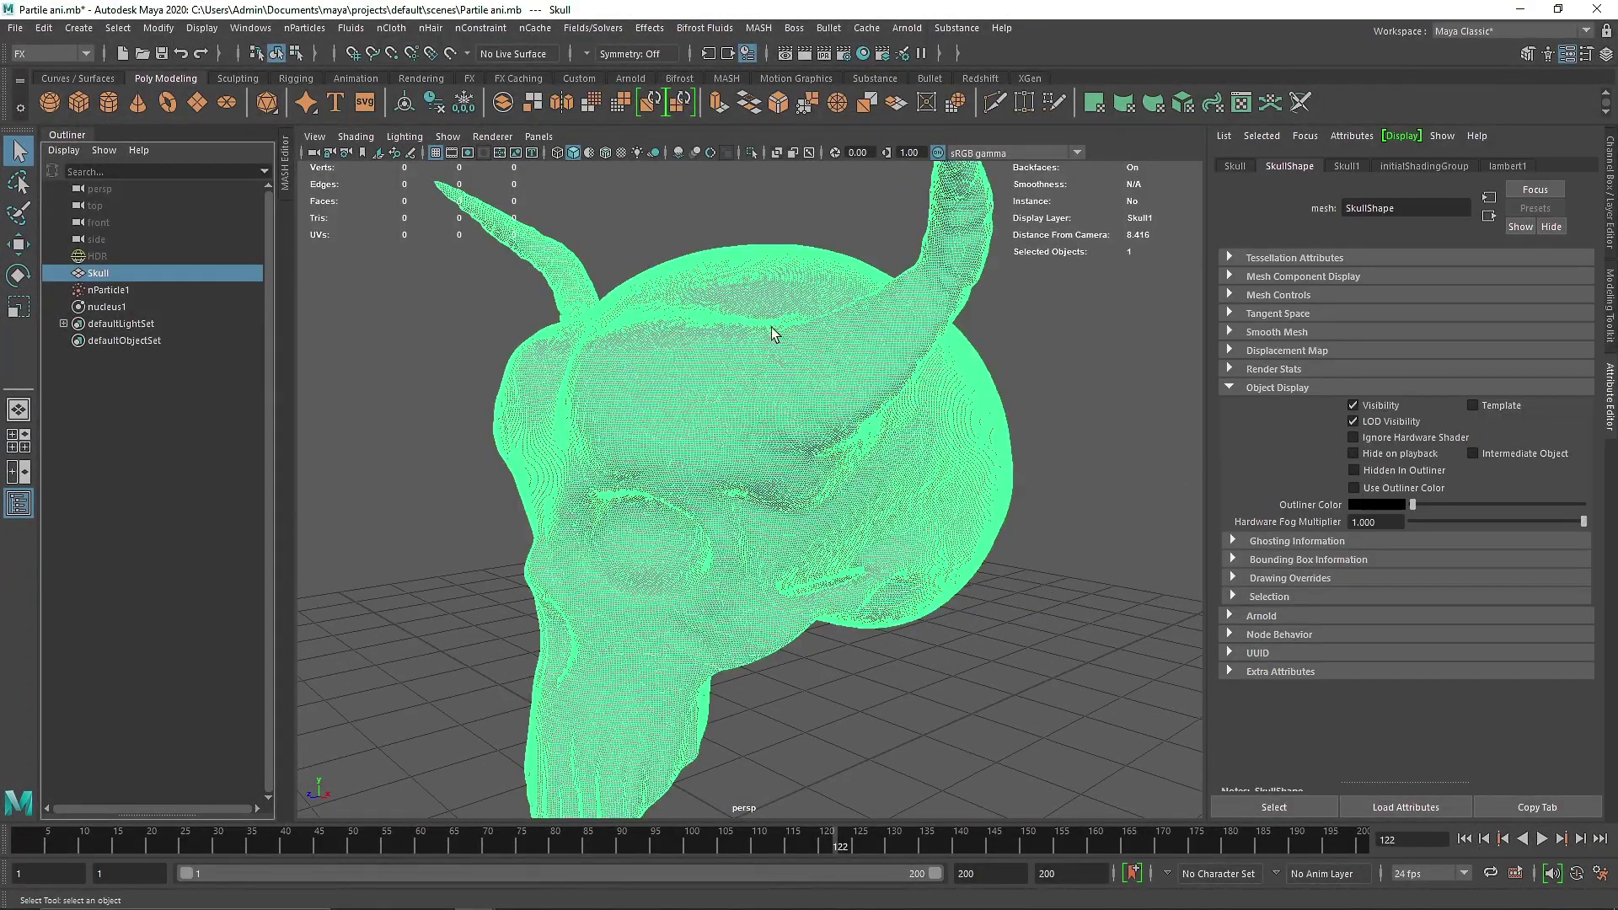
Turn on X-ray shading and examine how the resolution 20 particles fill the horns and front of the Skull
alt+drag(728, 274, 723, 327)
click(777, 152)
click(871, 216)
alt+drag(871, 215, 688, 428)
alt+right_drag(688, 428, 741, 430)
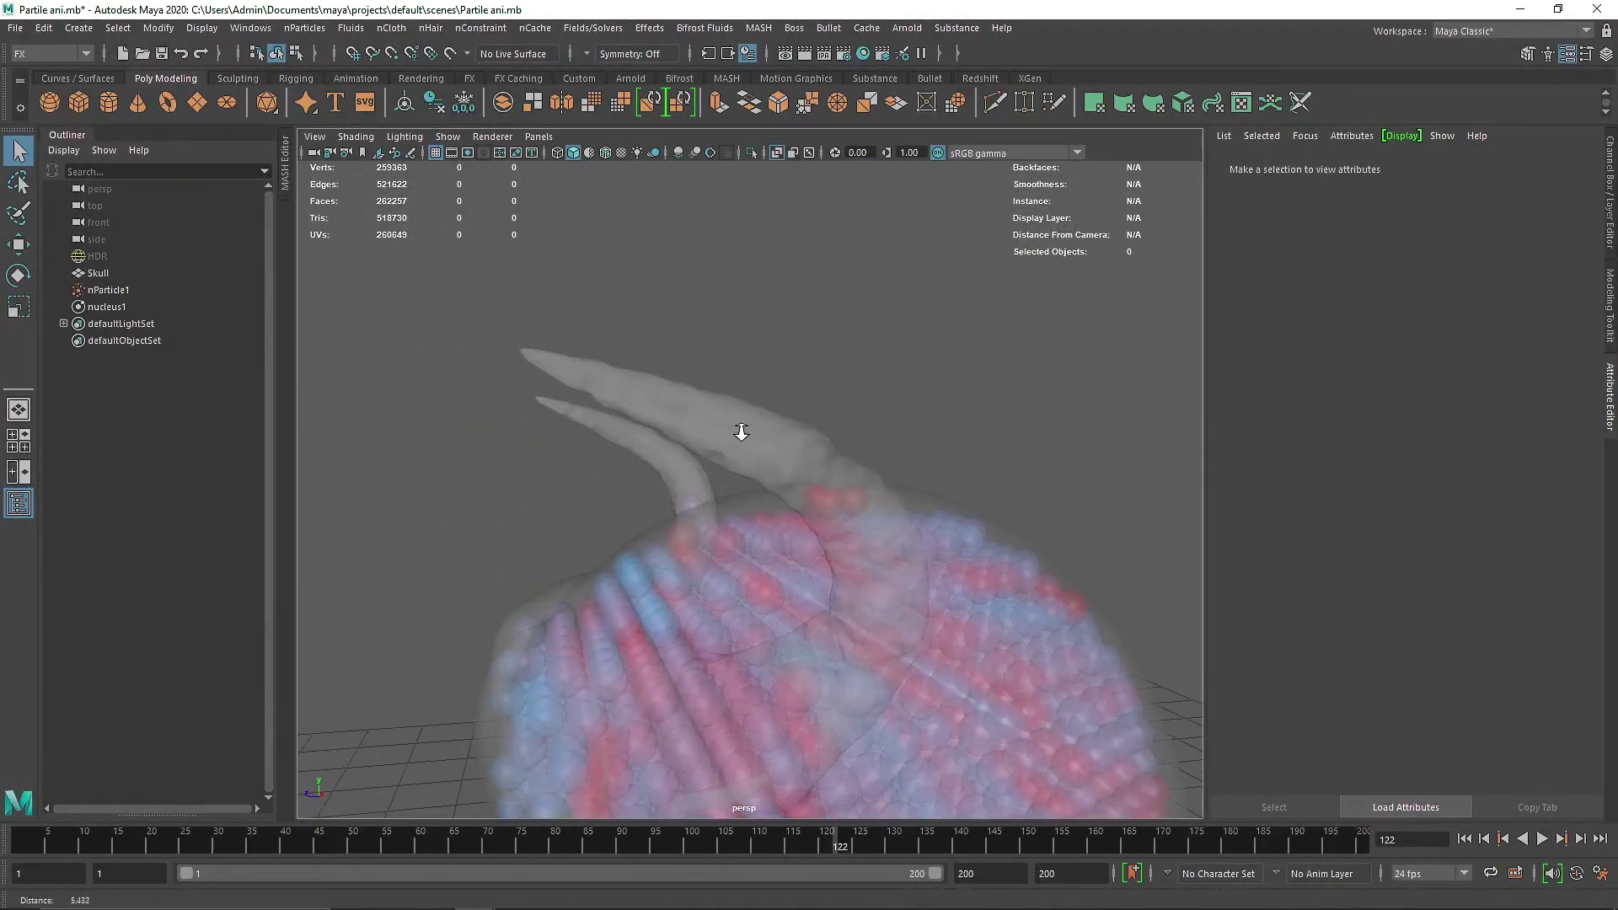
alt+drag(741, 429, 650, 391)
click(675, 301)
click(669, 226)
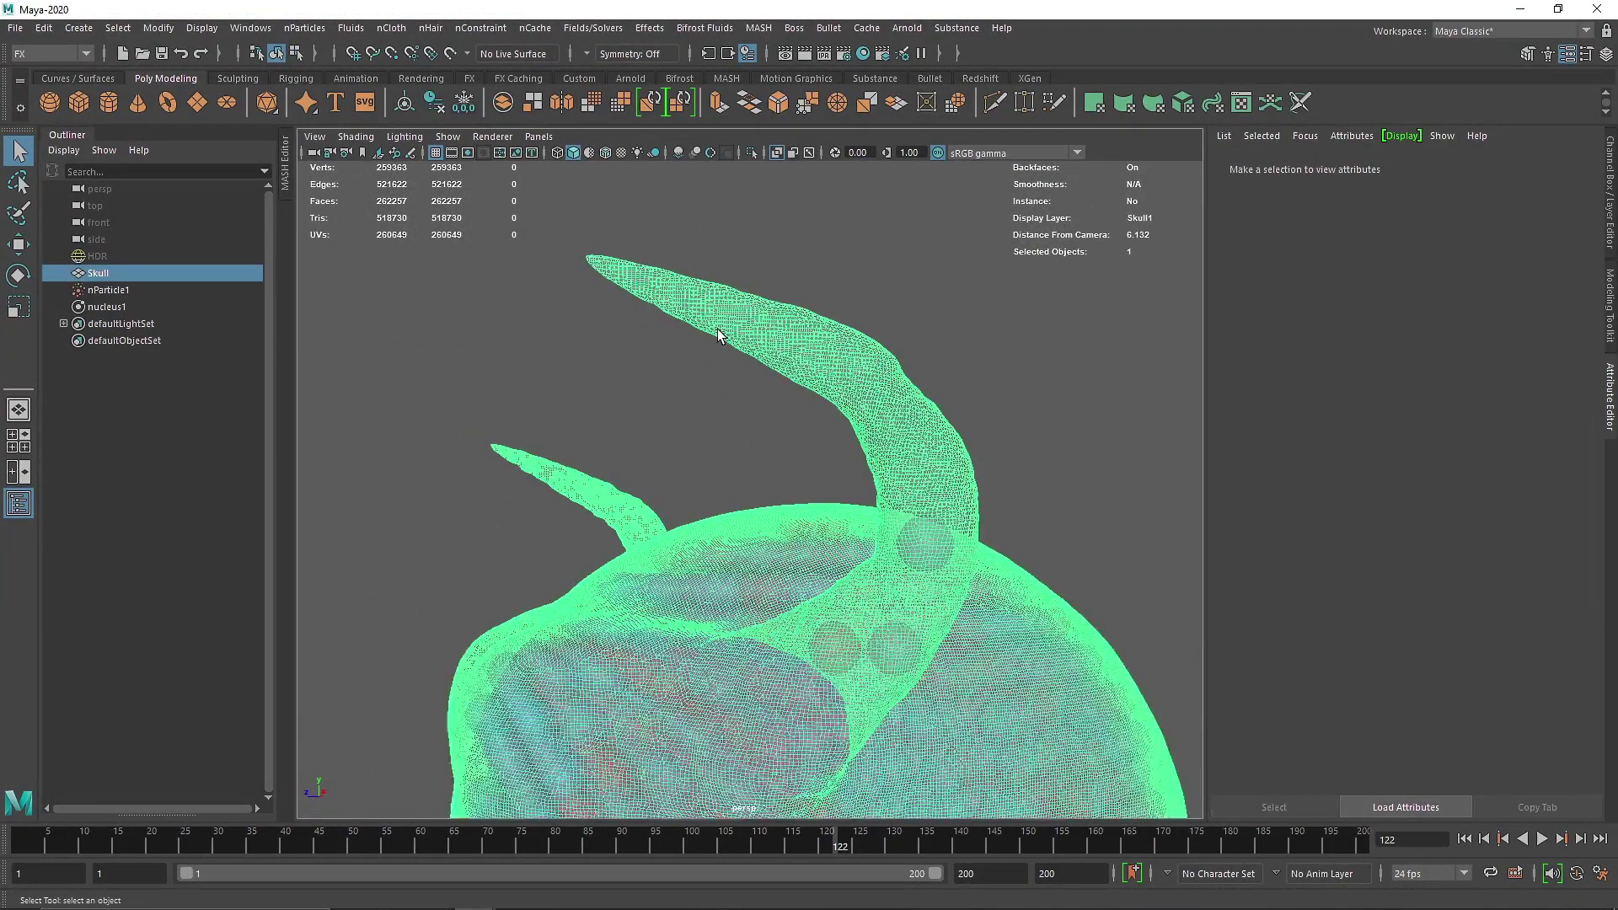
click(719, 332)
alt+right_drag(719, 332, 741, 536)
alt+drag(741, 536, 929, 549)
click(937, 630)
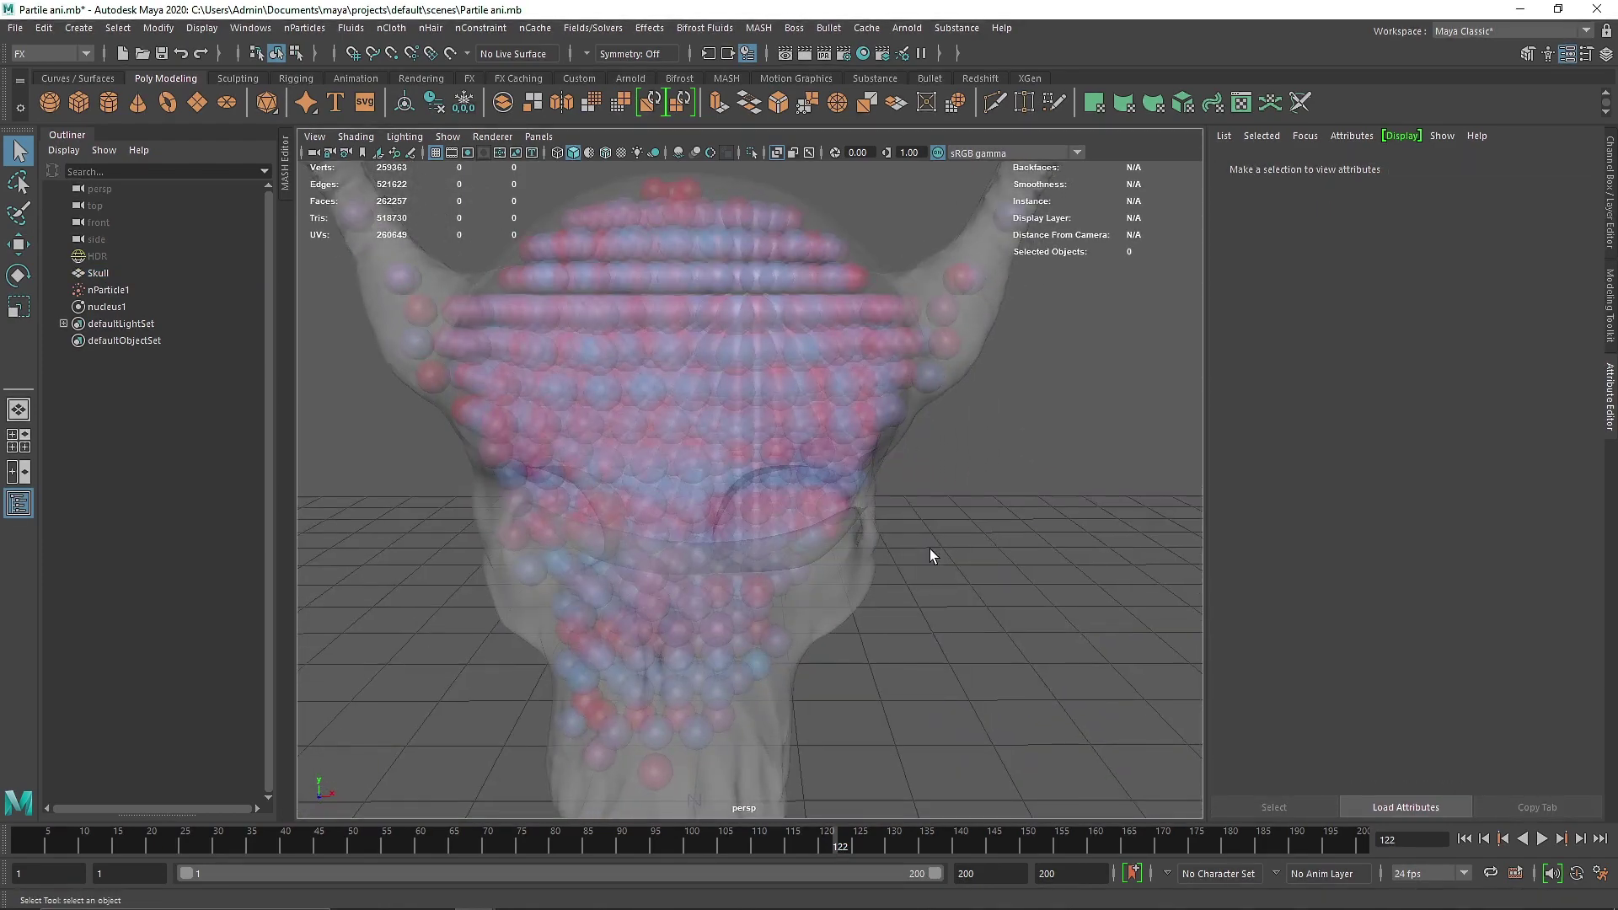
scroll(929, 549, down, 4)
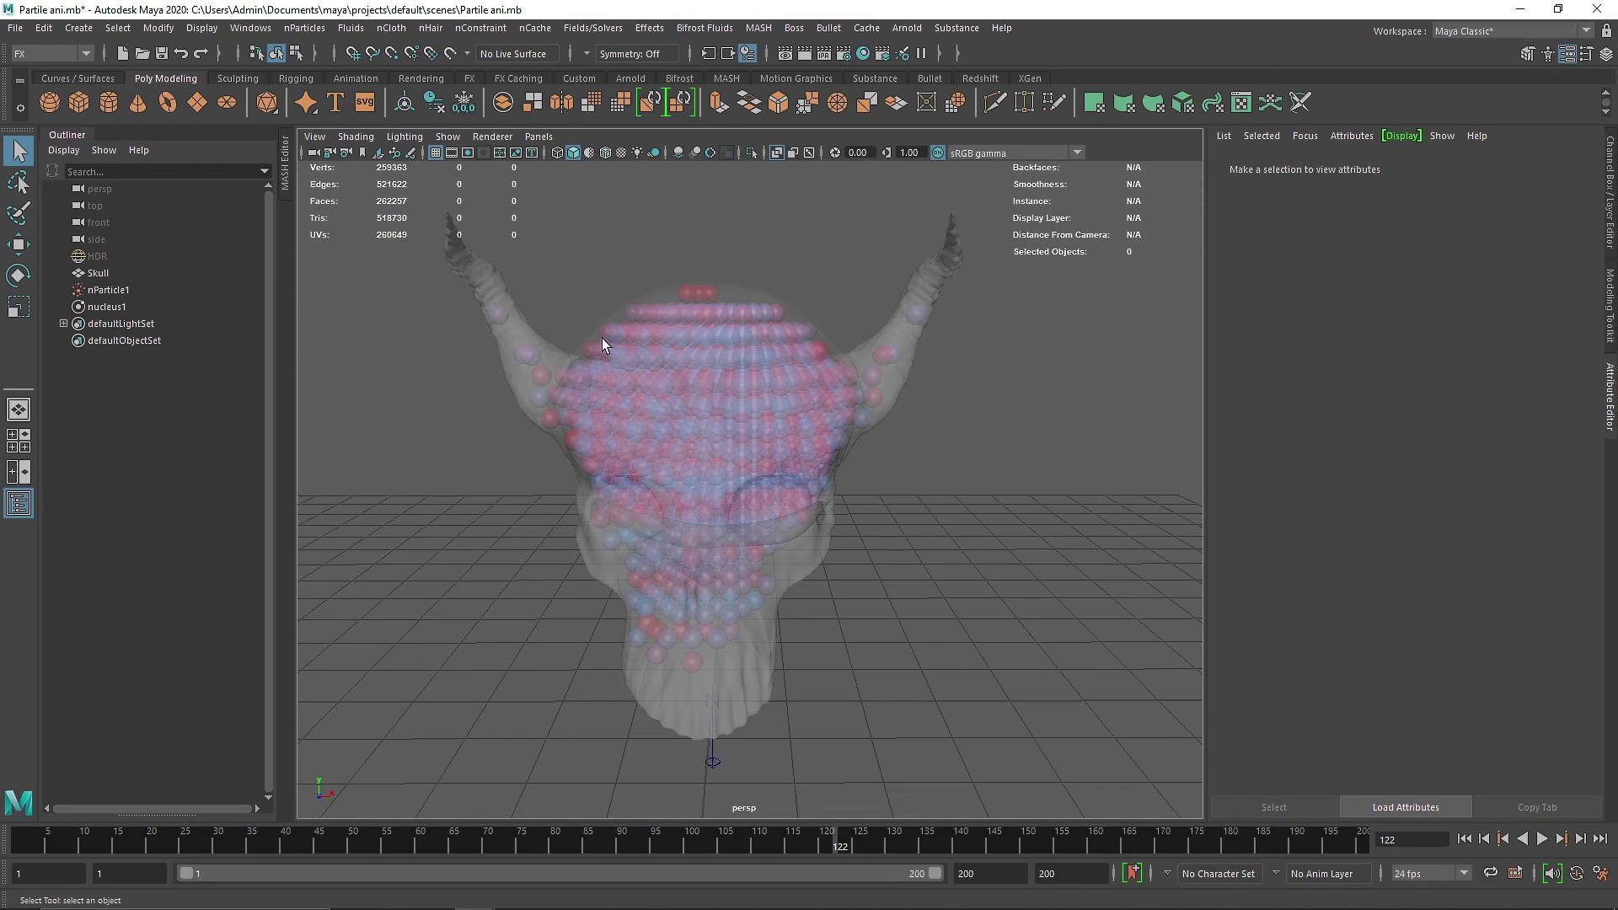
Hide the Skull1 display layer and delete the nParticle fill from the scene
click(136, 277)
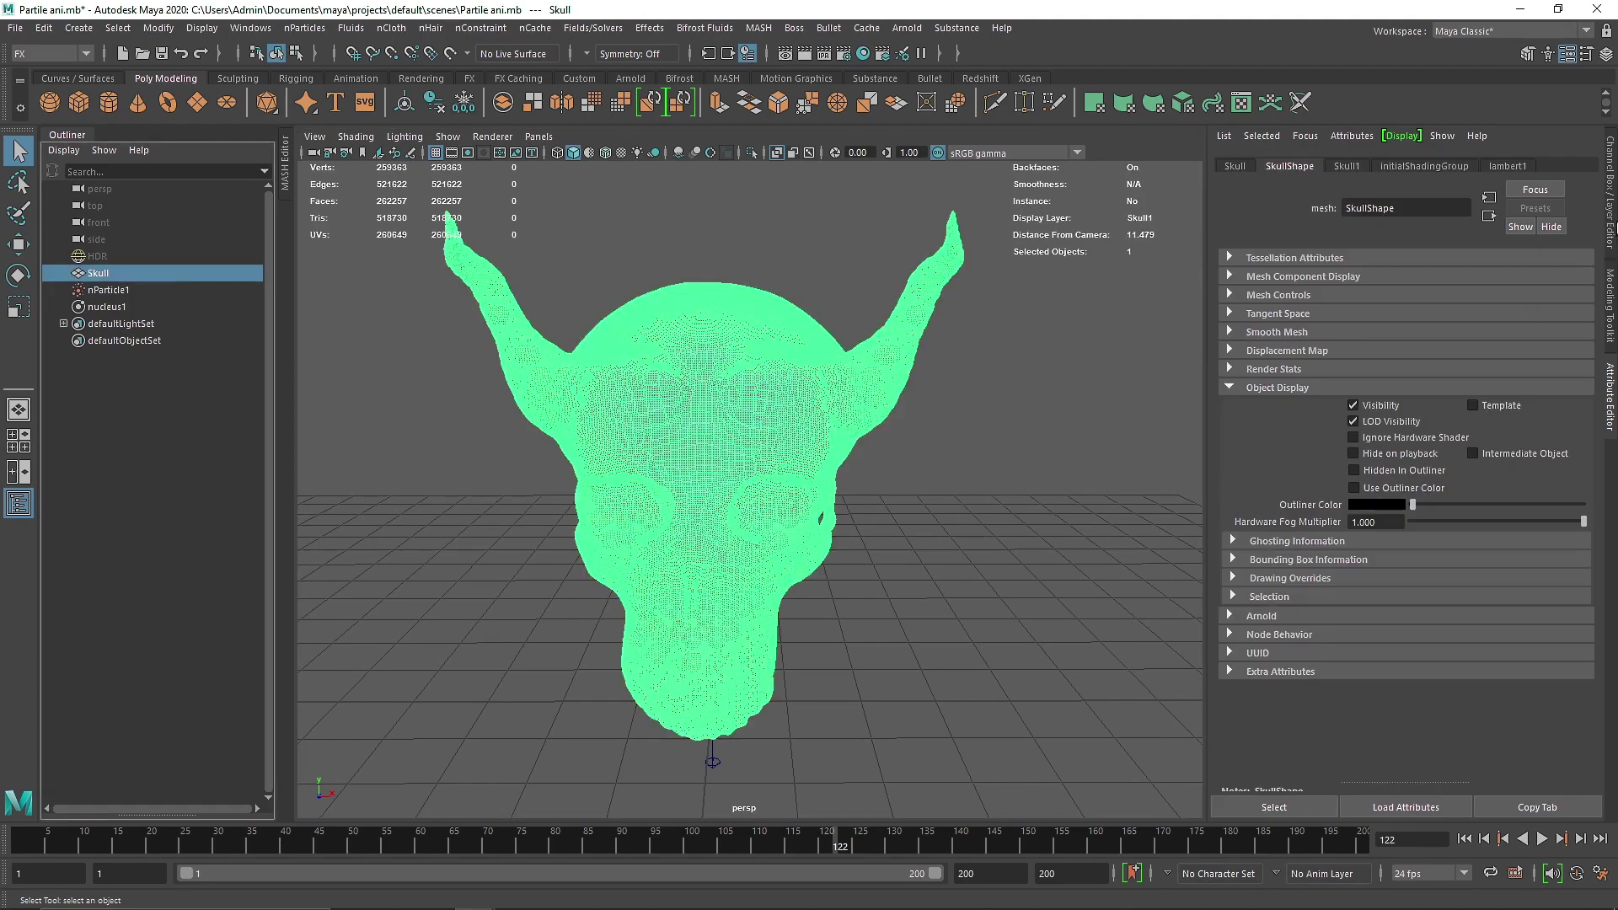
click(1613, 225)
key(ctrl+a)
key(ctrl+a)
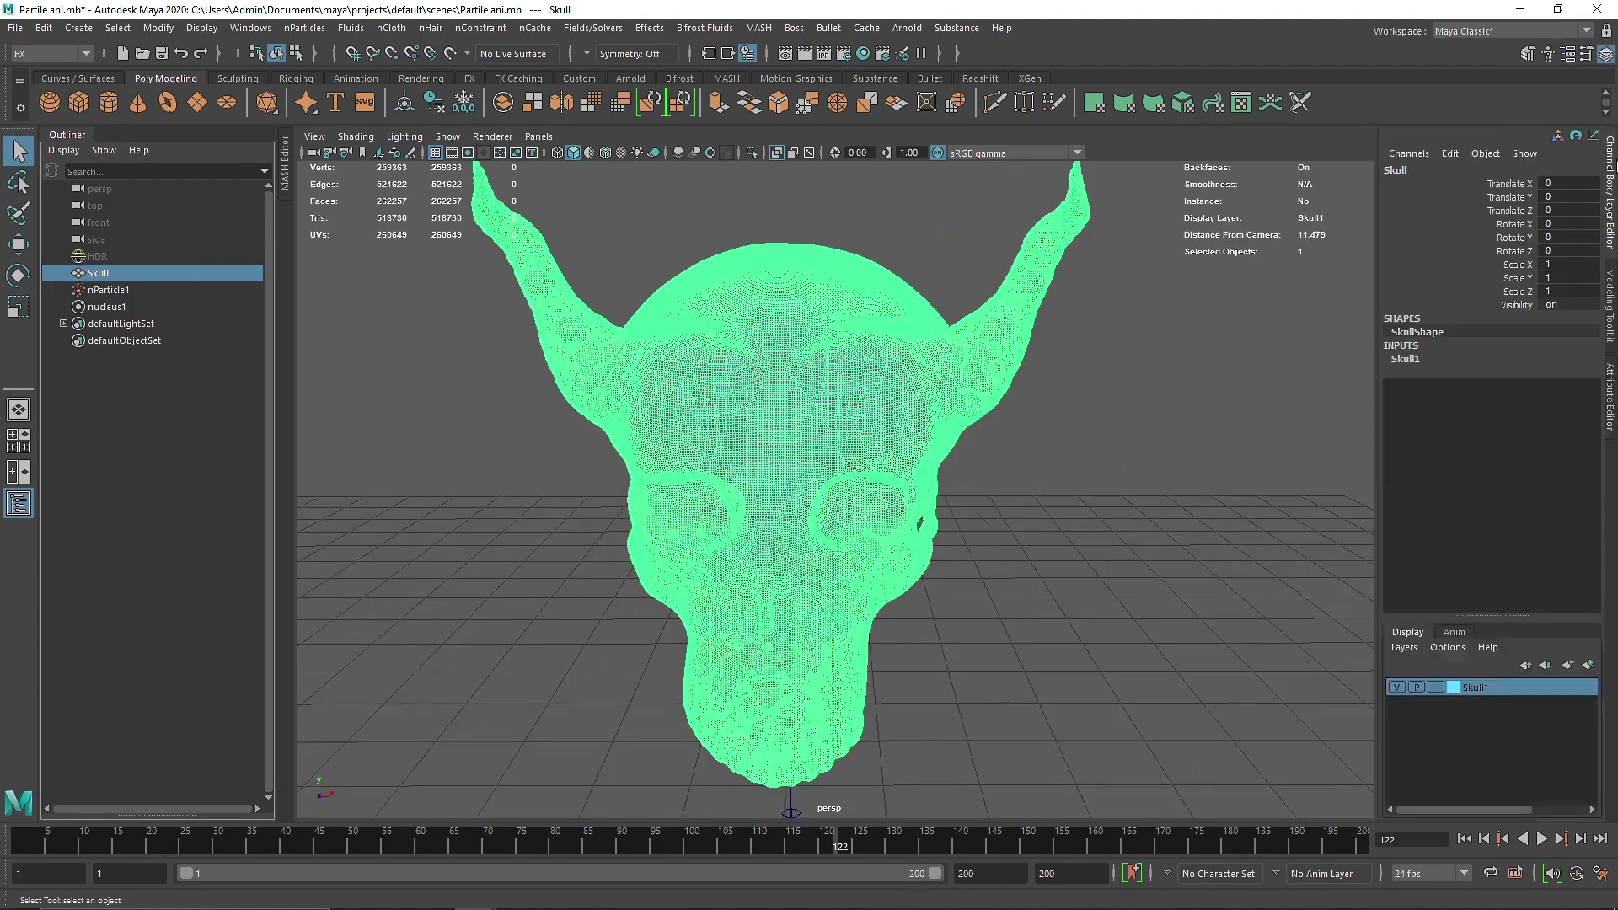
click(1397, 687)
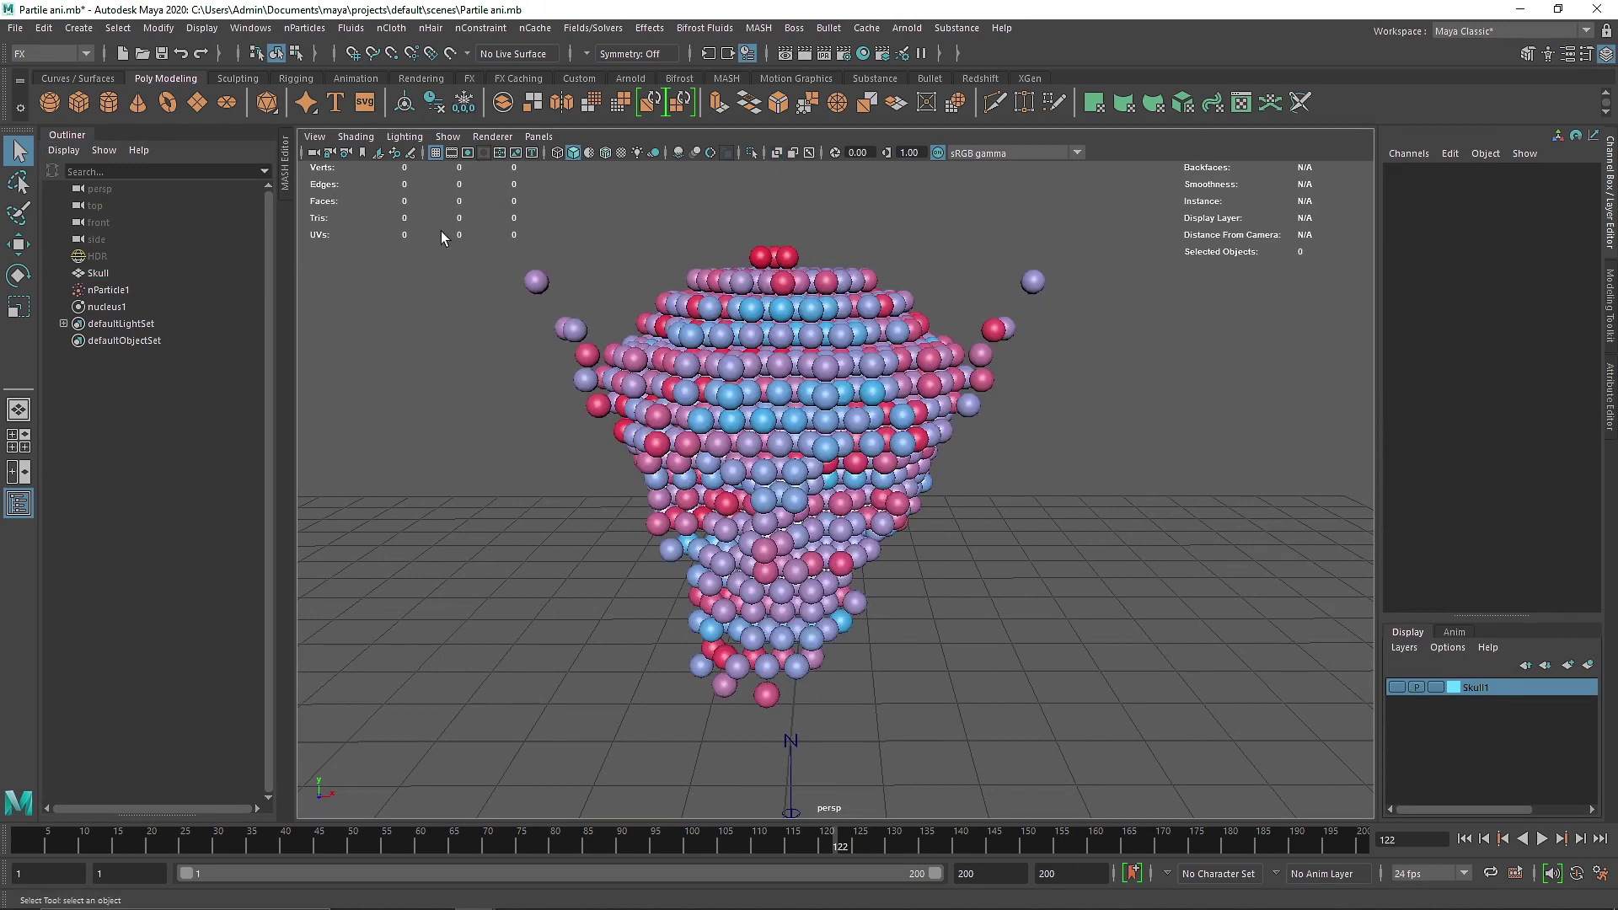
click(110, 289)
key(Delete)
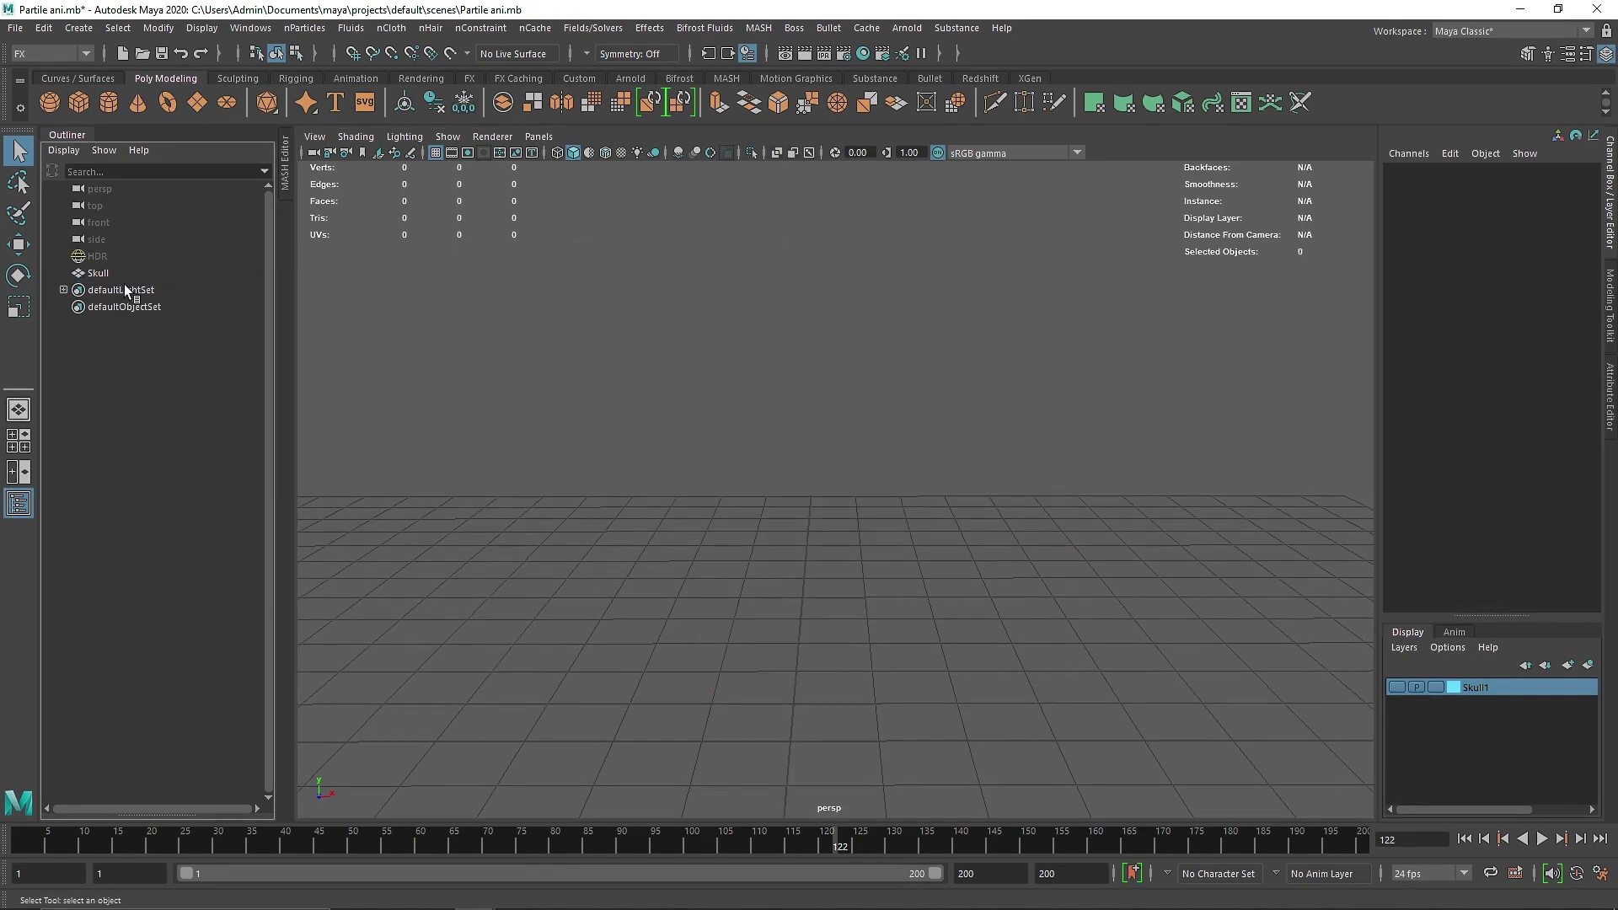
Create a polygon helix and raise it above the grid to about 3.28 units in Y
click(78, 28)
mouse_move(150, 90)
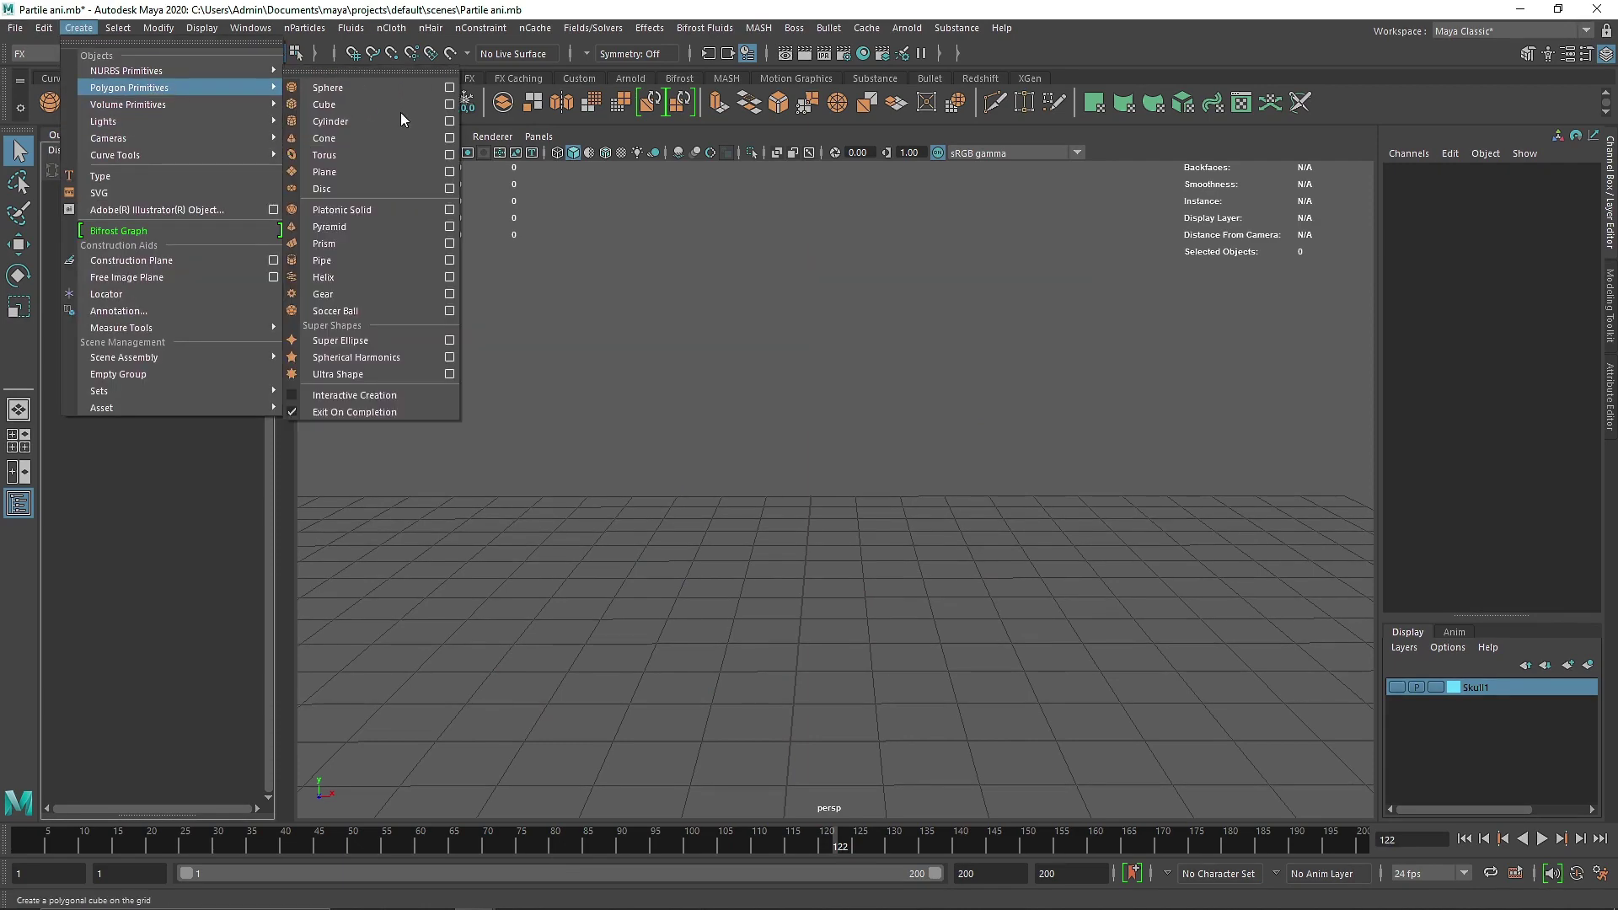
click(342, 277)
key(w)
drag(769, 544, 797, 295)
Set the helix's width to 3, its height to 4 and its radius to 0.5
click(1452, 359)
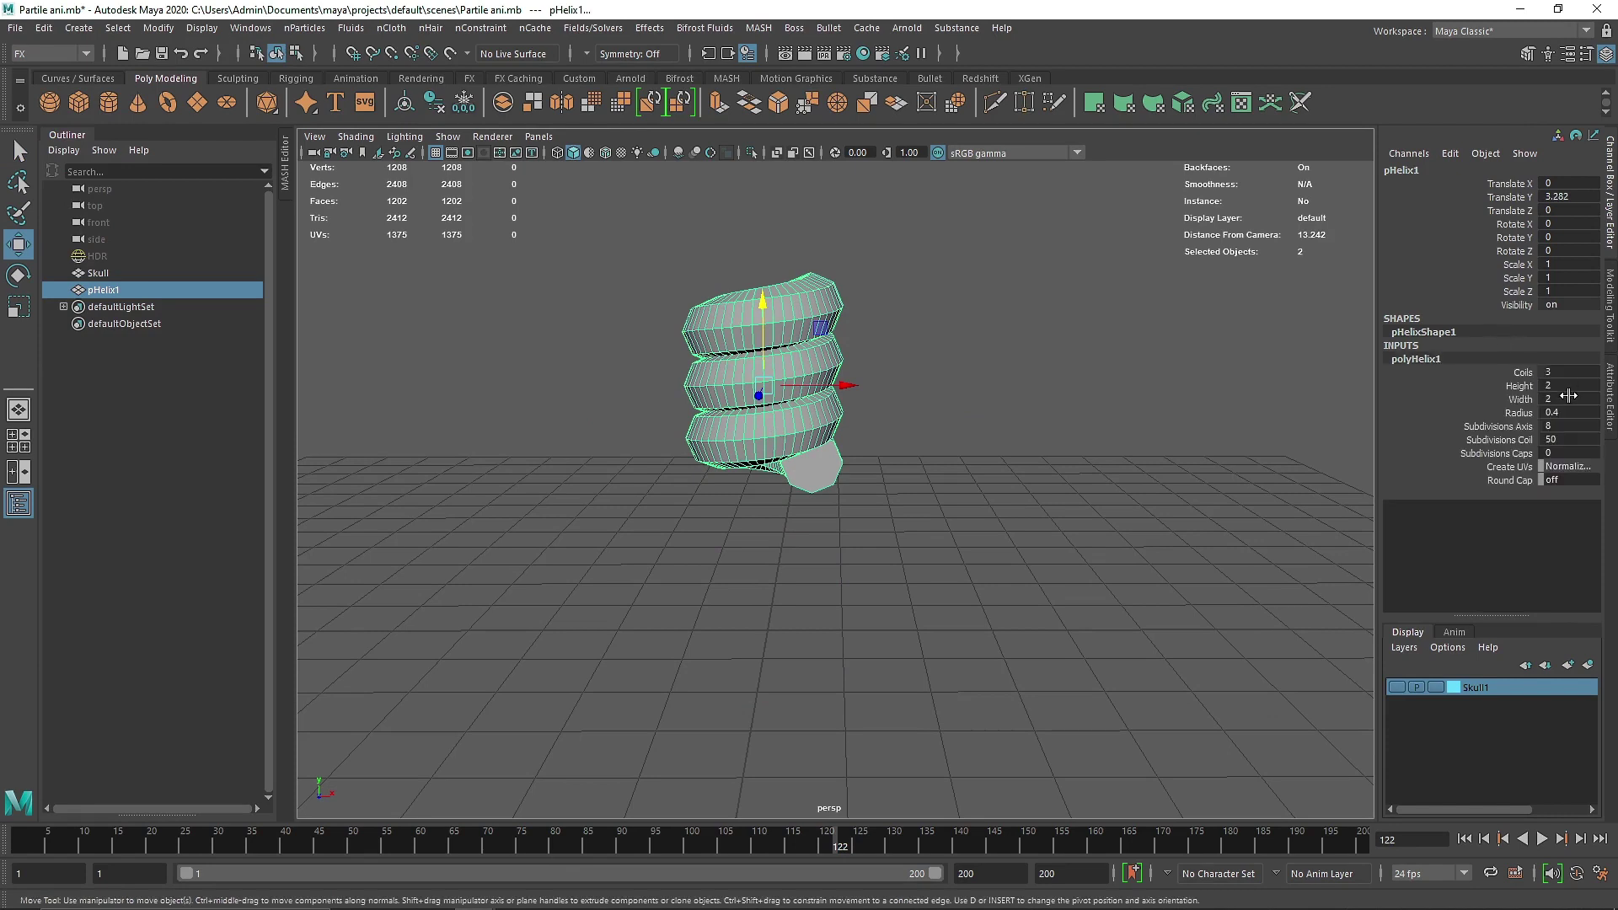
text(3)
key(Return)
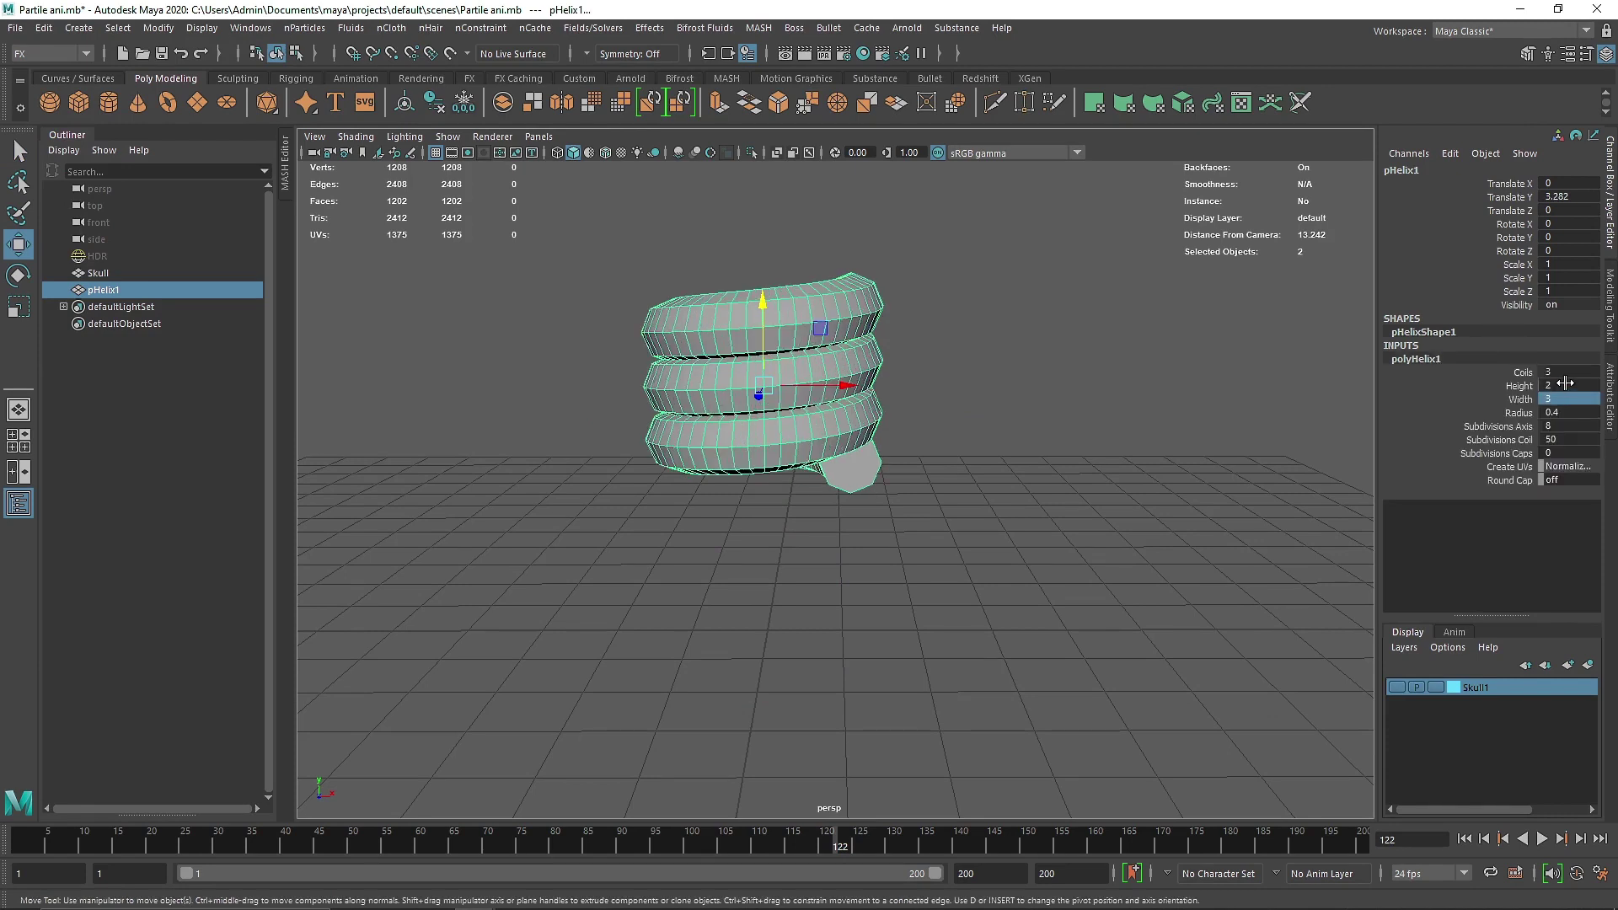
text(3)
key(Return)
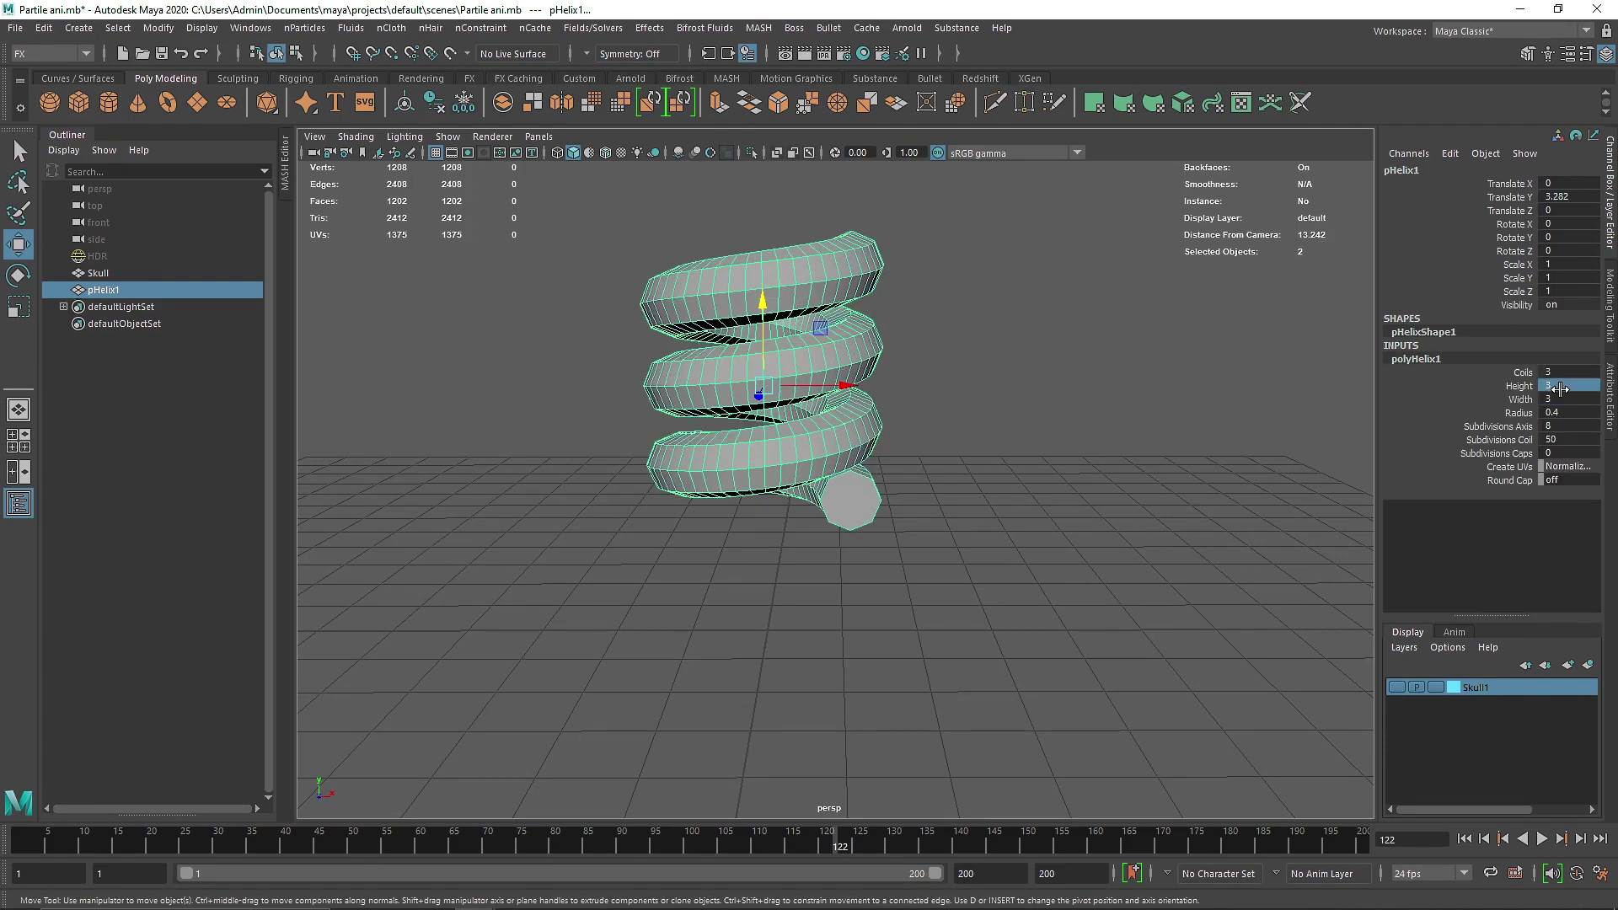
text(4)
key(Return)
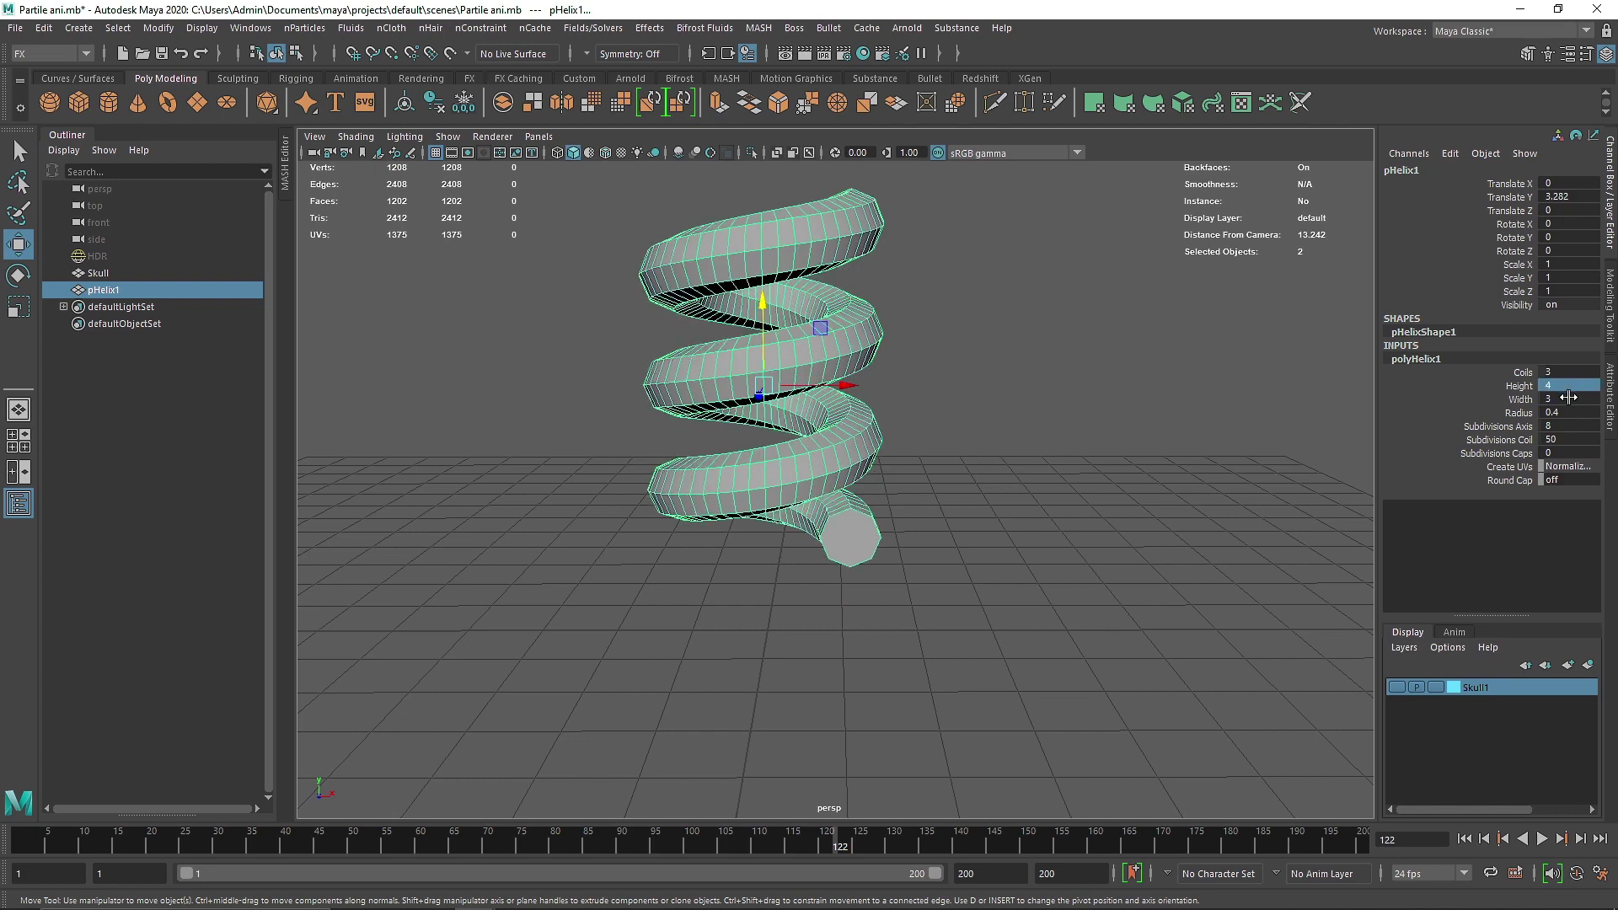
text(0.5)
key(Return)
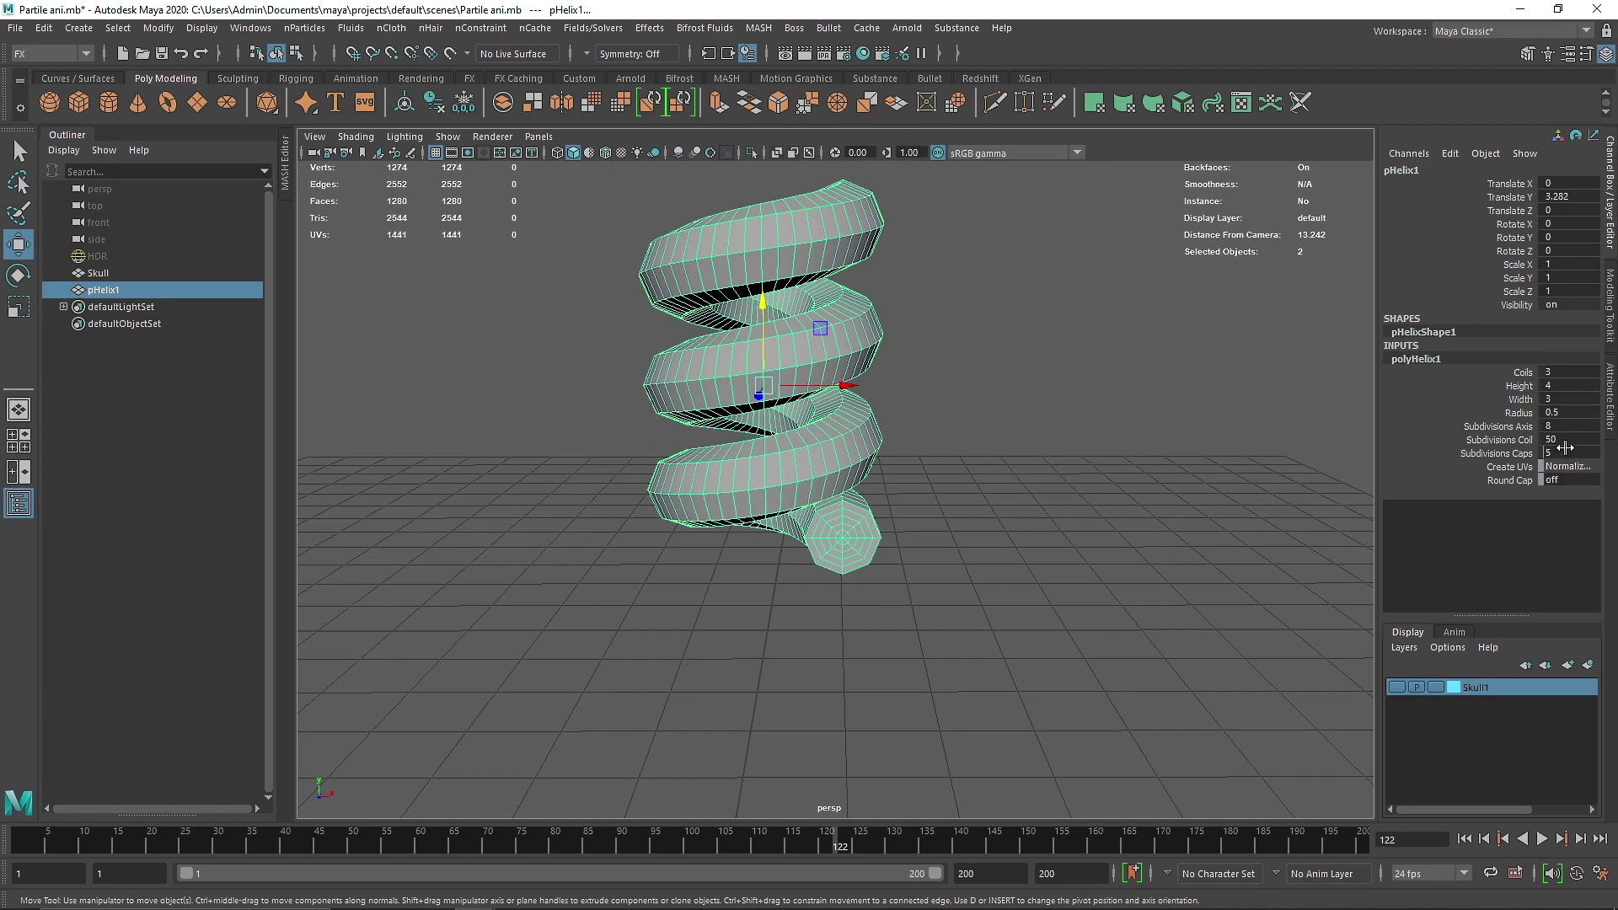
Set the helix's axis subdivisions to 50
text(25)
key(Return)
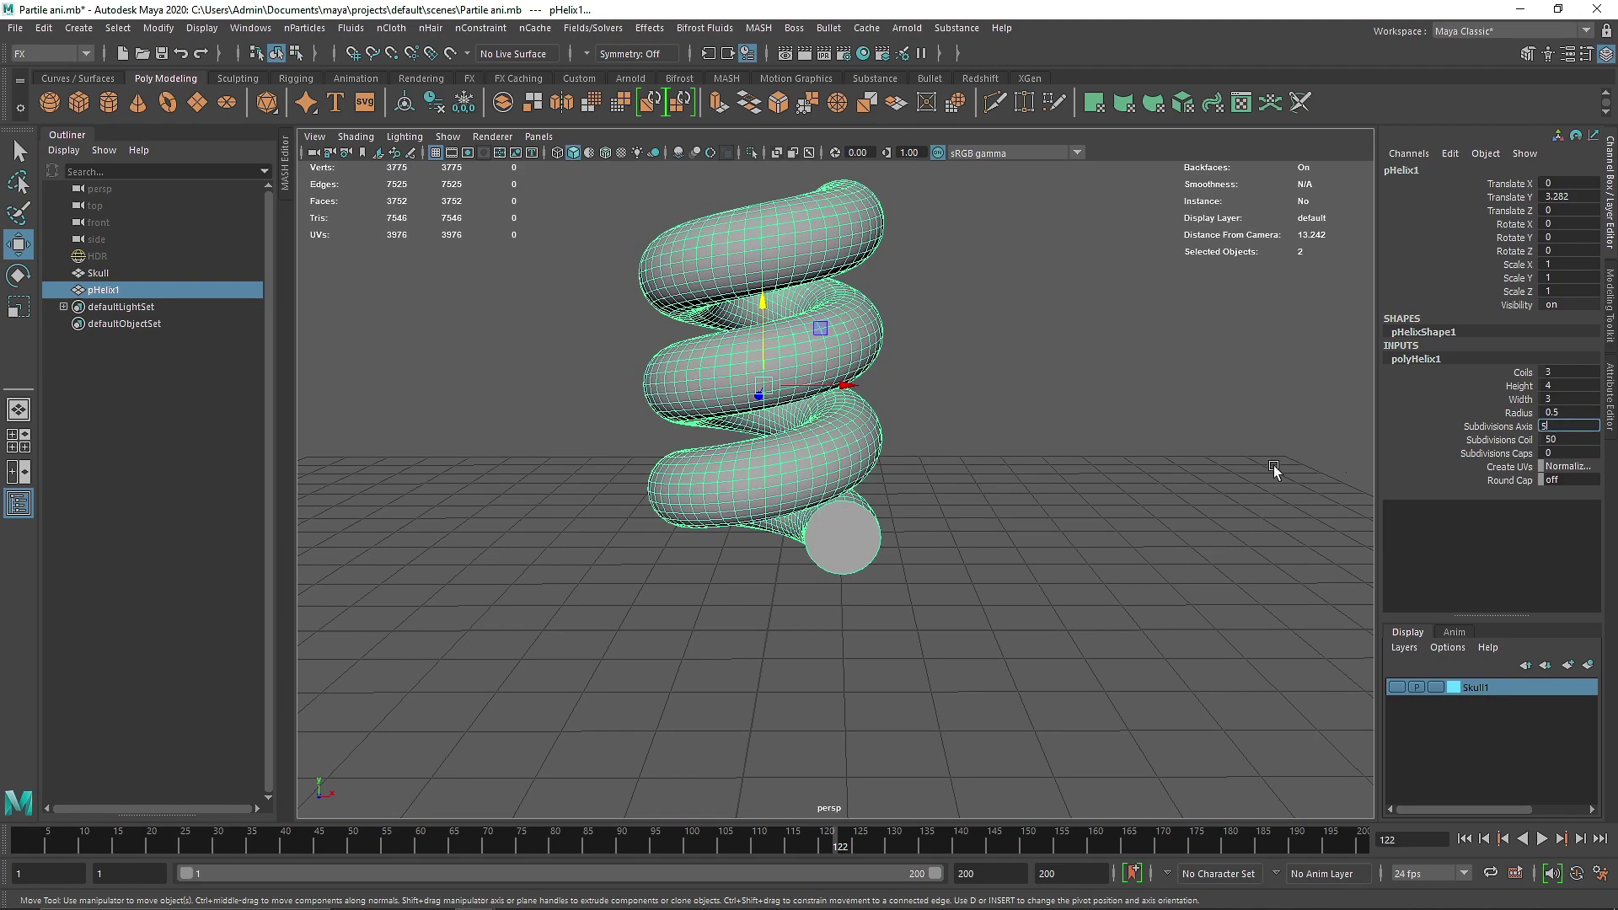
text(50)
click(1247, 470)
Tilt the helix by rotating it 25 degrees about Z
alt+drag(860, 365, 877, 320)
click(781, 358)
key(e)
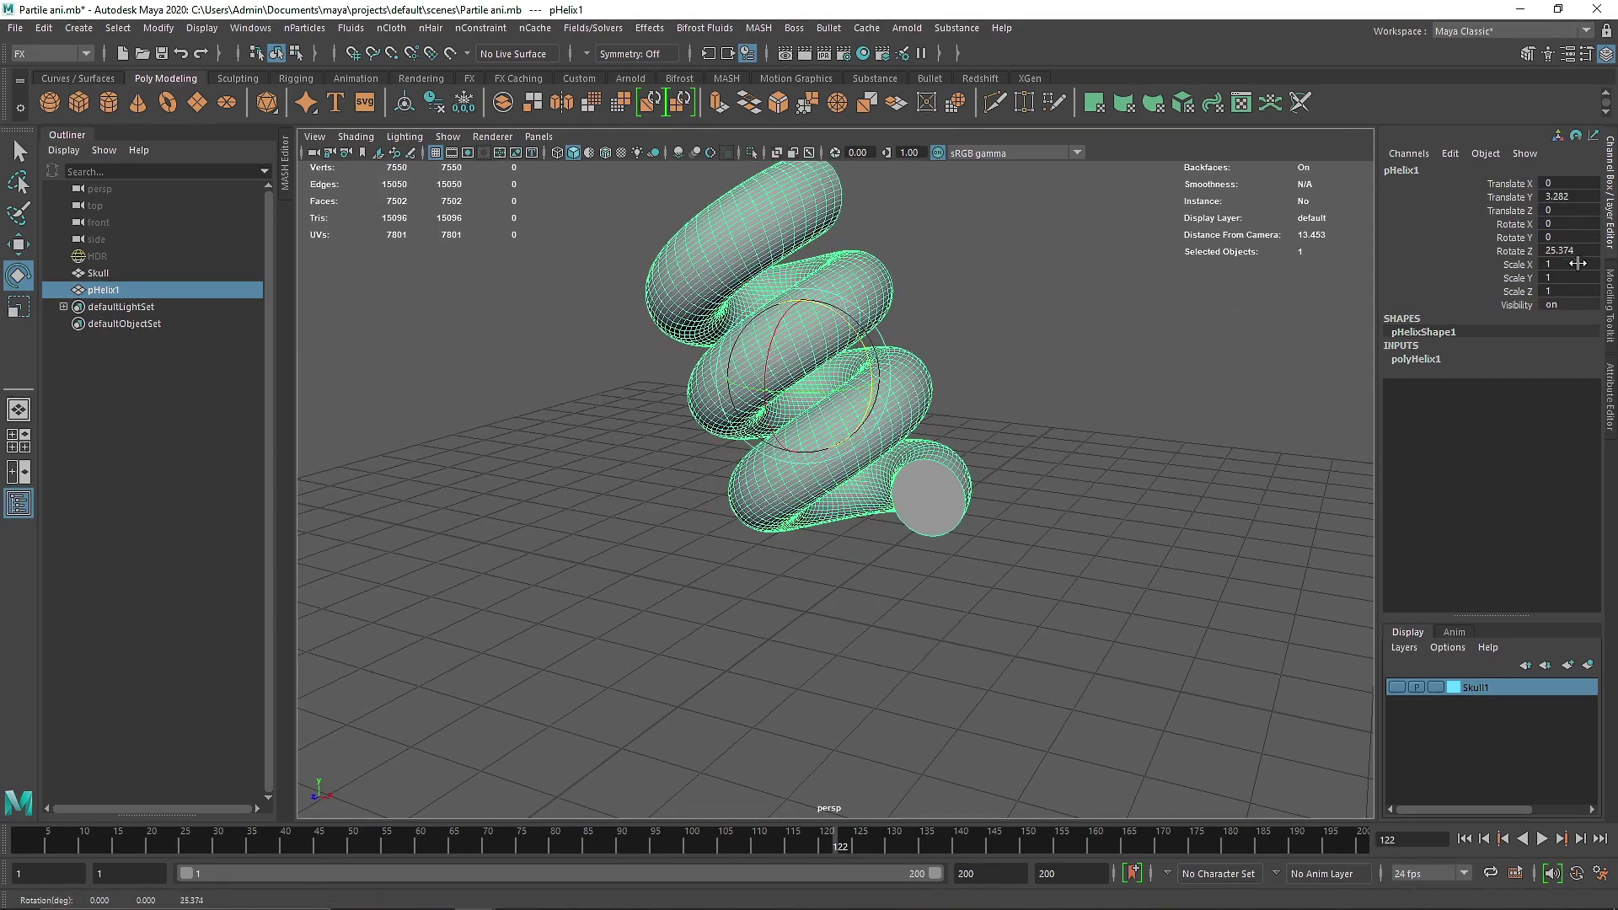
text(25)
key(Return)
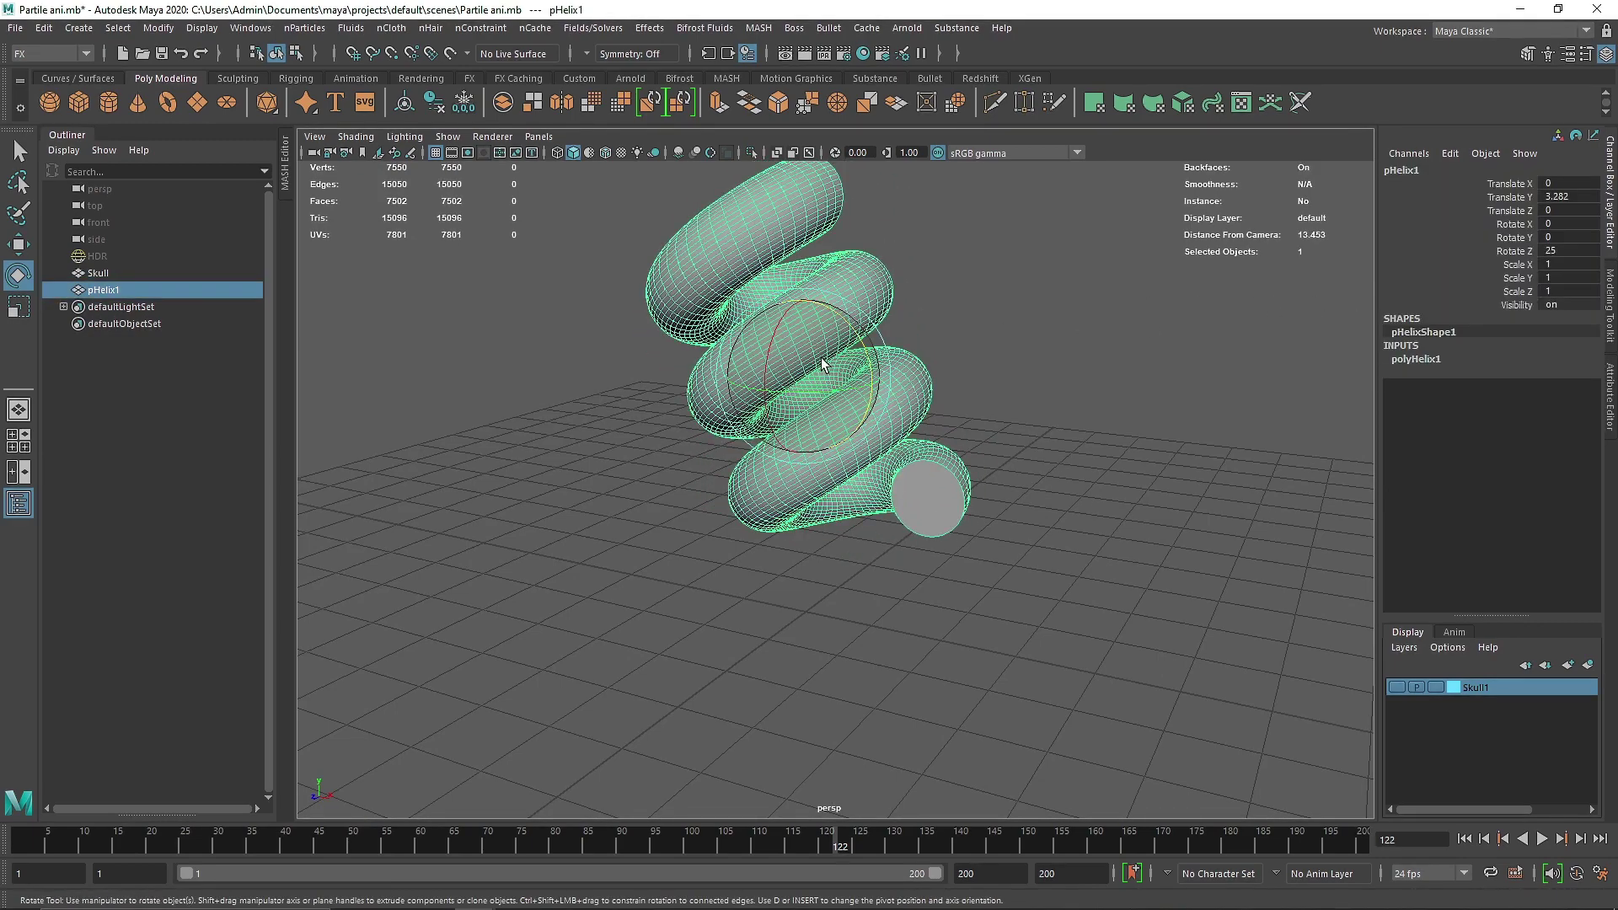
Fill the tilted helix with nParticles, using a new solver with Close Packing on
mouse_move(926, 347)
alt+mouse_down()
mouse_move(949, 336)
mouse_move(946, 363)
alt+mouse_up()
click(305, 28)
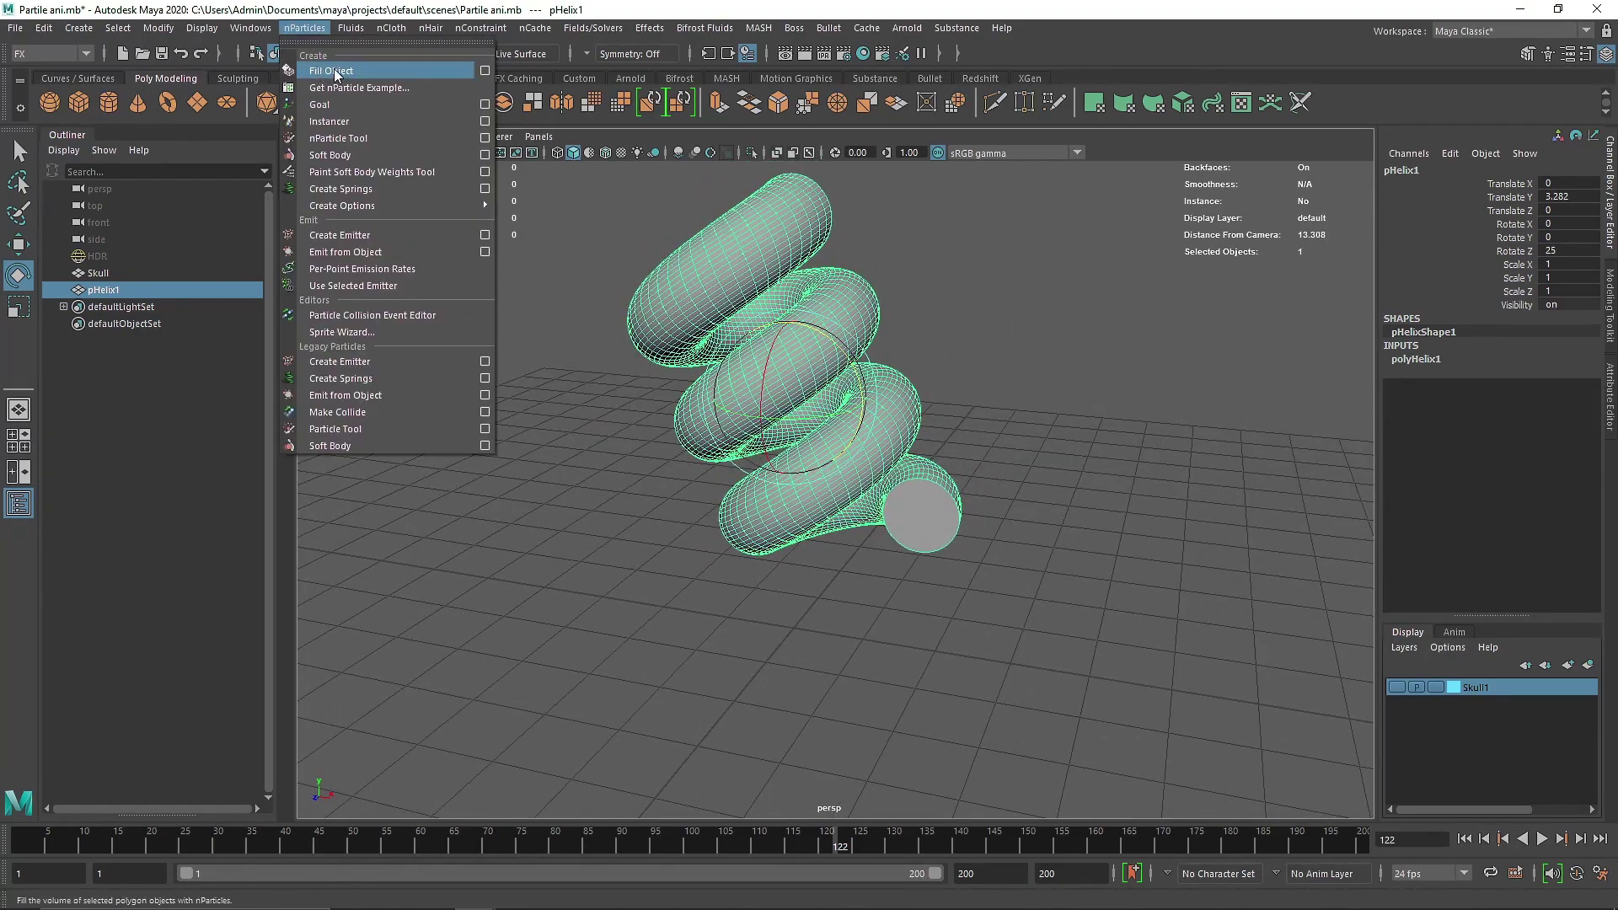
click(484, 71)
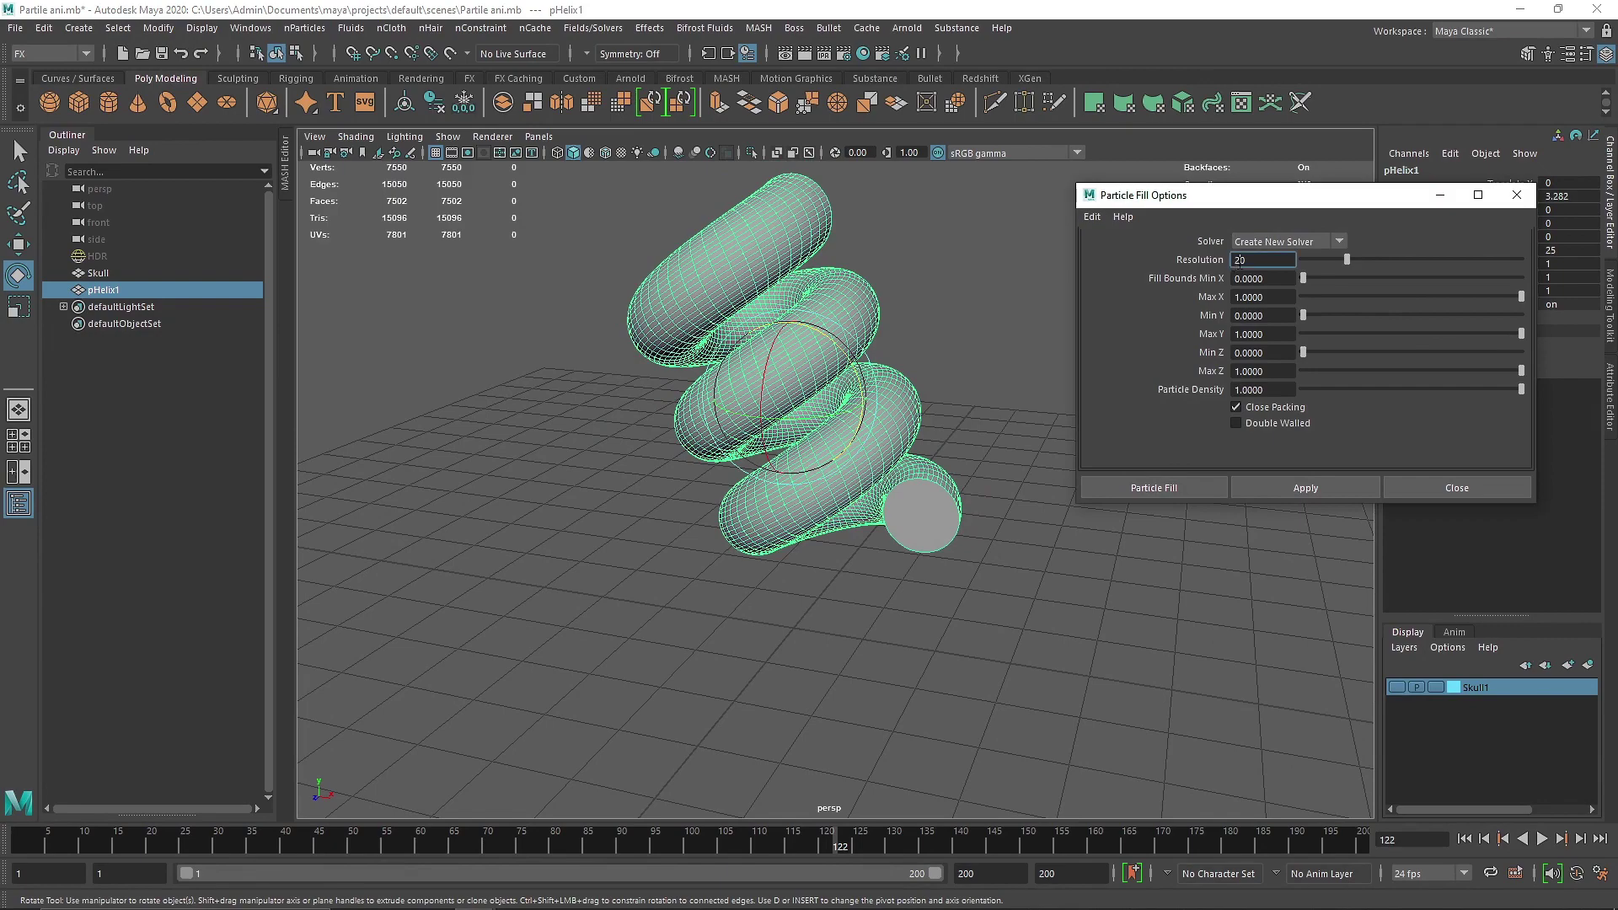
click(1168, 485)
alt+drag(853, 240, 857, 332)
click(1435, 487)
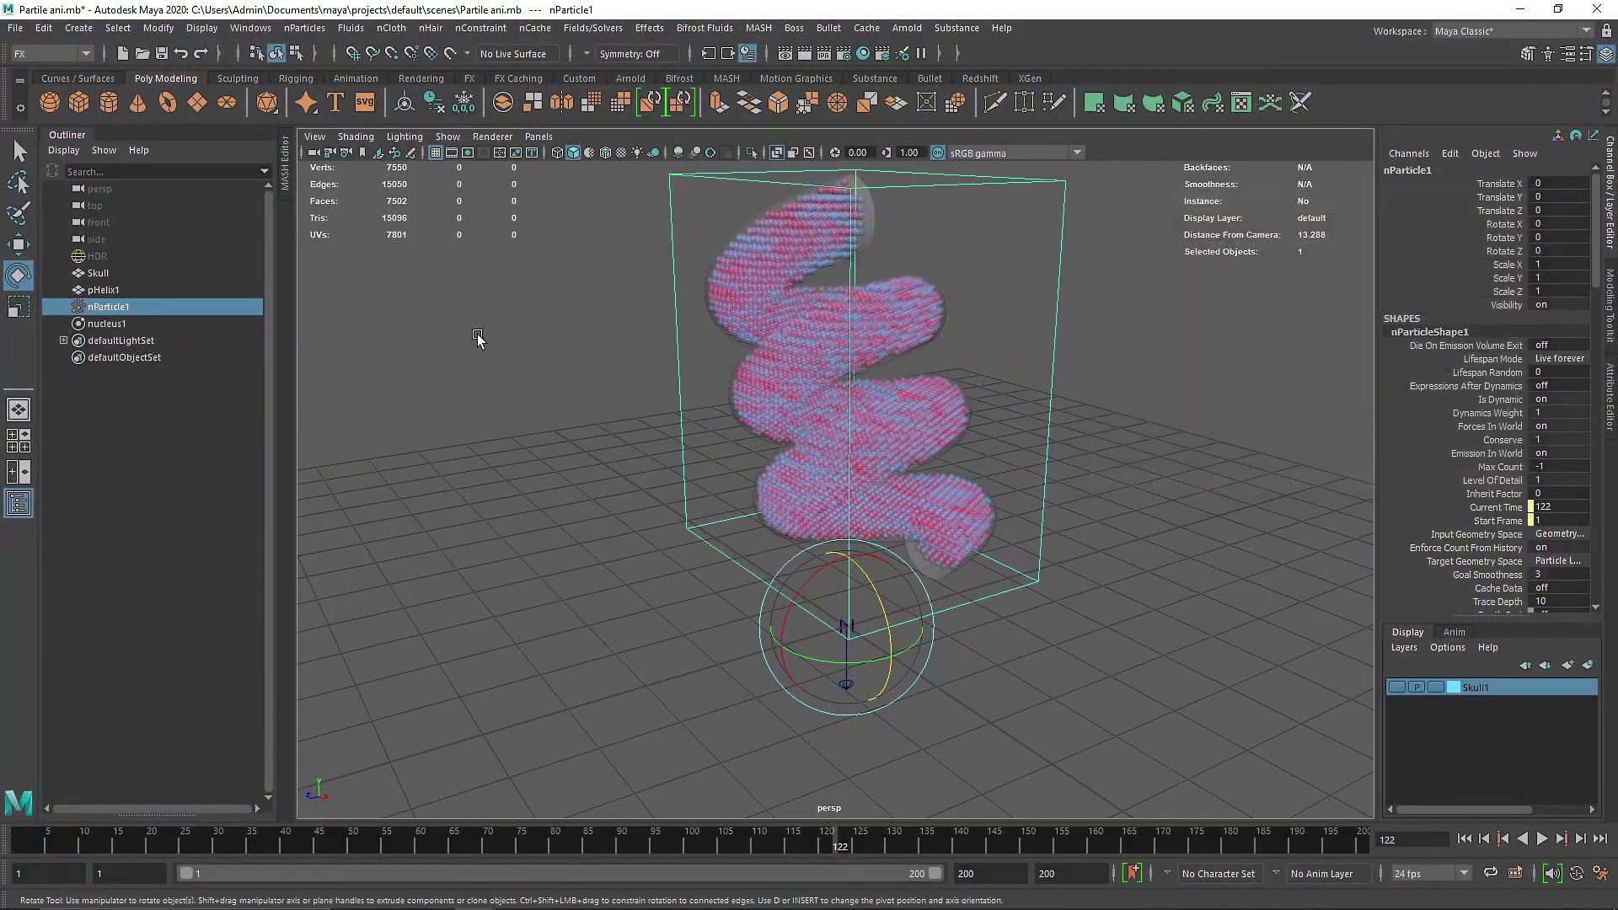
Turn off X-ray shading and delete the helix mesh, keeping its particle fill
click(774, 152)
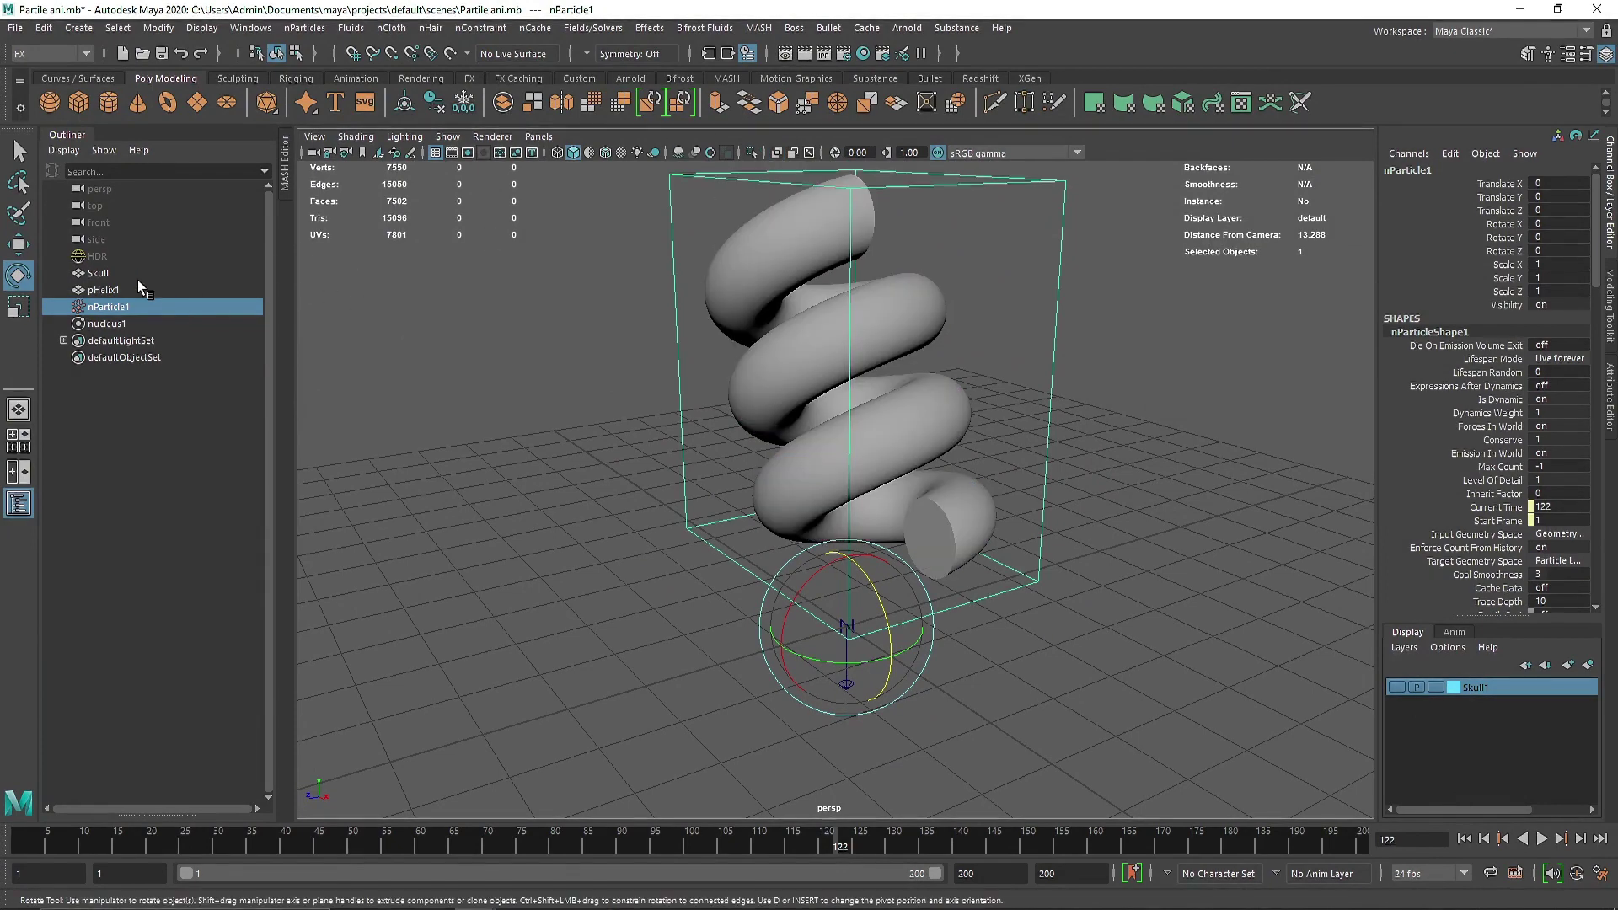
click(106, 273)
click(126, 289)
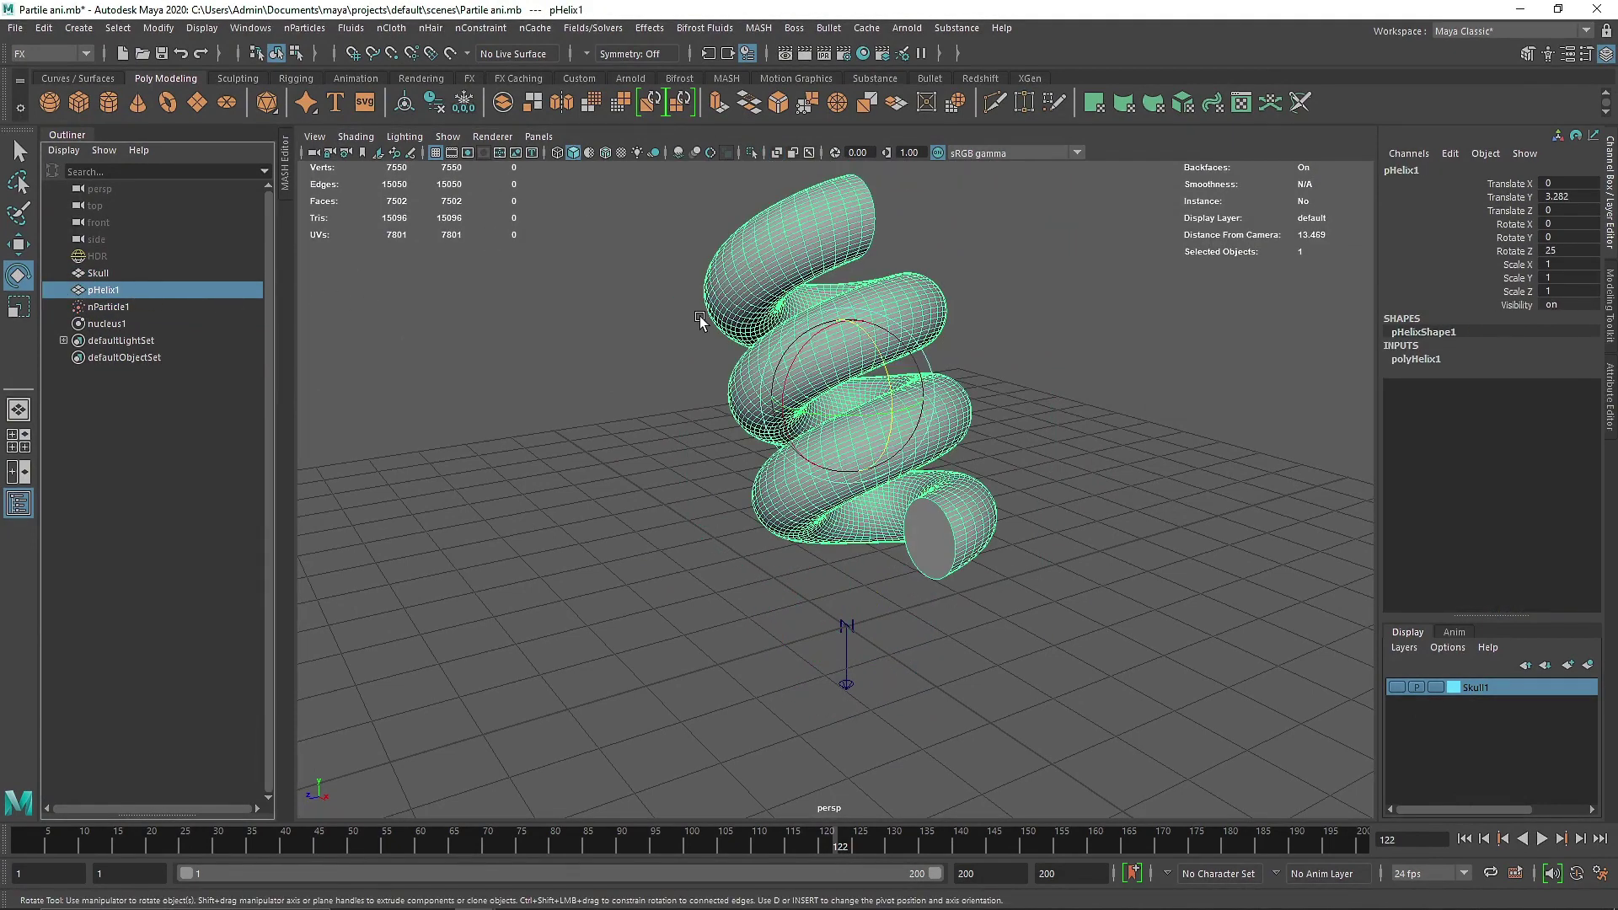
key(Delete)
alt+drag(793, 351, 885, 354)
Play the particle simulation briefly, stop it and rewind the timeline to frame 1
click(1542, 839)
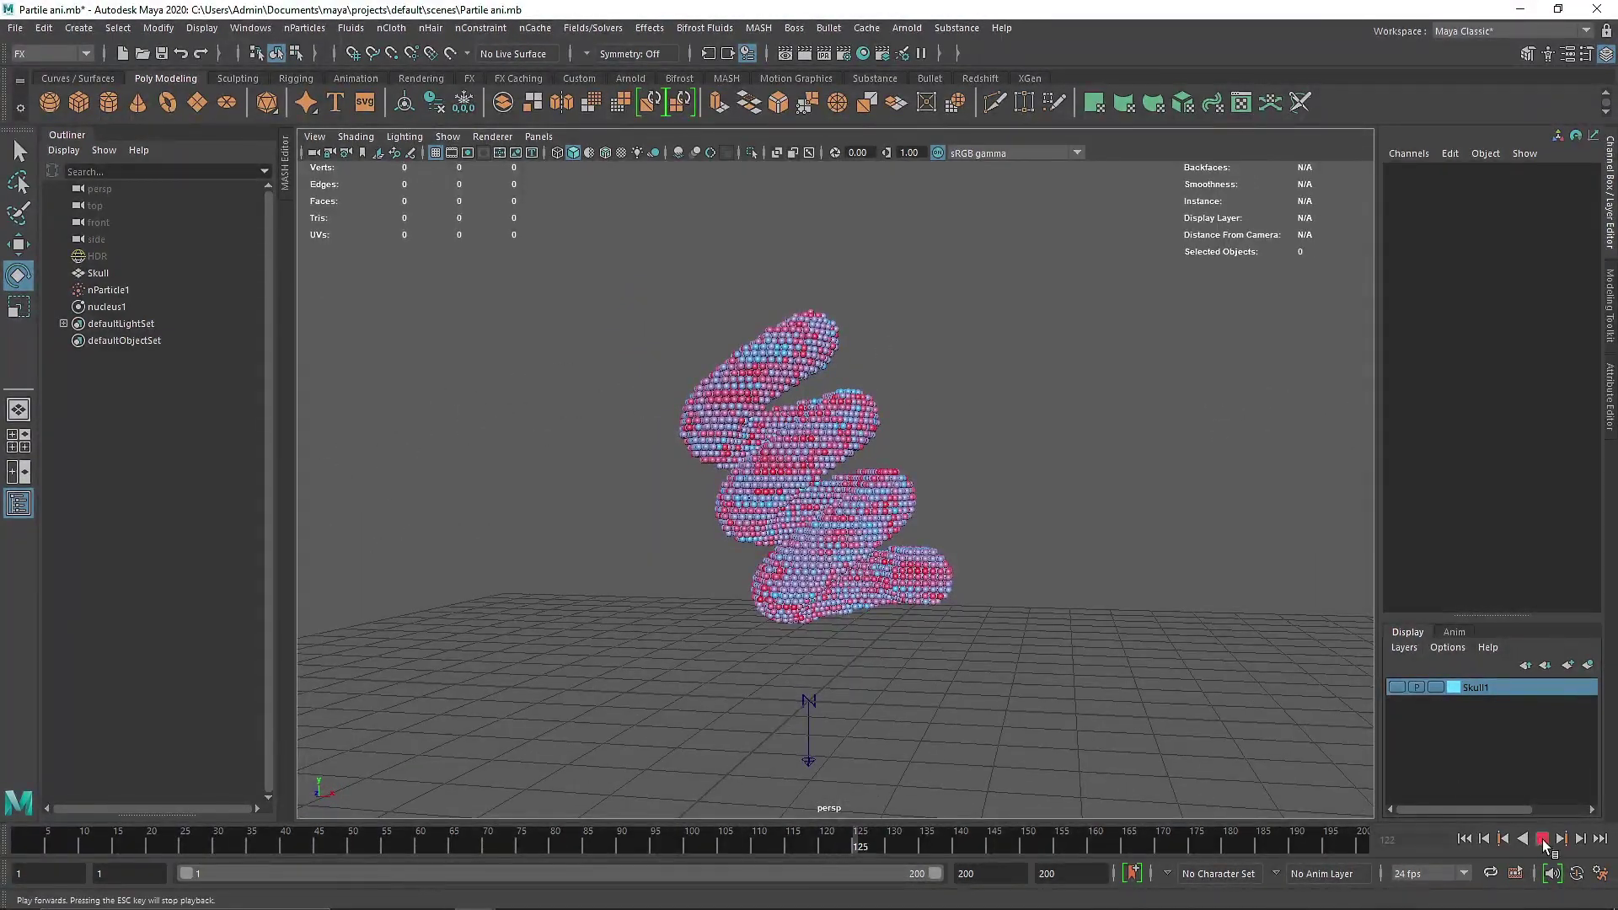
click(1542, 838)
click(1542, 838)
click(1543, 839)
click(1465, 839)
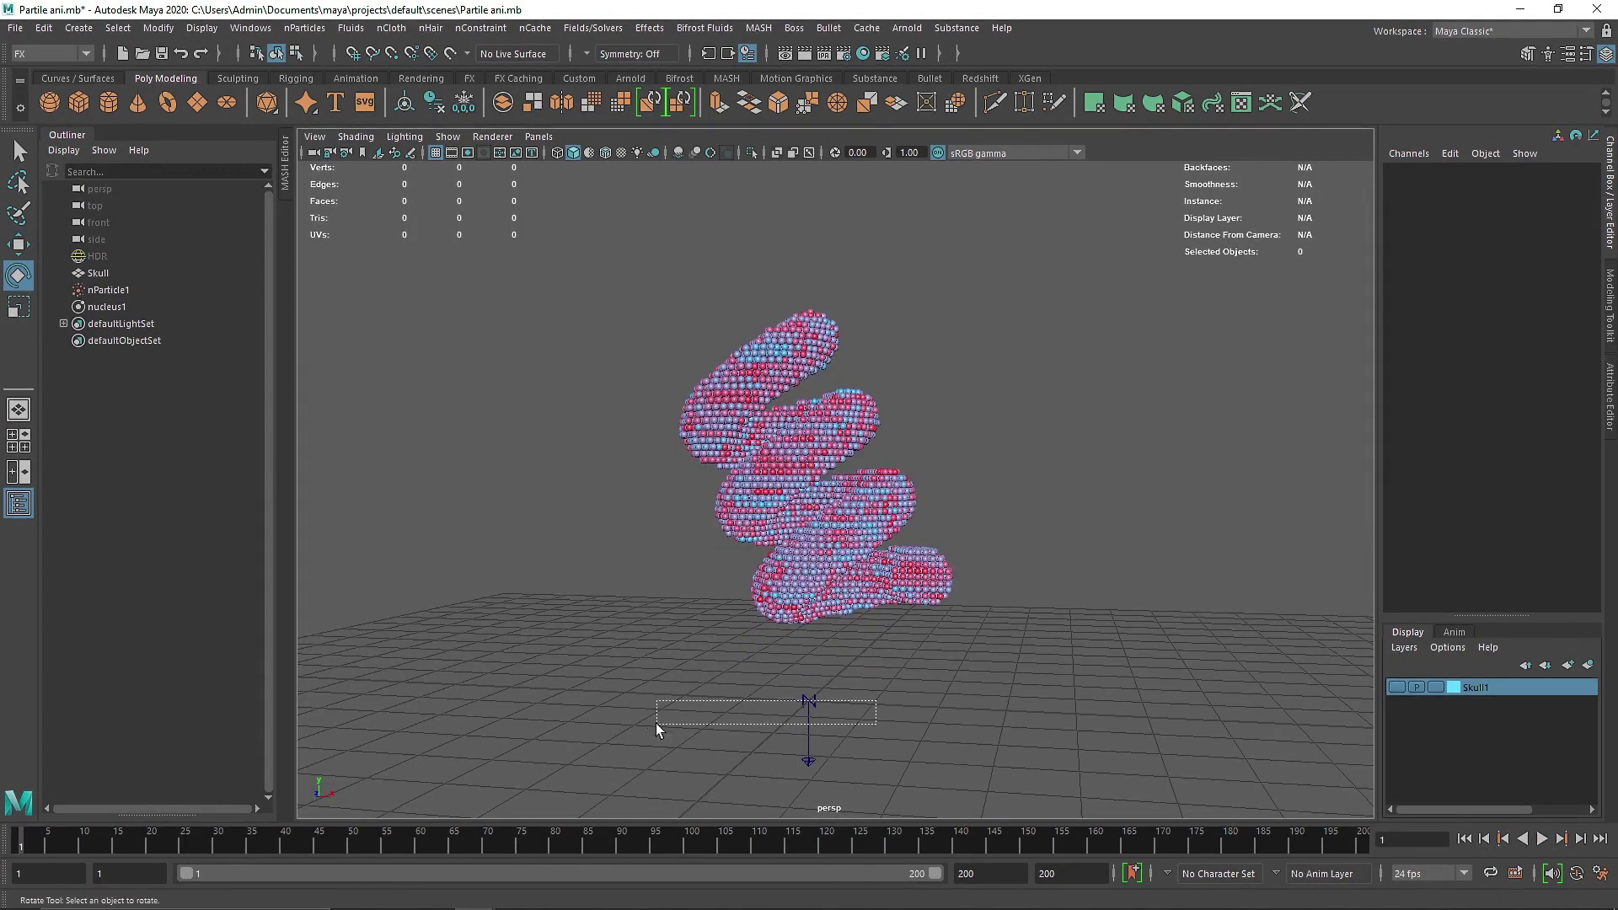
Enable the ground plane (Use Plane) on the nucleus1 solver
drag(887, 769, 647, 720)
click(1611, 406)
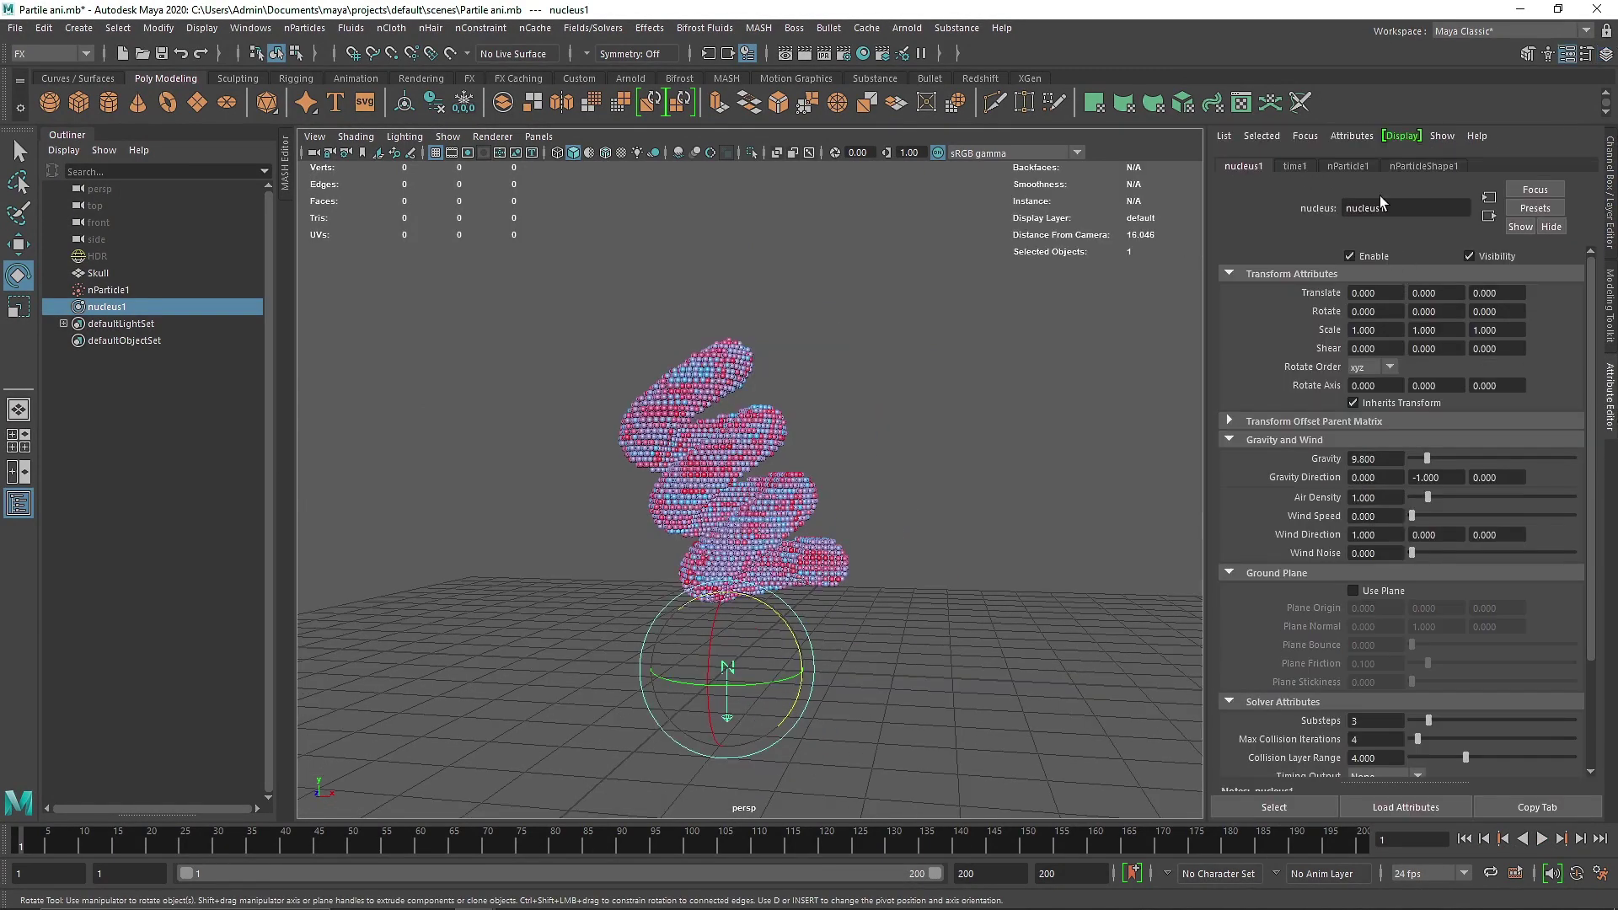
click(1379, 592)
click(1056, 602)
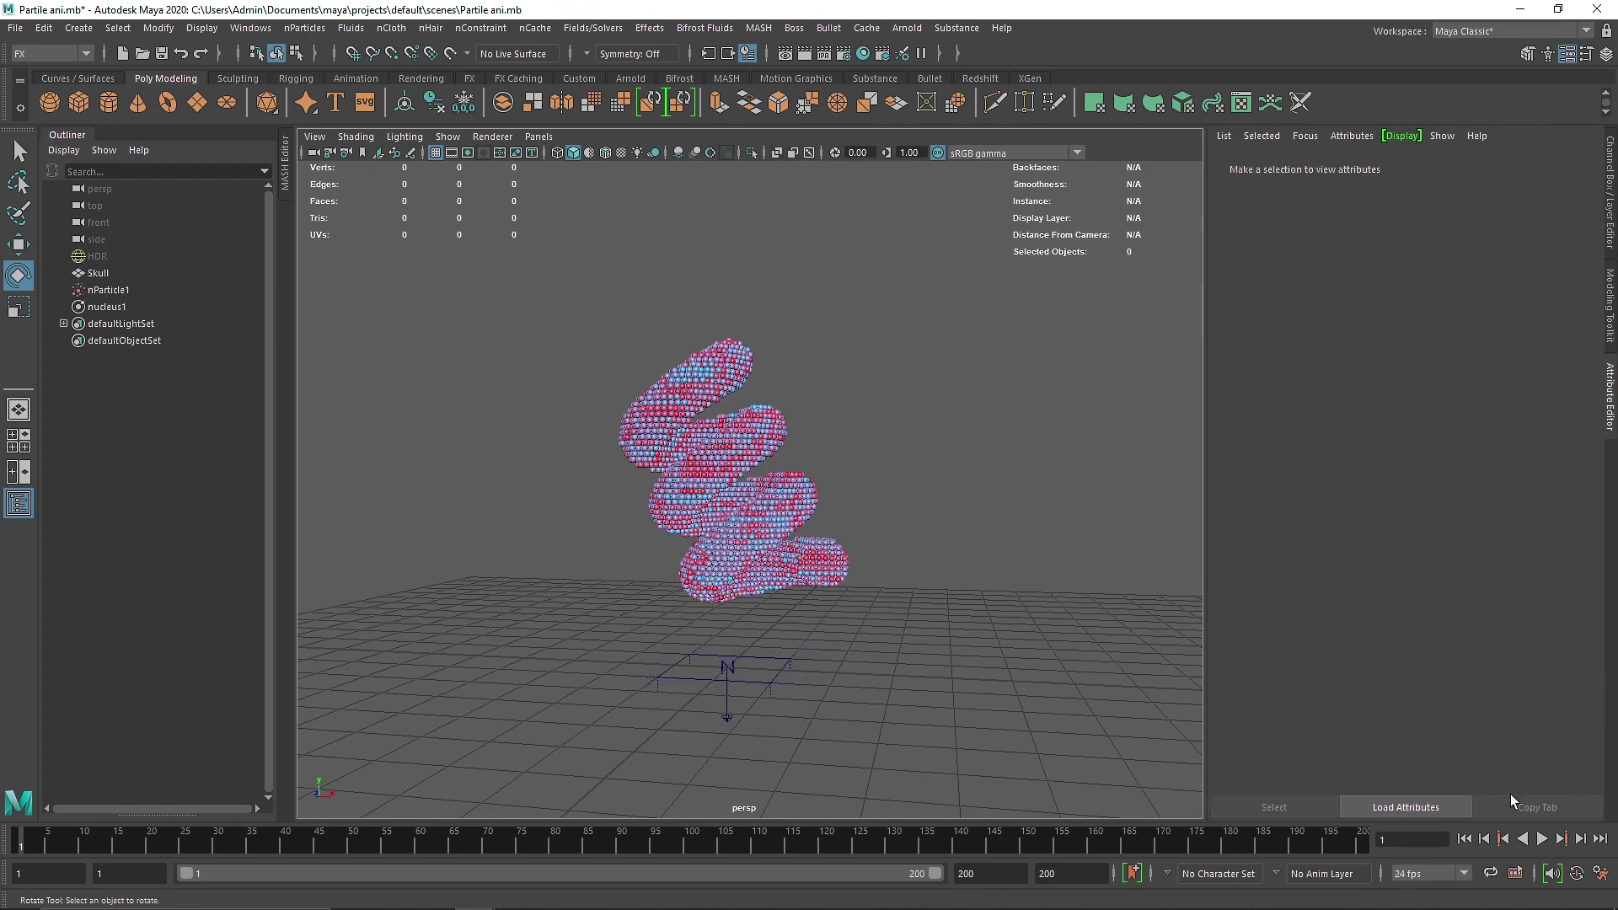
Play the simulation to watch the particles fall onto the ground plane, and rewind to frame 1
click(1542, 838)
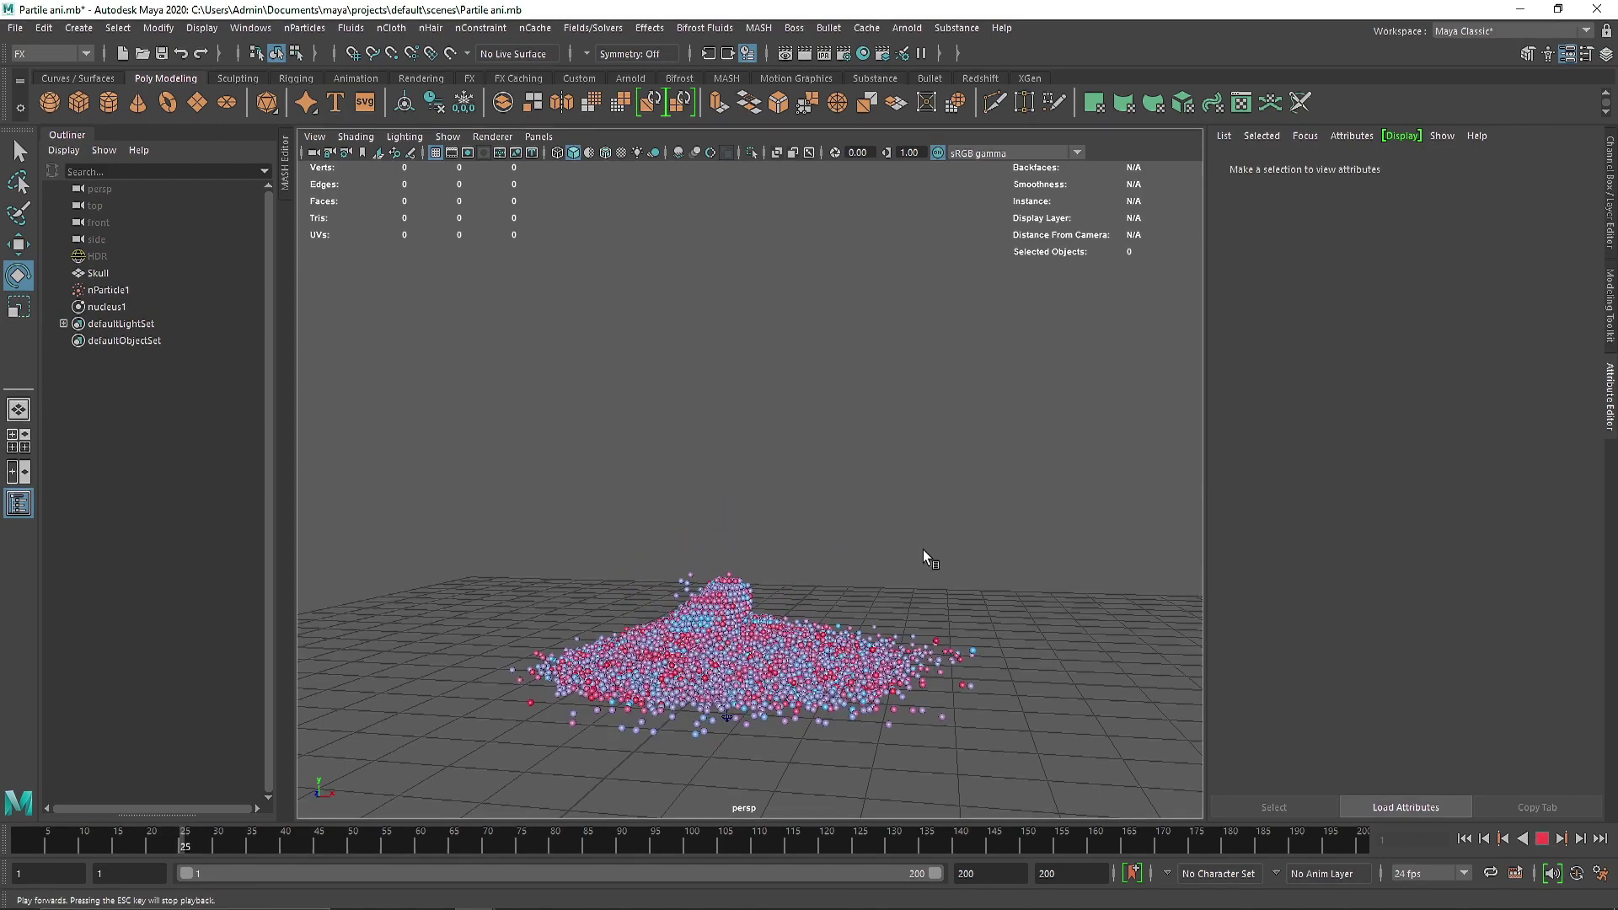
key(Escape)
alt+drag(921, 548, 861, 600)
click(1464, 839)
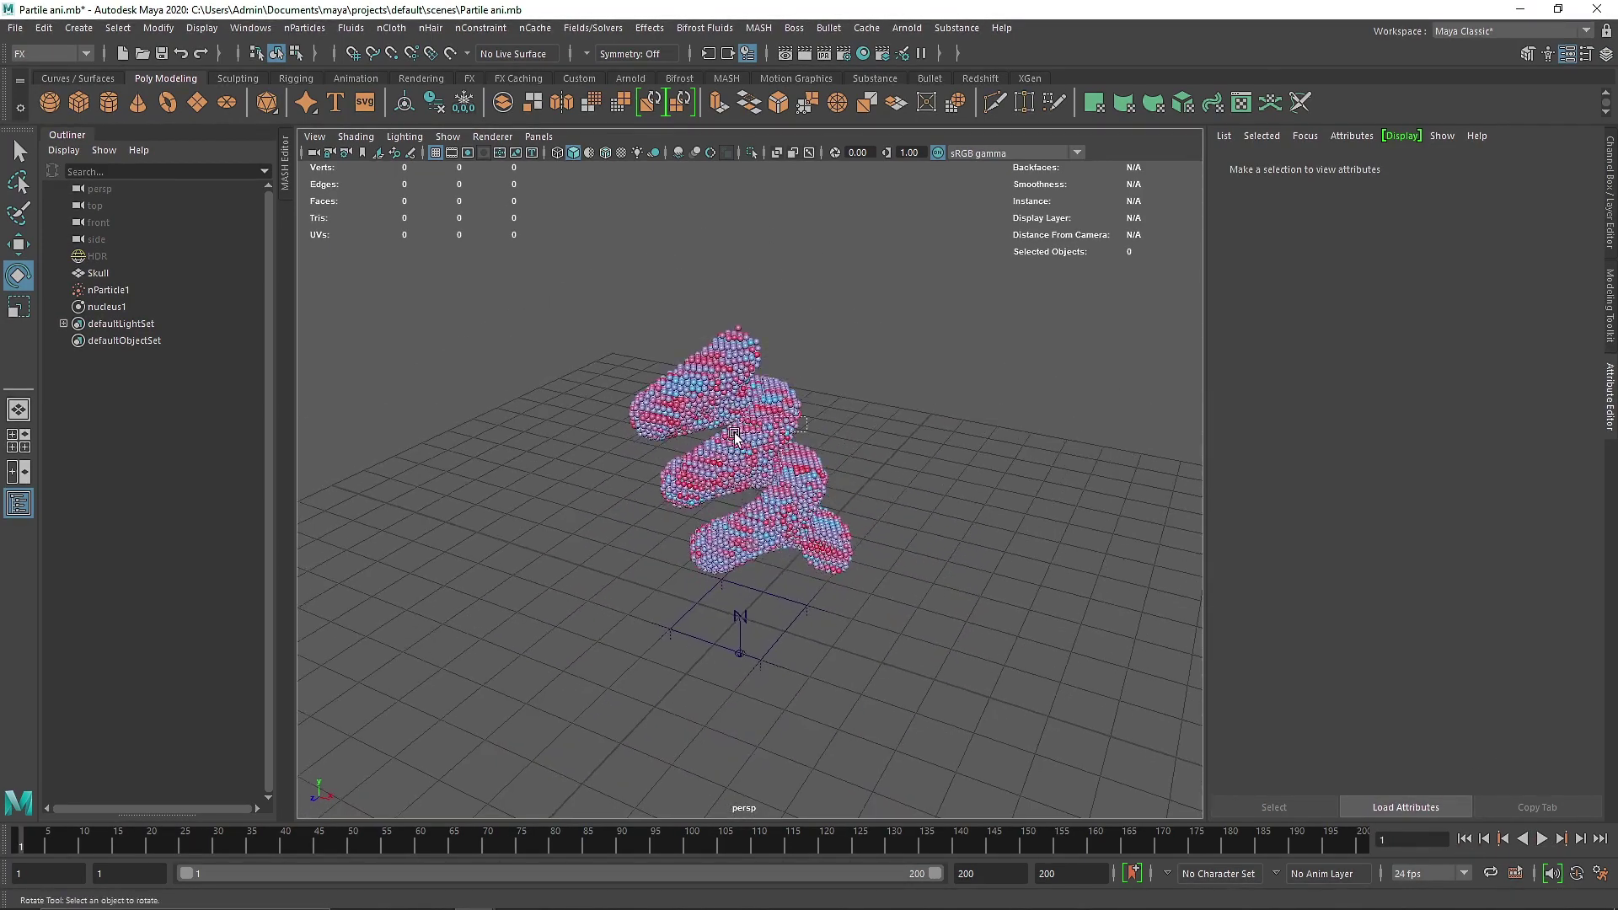
Set the helix particles' render type to Points and play the simulation to preview them
click(829, 485)
click(1271, 496)
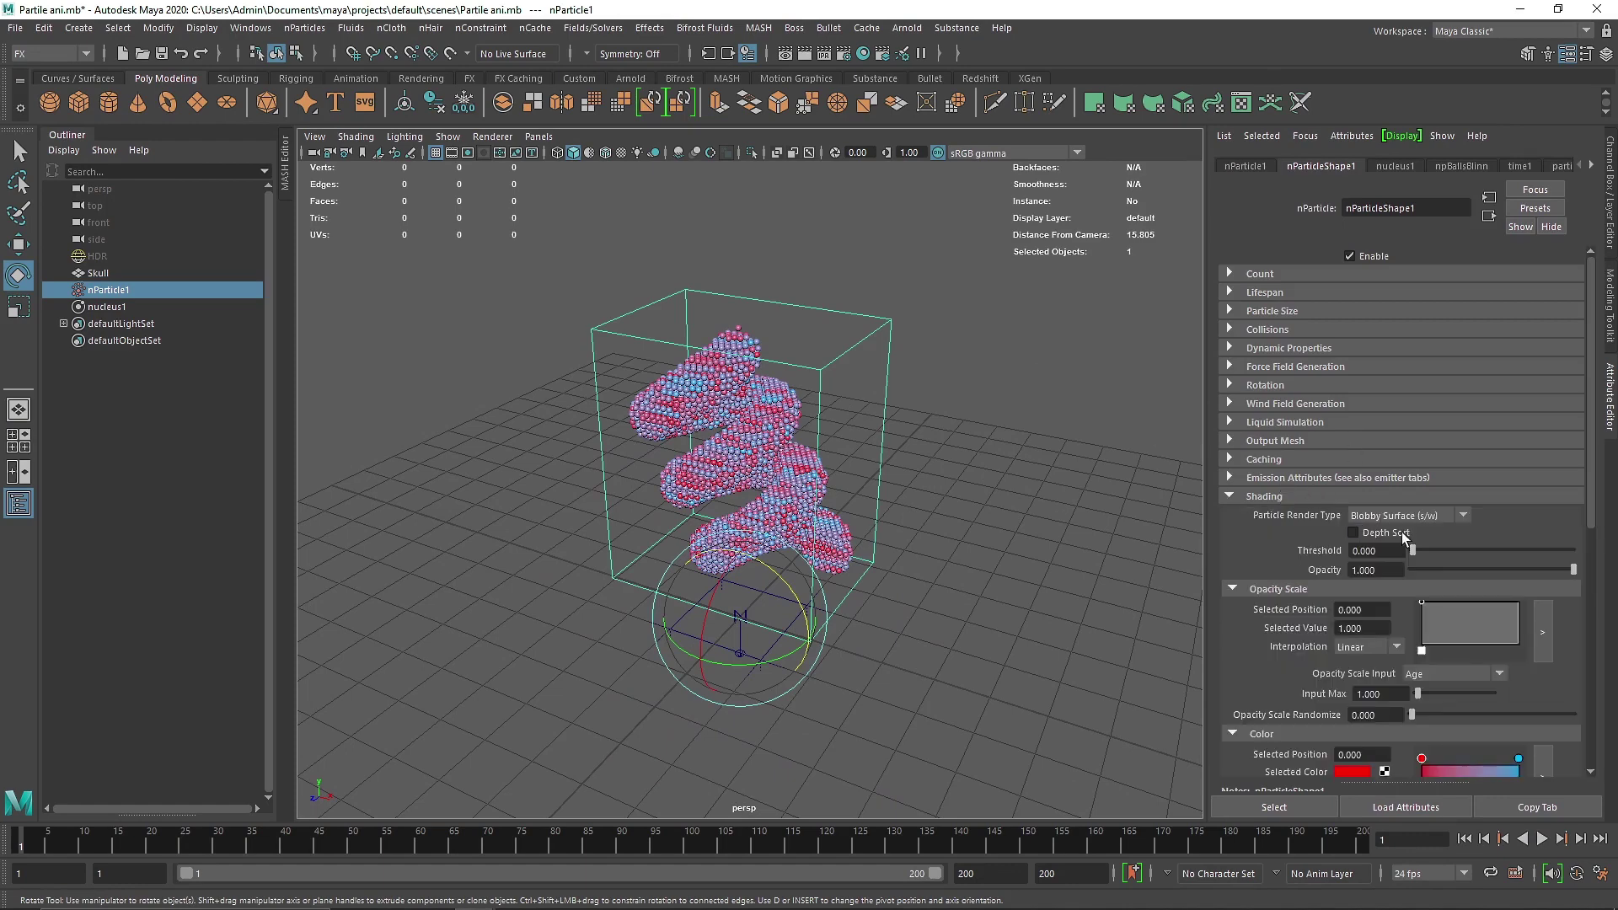
click(1399, 516)
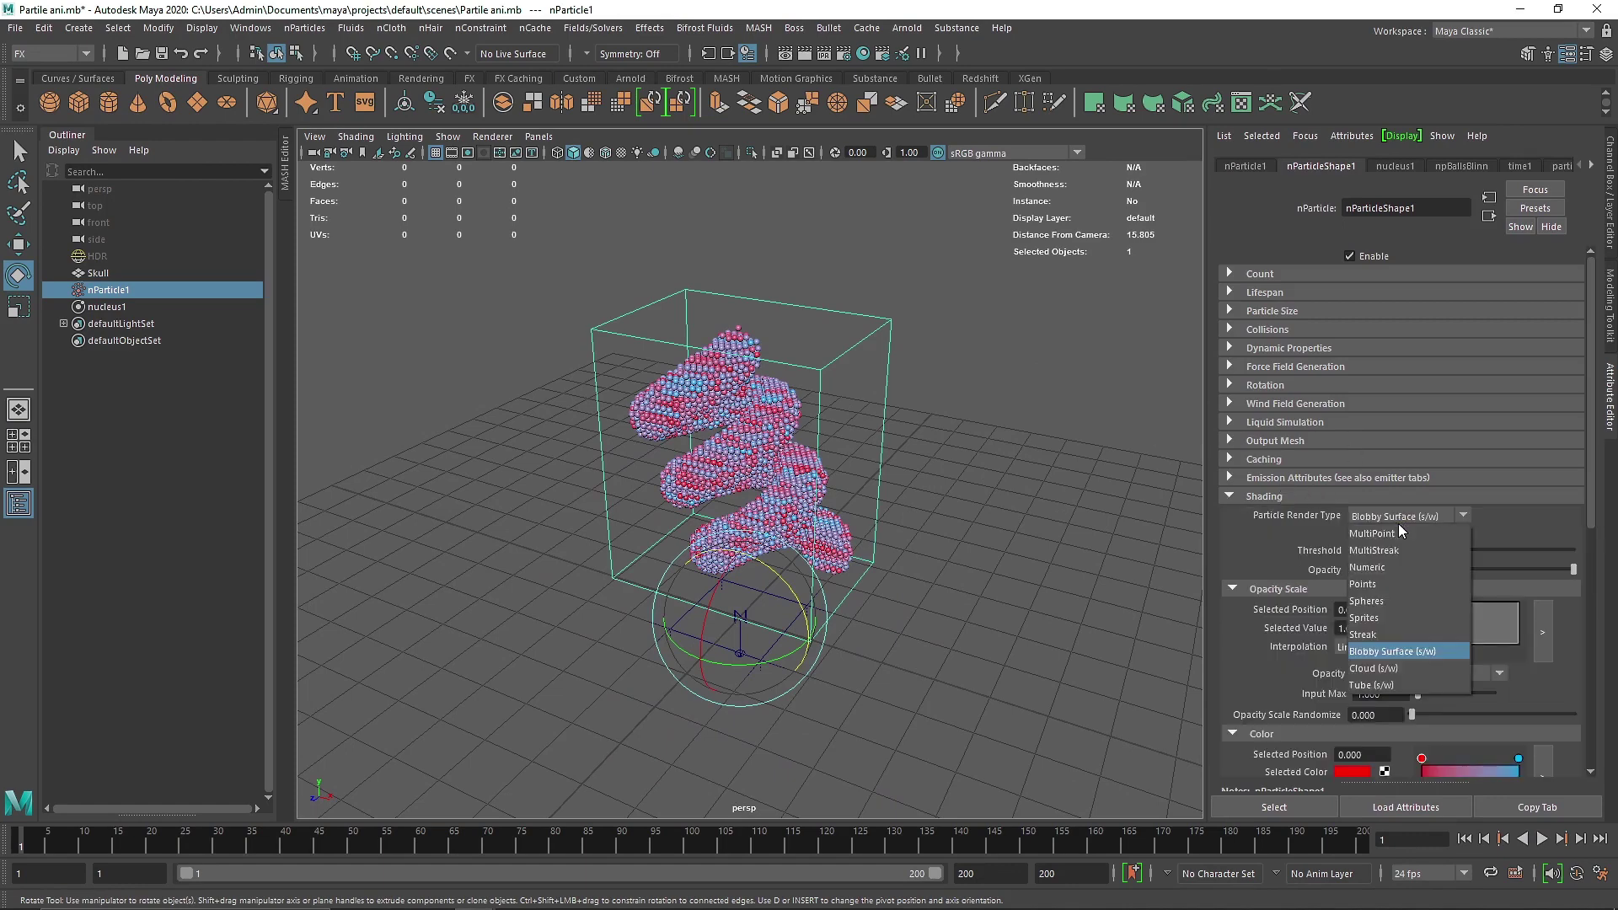
click(1384, 583)
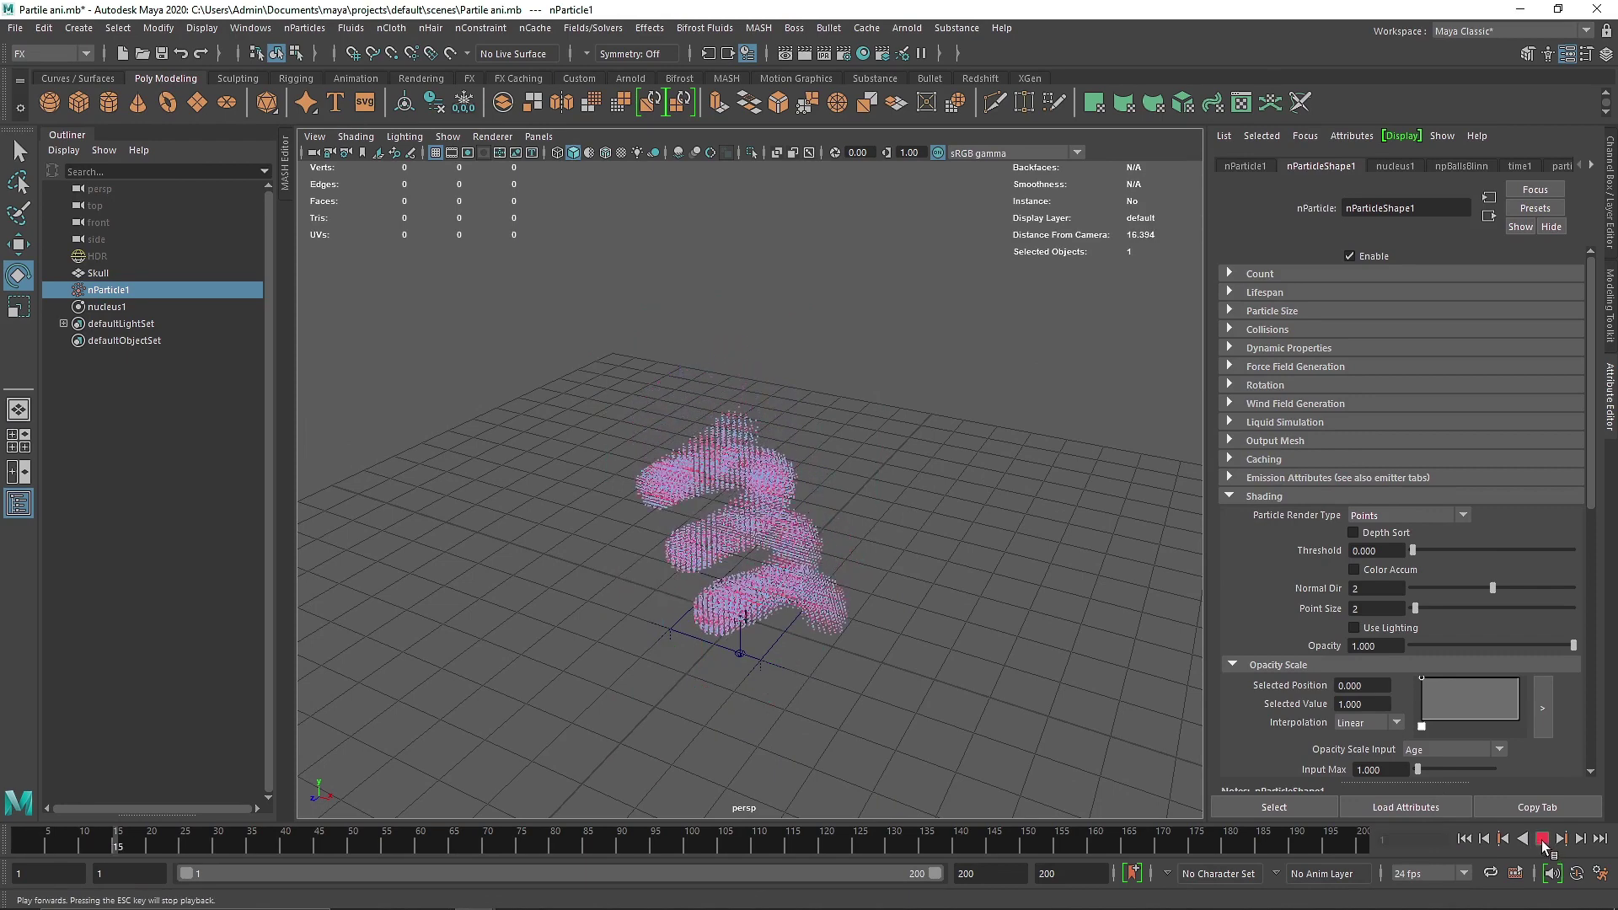
click(1543, 845)
alt+middle_drag(826, 636, 871, 589)
scroll(877, 539, up, 3)
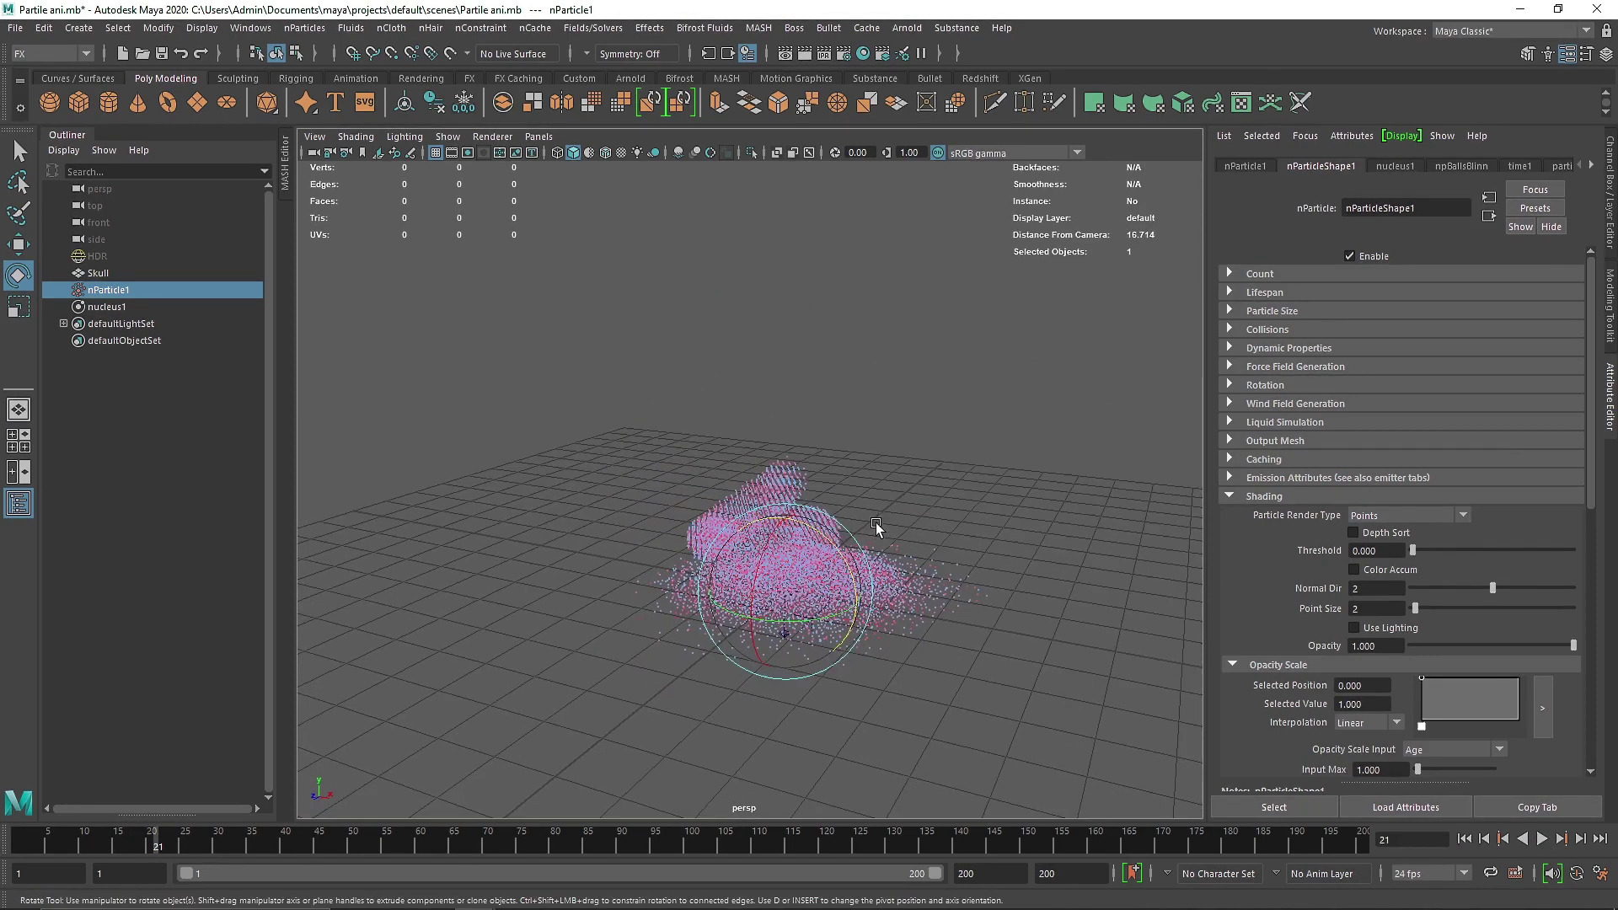
Set the particle render type to Spheres and rewind the simulation to frame 1
click(1377, 516)
click(1383, 600)
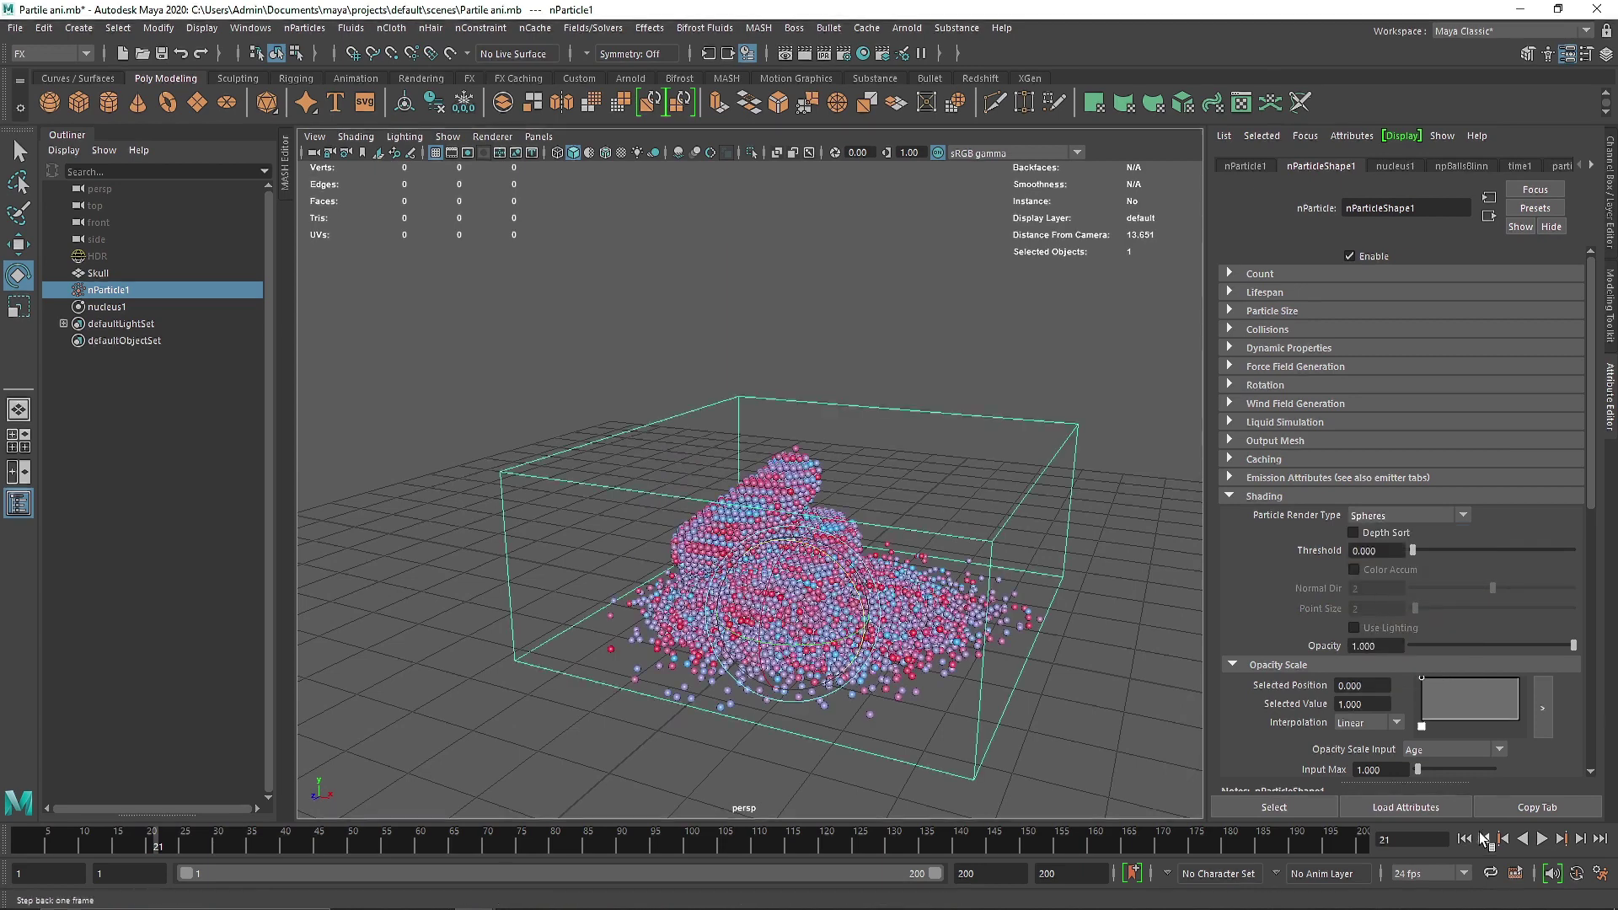
key(alt+shift+v)
click(1013, 366)
click(830, 352)
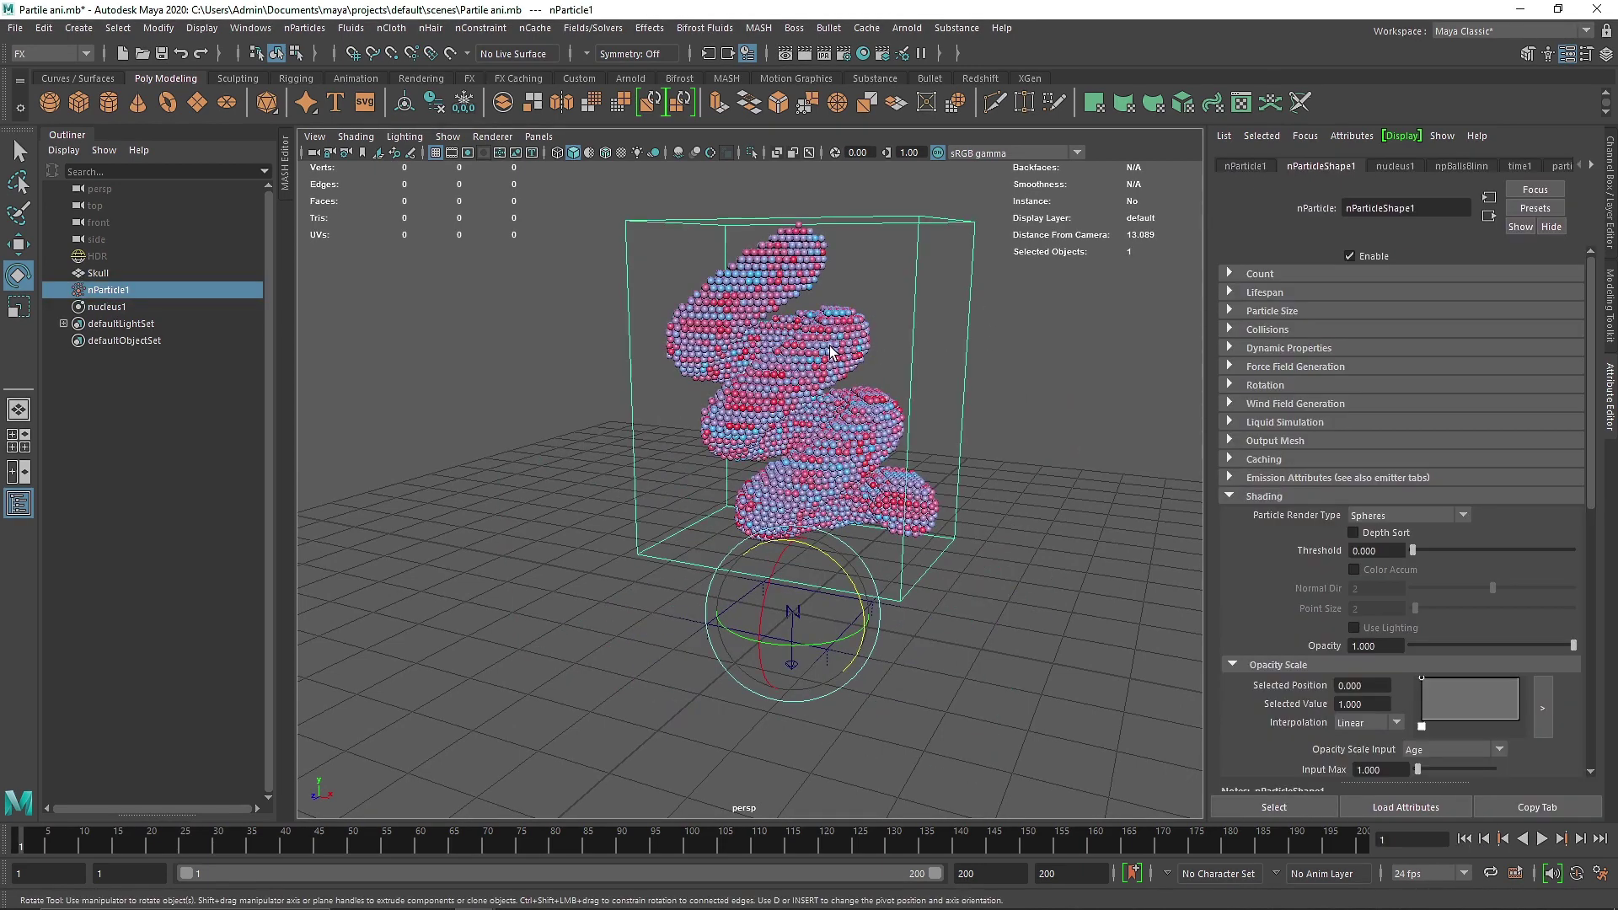
Remove the nucleus1 solver's built-in gravity and select the helix particles
click(150, 307)
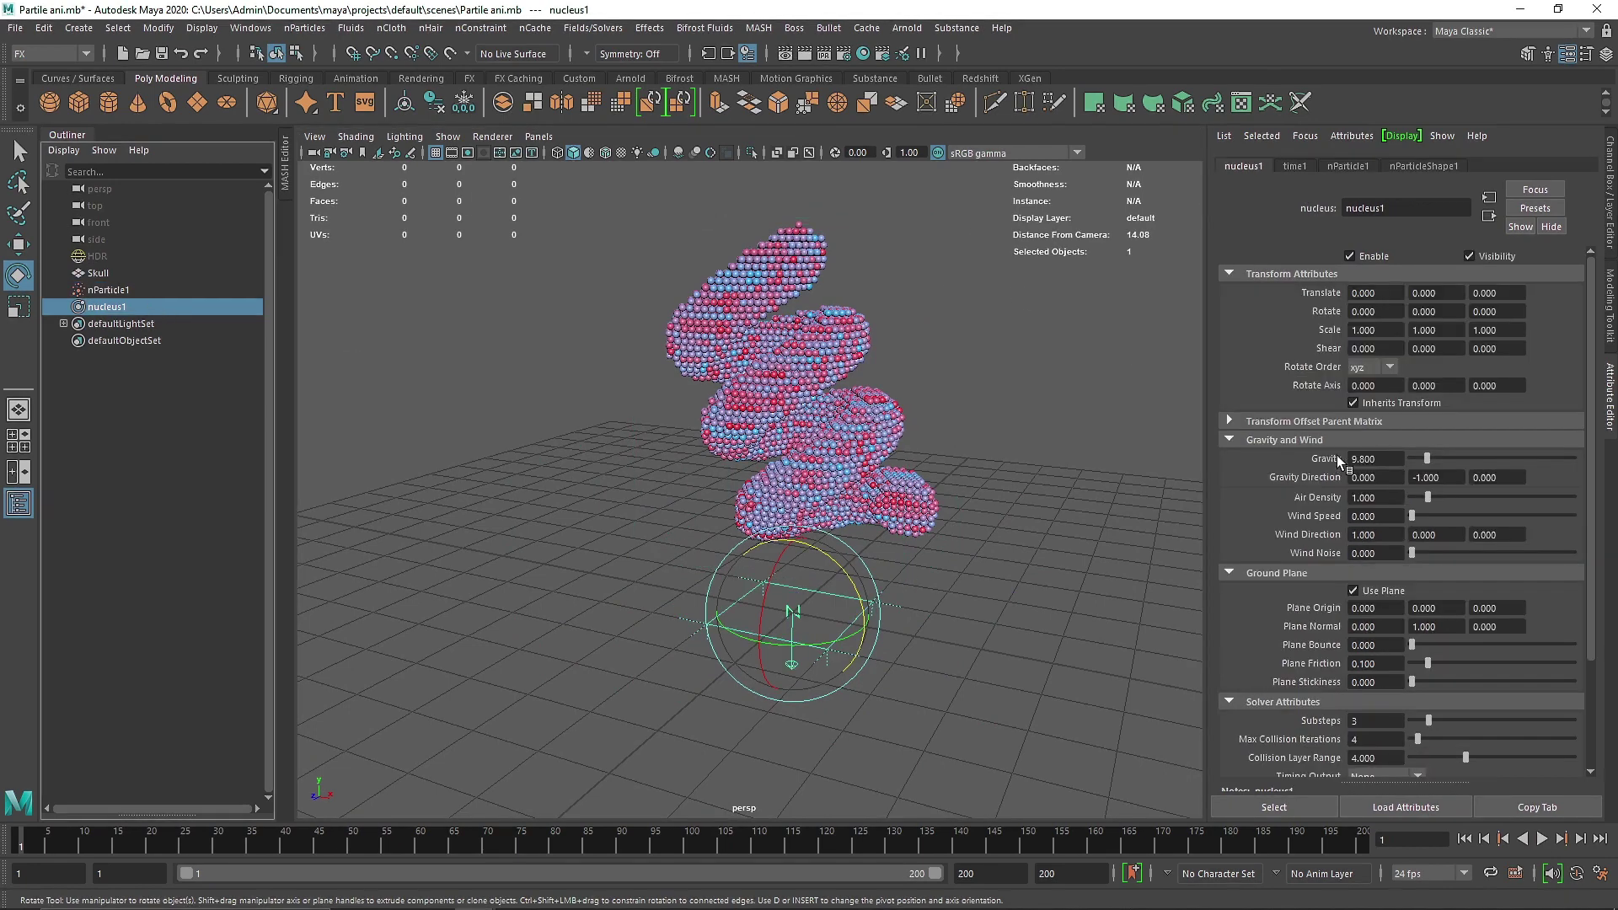
click(1178, 457)
click(776, 337)
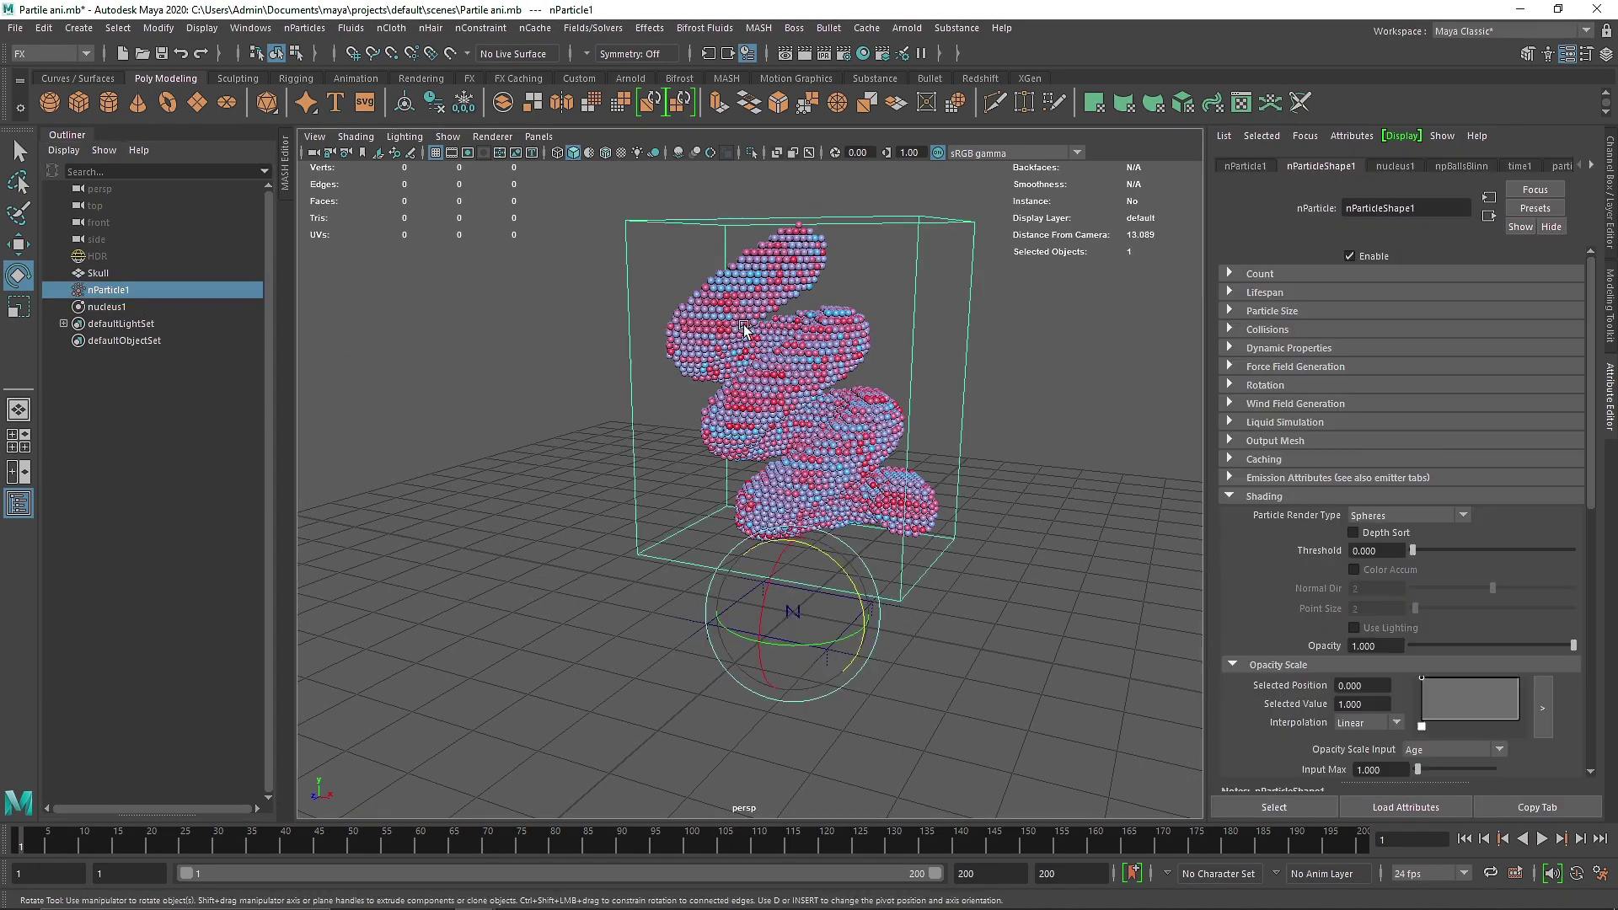
Add an Air field to the helix particles and raise it above the helix to about Y 7.6
click(593, 28)
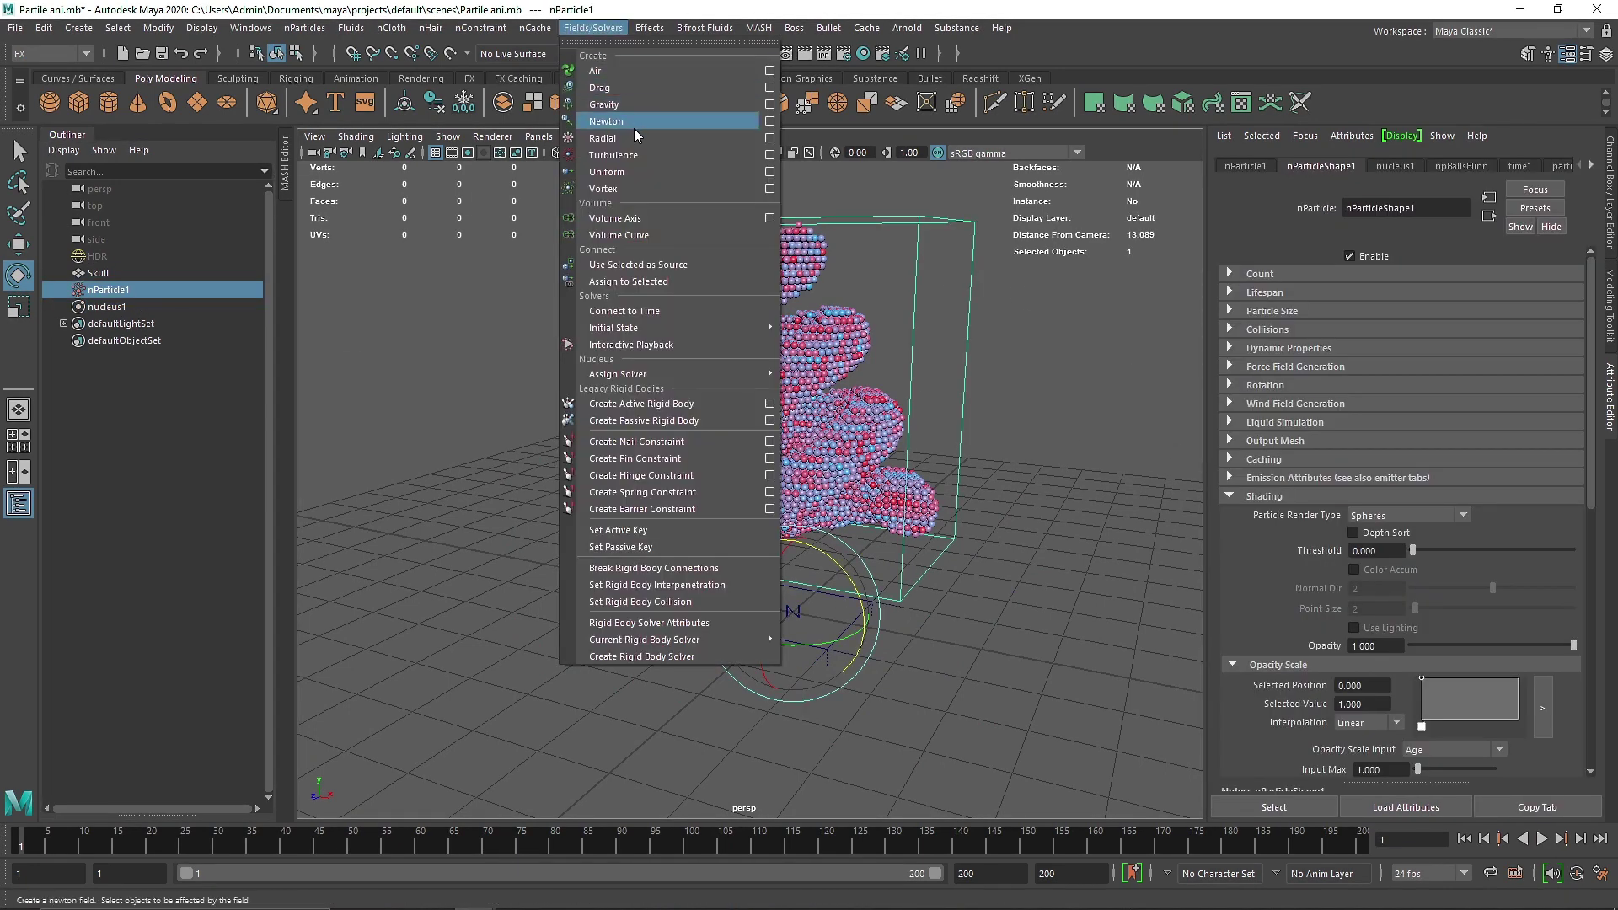
click(605, 69)
scroll(780, 472, down, 5)
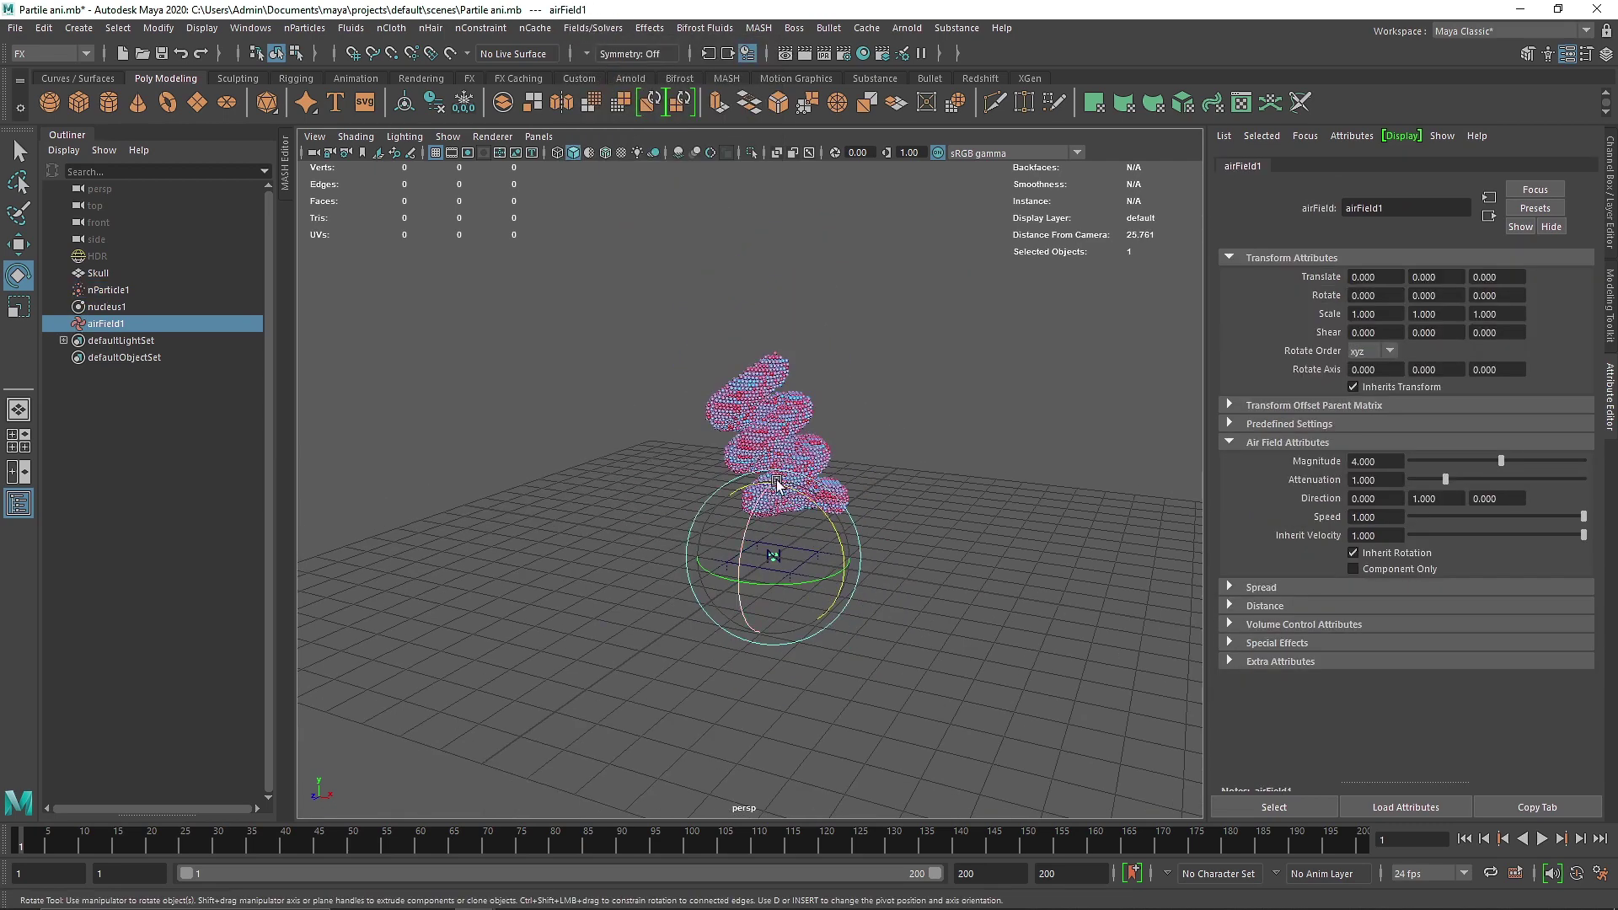
key(w)
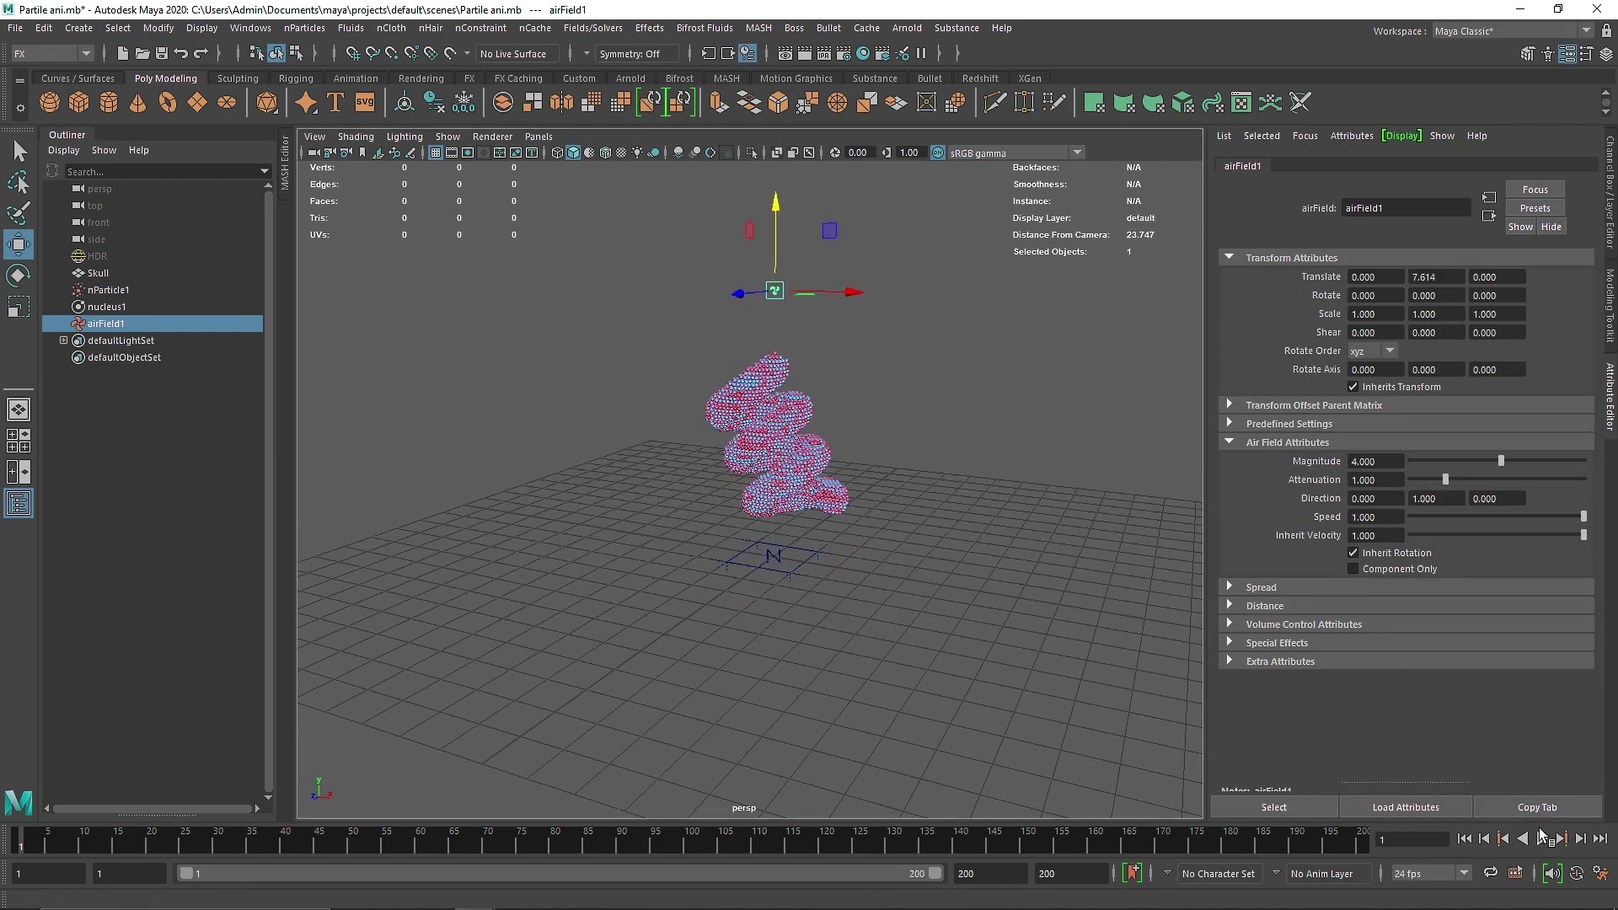
Play the simulation to preview the air field's effect, and delete the air field
click(1543, 840)
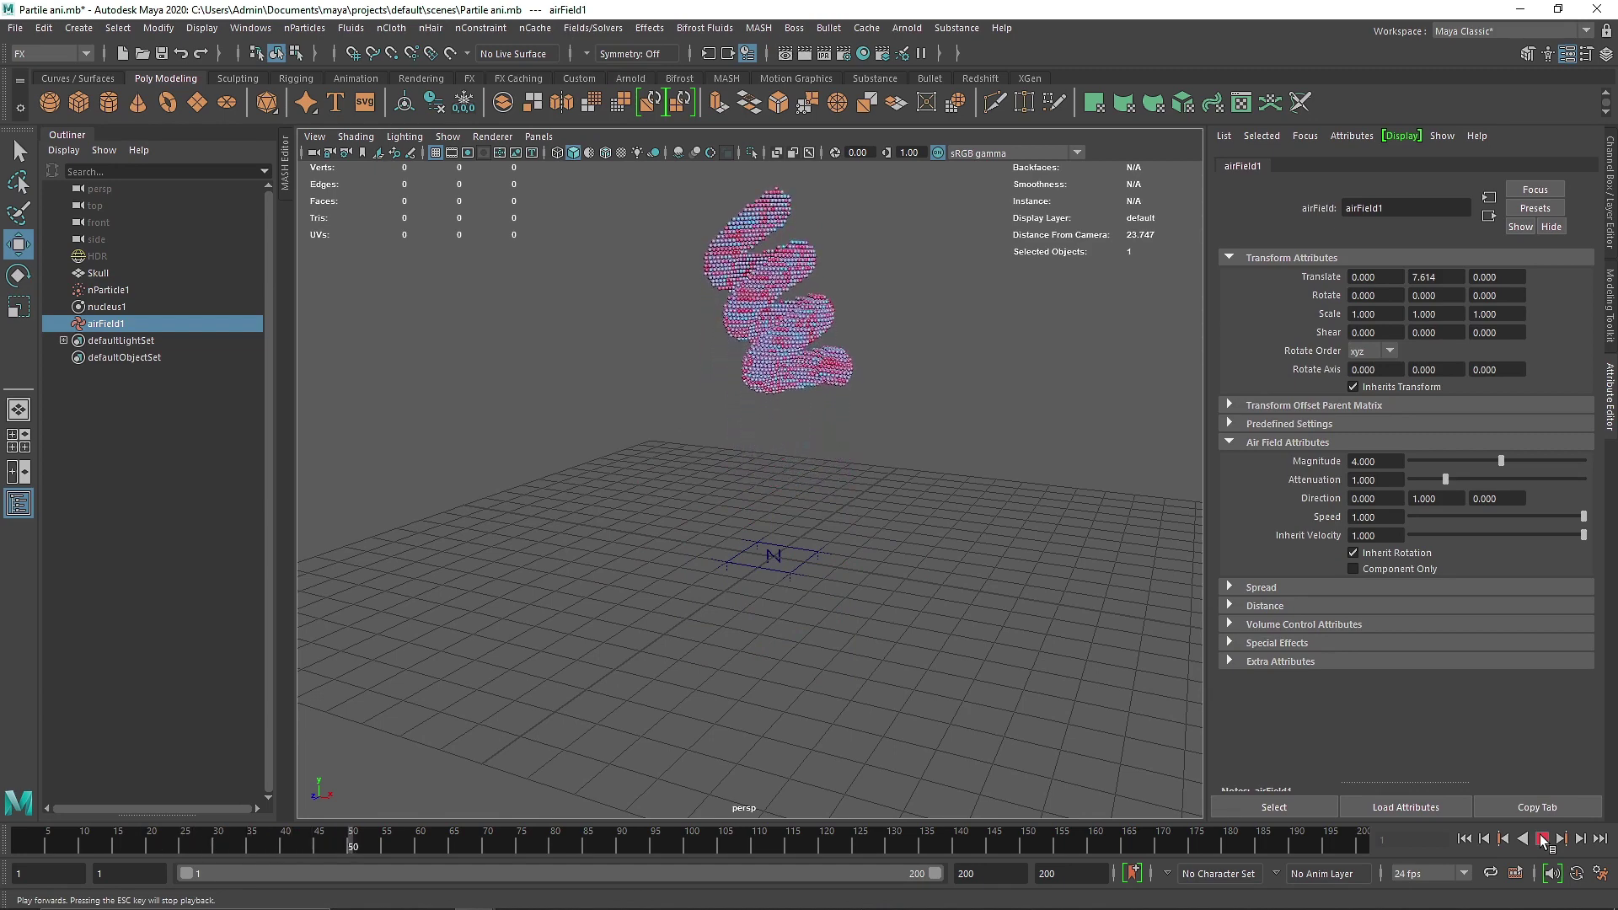
click(1542, 840)
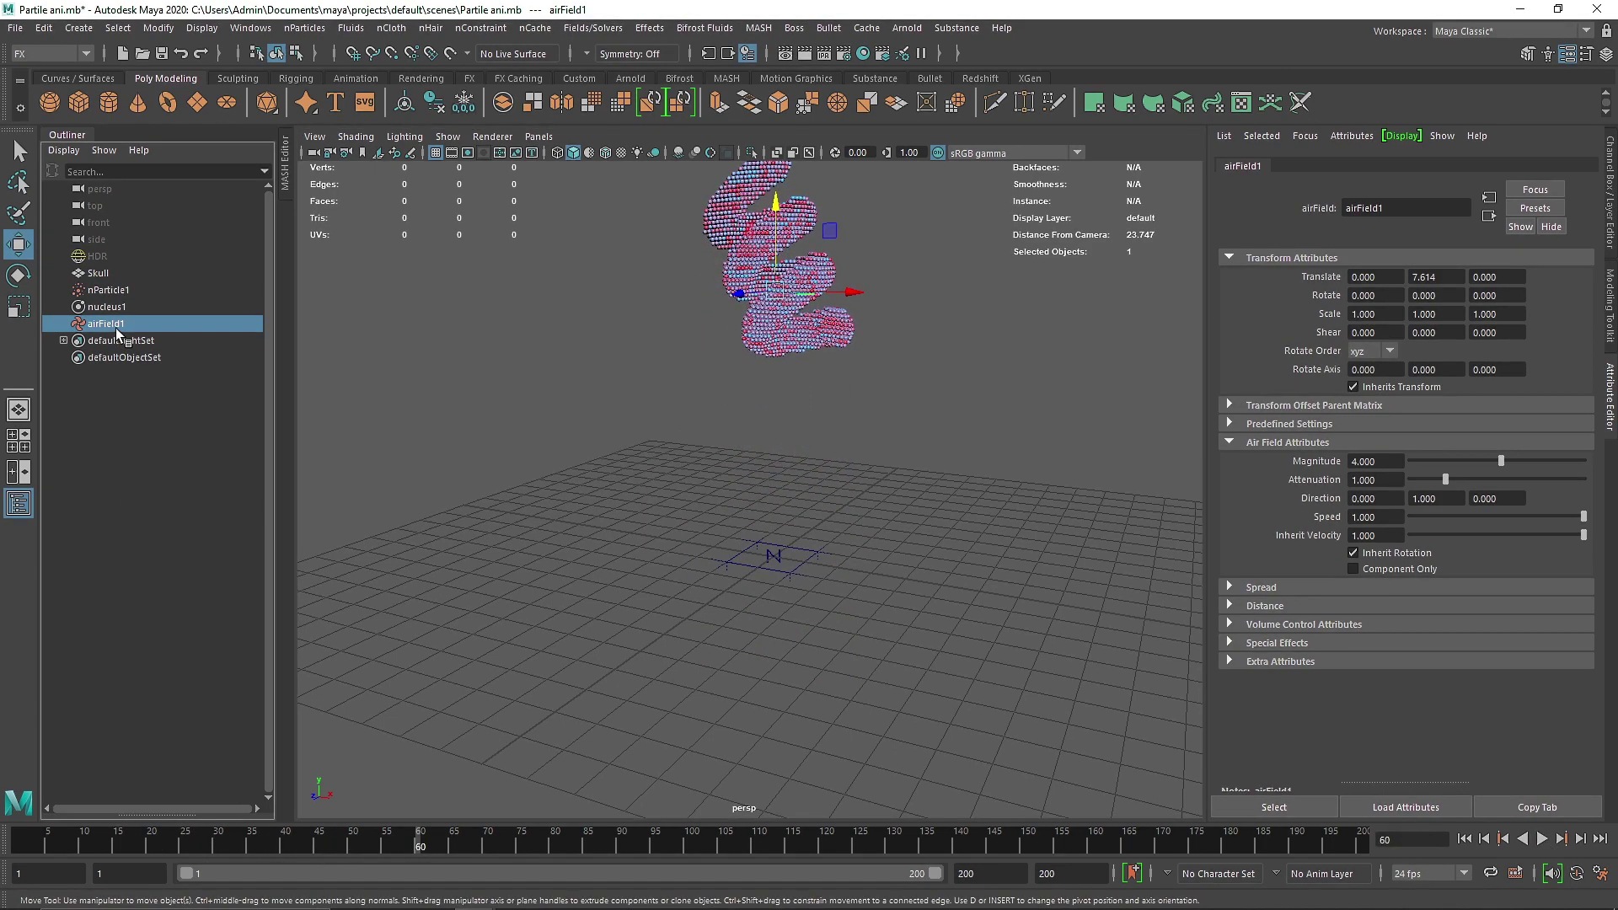
key(Delete)
click(1470, 841)
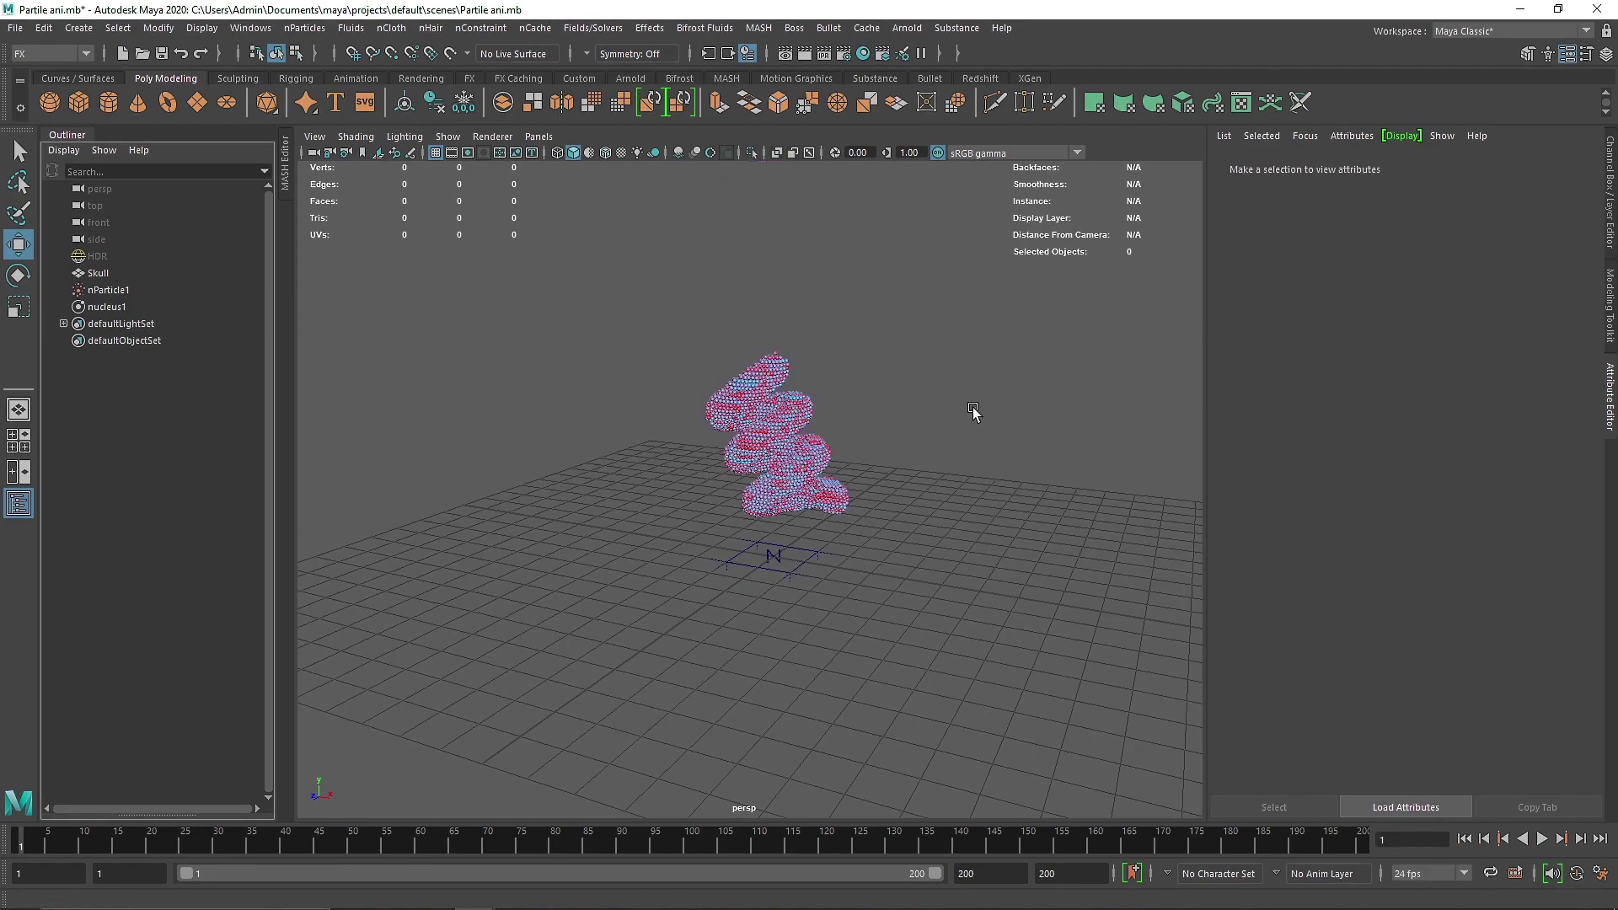
Add a Gravity field to the helix particles and raise it above the helix to about Y 7.8
click(712, 402)
alt+drag(713, 402, 811, 424)
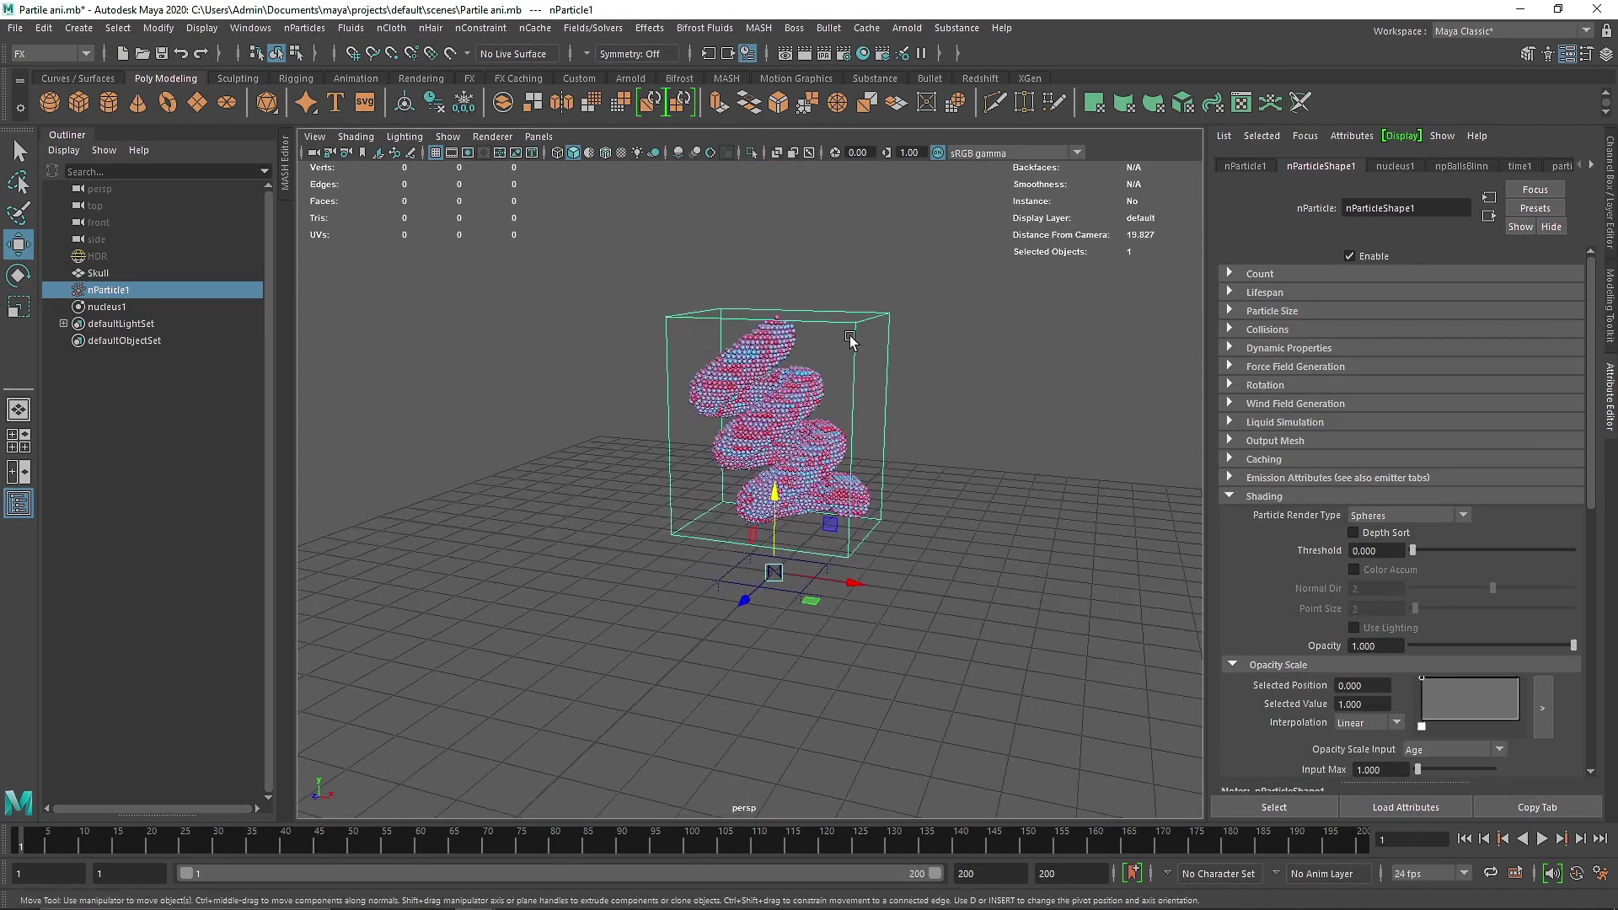
click(593, 28)
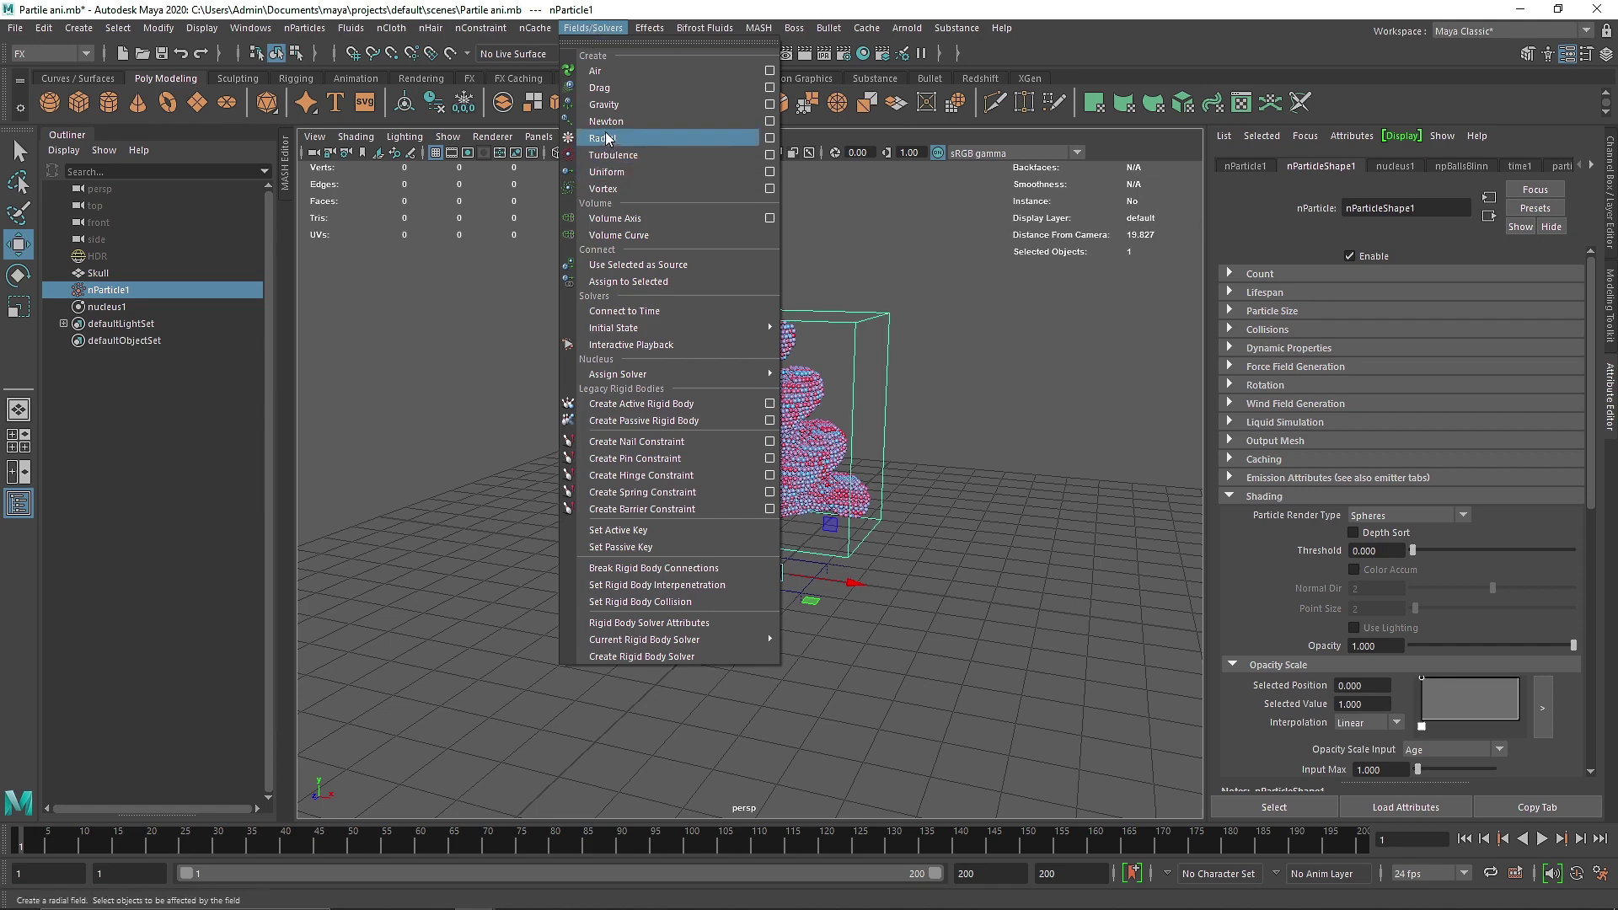
click(618, 105)
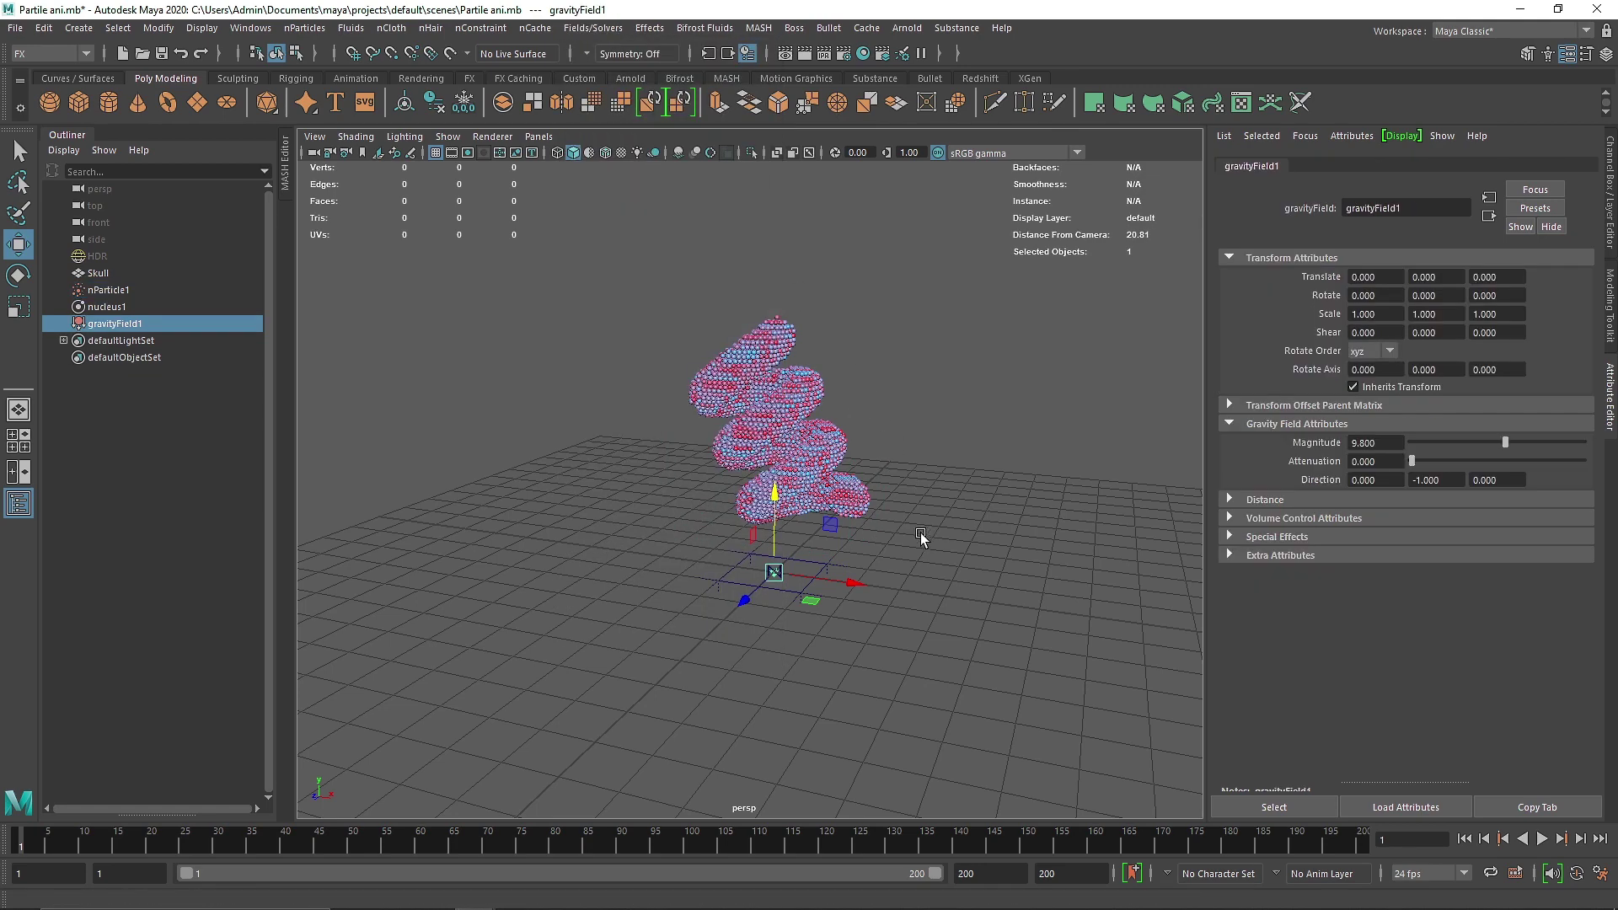
drag(784, 160, 784, 138)
Play the simulation briefly to preview the gravity field's effect, and rewind to frame 1
click(1541, 840)
click(1542, 839)
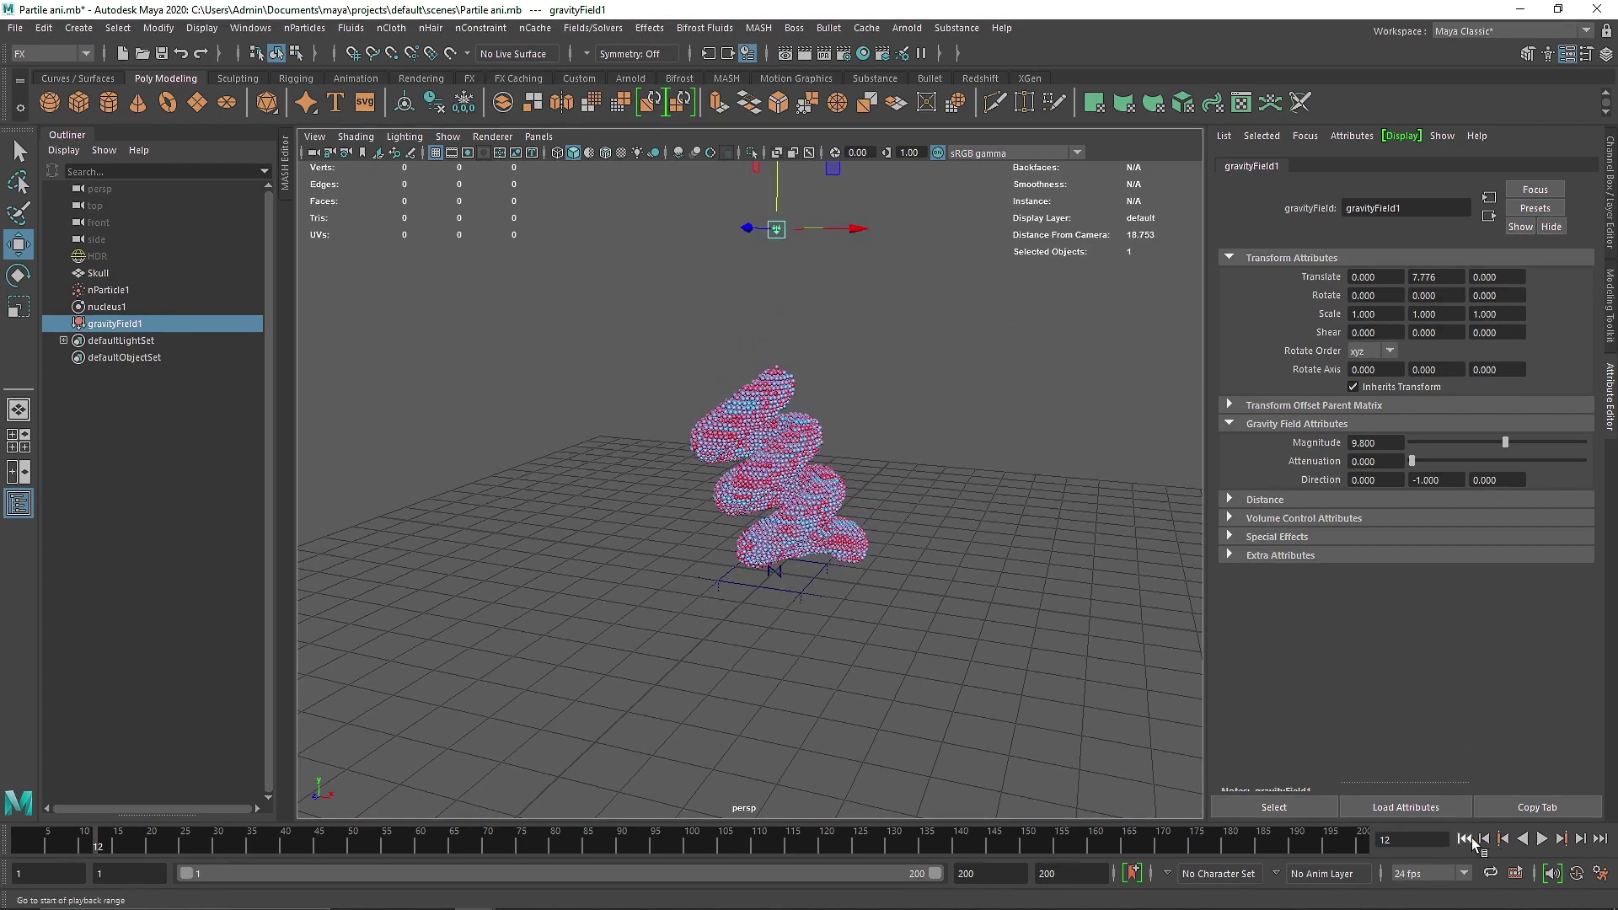
click(1464, 839)
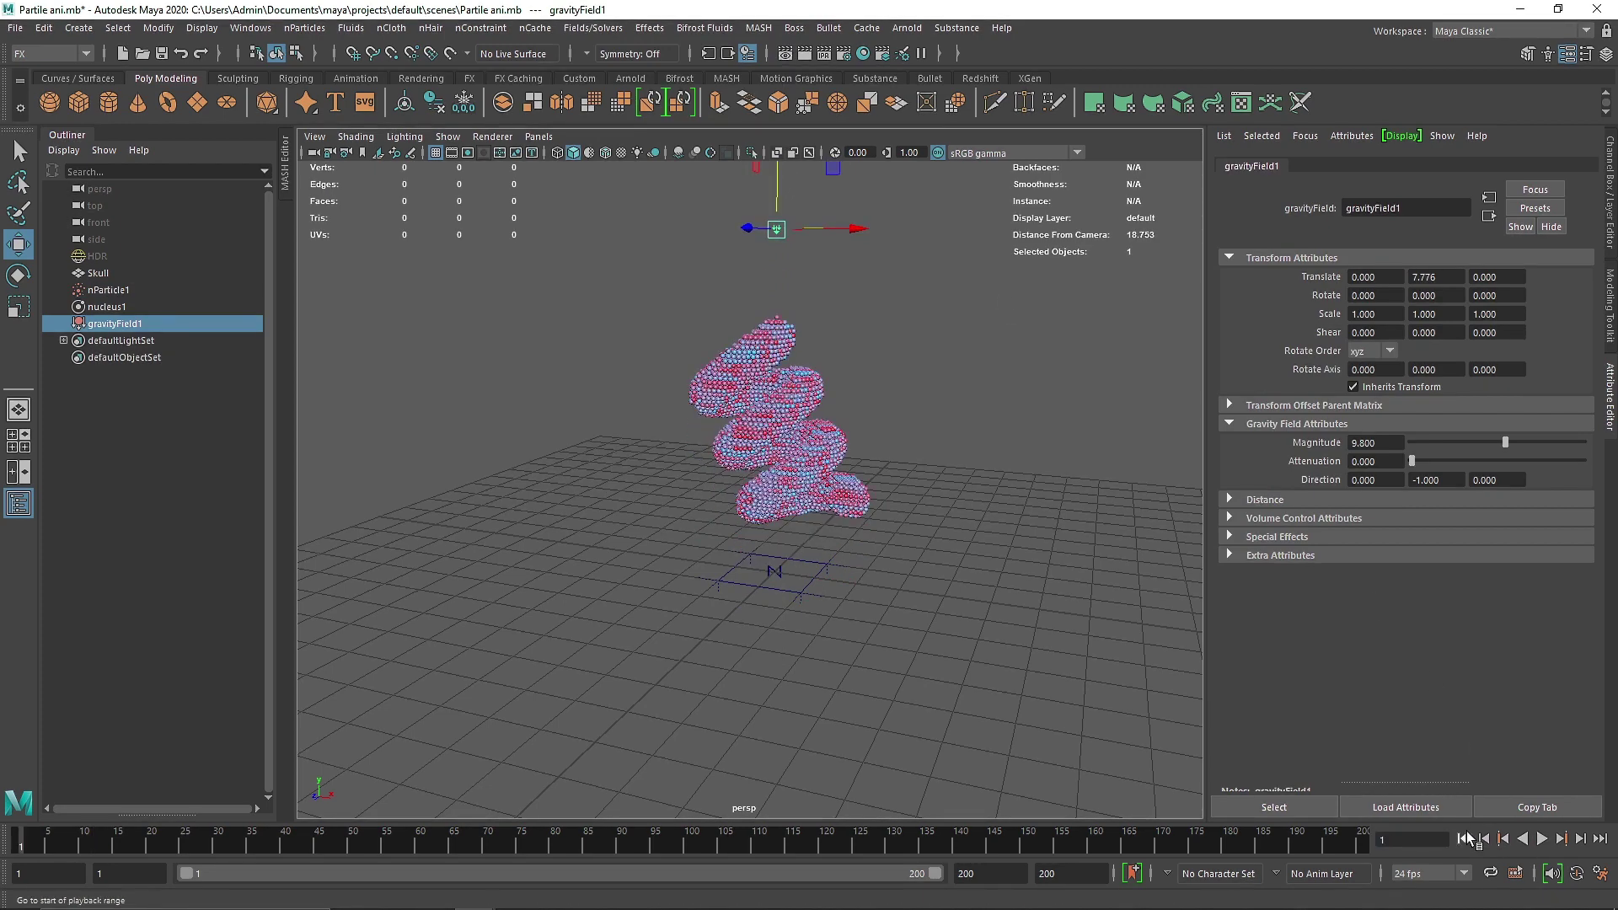
Set the gravity field's volume shape to Sphere
click(1276, 517)
click(1393, 537)
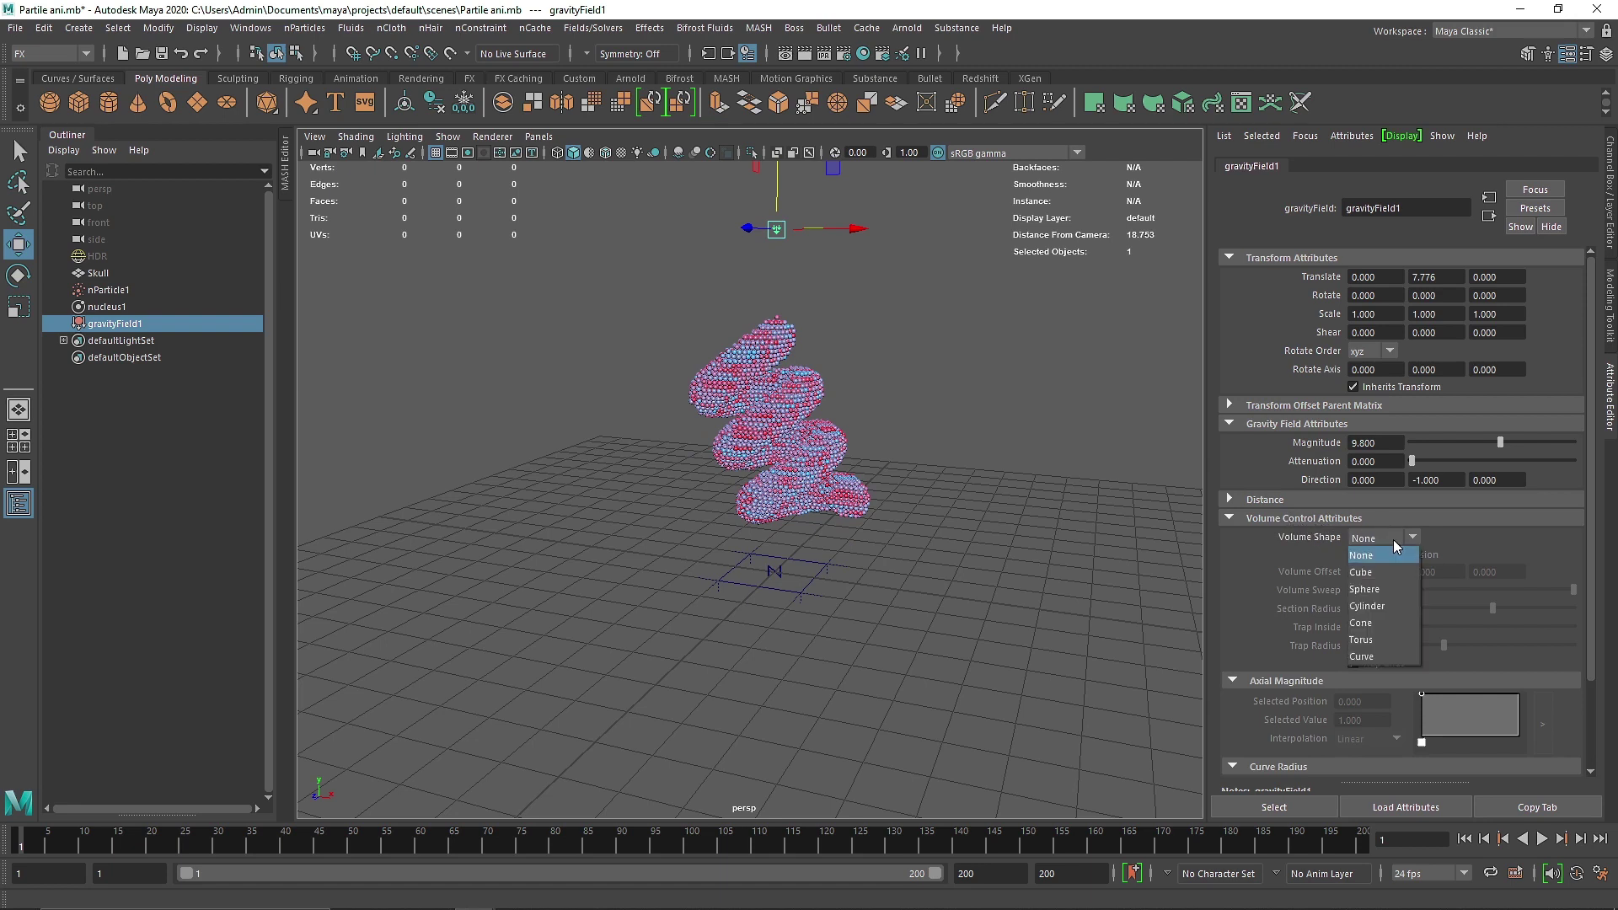
click(1384, 588)
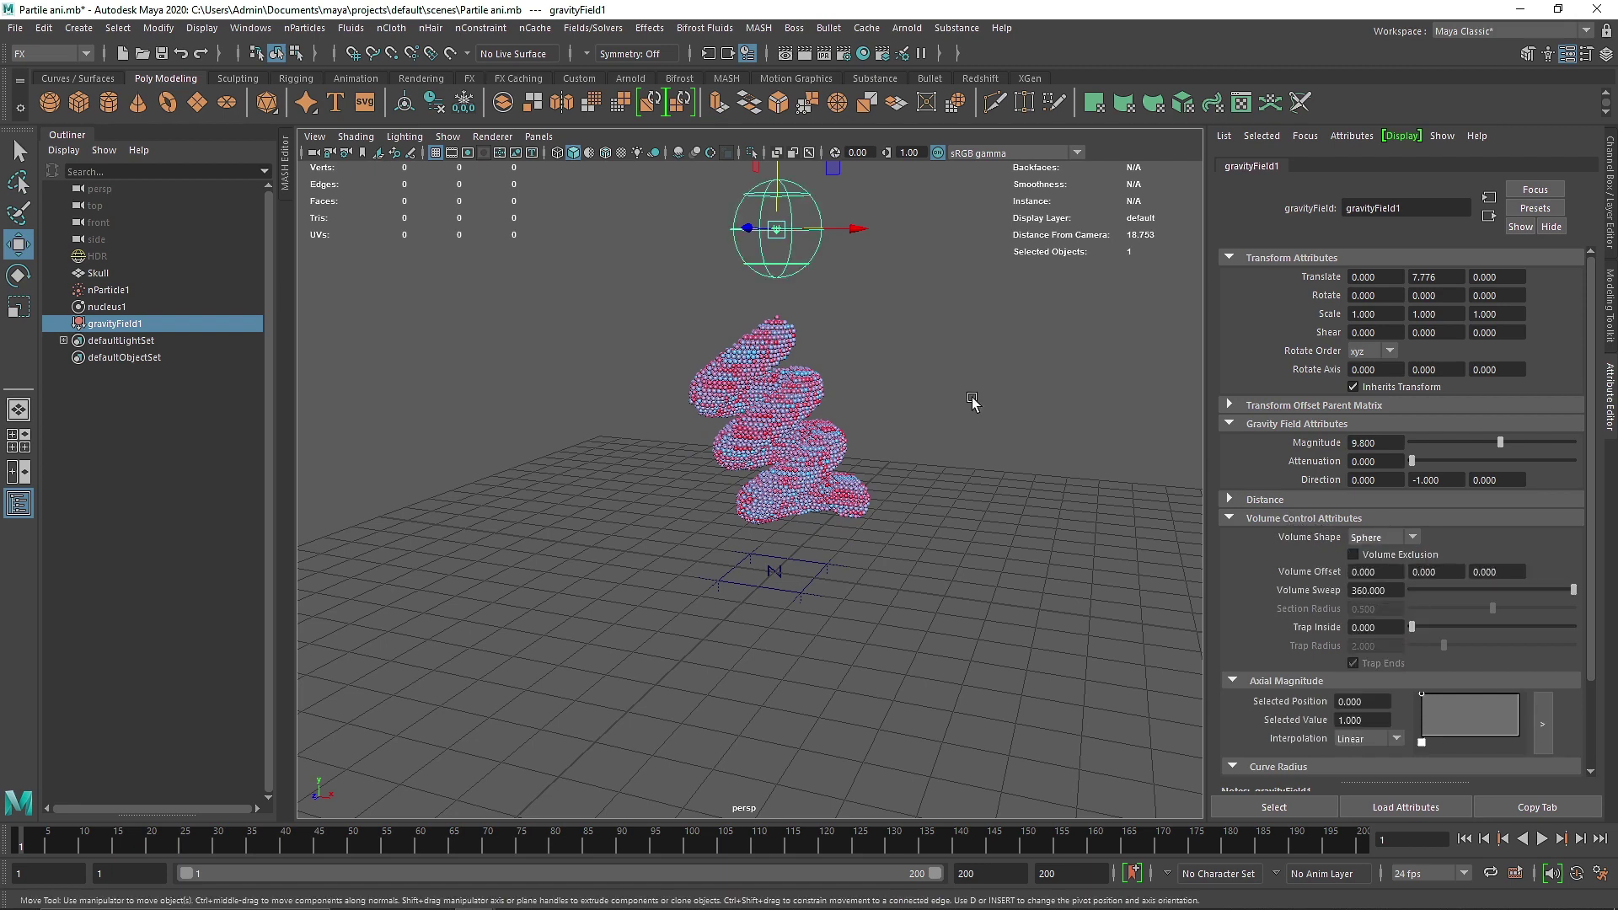
Play the simulation with the spherical gravity volume above the helix, and rewind to frame 1
alt+drag(853, 390, 817, 413)
click(1543, 839)
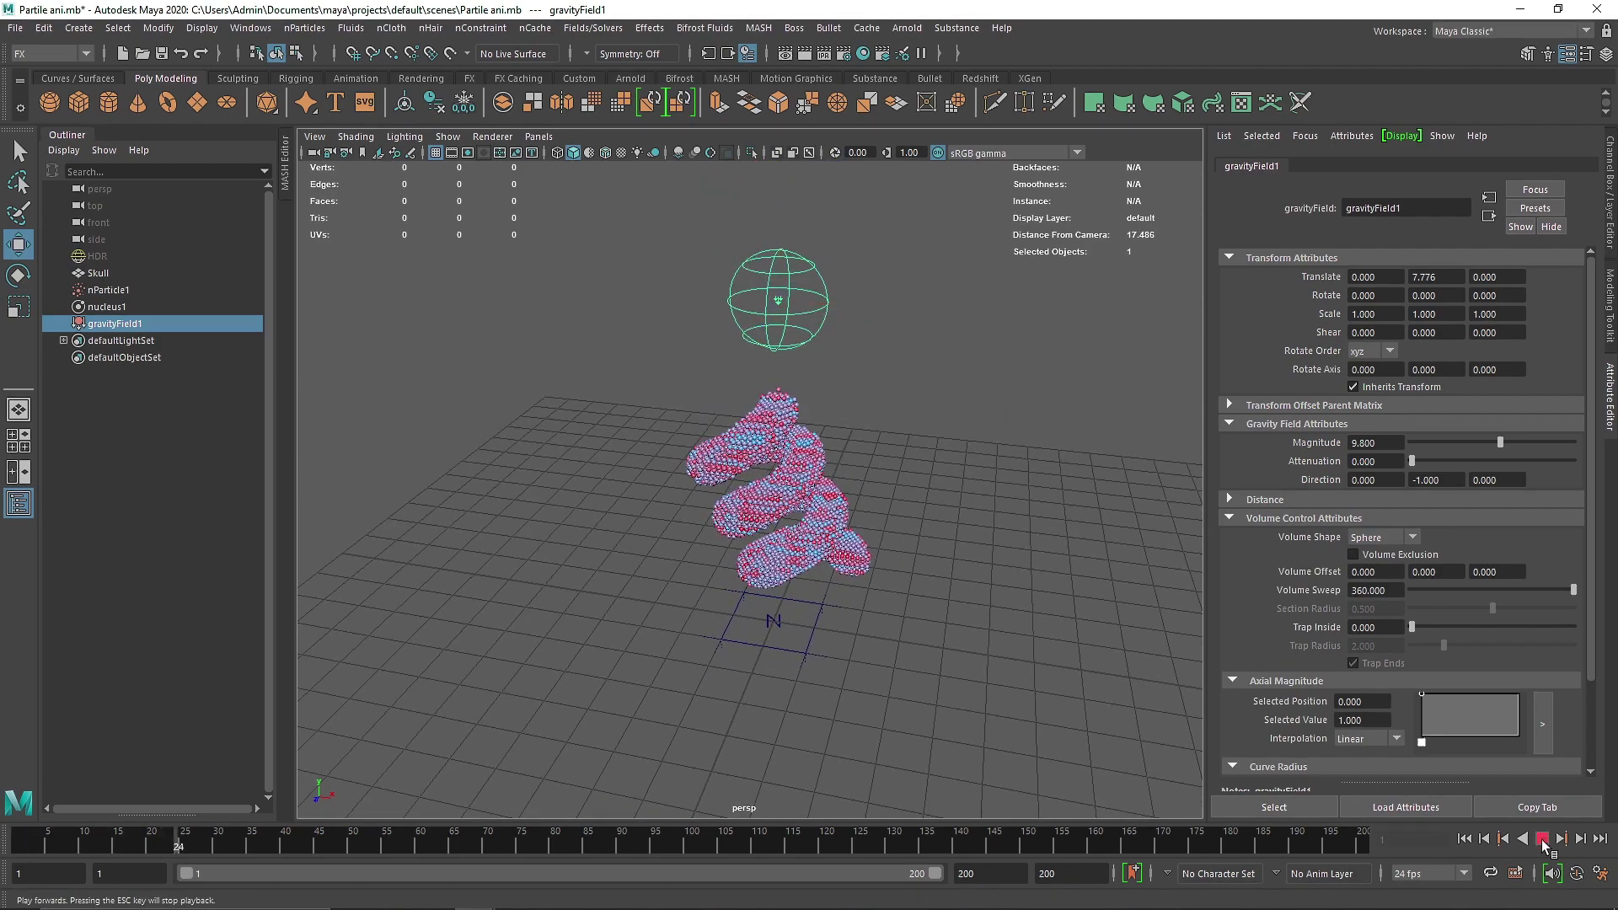
click(1542, 841)
click(1467, 840)
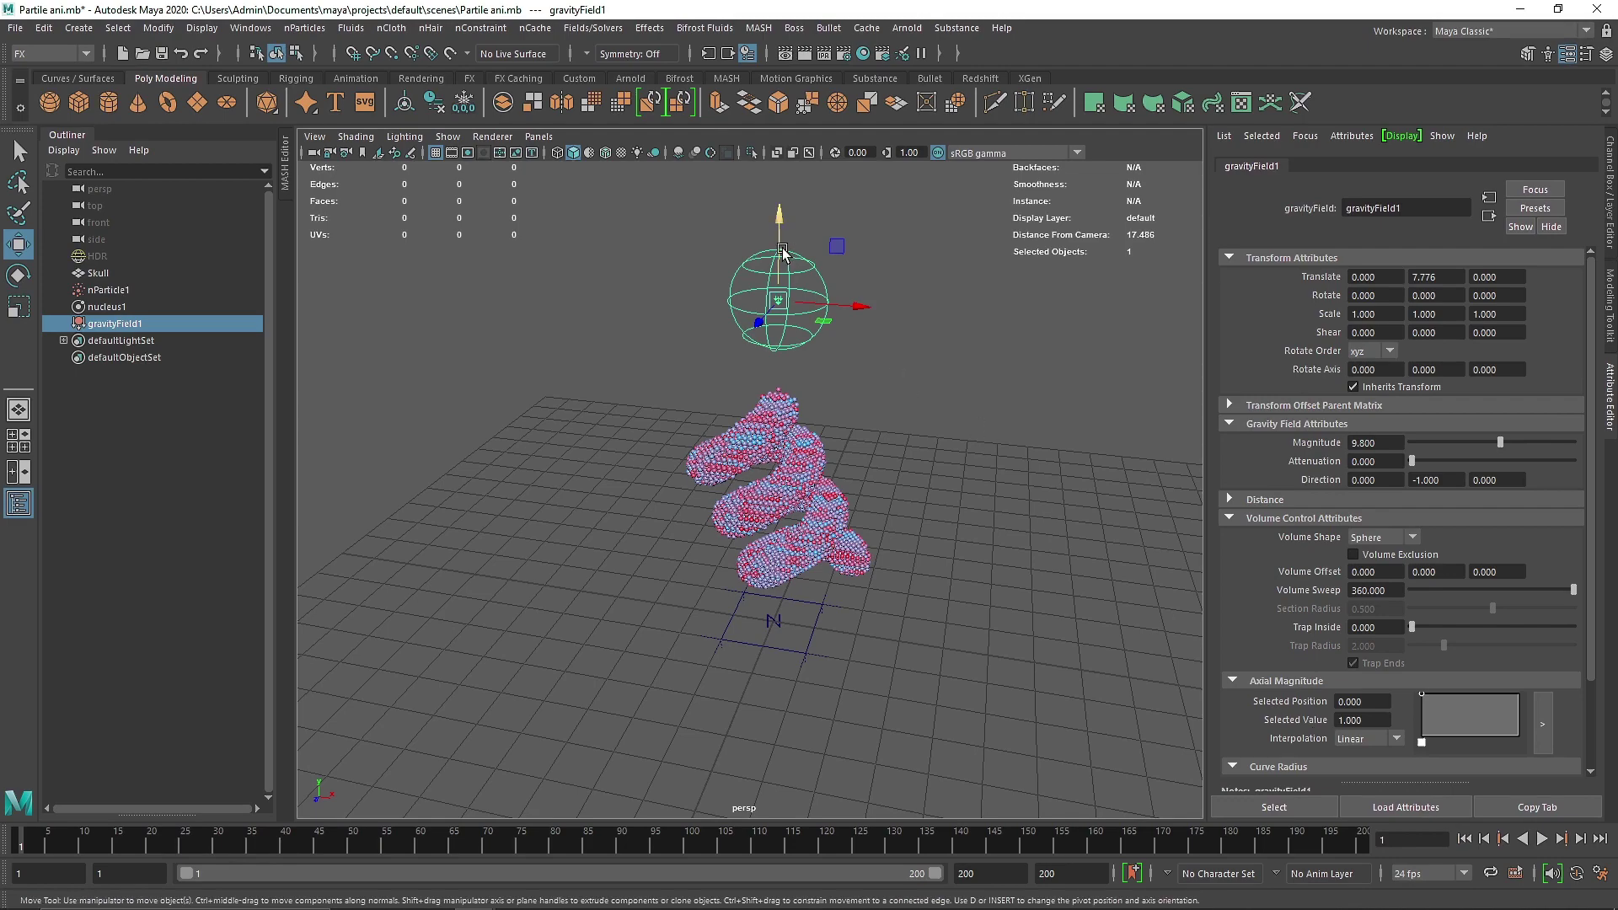
Lower the gravity field to about Y 5.5 over the top of the helix, and play the simulation to frame 40
drag(782, 245, 781, 344)
alt+drag(801, 394, 745, 366)
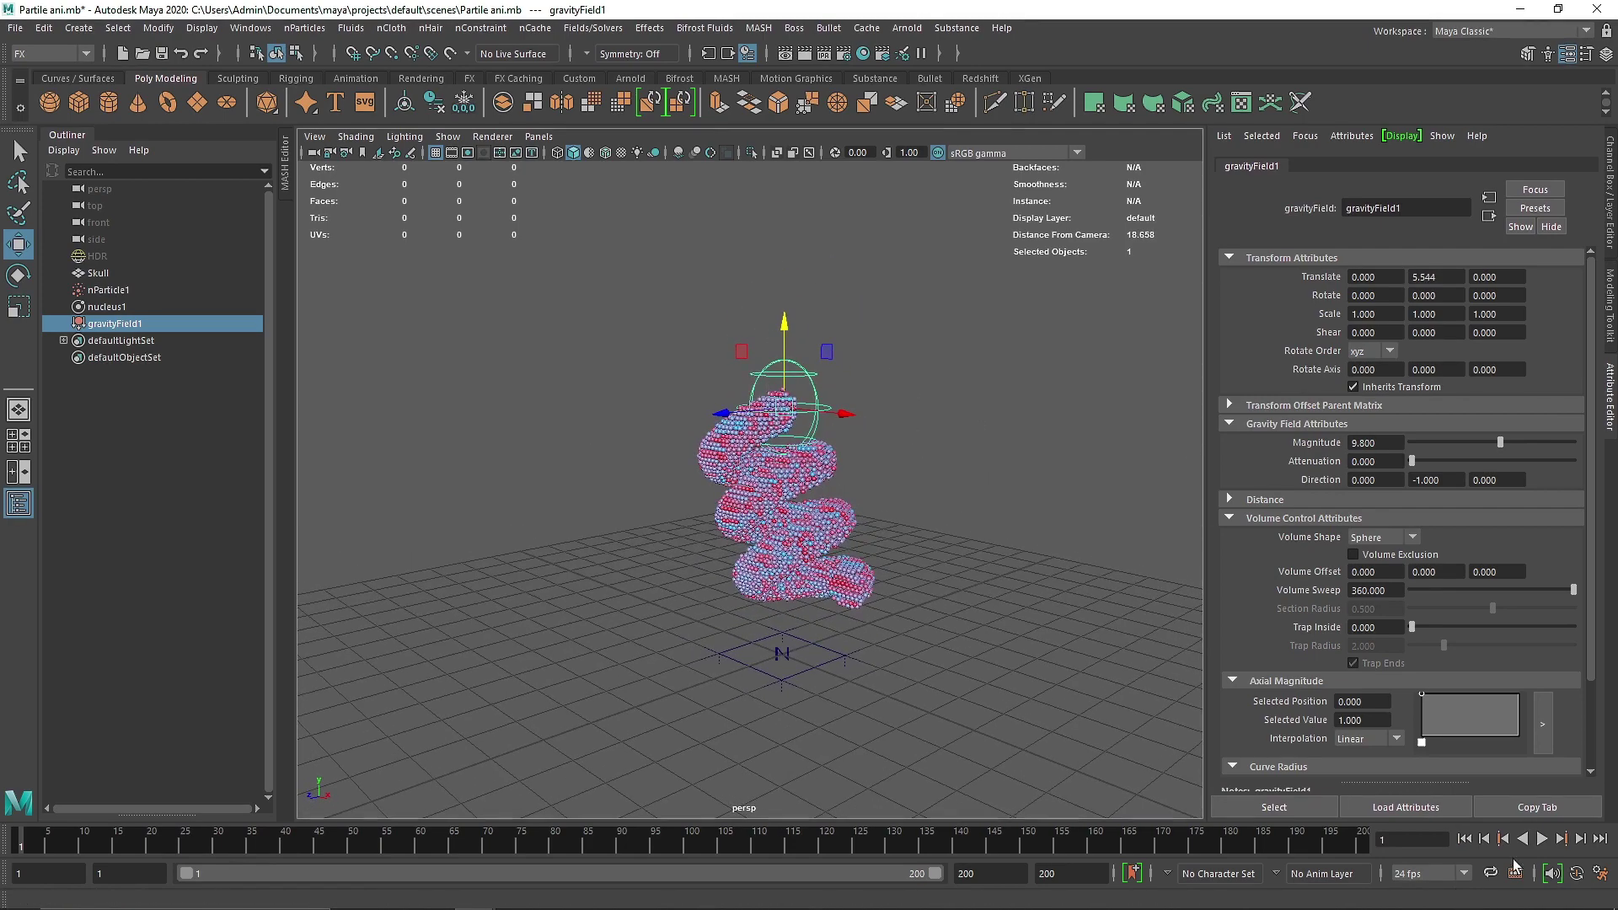
click(1542, 839)
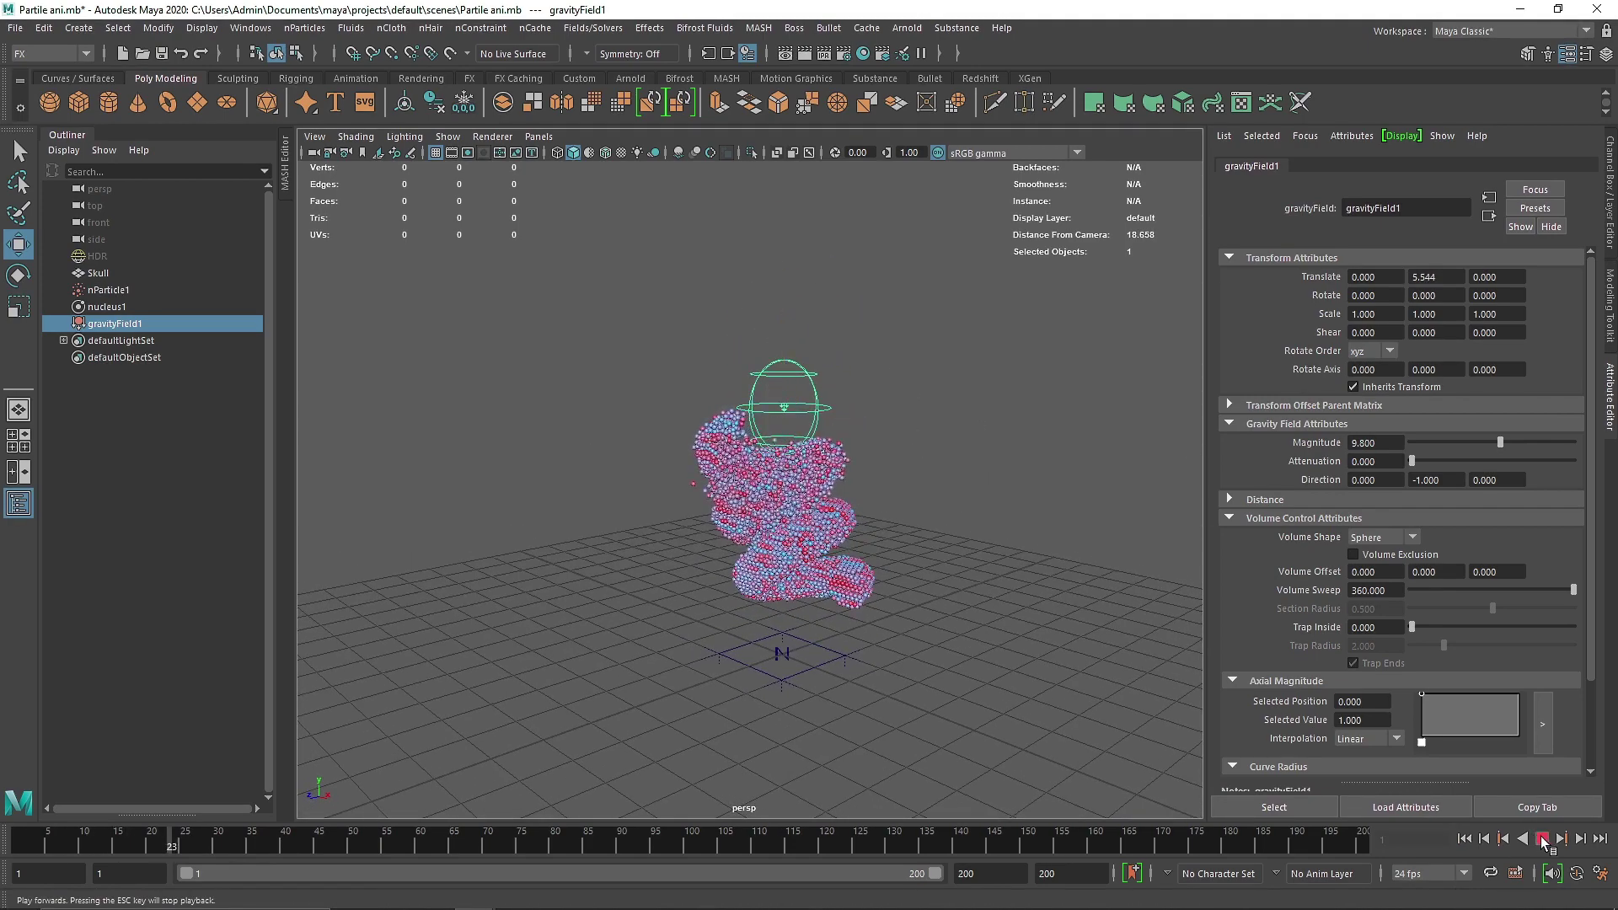
click(1542, 839)
Examine the scattering particles around the gravity sphere up close, and continue playback to frame 99
alt+drag(918, 564, 842, 466)
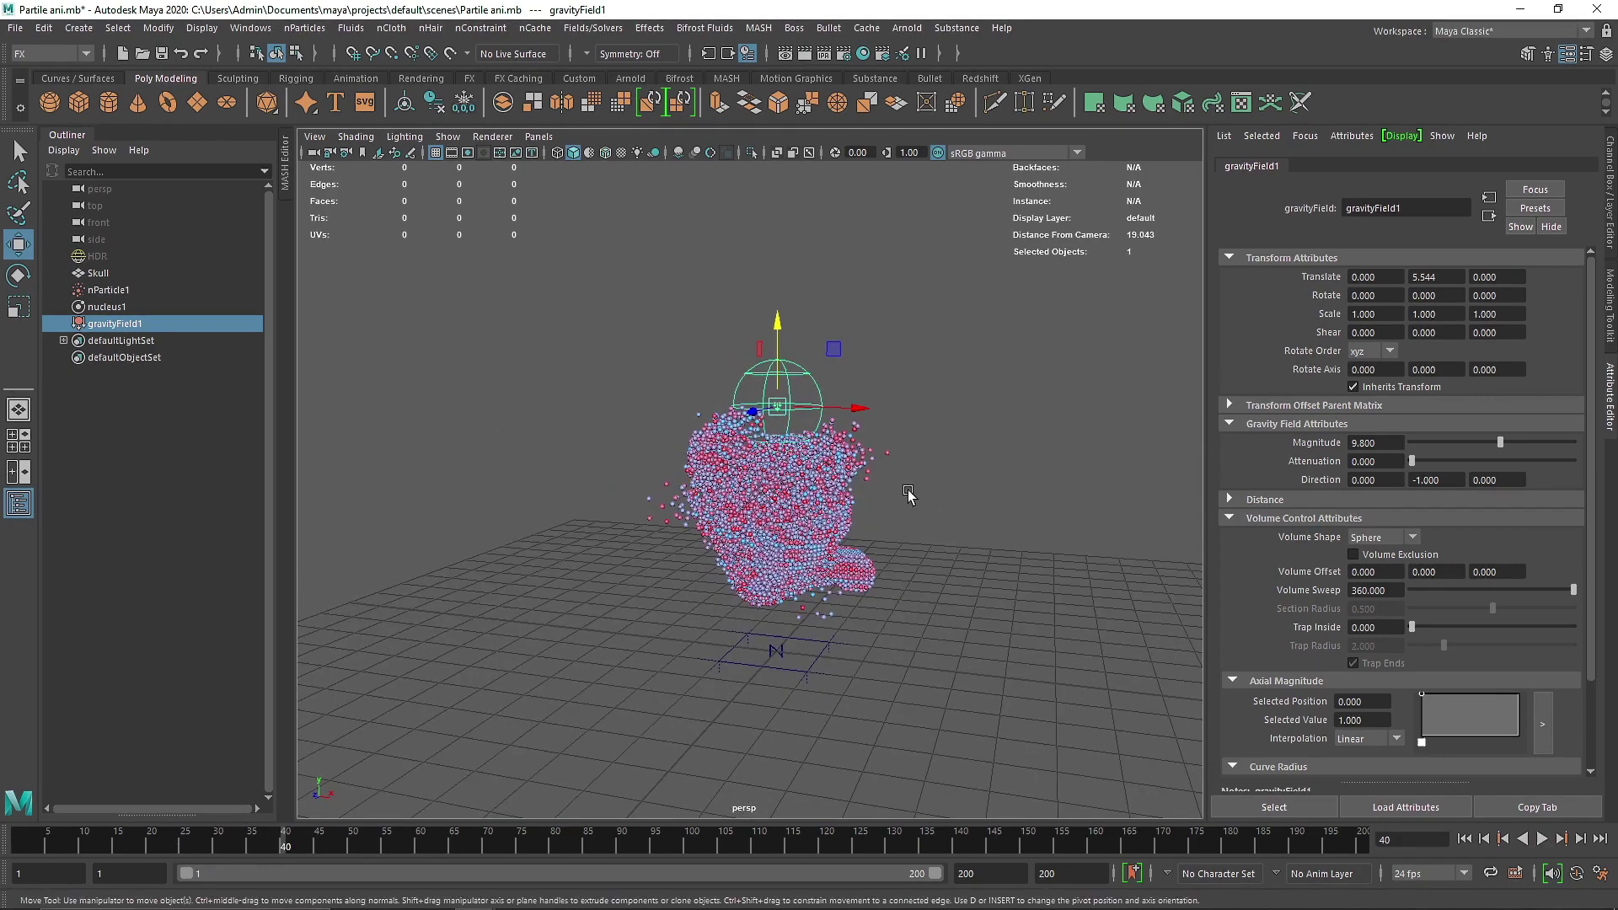
scroll(808, 388, up, 5)
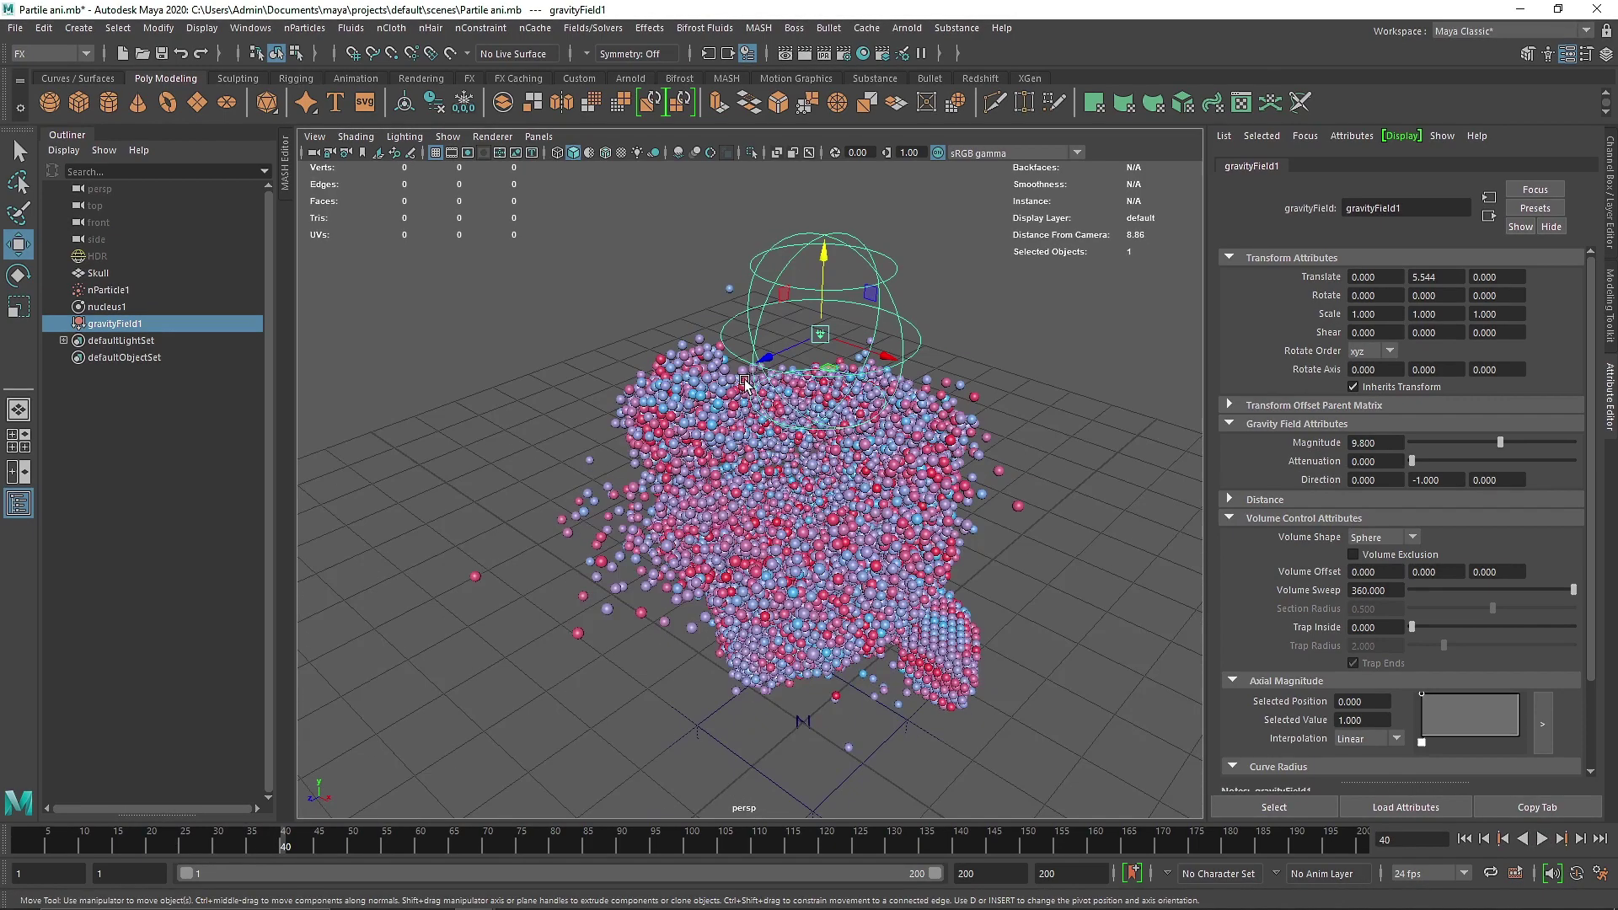
click(826, 409)
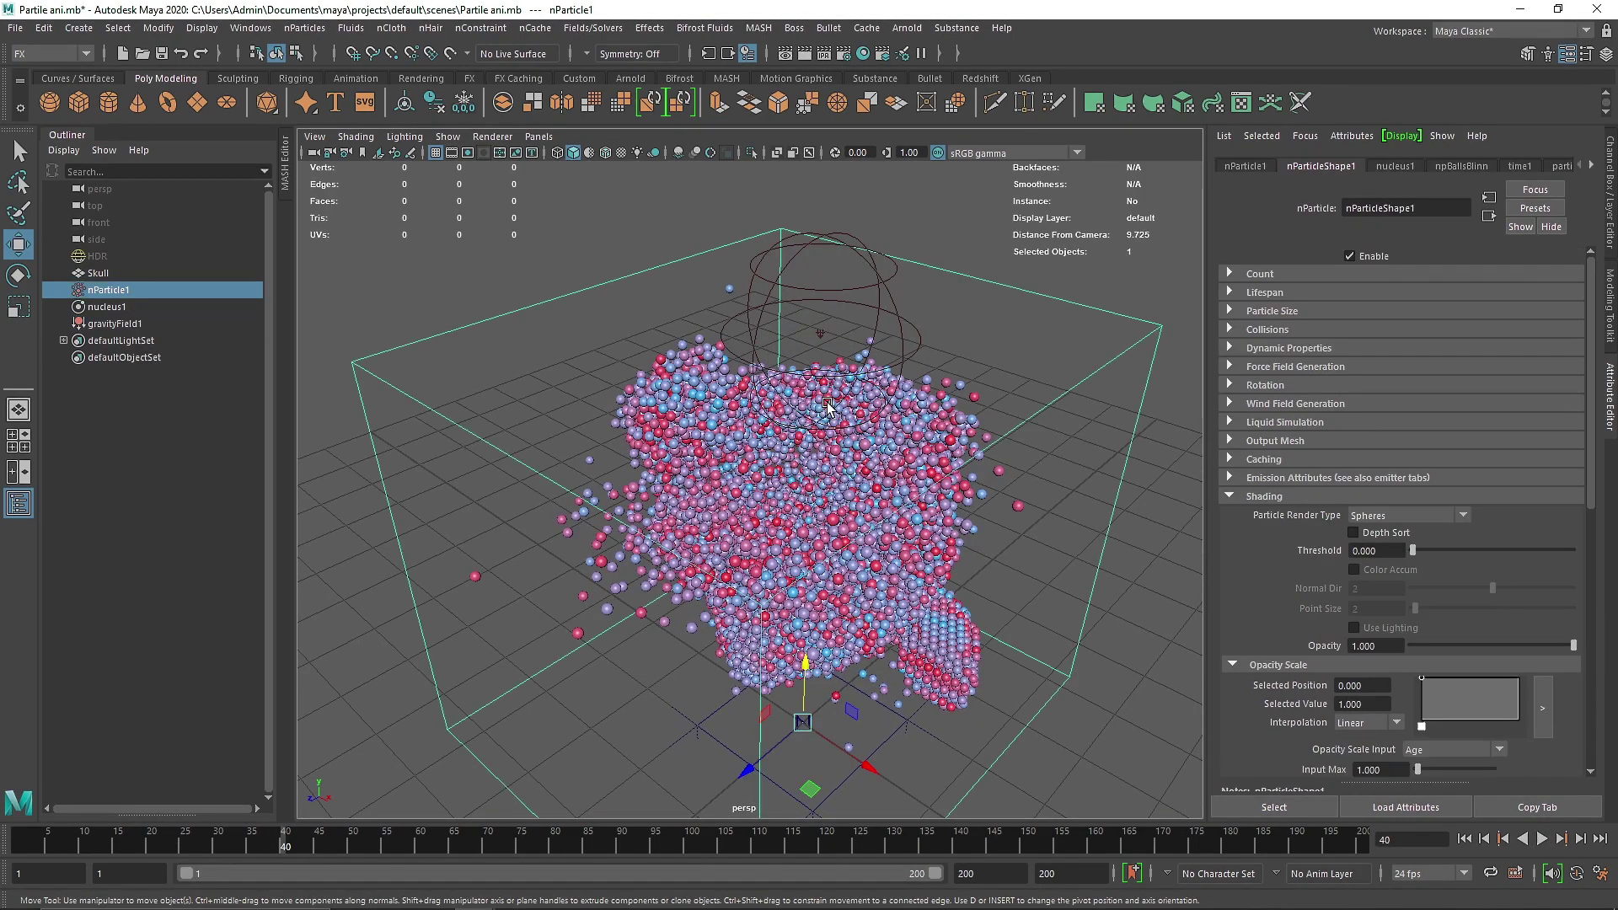
click(860, 356)
click(881, 290)
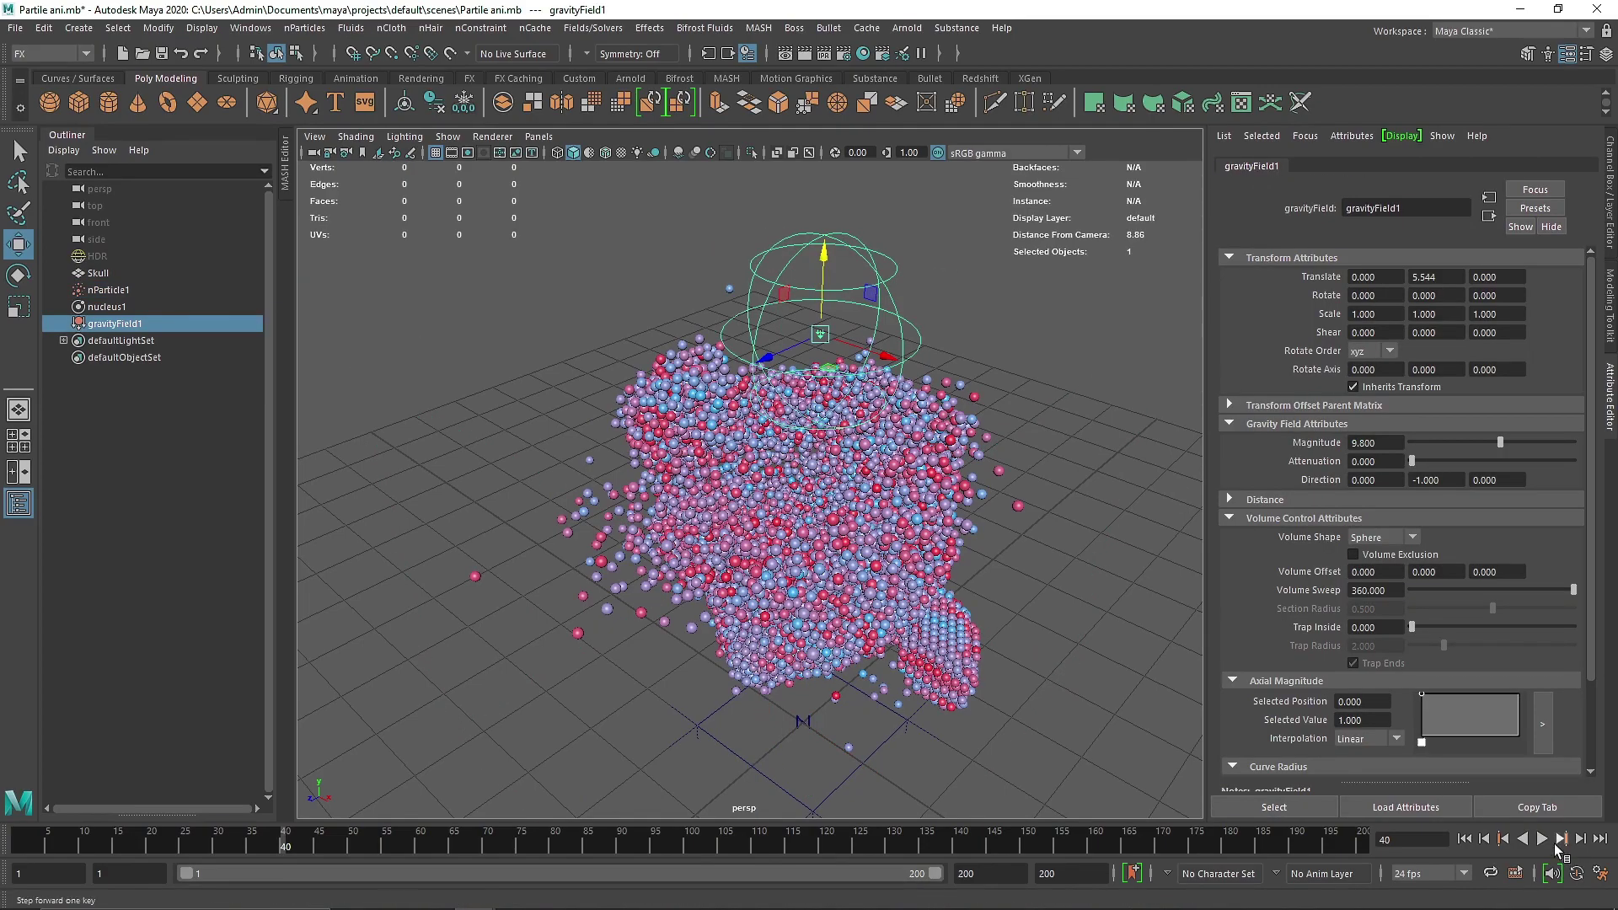
click(1545, 841)
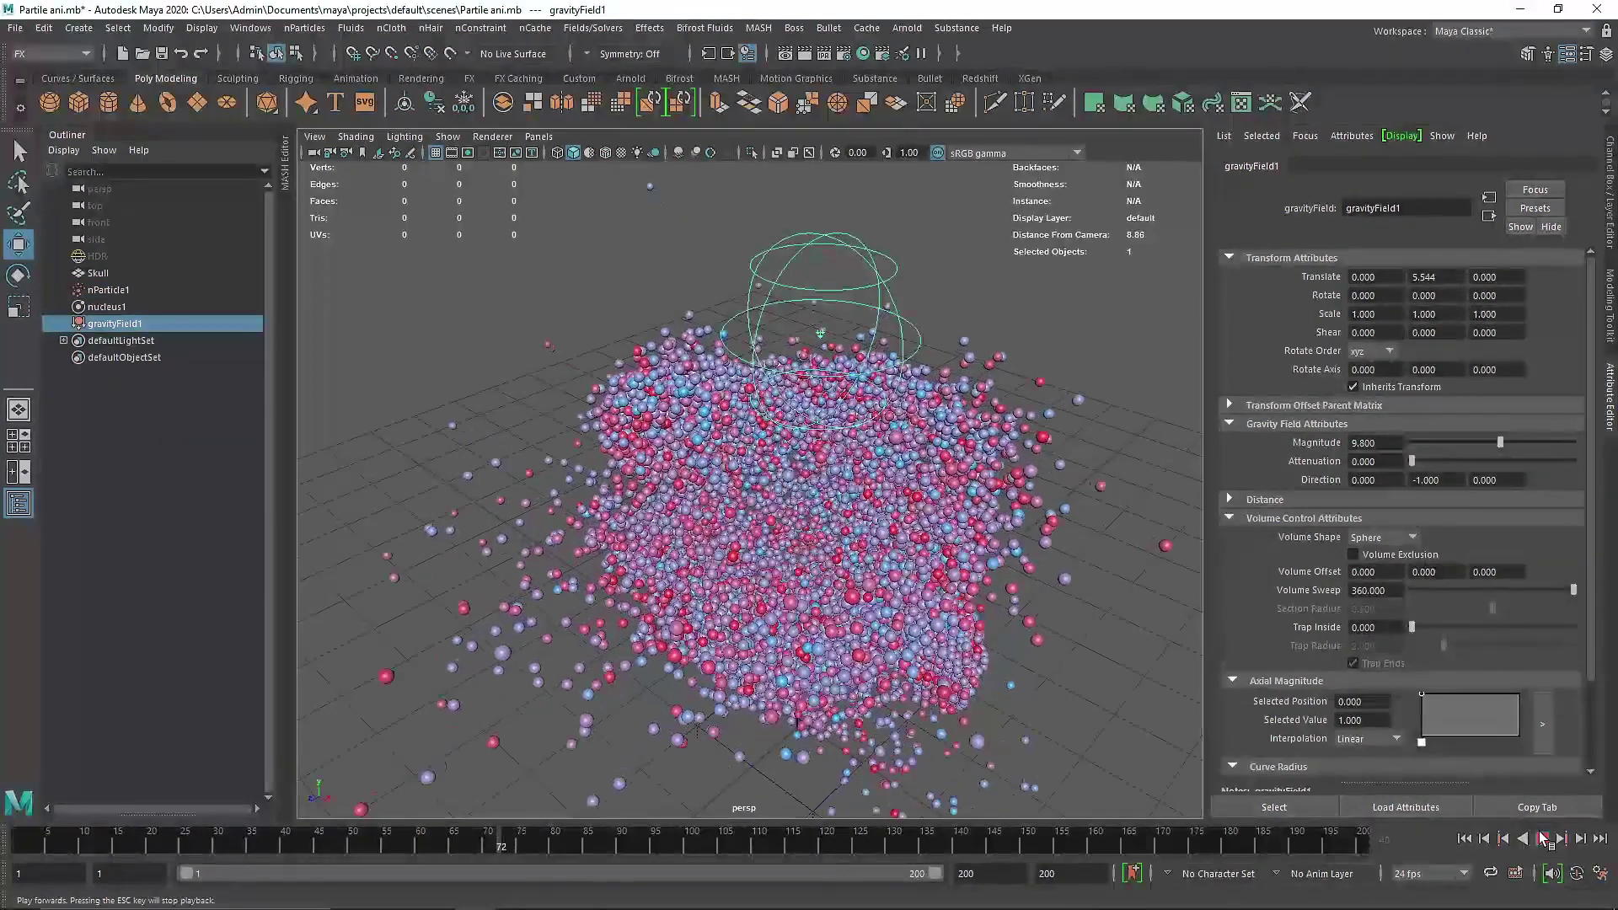
click(1543, 839)
Inspect the scattered particles at frame 99 from several angles, and rewind the simulation to frame 1
alt+drag(760, 674, 587, 425)
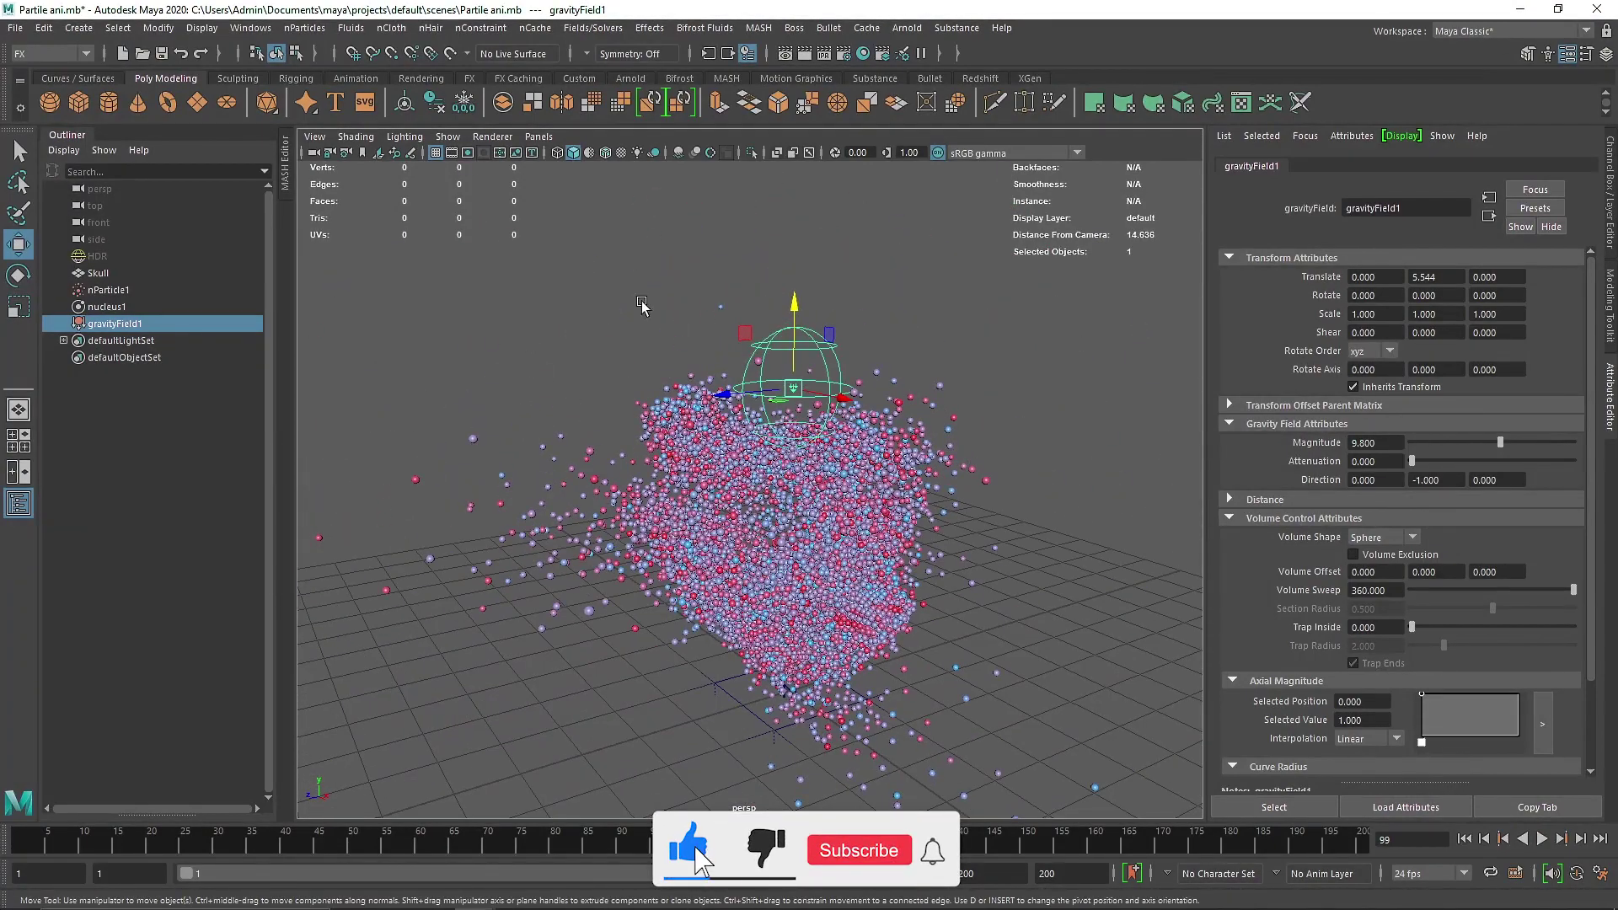
alt+drag(752, 319, 809, 358)
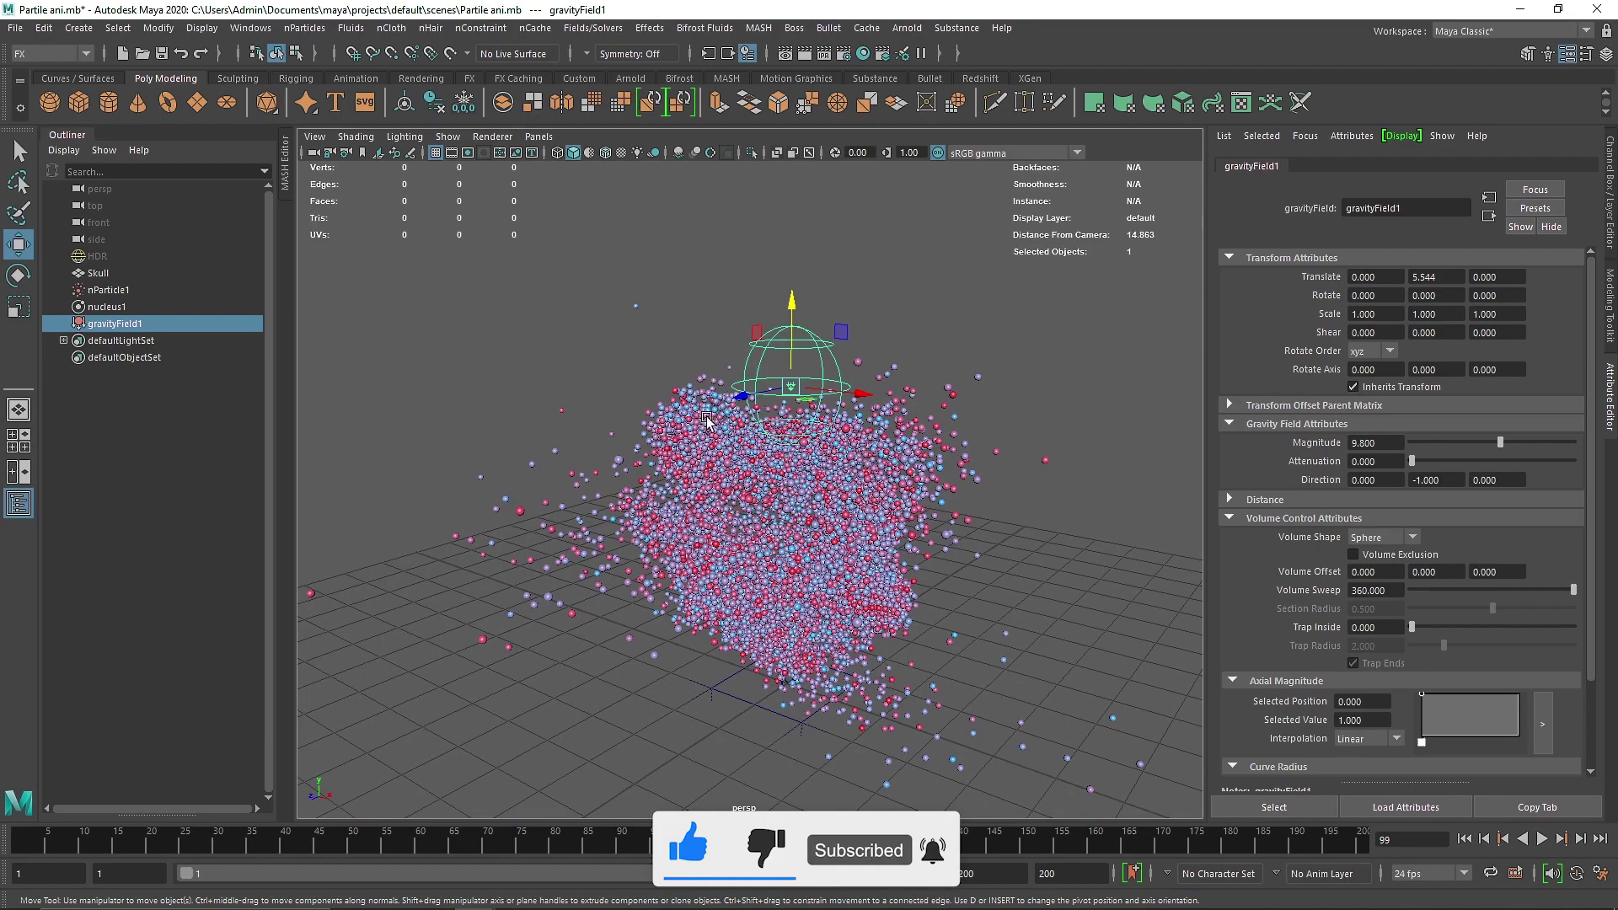
alt+drag(719, 421, 610, 429)
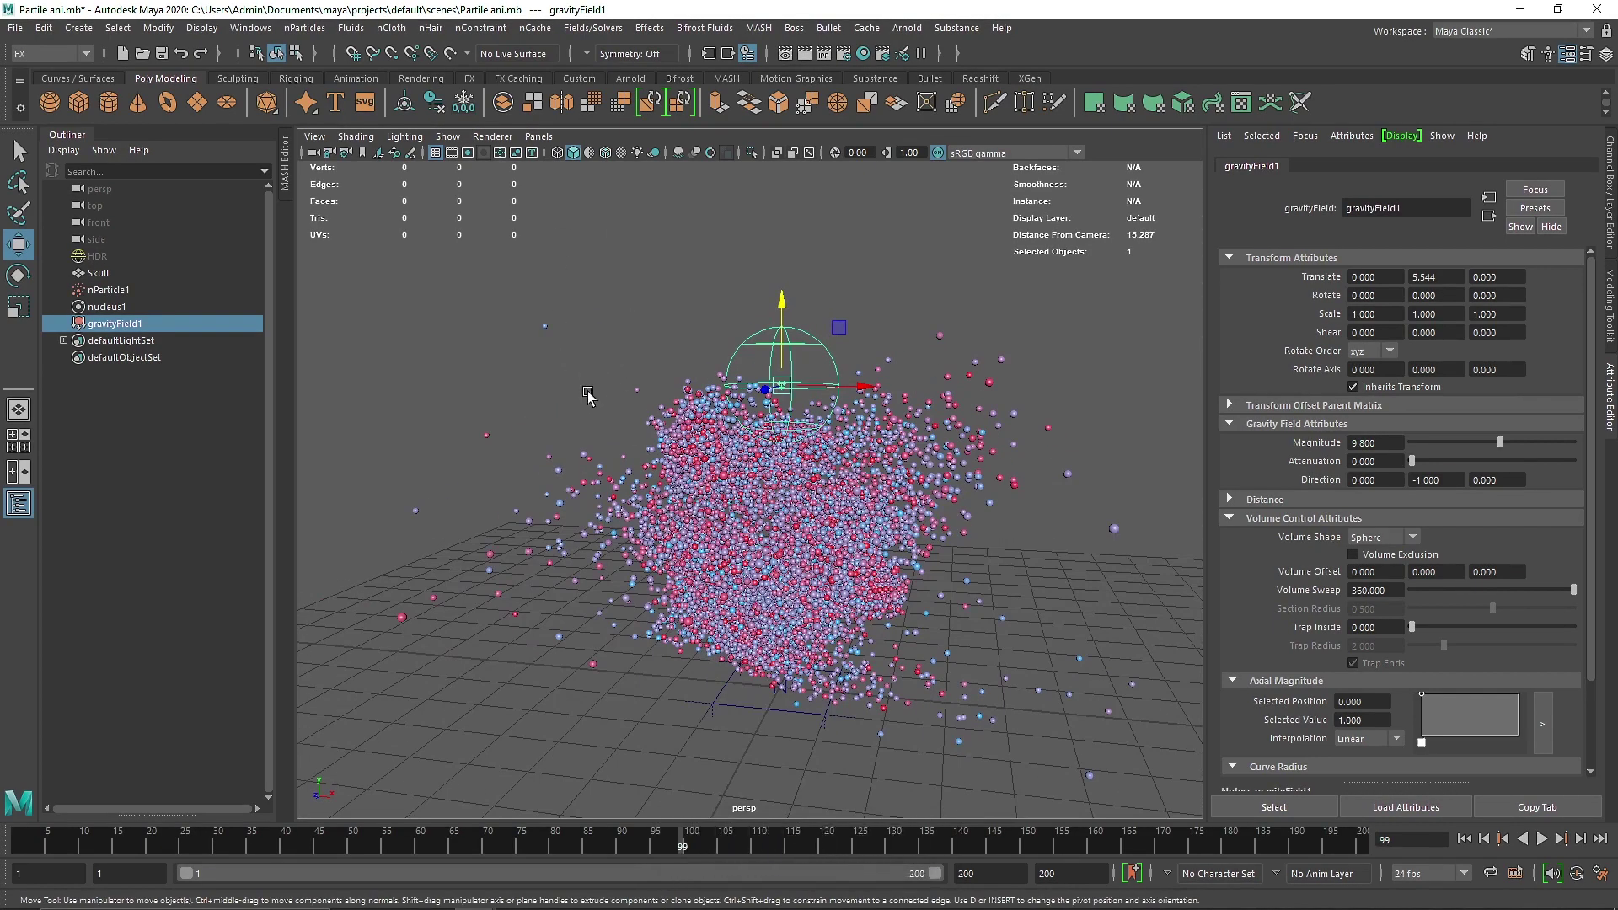
alt+drag(451, 308, 603, 408)
scroll(732, 476, up, 3)
alt+drag(732, 475, 774, 472)
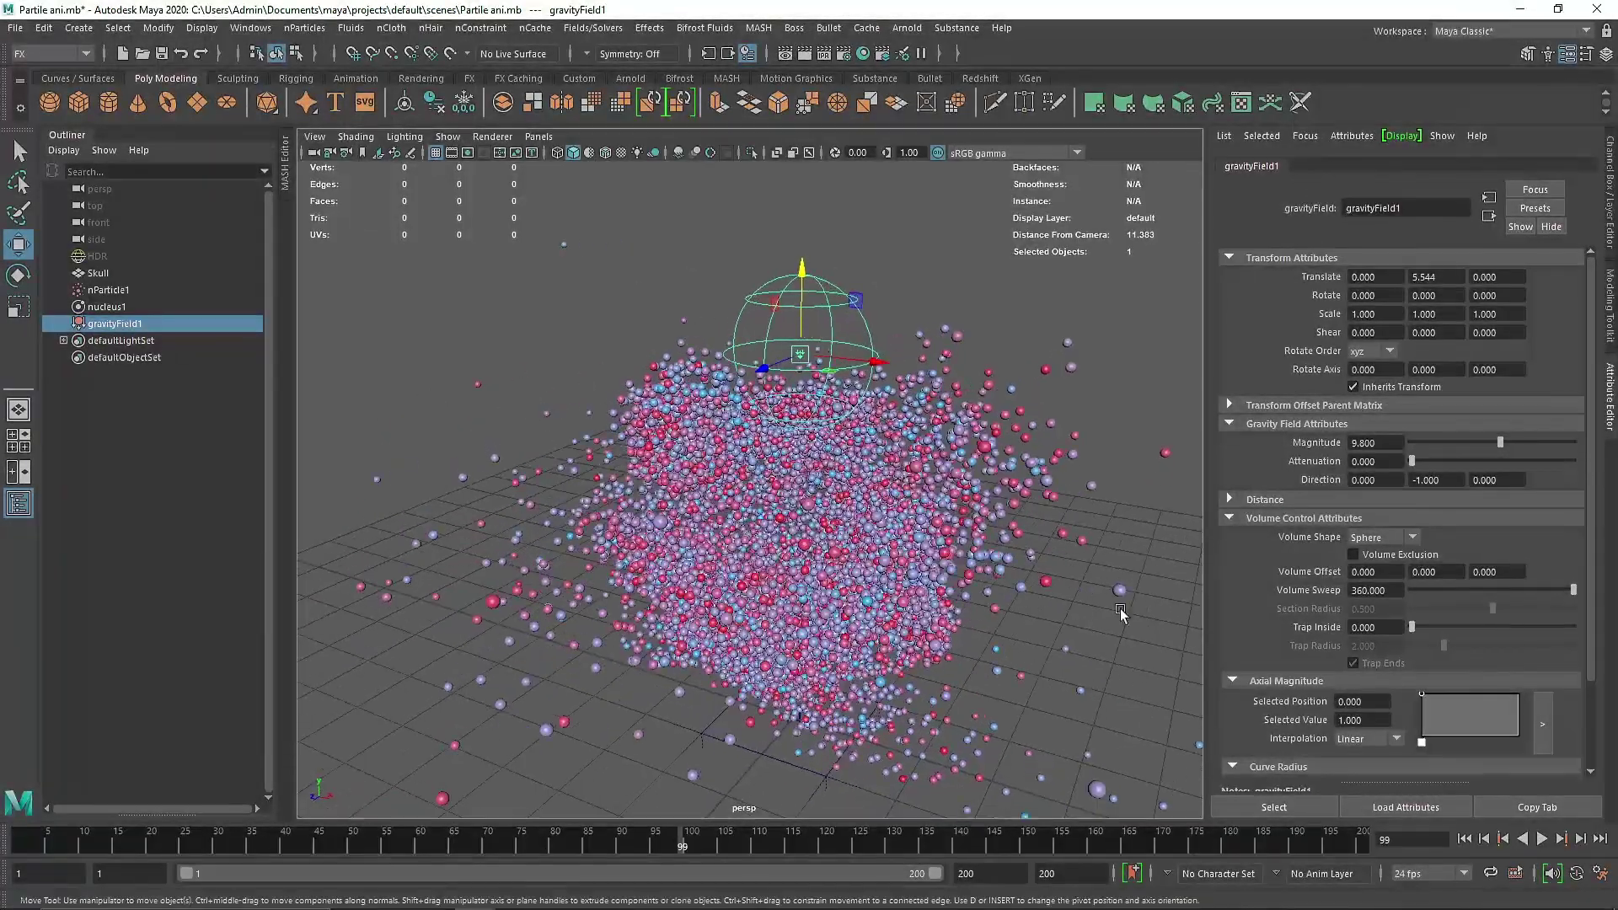
click(1466, 840)
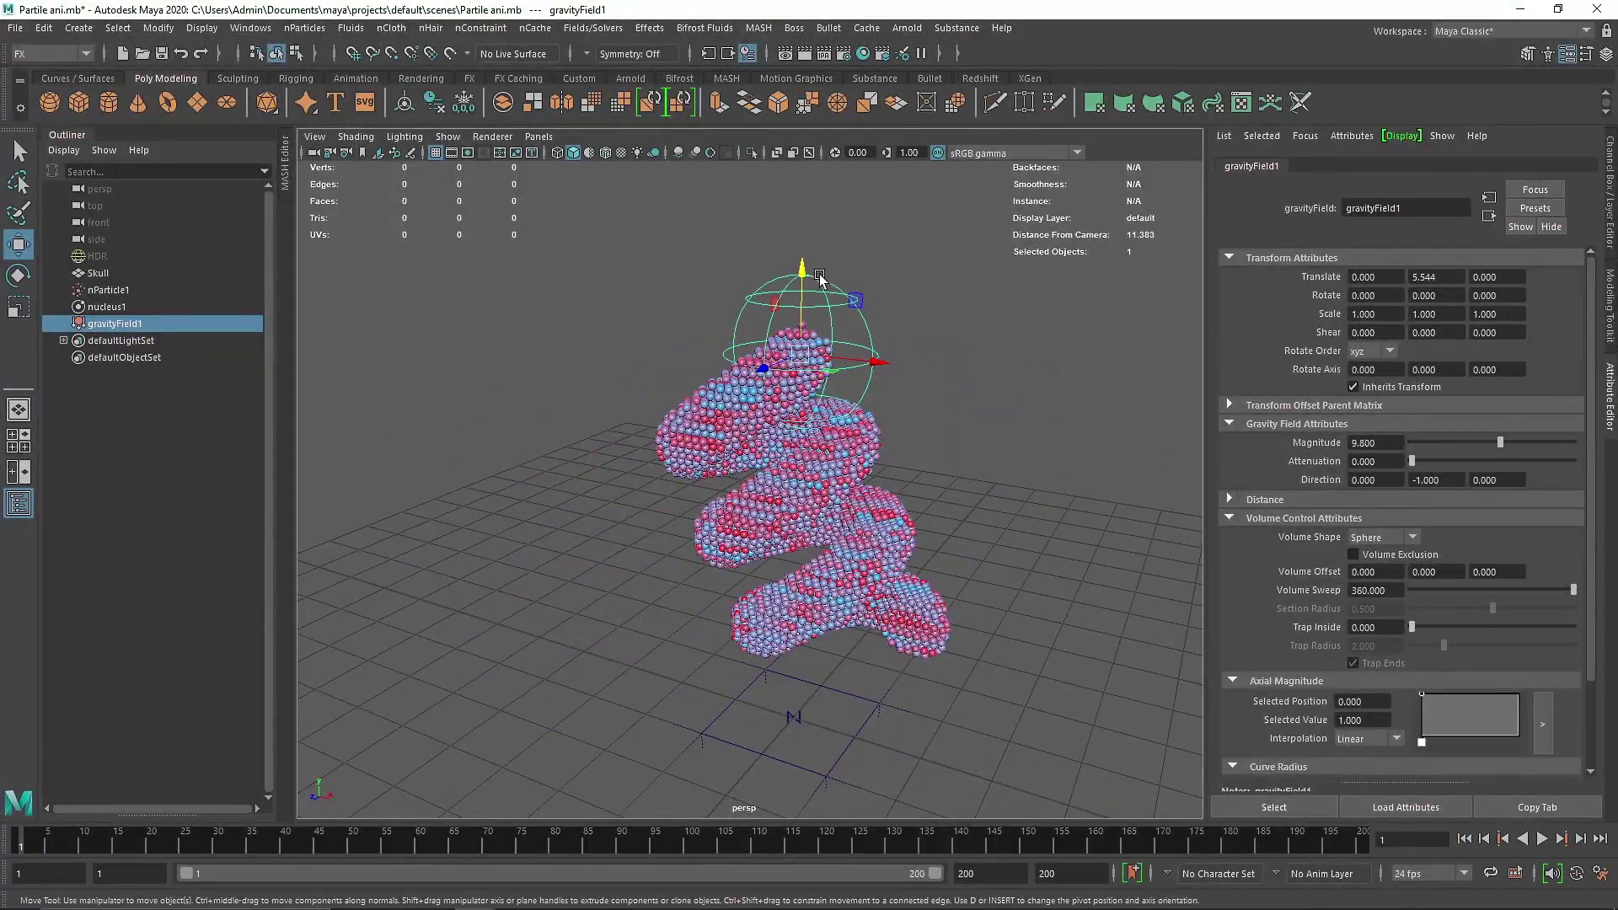
Scale the gravity field's sphere to 2 in X, Y and Z
text(2)
key(Tab)
text(2)
key(Tab)
text(2)
key(Return)
alt+drag(900, 379, 867, 379)
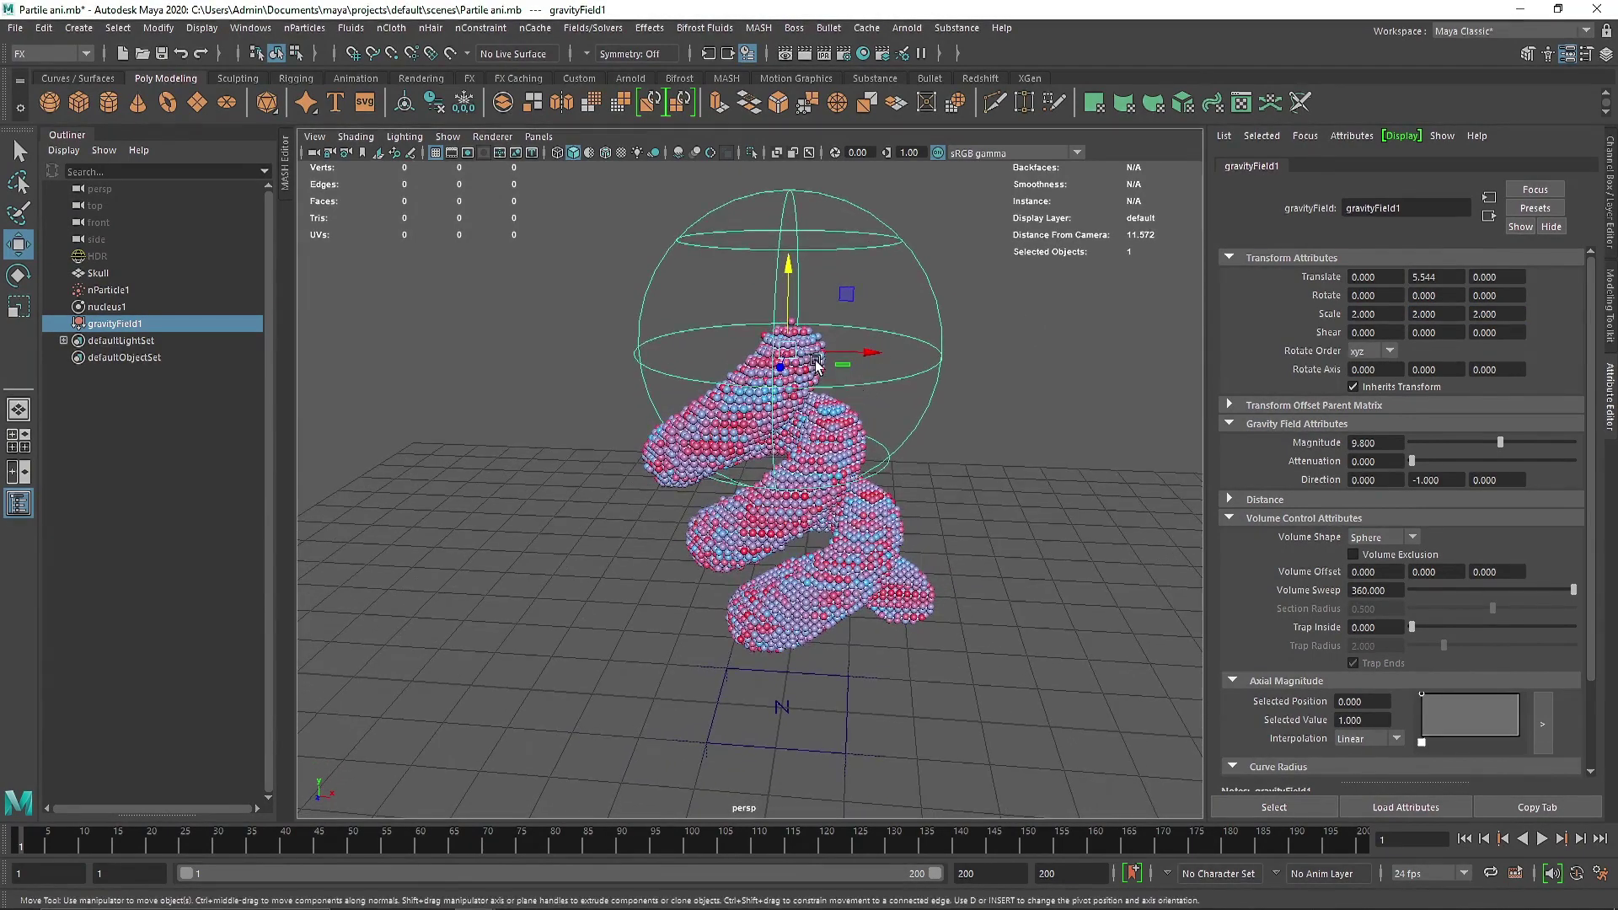
Raise the enlarged gravity field clear of the helix to about Y 9.1
drag(787, 295, 794, 167)
scroll(794, 257, down, 6)
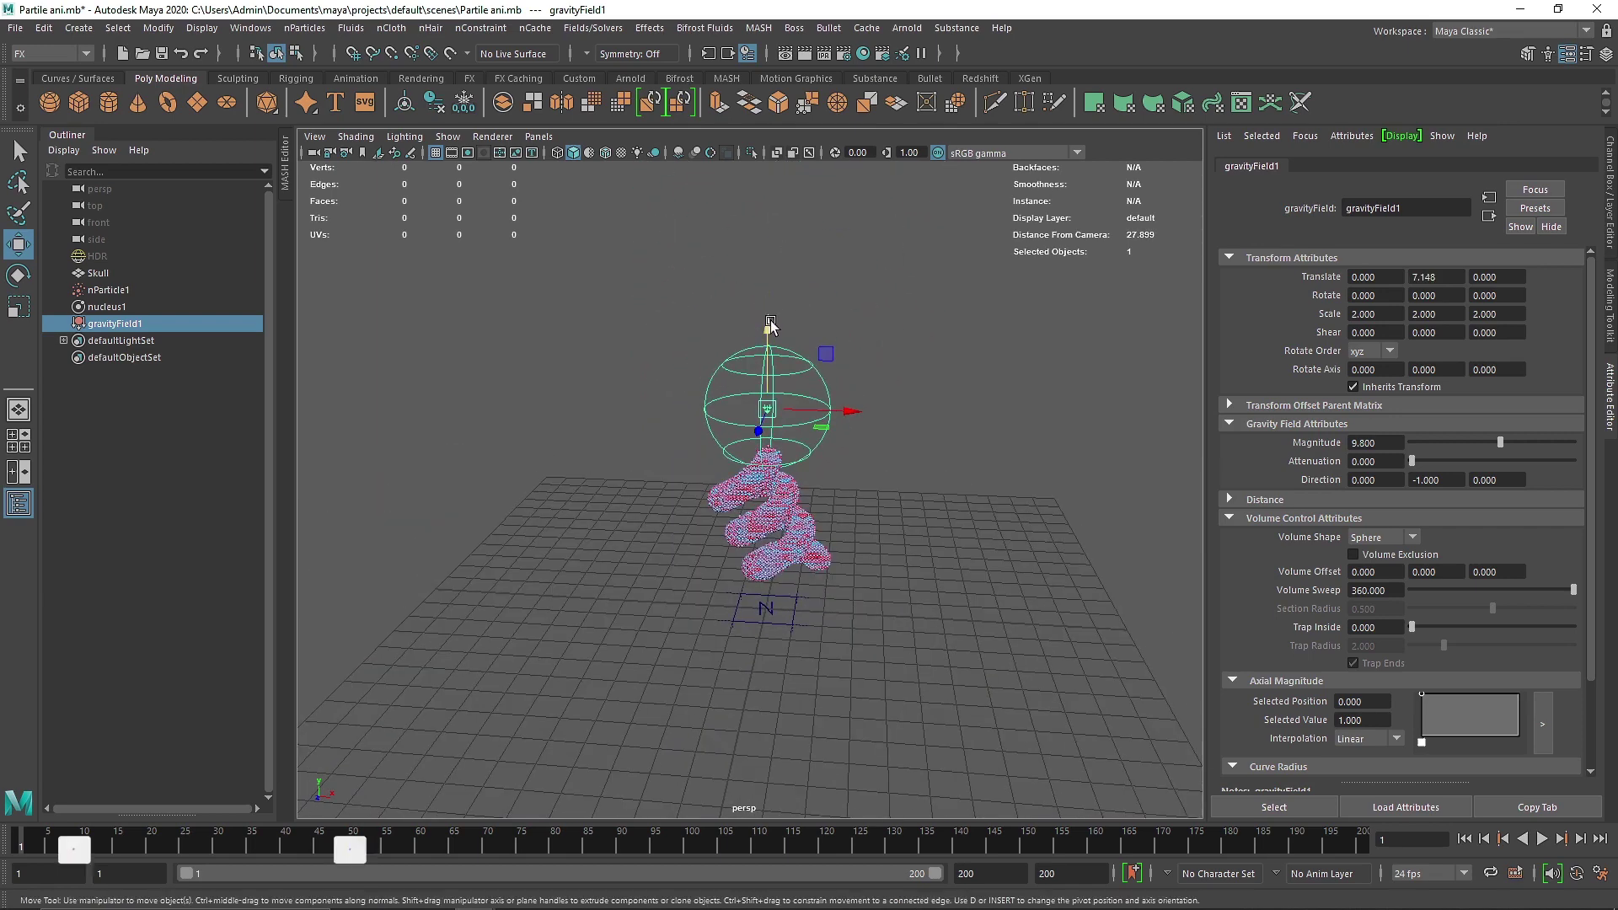
drag(768, 320, 773, 263)
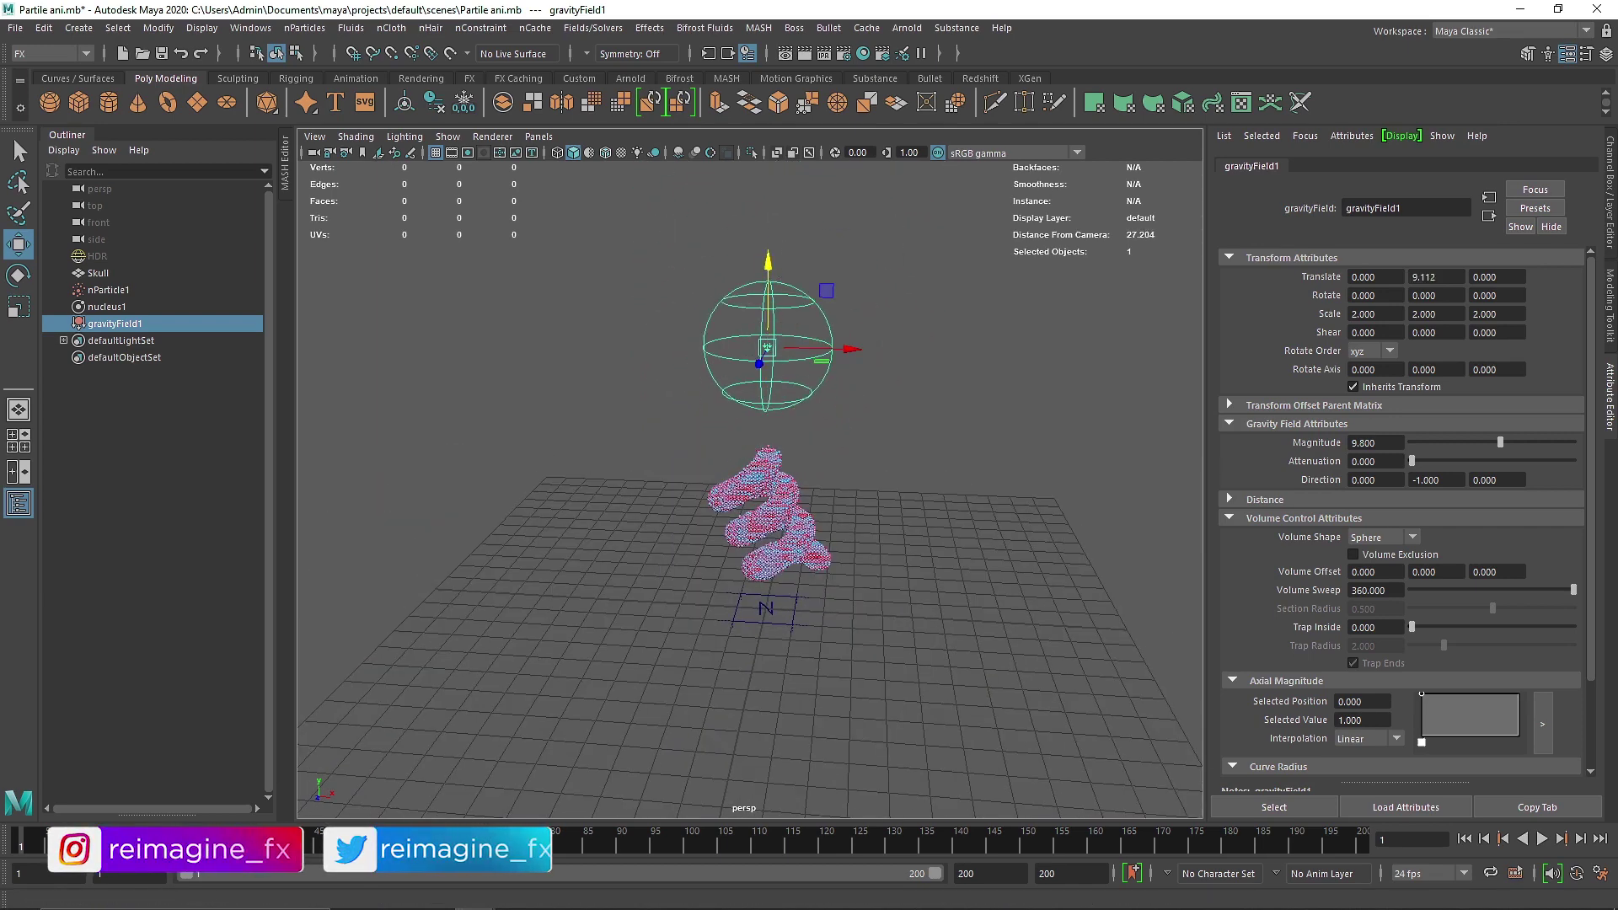
Set a keyframe on the gravity field at frame 20, and advance the timeline to frame 60
key(alt+v)
key(s)
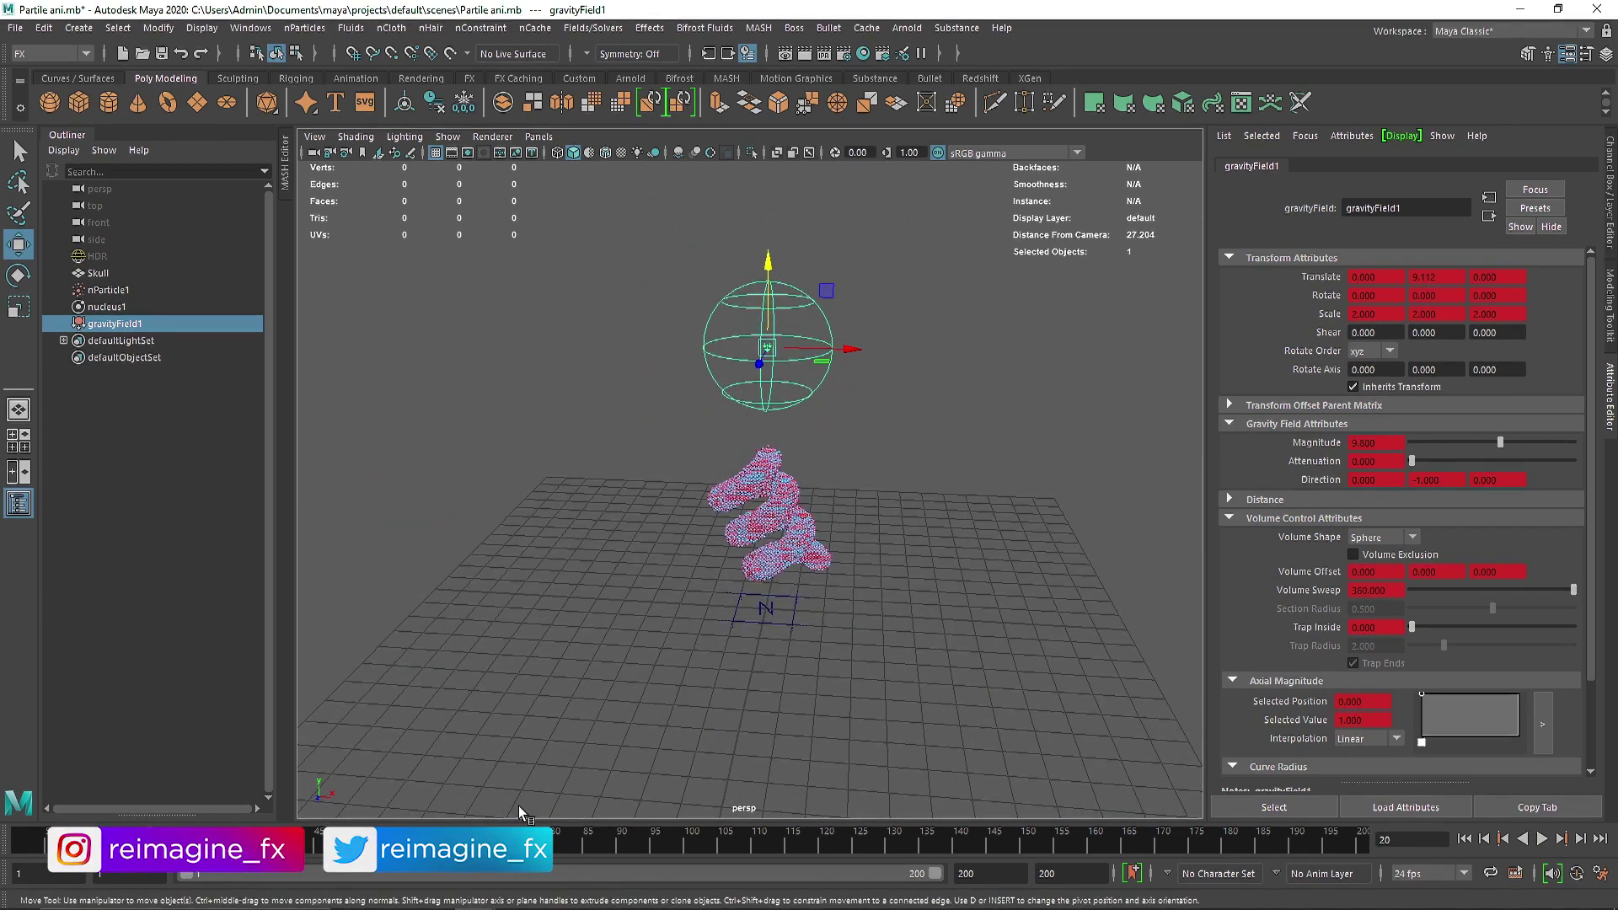
key(alt+v)
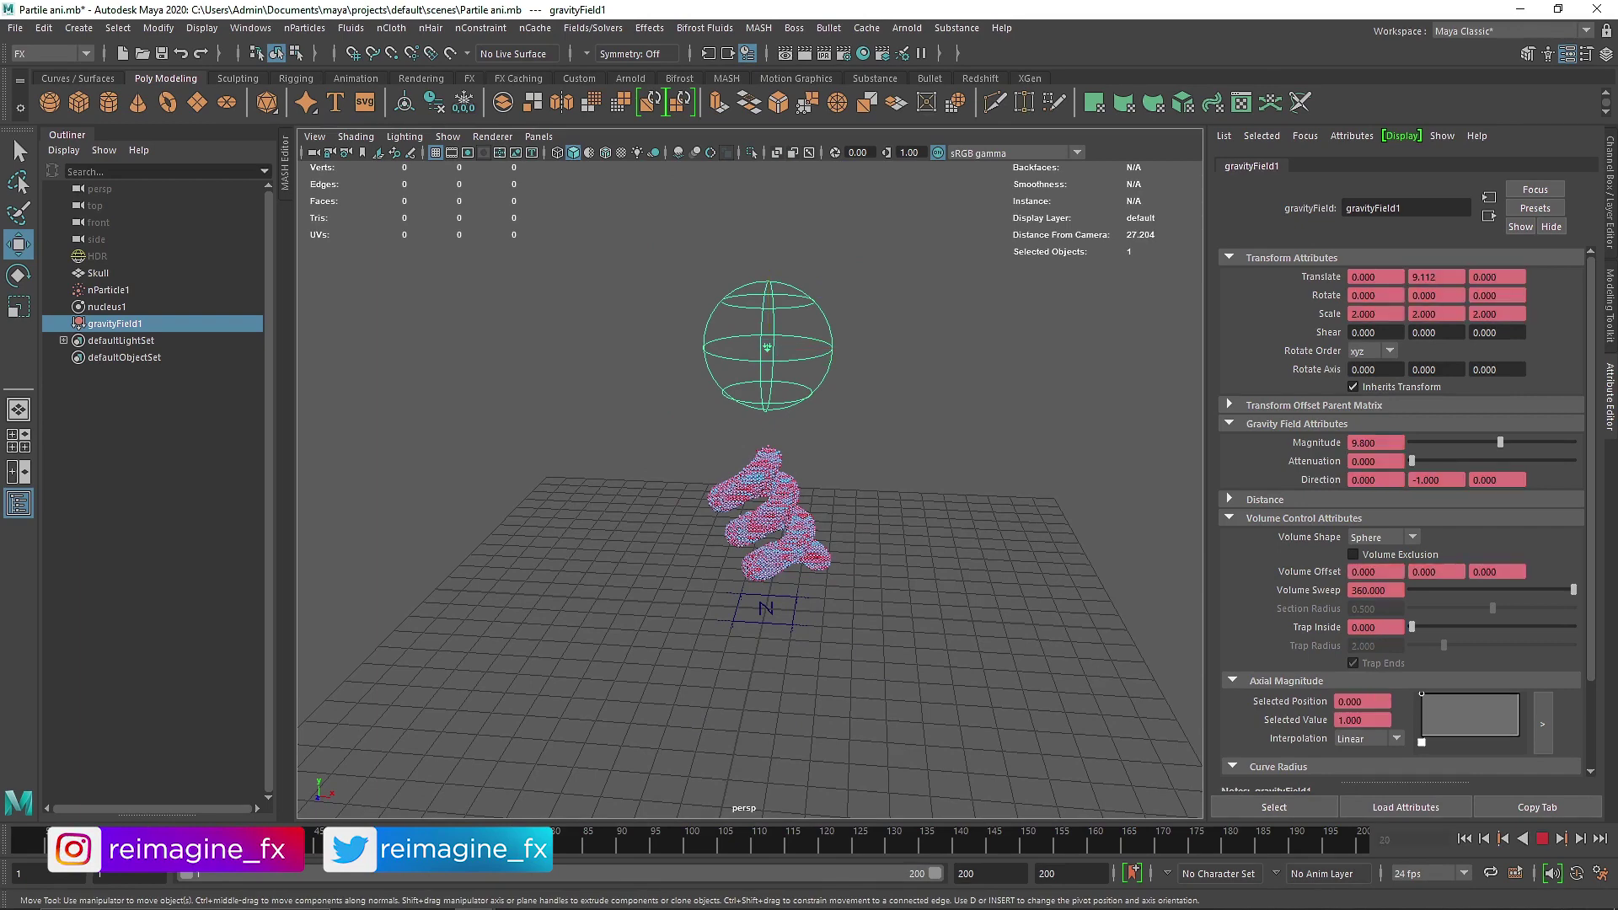
key(alt+v)
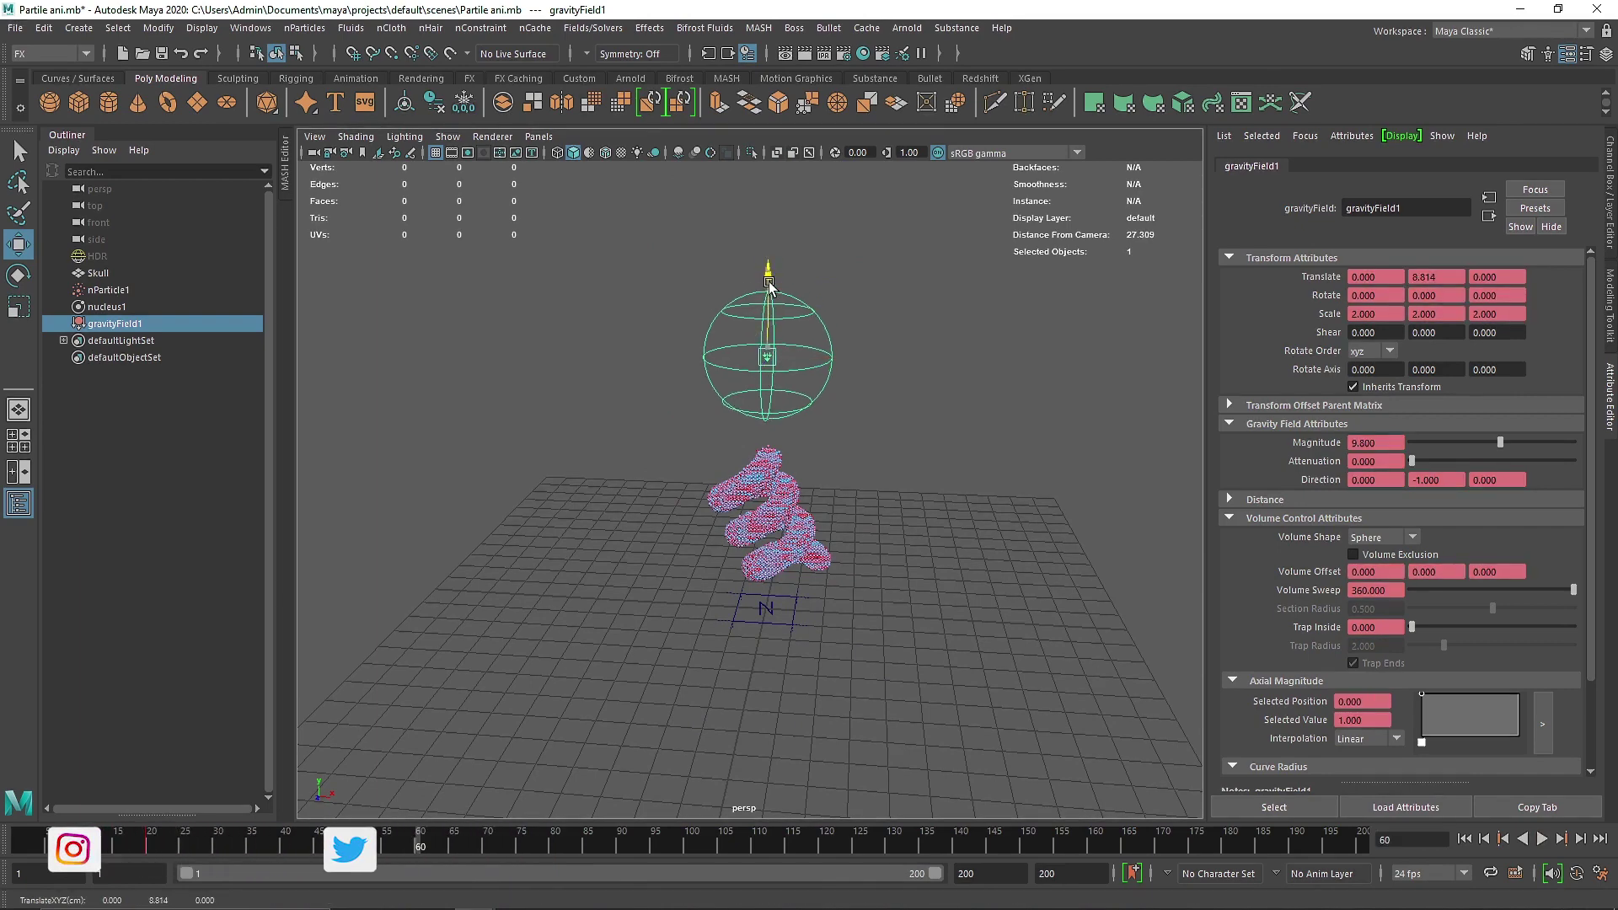
Lower the gravity field below the helix to about Y -2.5 and keyframe it at frame 60
drag(767, 291, 764, 619)
key(s)
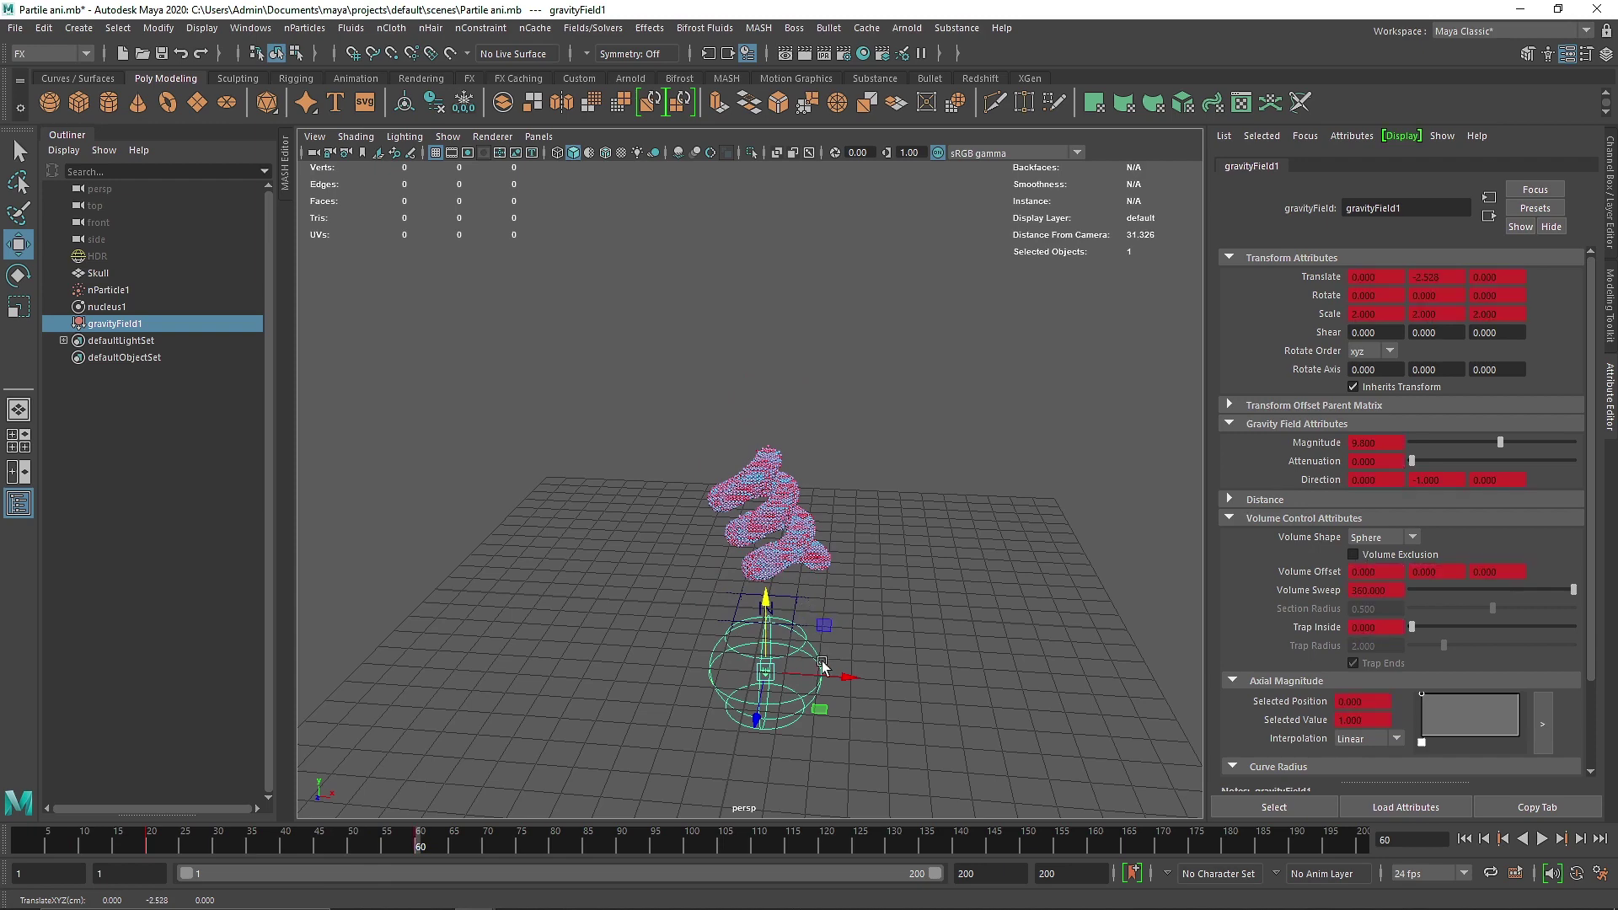
mouse_move(820, 681)
alt+mouse_down()
mouse_move(834, 636)
mouse_move(829, 676)
alt+mouse_up()
Play the simulation from frame 1, pausing at frame 49 to inspect the particles, and rewind it after frame 58
click(1467, 839)
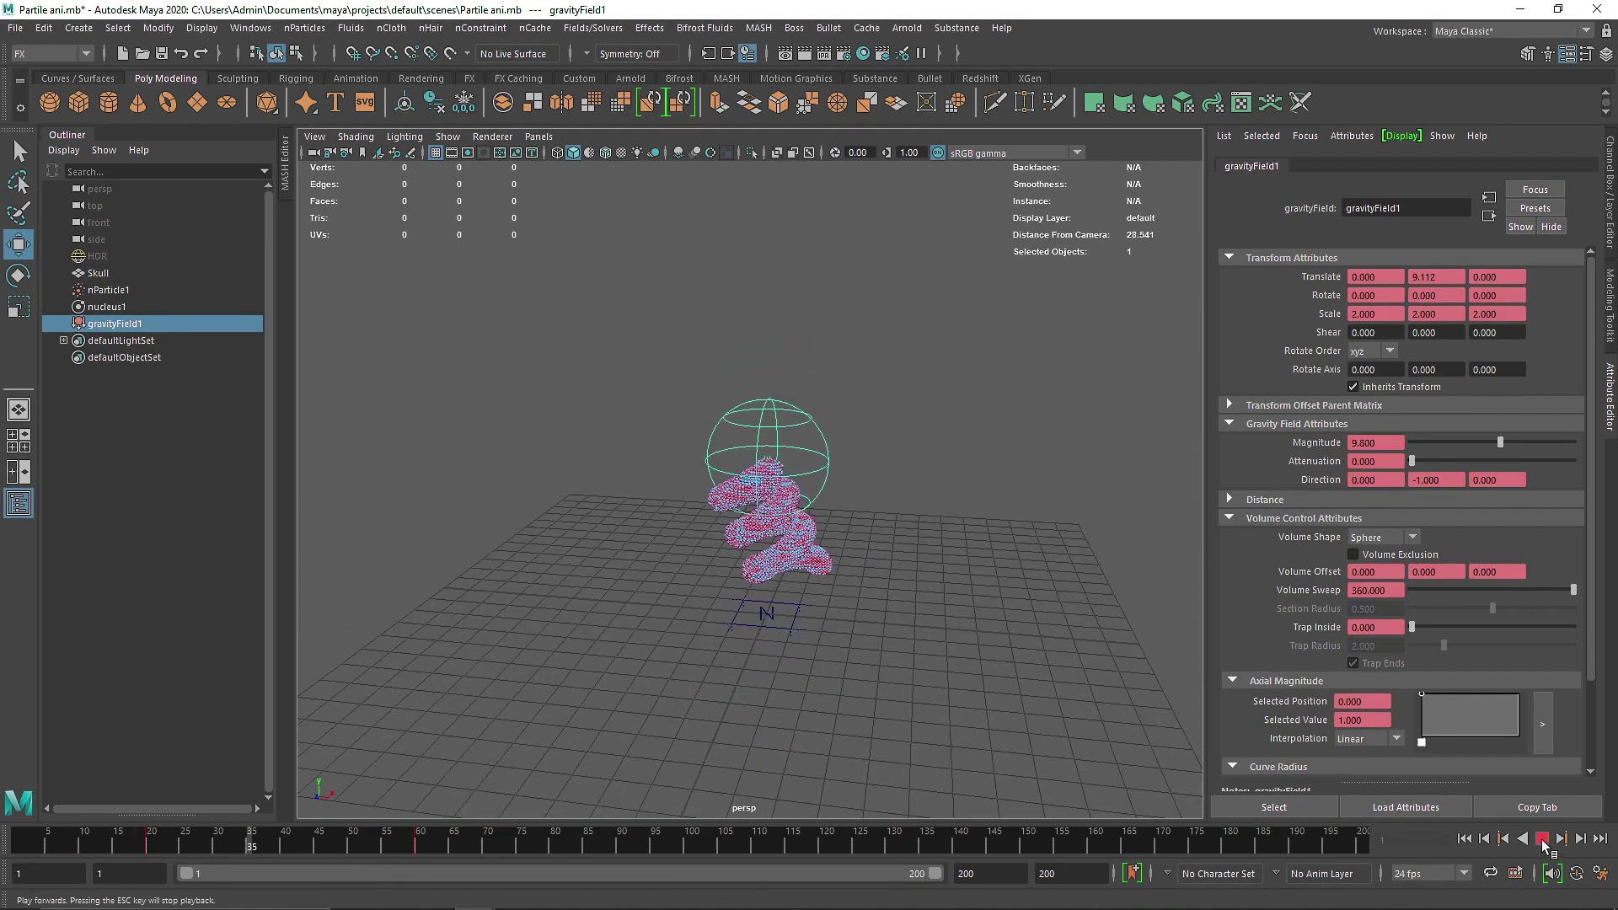
click(1543, 840)
scroll(928, 621, up, 5)
alt+middle_drag(888, 577, 886, 569)
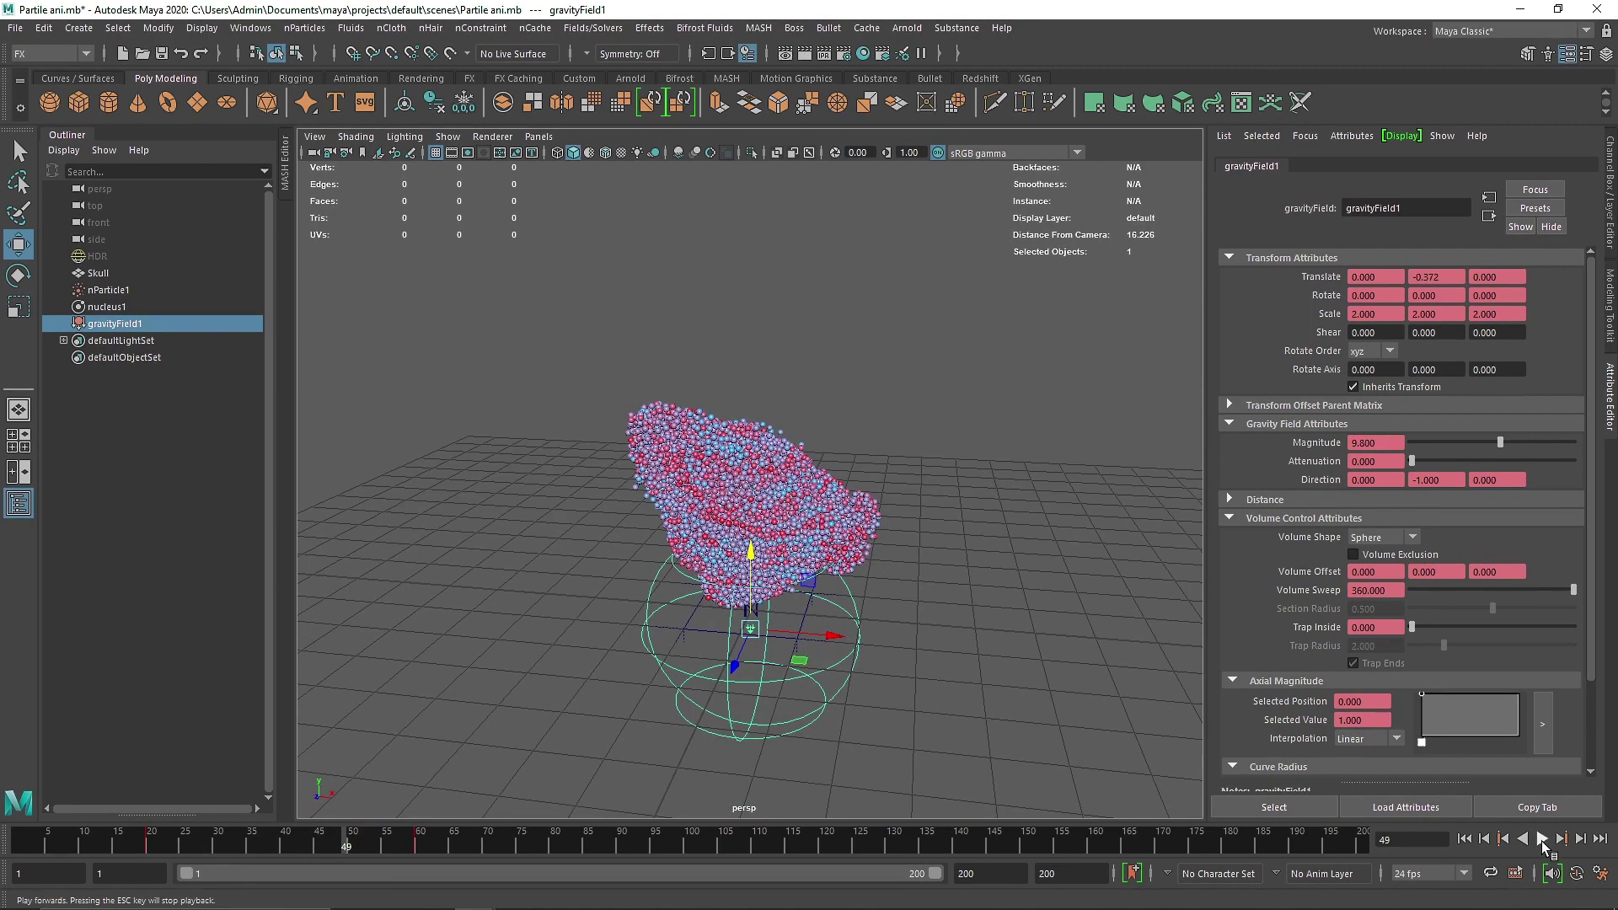
click(1544, 839)
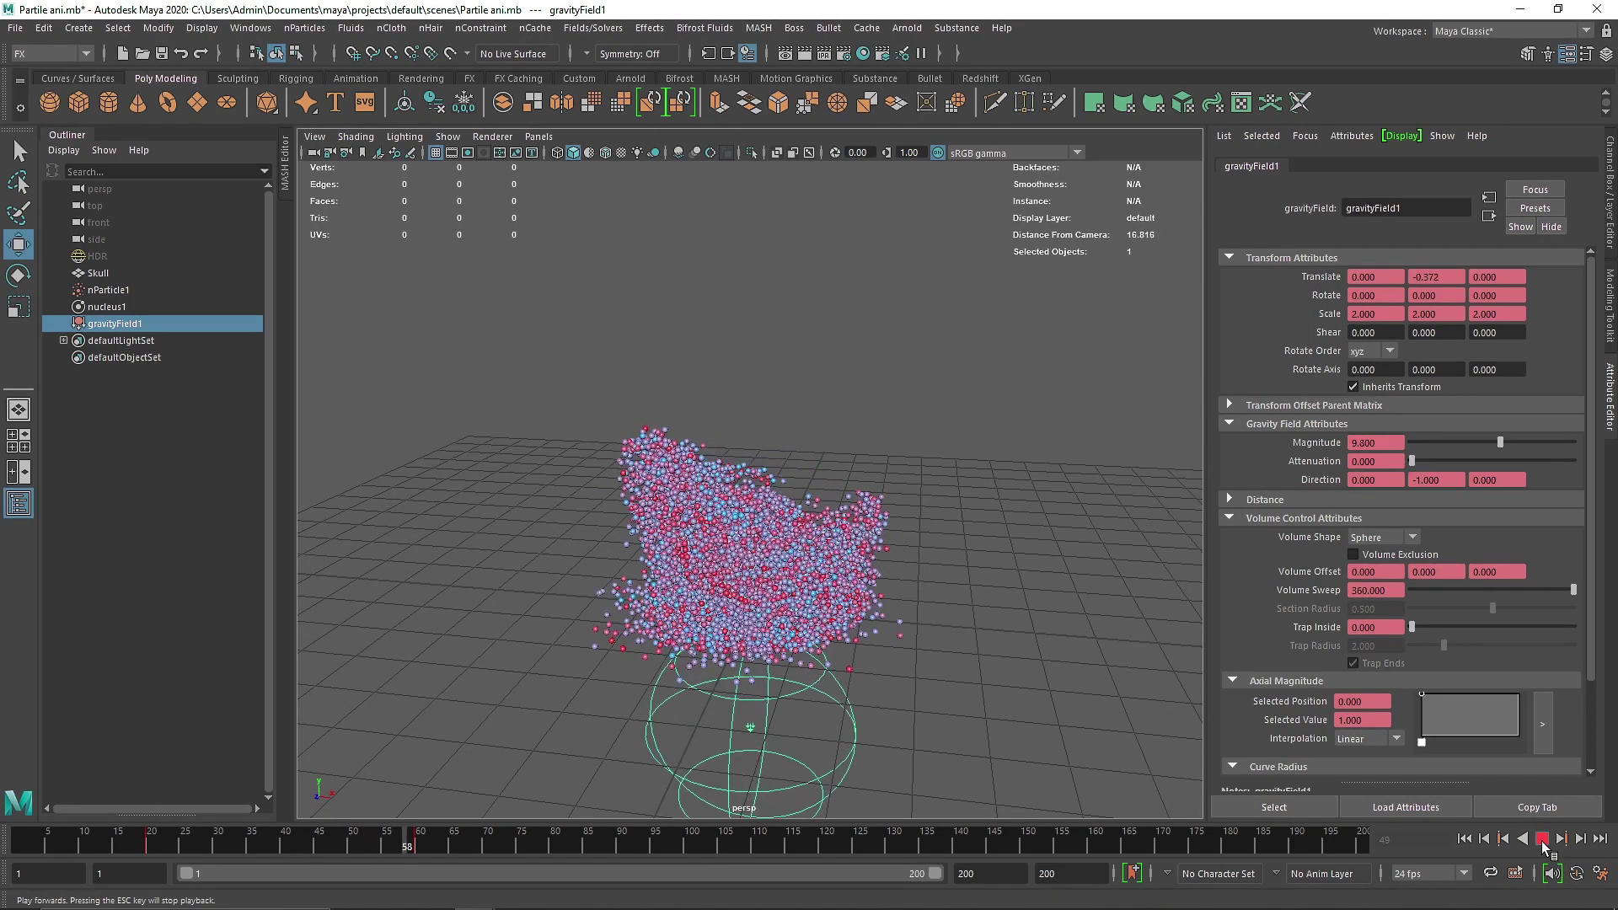
click(1543, 839)
click(1467, 847)
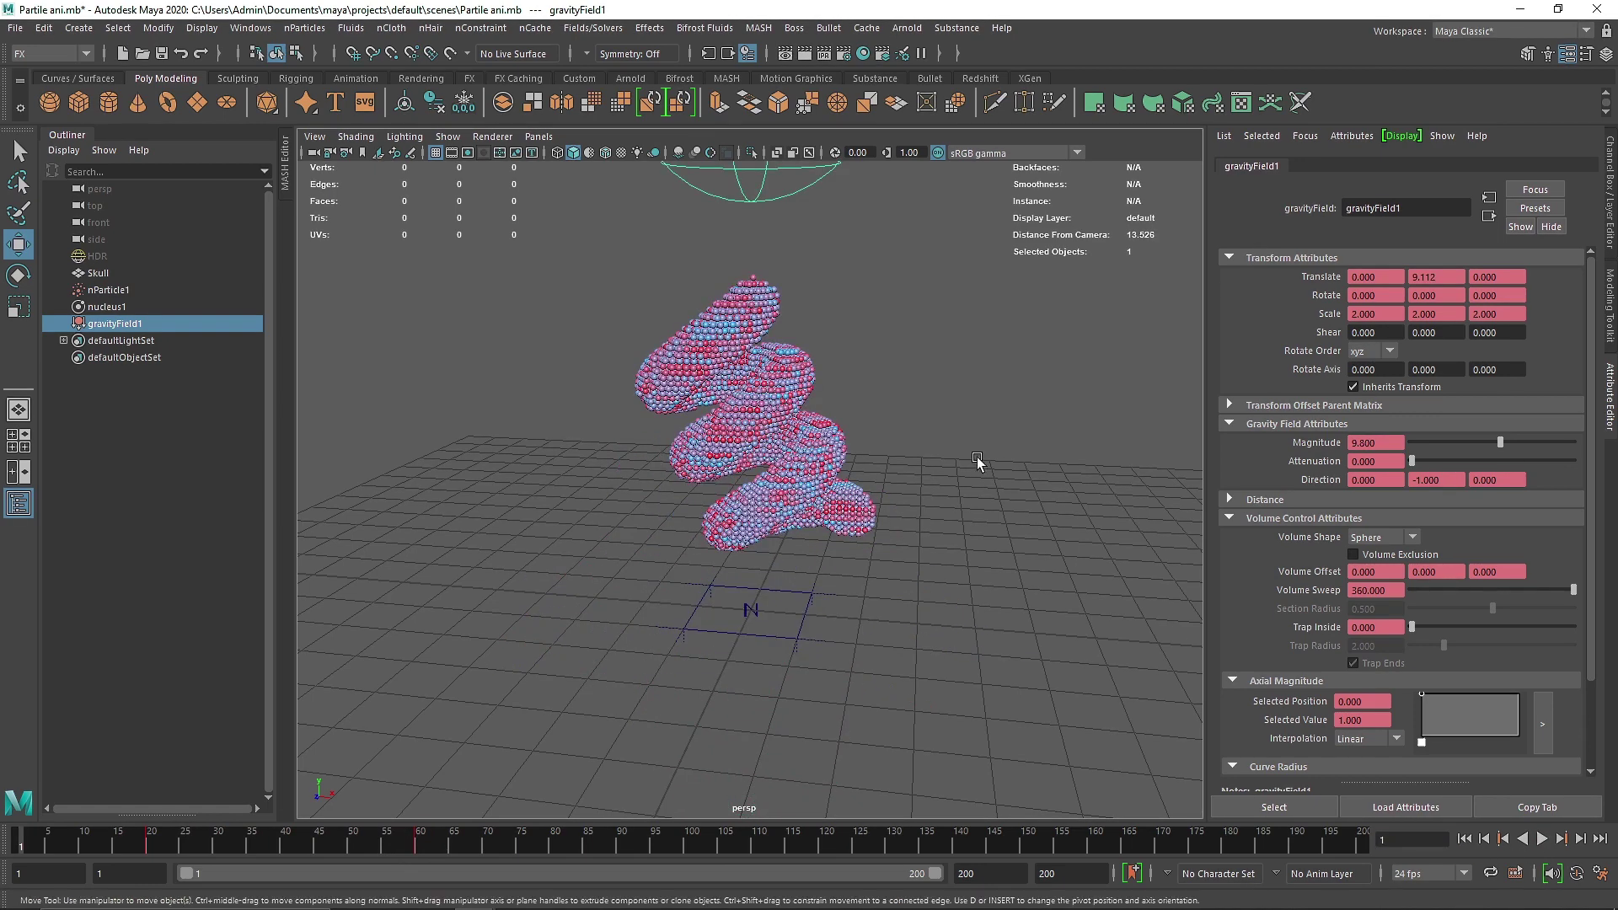
Set the gravity field's scale to 1 in X, Y and Z at frame 20 and keyframe the scale
alt+middle_drag(921, 387, 891, 616)
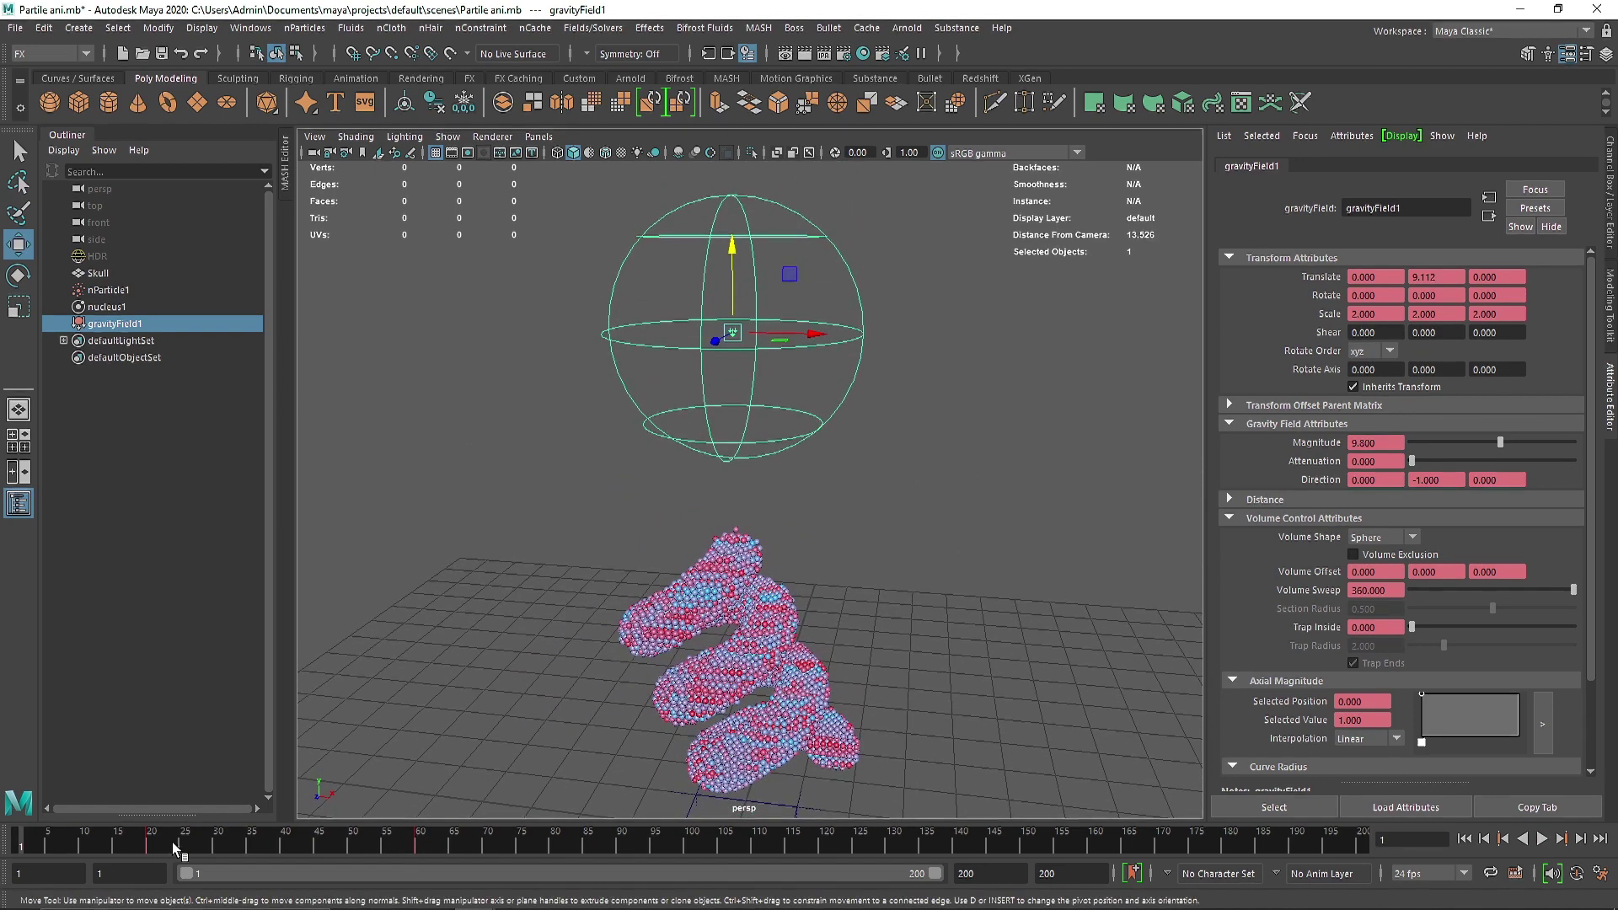
key(alt+v)
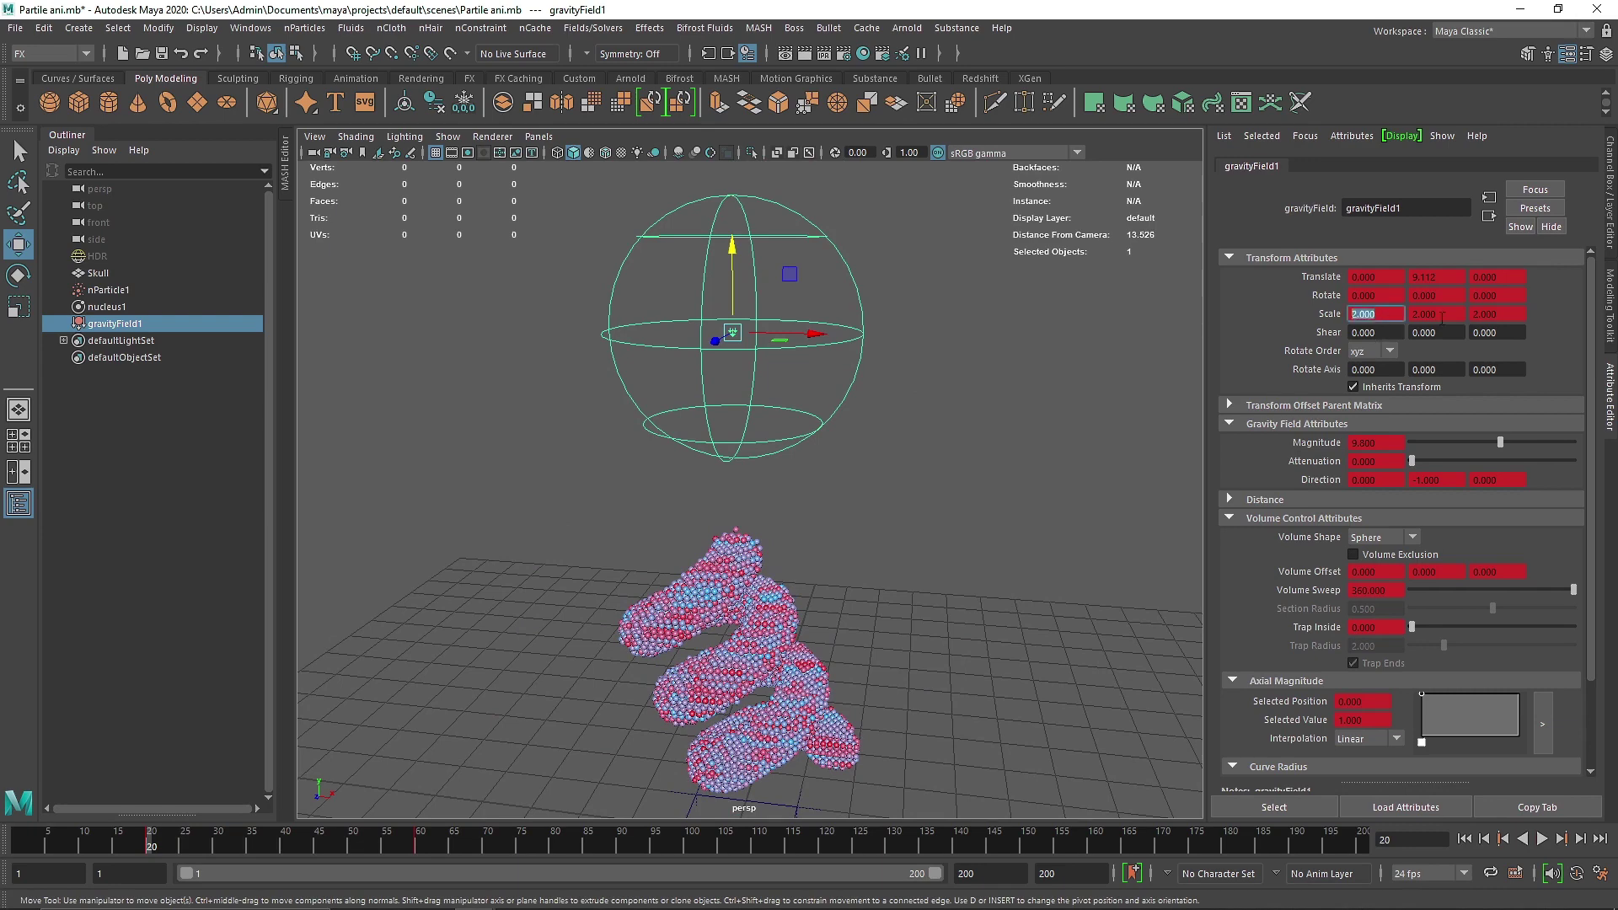
text(1)
key(Tab)
text(1)
key(Tab)
text(1)
key(Return)
right_click(1339, 317)
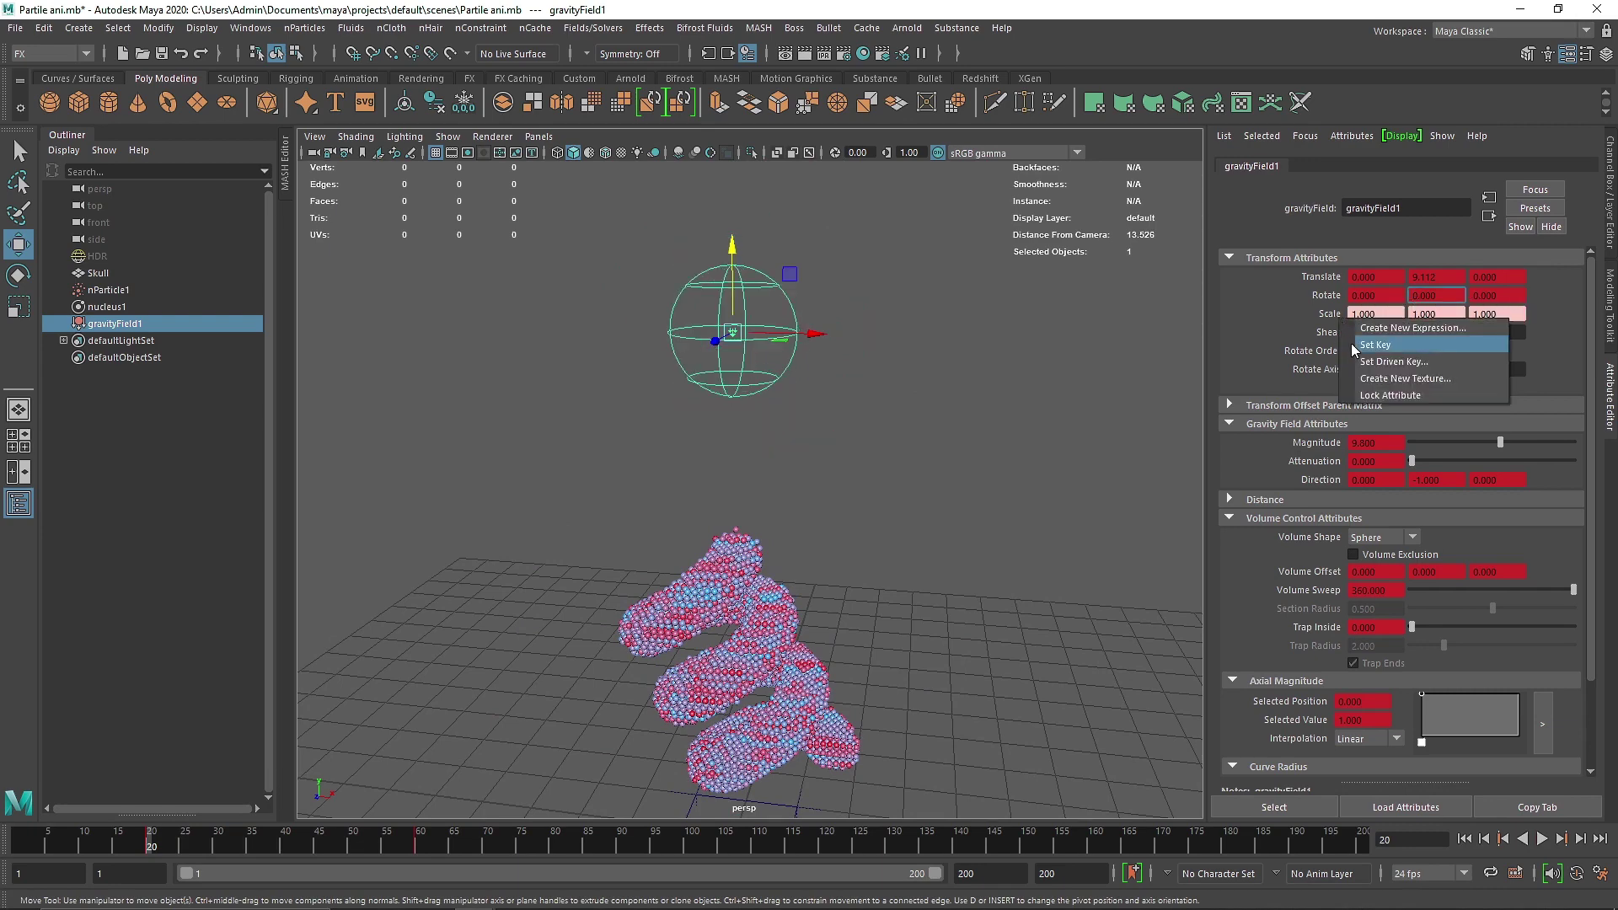
click(1354, 345)
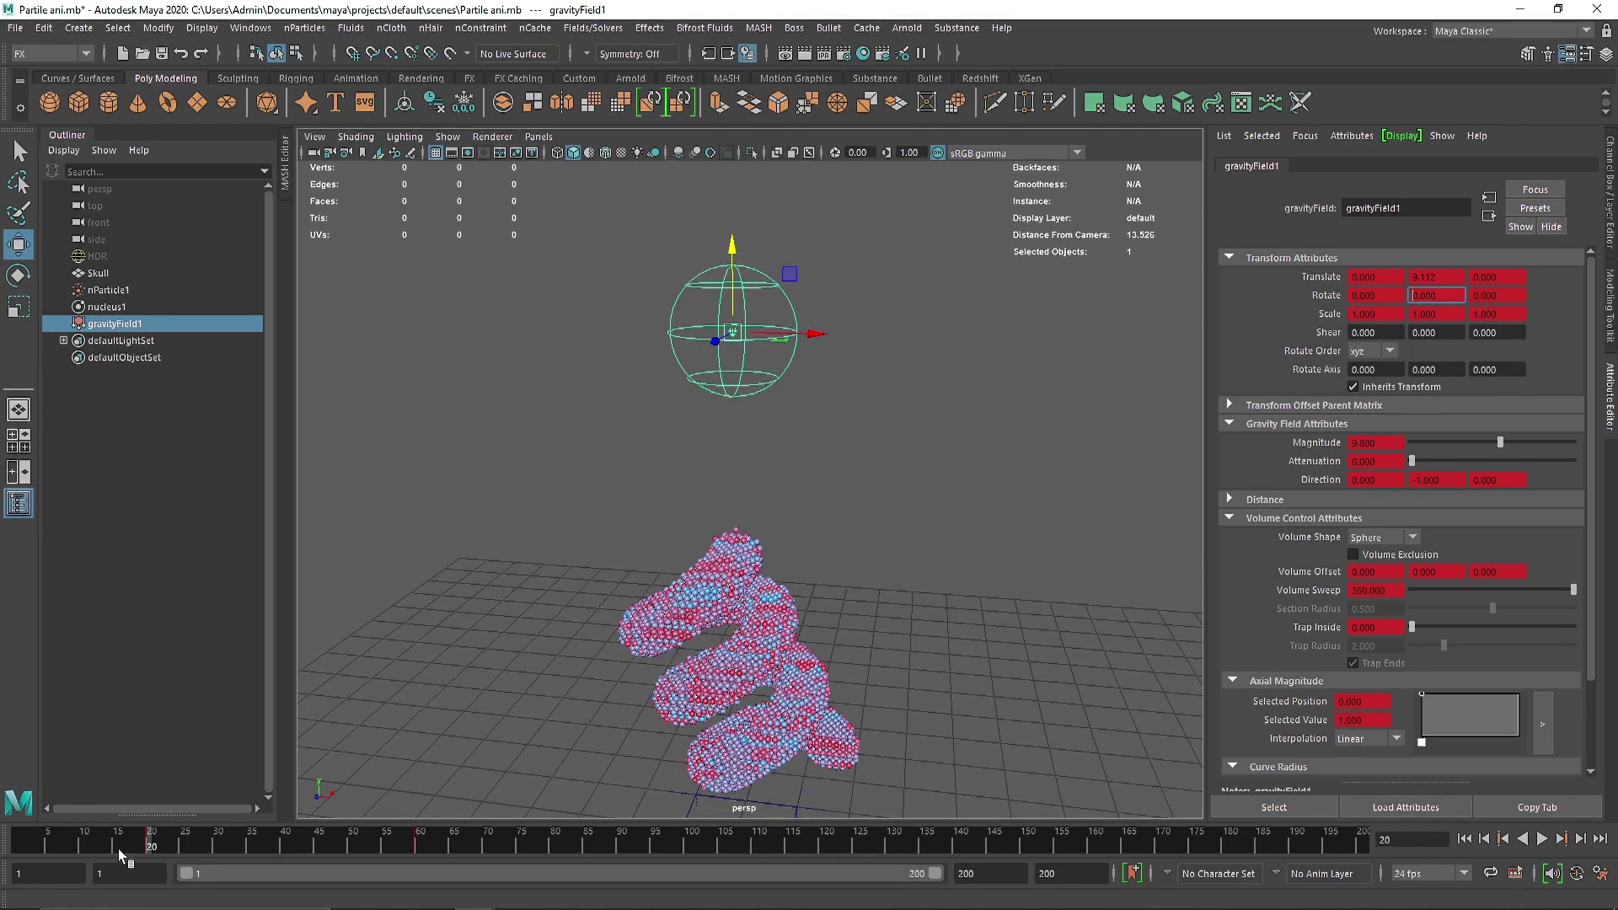
Play the simulation from frame 1 to frame 111 and examine how the particles scatter around the gravity field
key(alt+v)
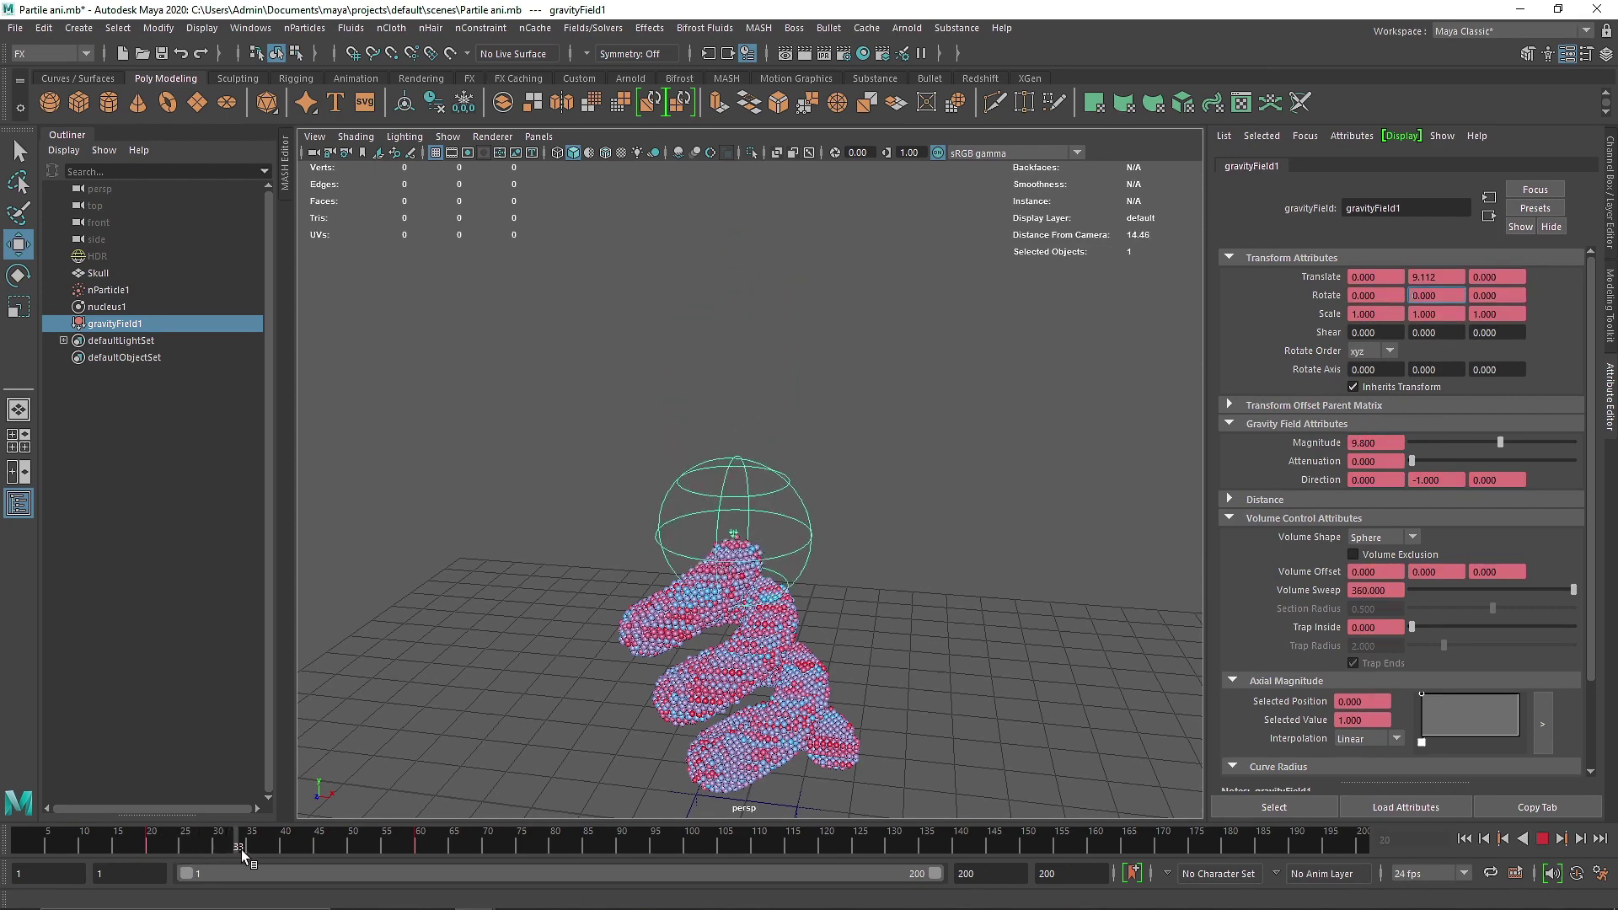
click(376, 853)
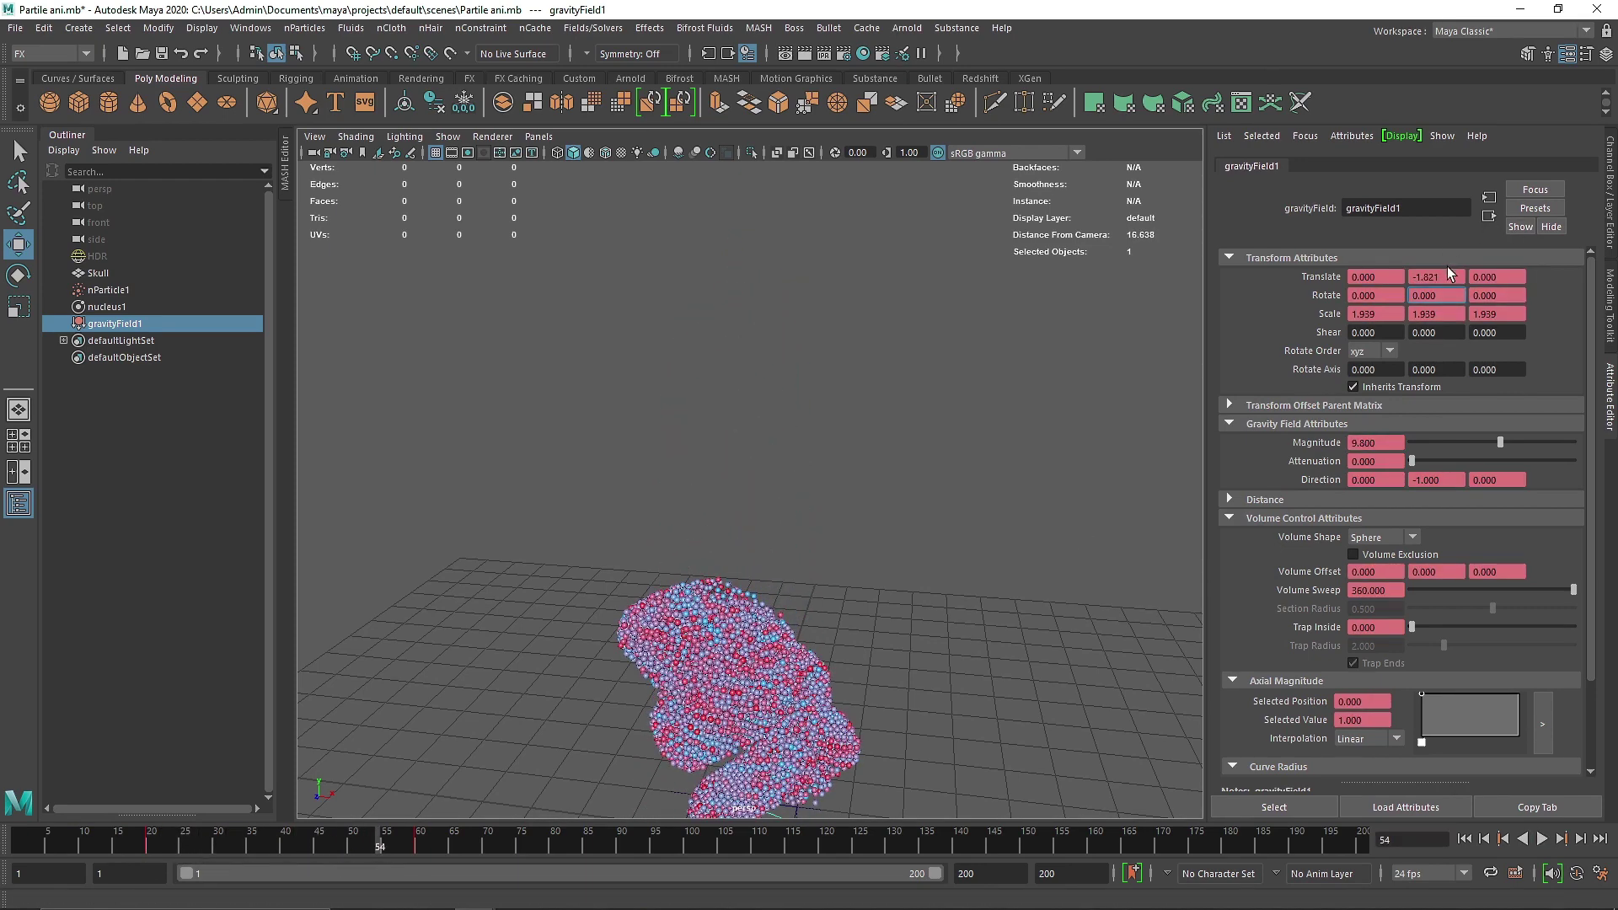
click(1464, 839)
click(1543, 839)
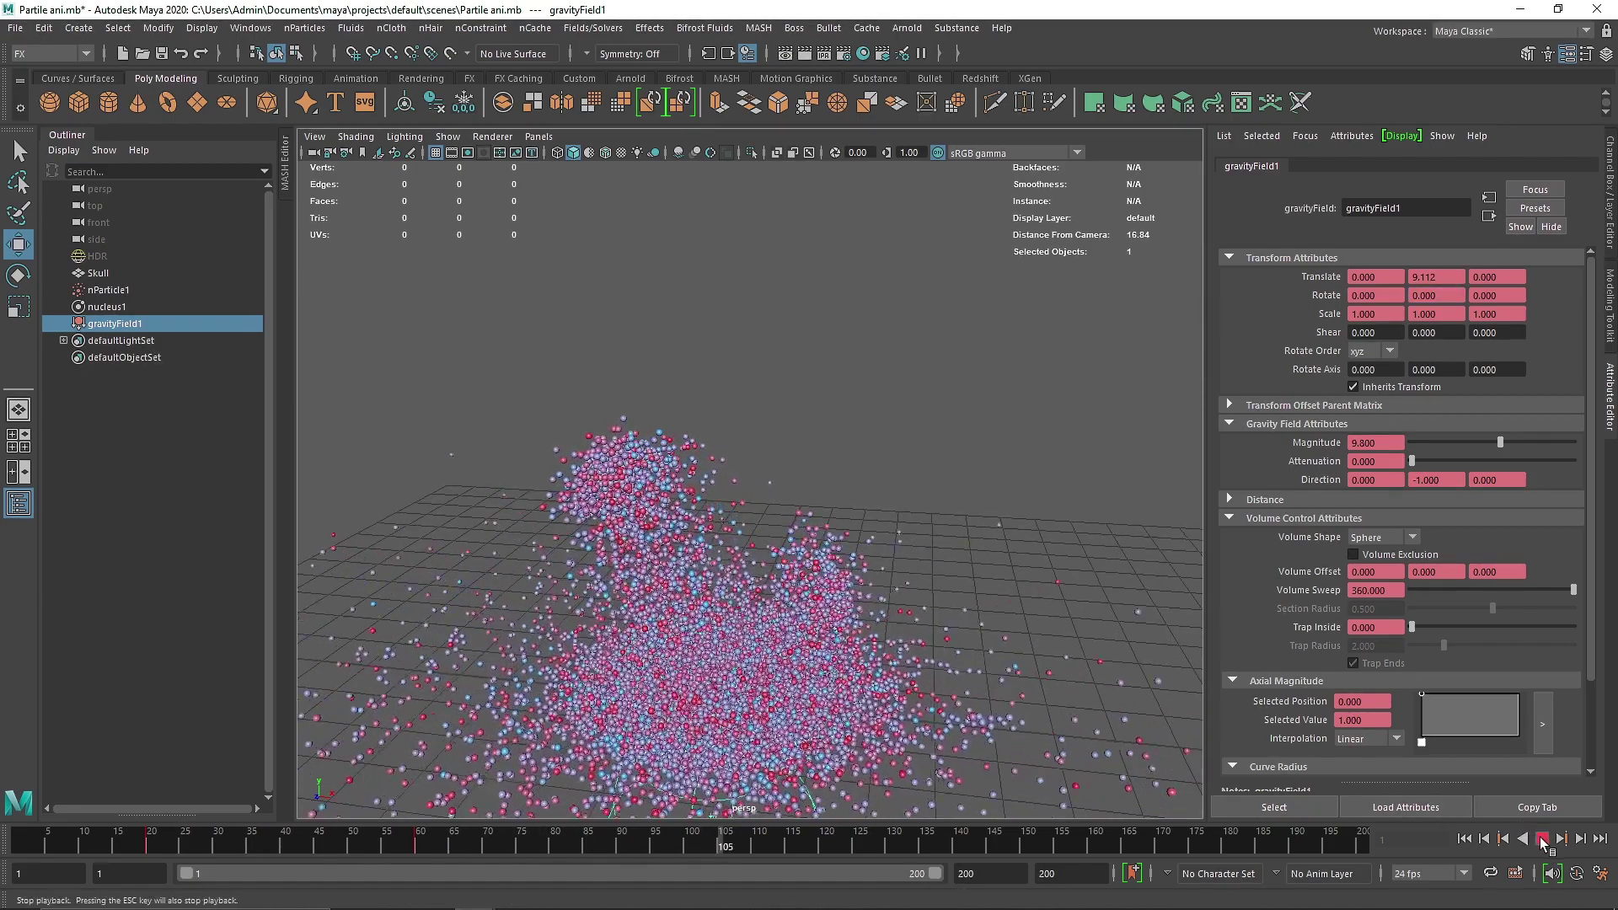
click(1542, 839)
scroll(750, 620, down, 3)
mouse_move(754, 619)
alt+mouse_down()
mouse_move(684, 599)
mouse_move(736, 596)
alt+mouse_up()
click(439, 622)
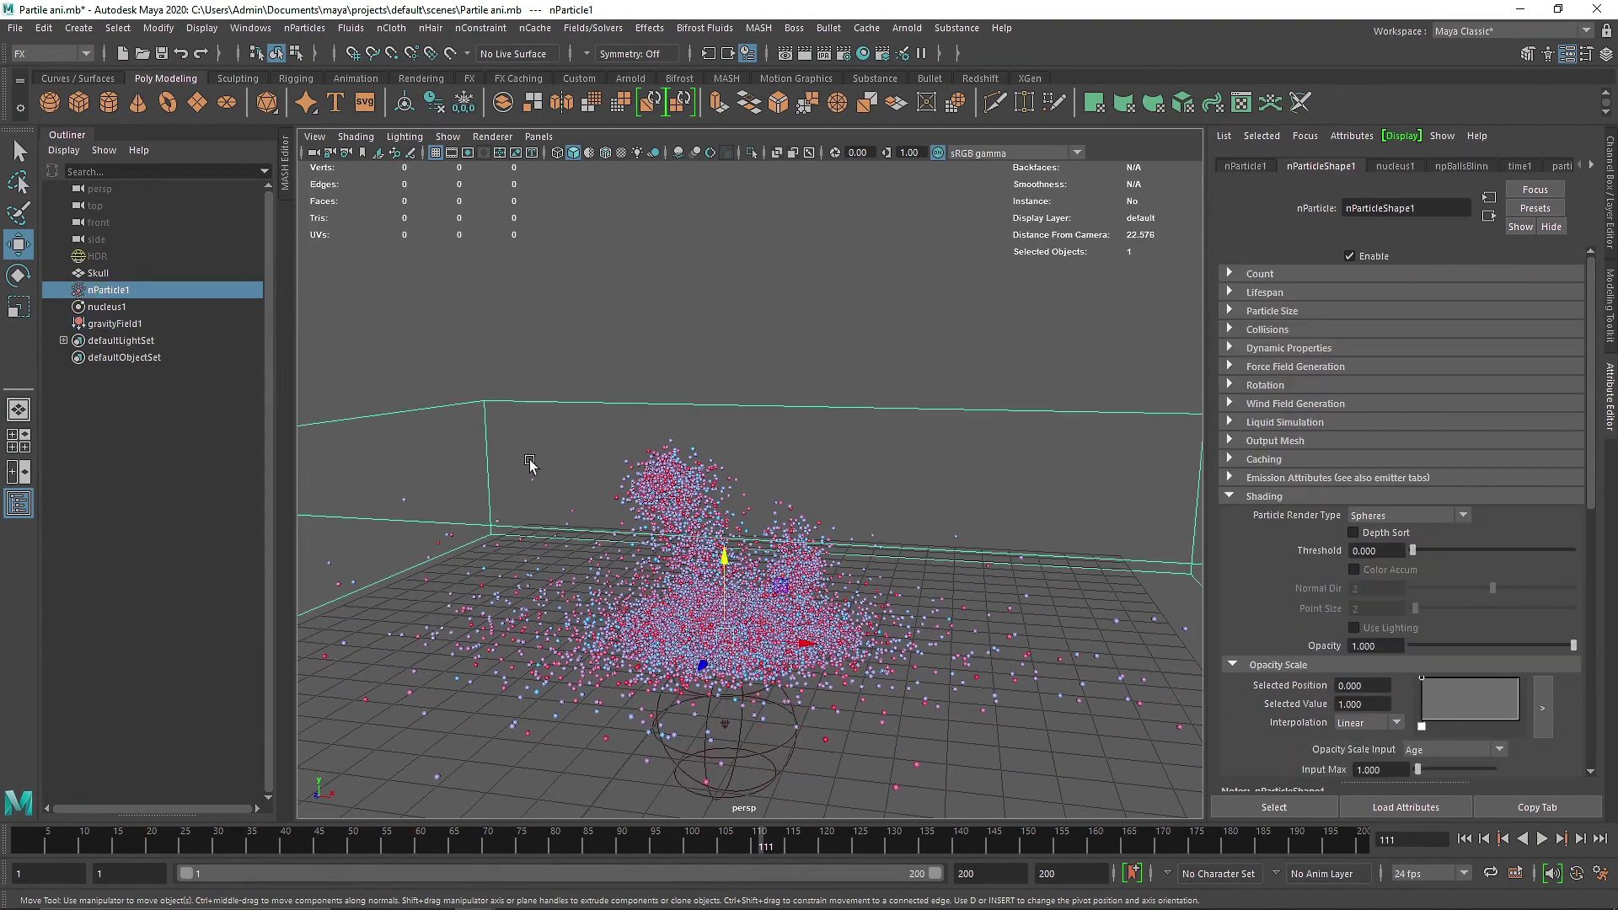
click(732, 346)
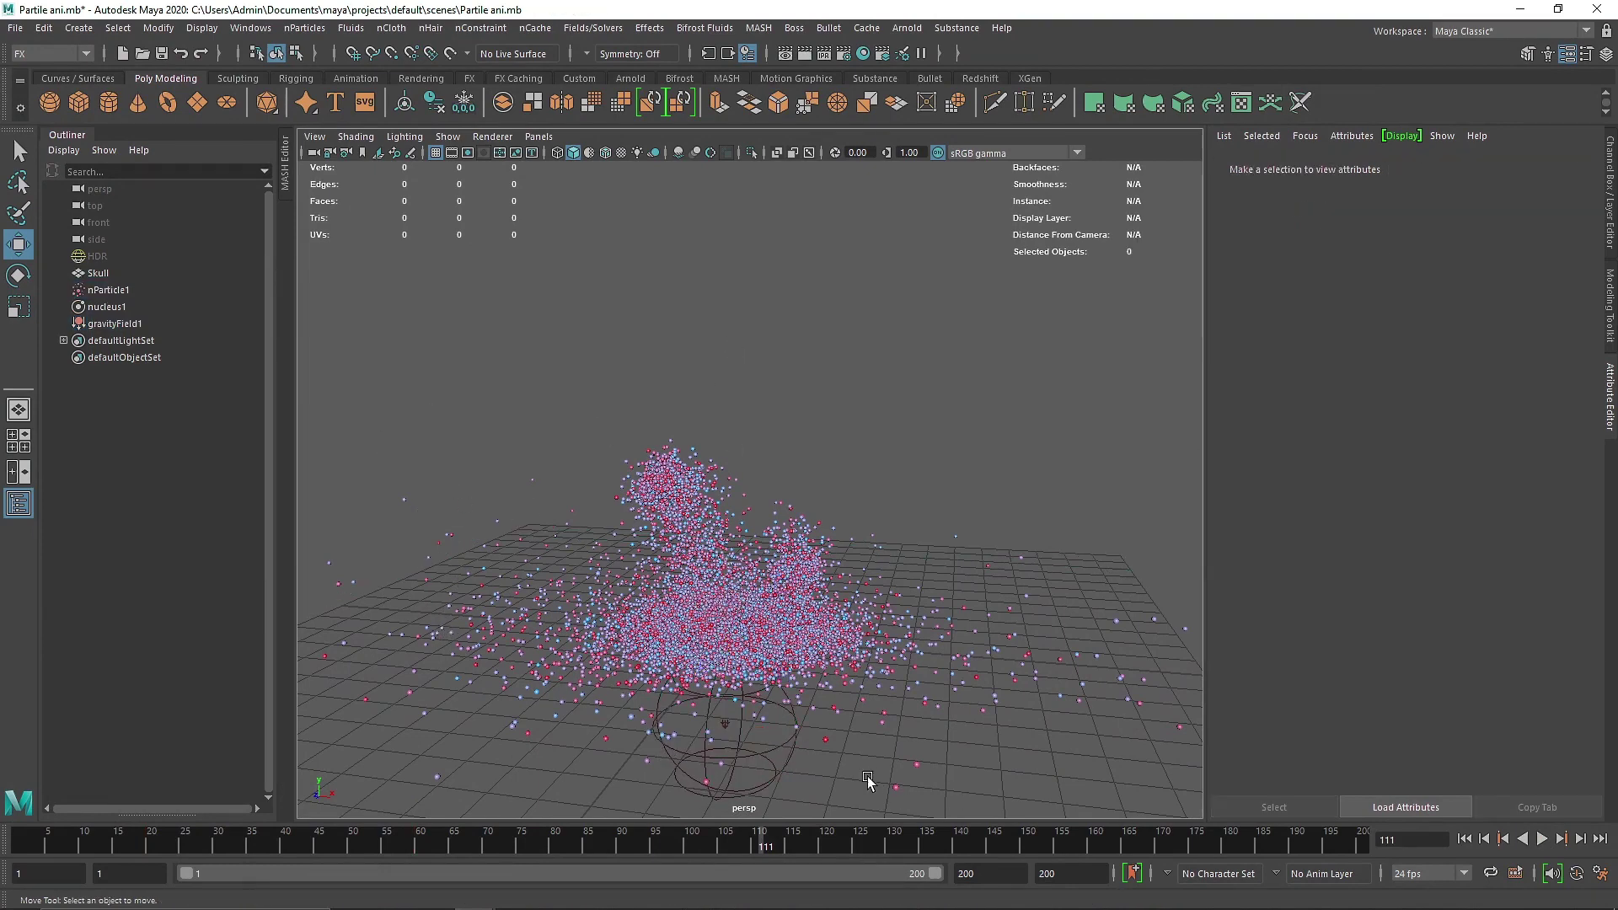
drag(846, 773, 783, 750)
Keyframe the Gravity of nucleus1 at 0 on frame 60, matching the gravity field's last keyframe
click(114, 323)
click(107, 307)
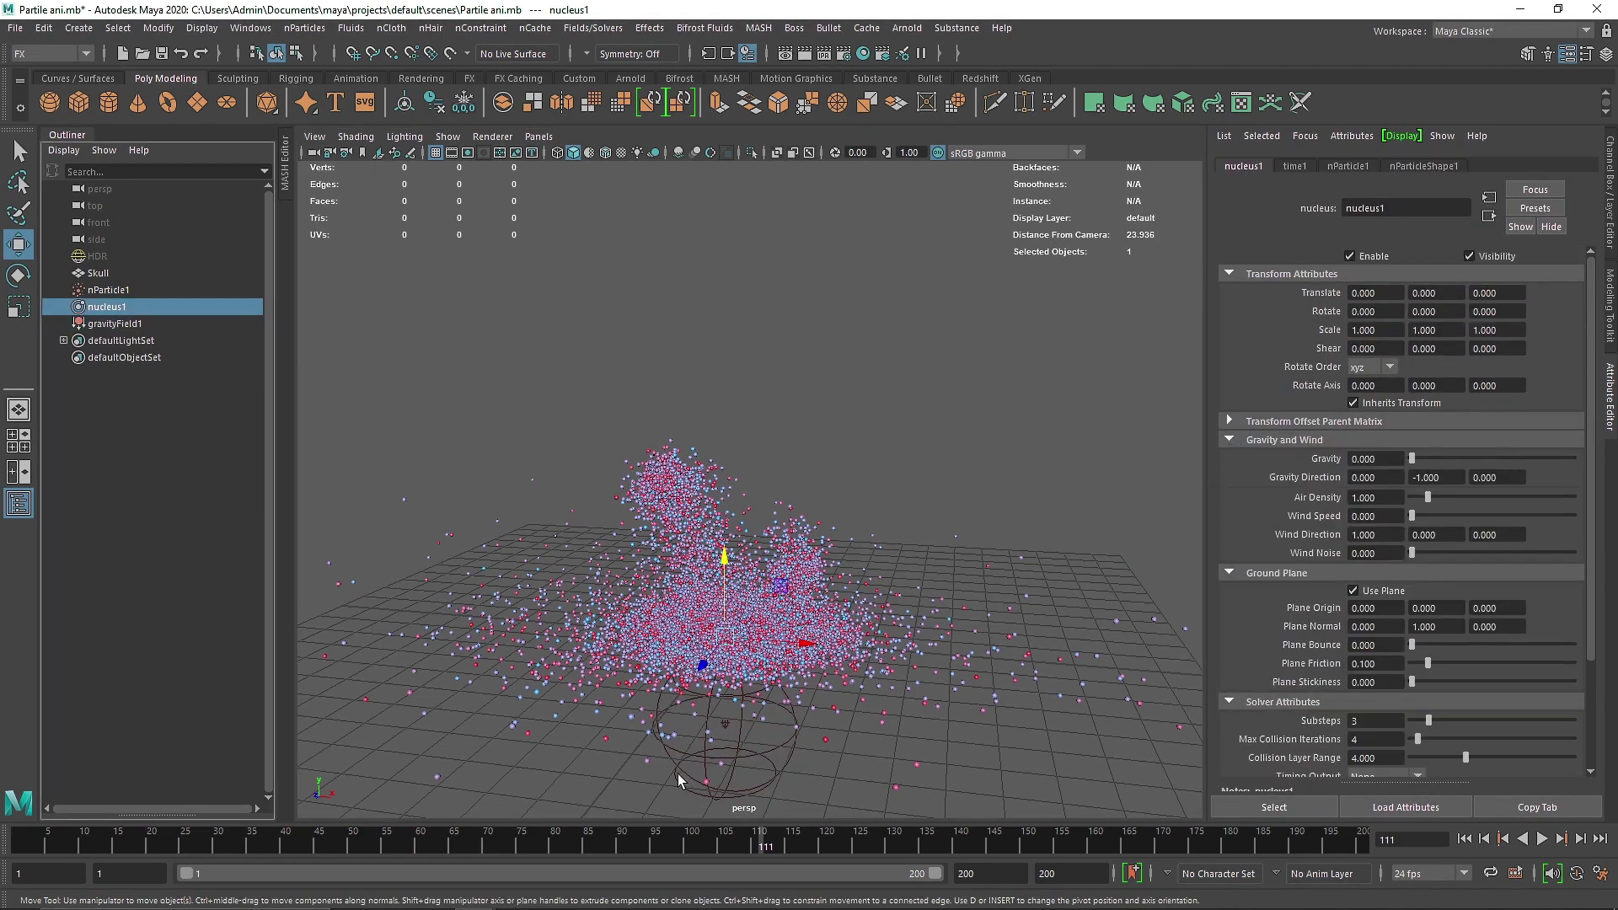
key(alt+v)
click(420, 848)
click(126, 324)
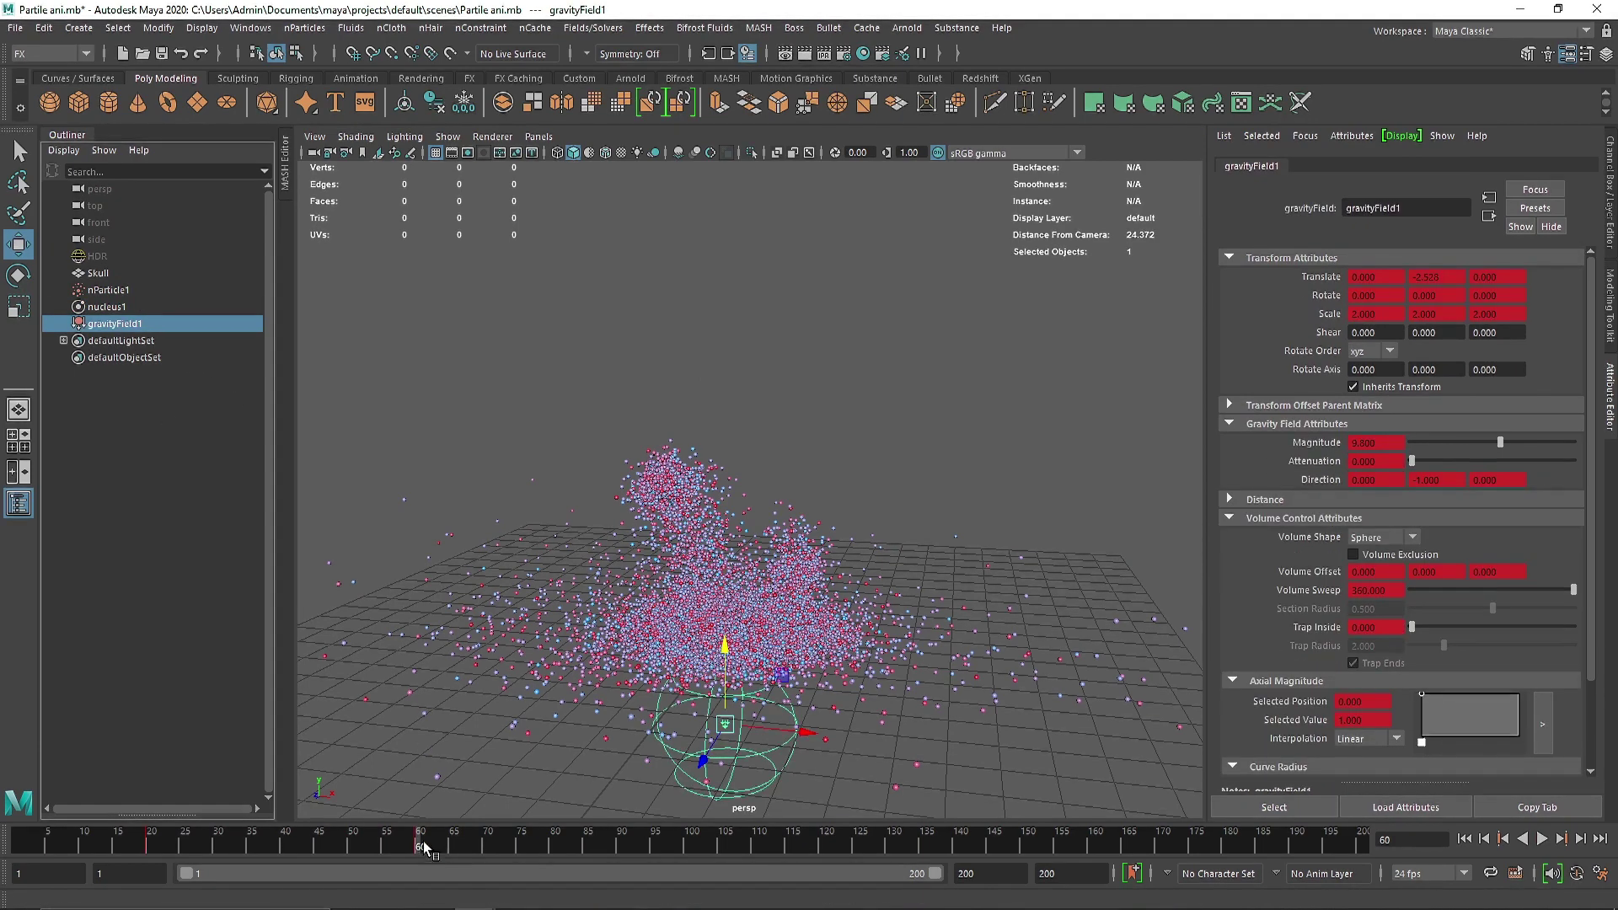
click(116, 307)
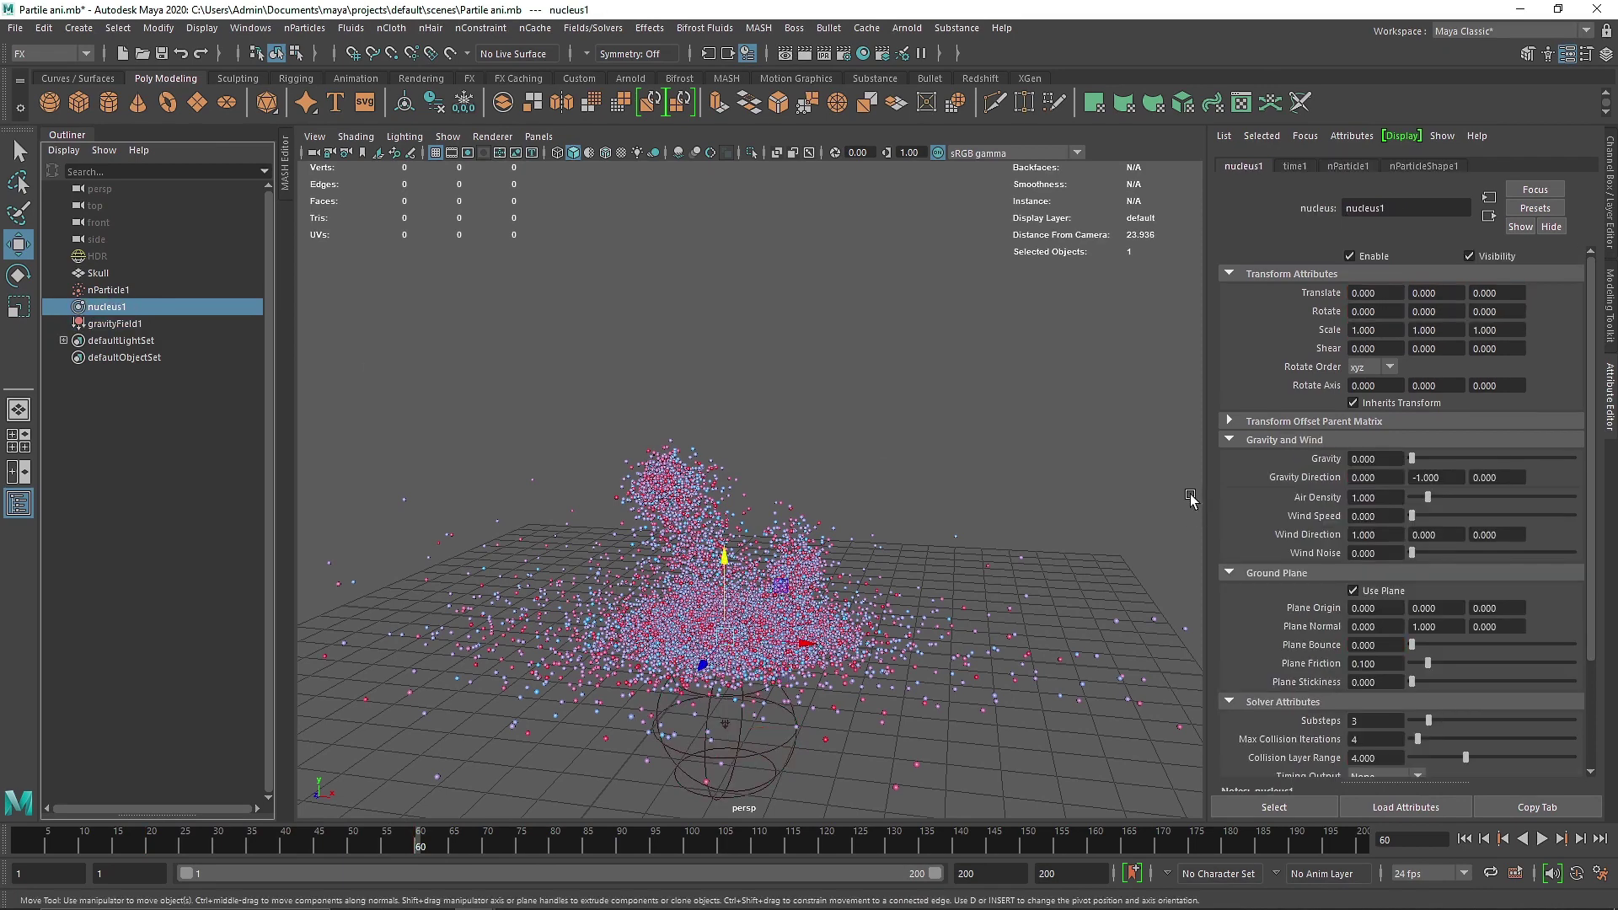
right_click(1334, 462)
click(1378, 489)
Set the Gravity of nucleus1 to 9.8 at frame 65 and keyframe it
key(alt+v)
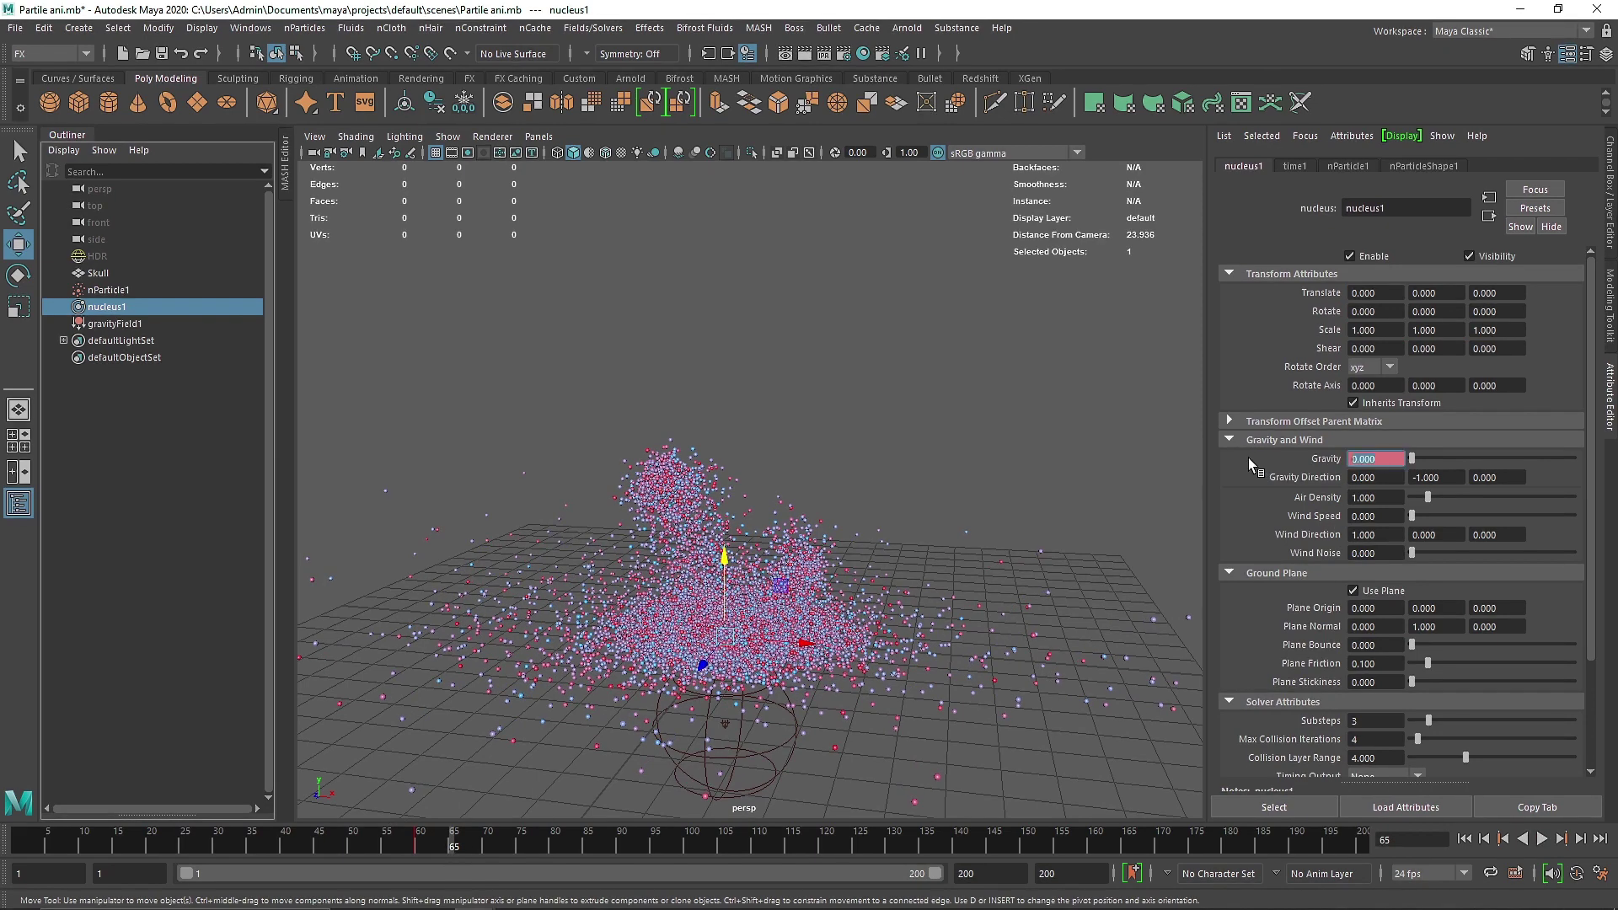
text(9.8)
key(Return)
right_click(1327, 456)
click(1359, 480)
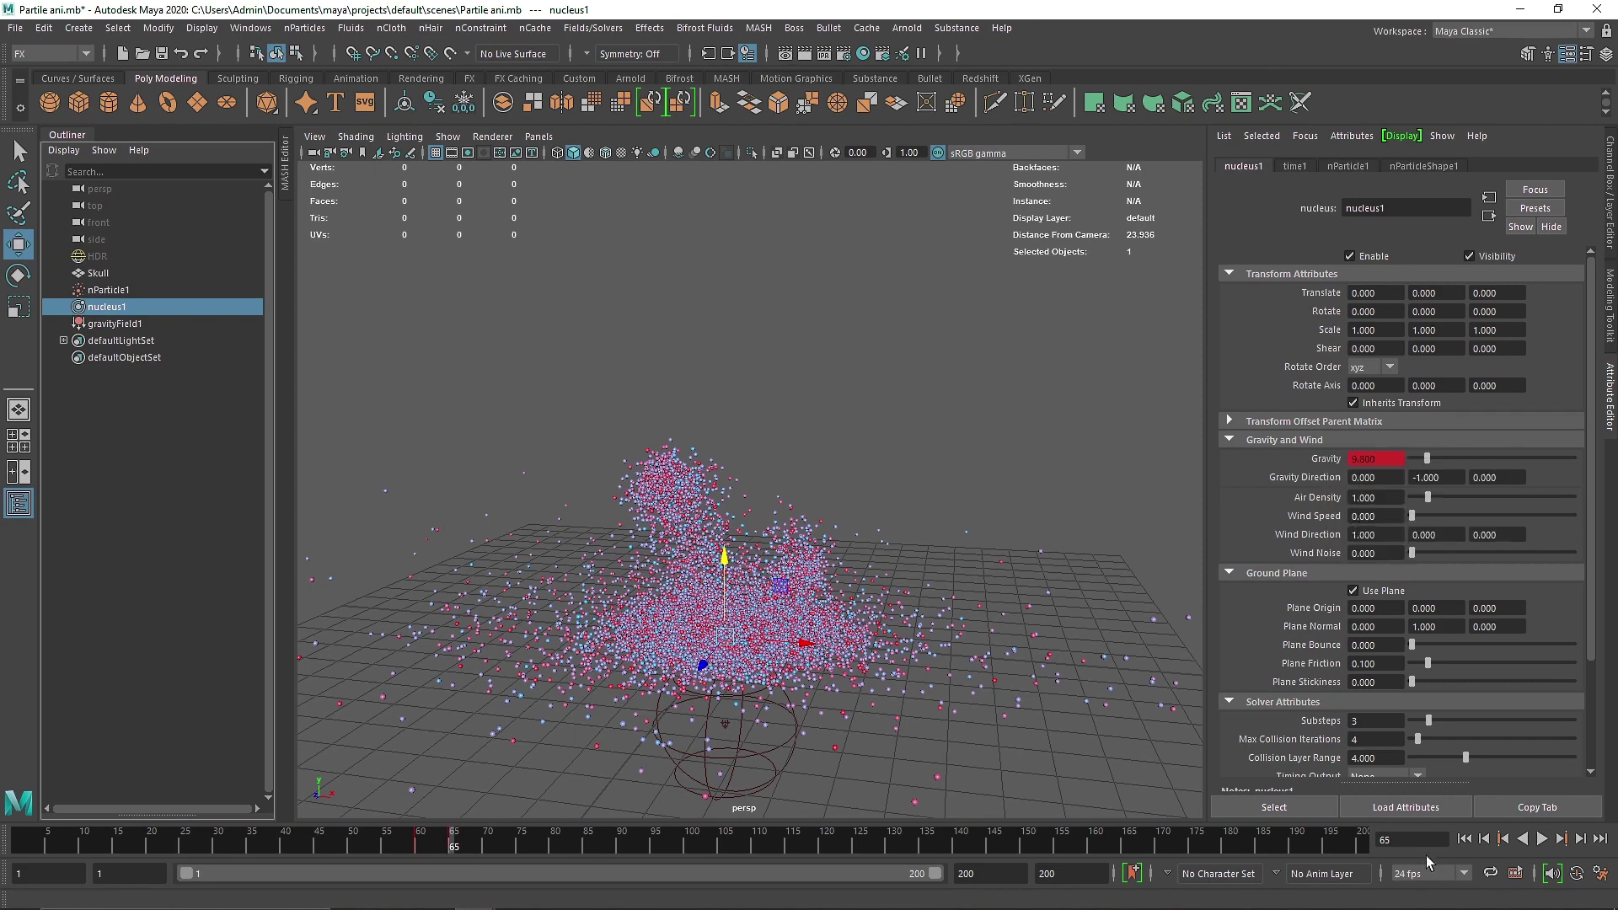
Play the simulation from frame 1 to frame 91 and inspect how the particles settle on the ground
click(1464, 840)
click(1543, 840)
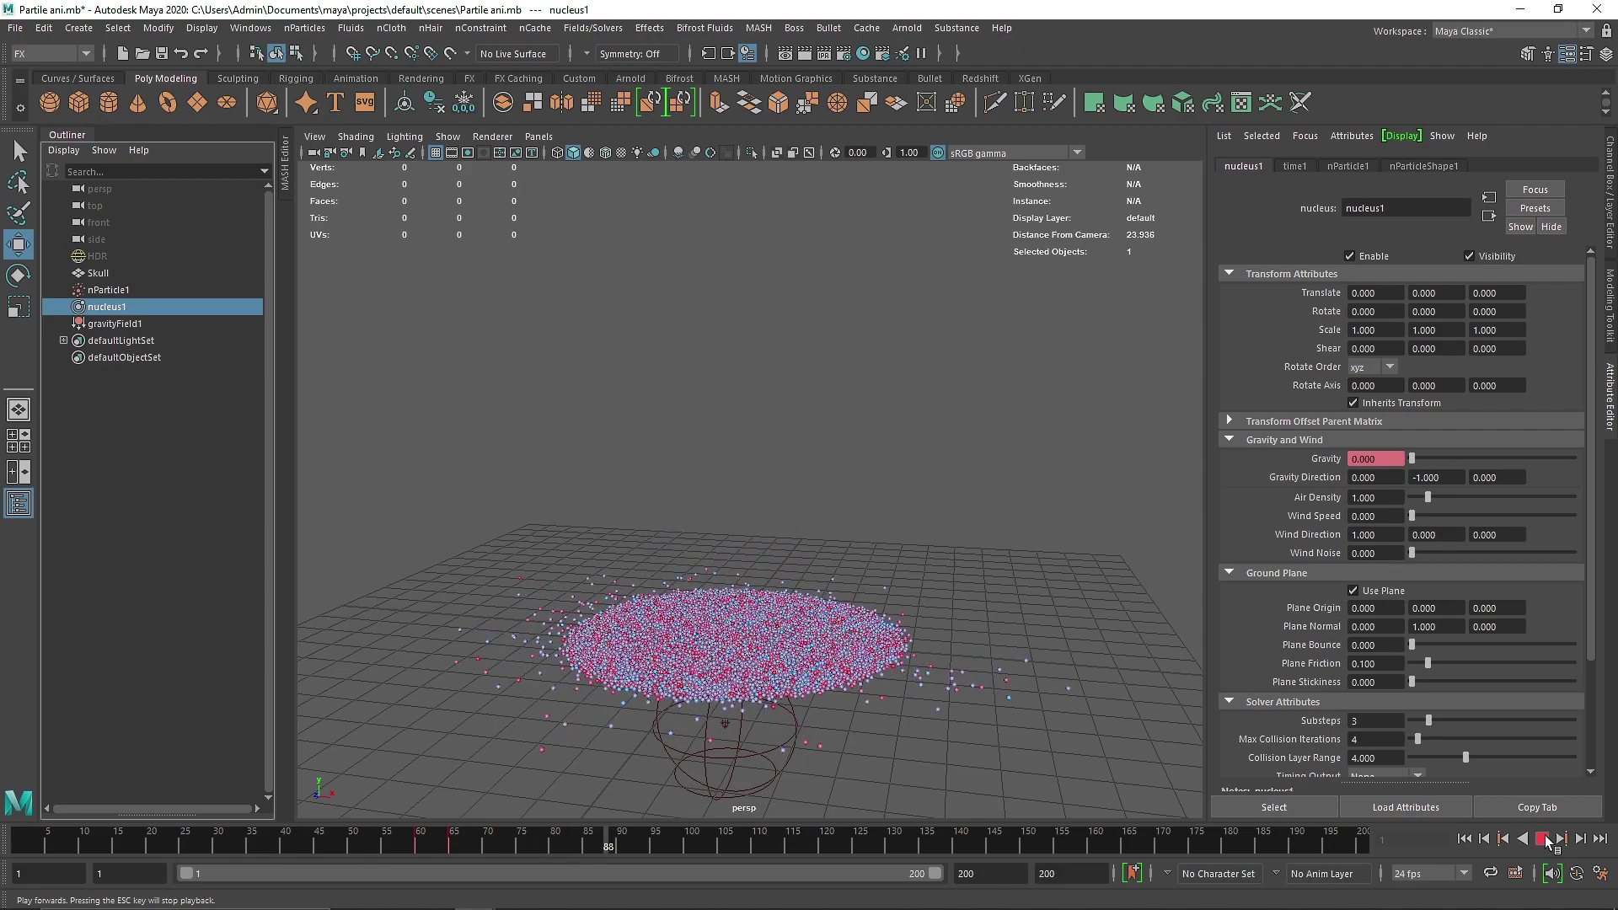
click(1548, 841)
alt+drag(1091, 765, 934, 732)
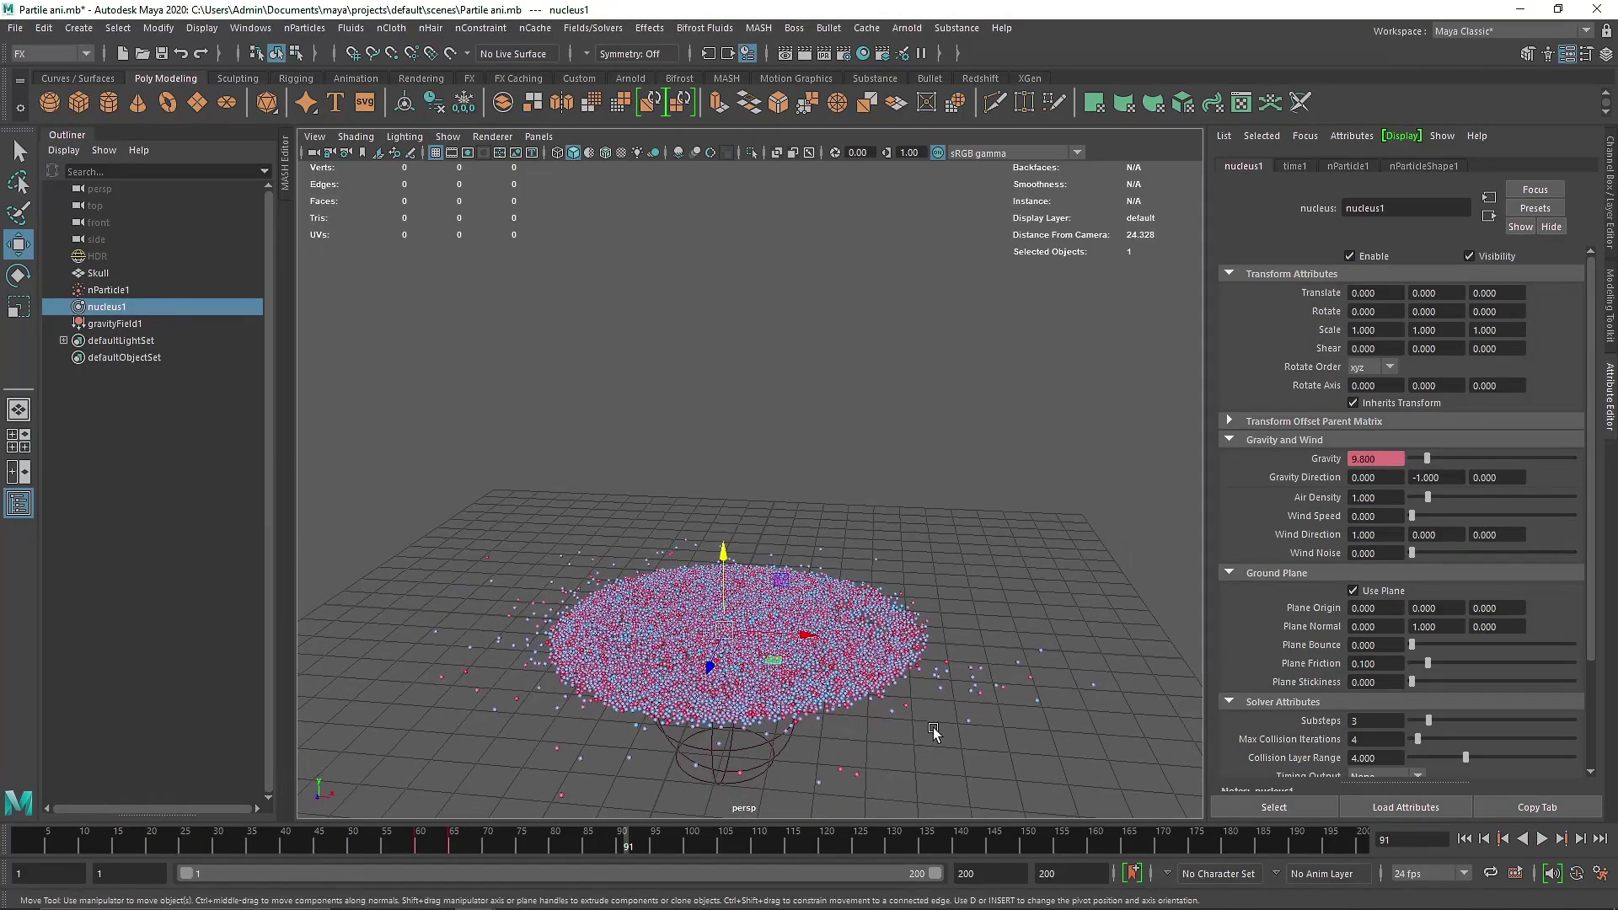
Set the playback and animation end times to frame 100, and return to frame 1
click(980, 873)
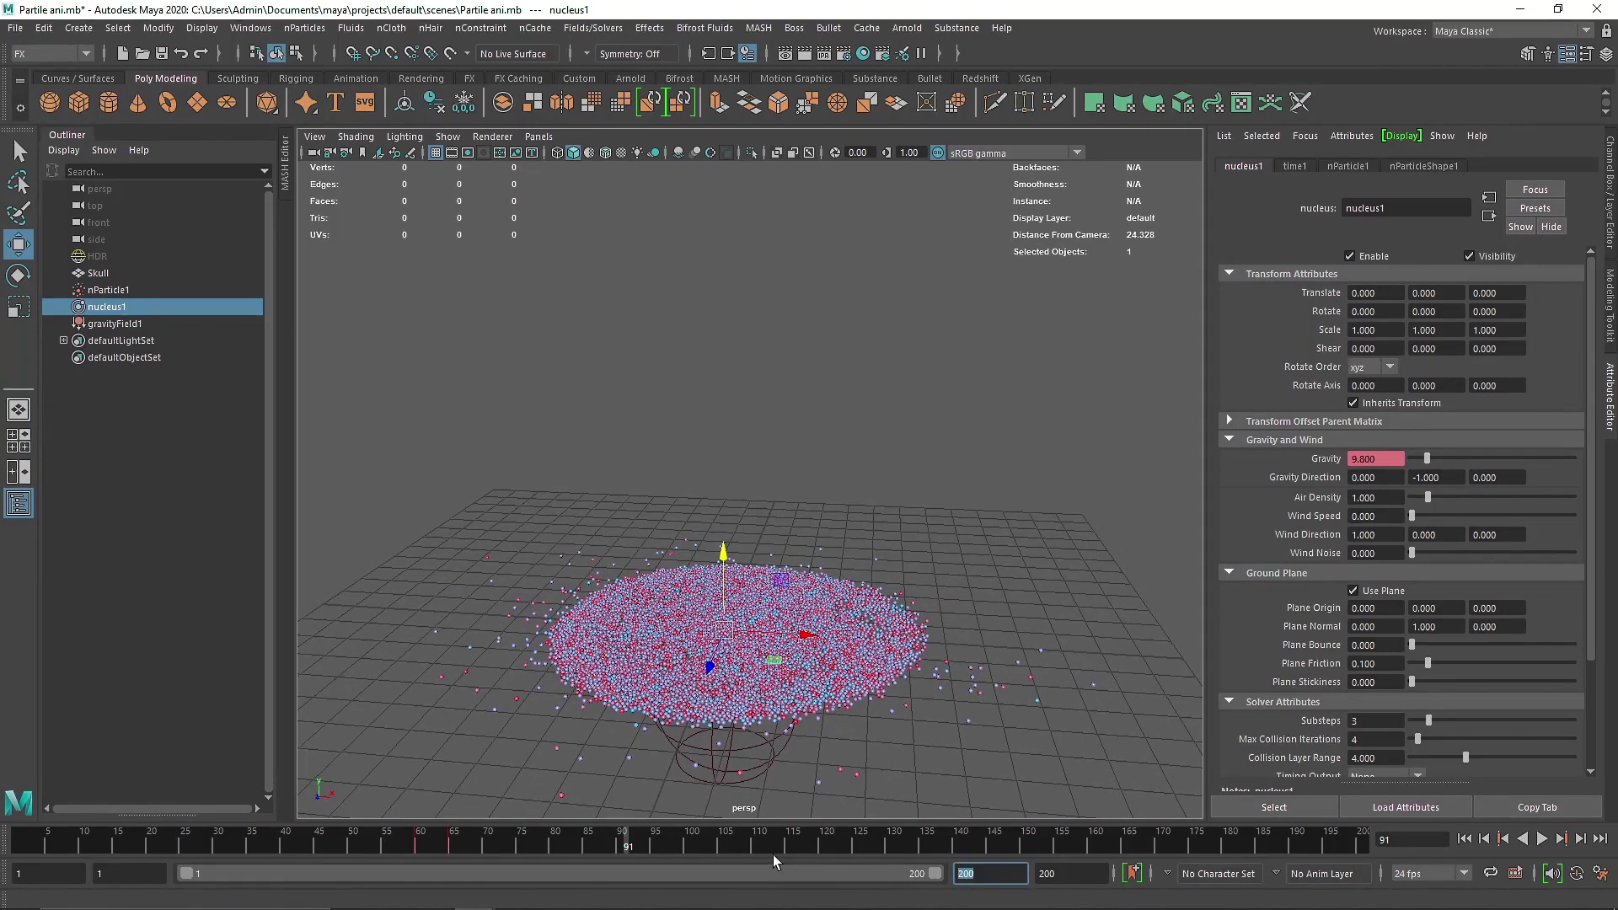
text(100)
key(Return)
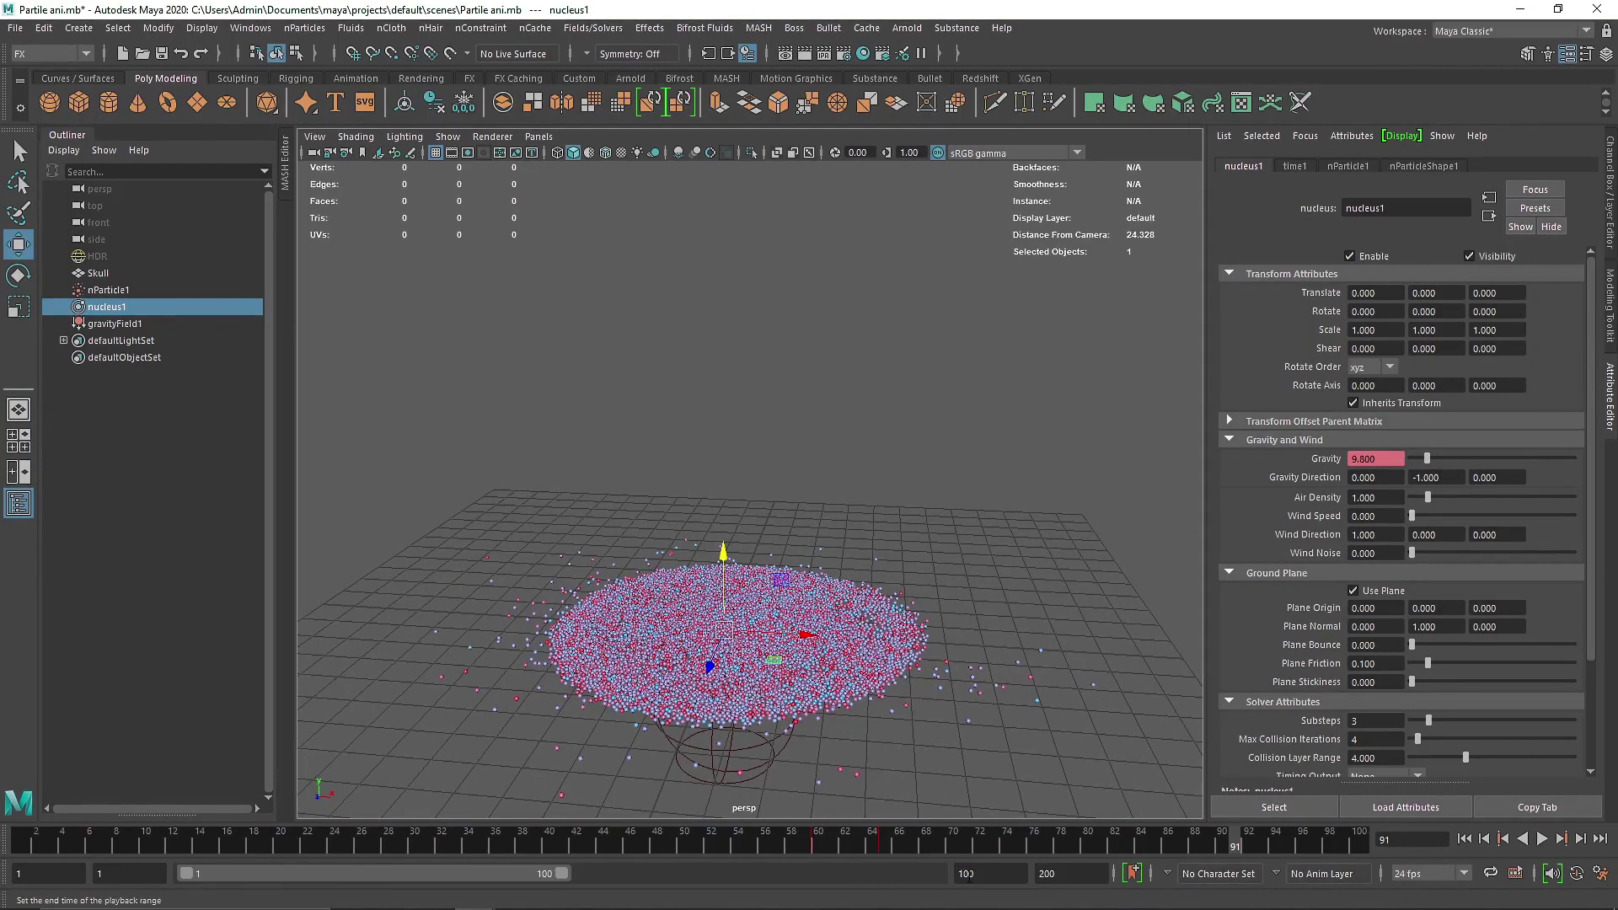
text(100)
key(Return)
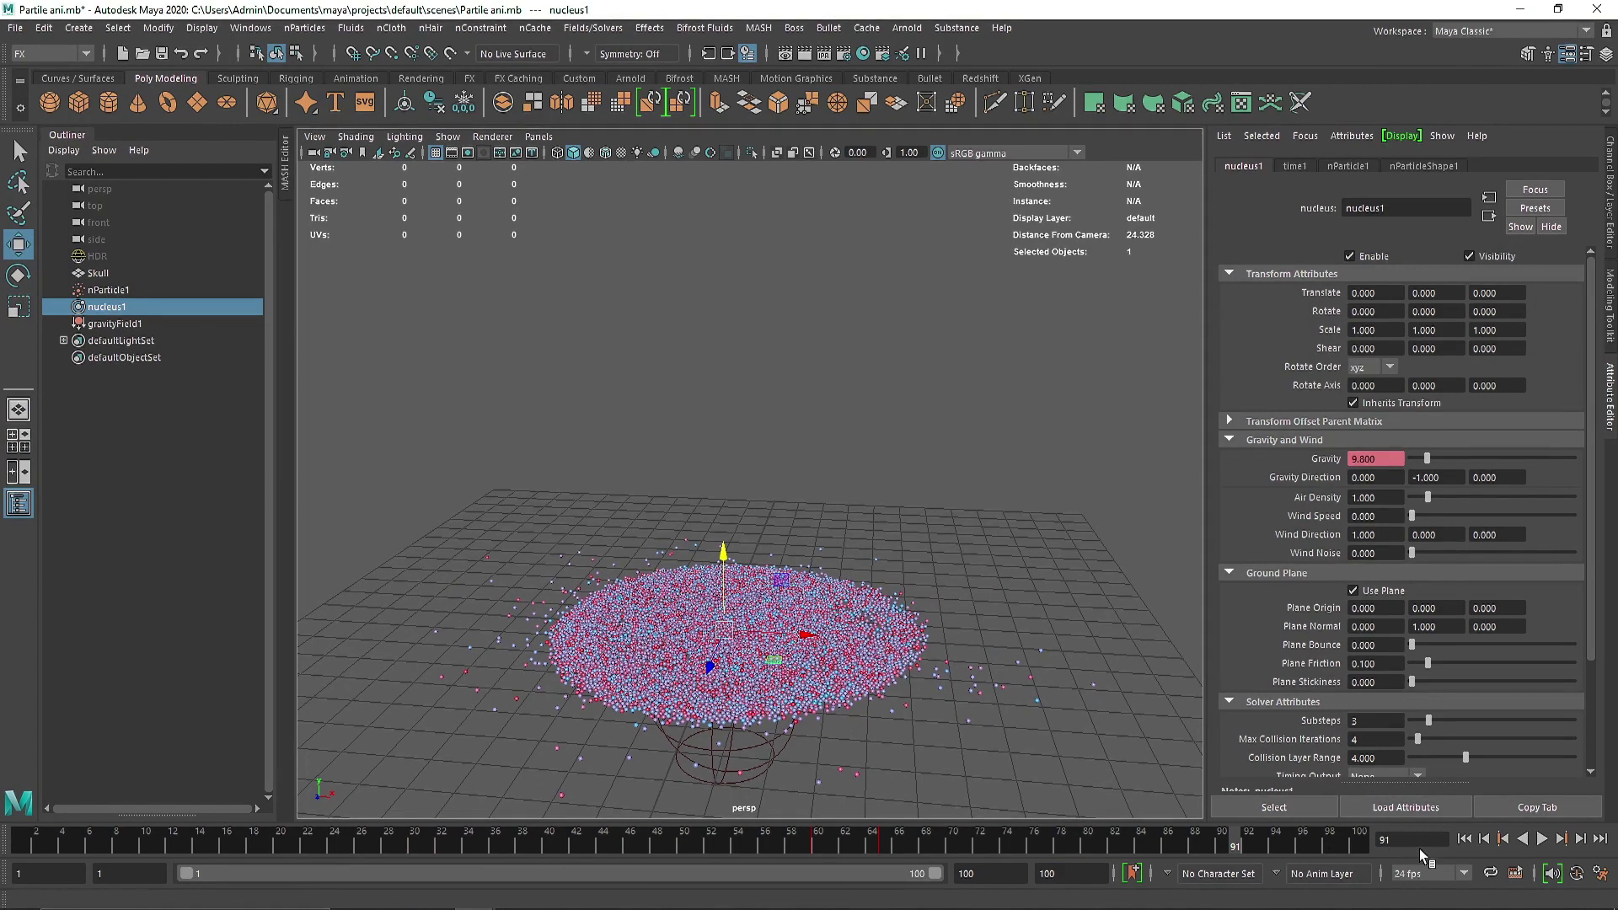
click(1415, 839)
text(1)
key(Return)
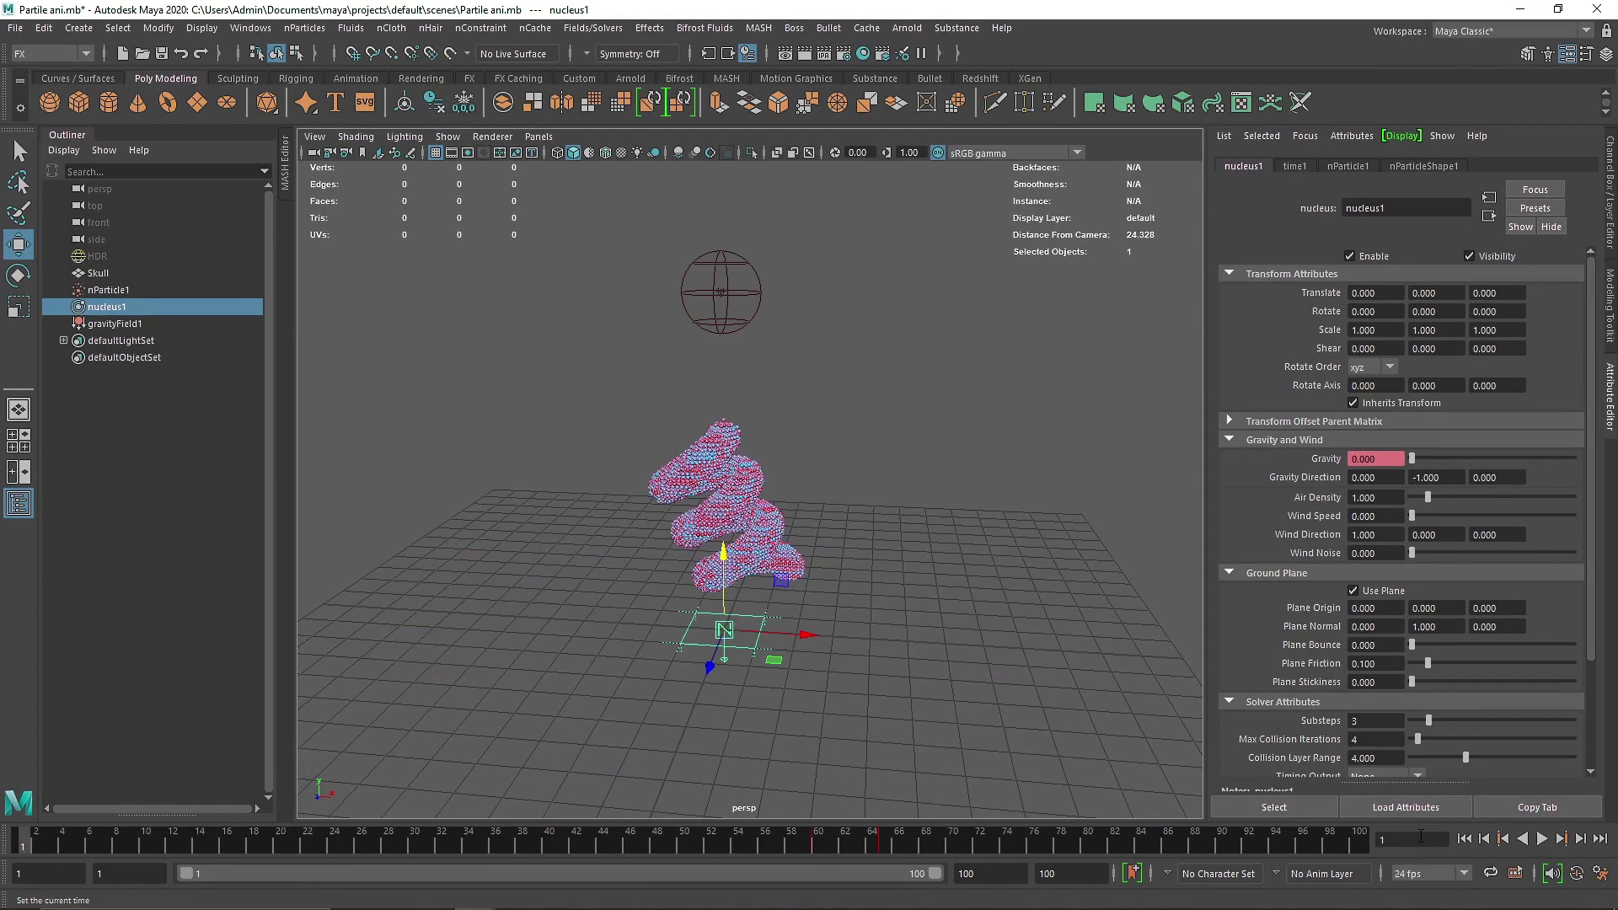
Move the nucleus Gravity keyframe from frame 65 to frame 61 by cutting and pasting it
right_click(879, 842)
click(914, 542)
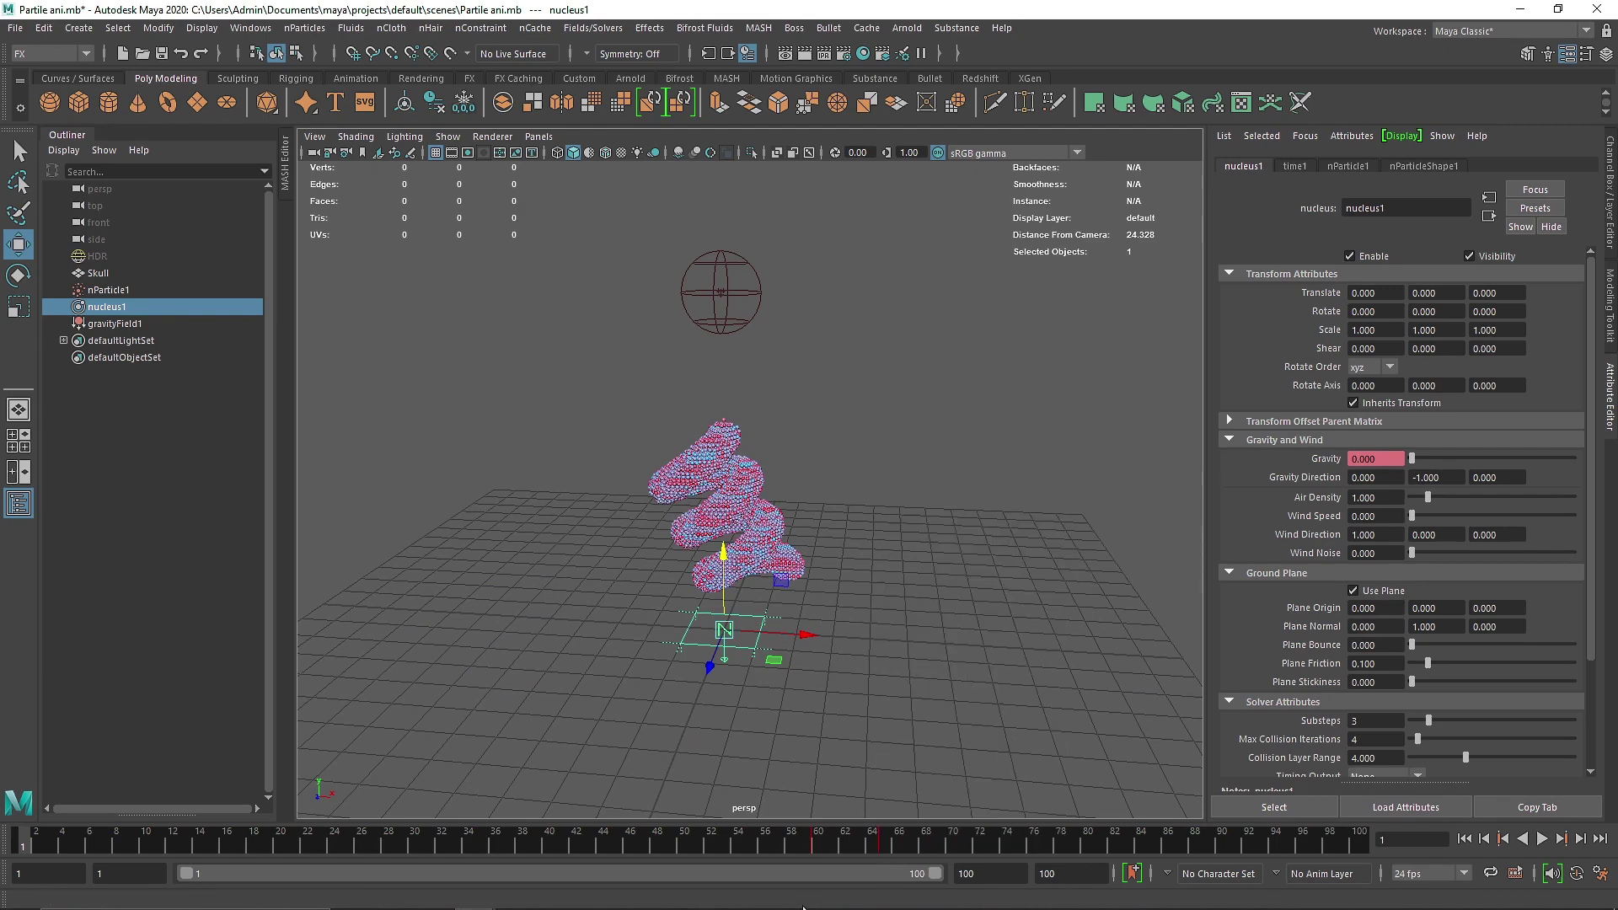
click(879, 848)
right_click(879, 847)
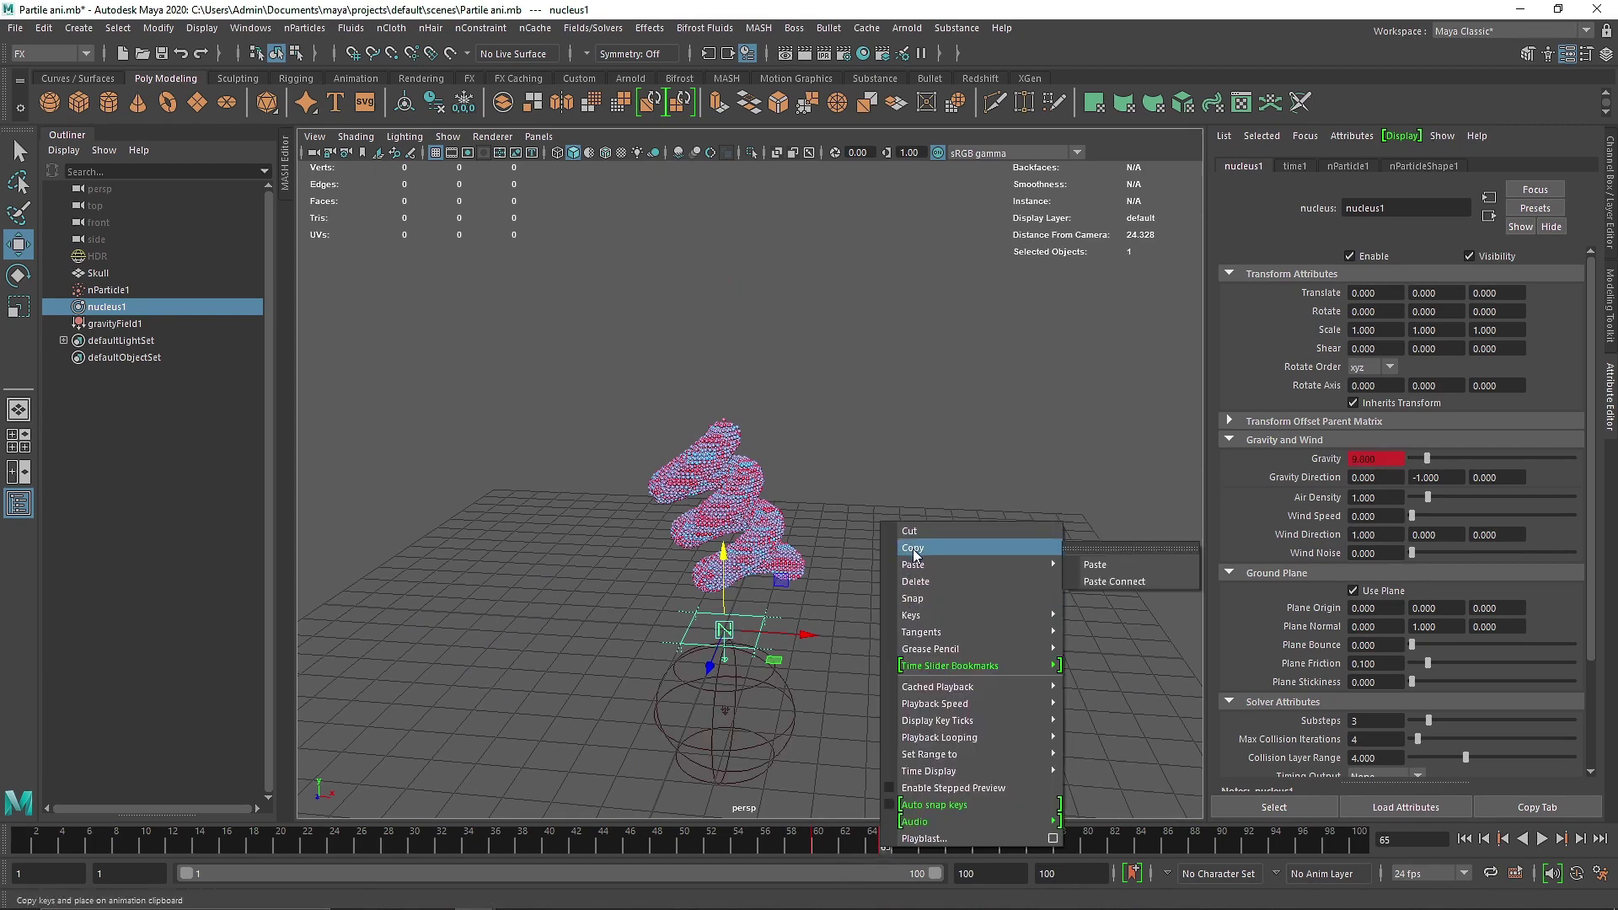
click(919, 532)
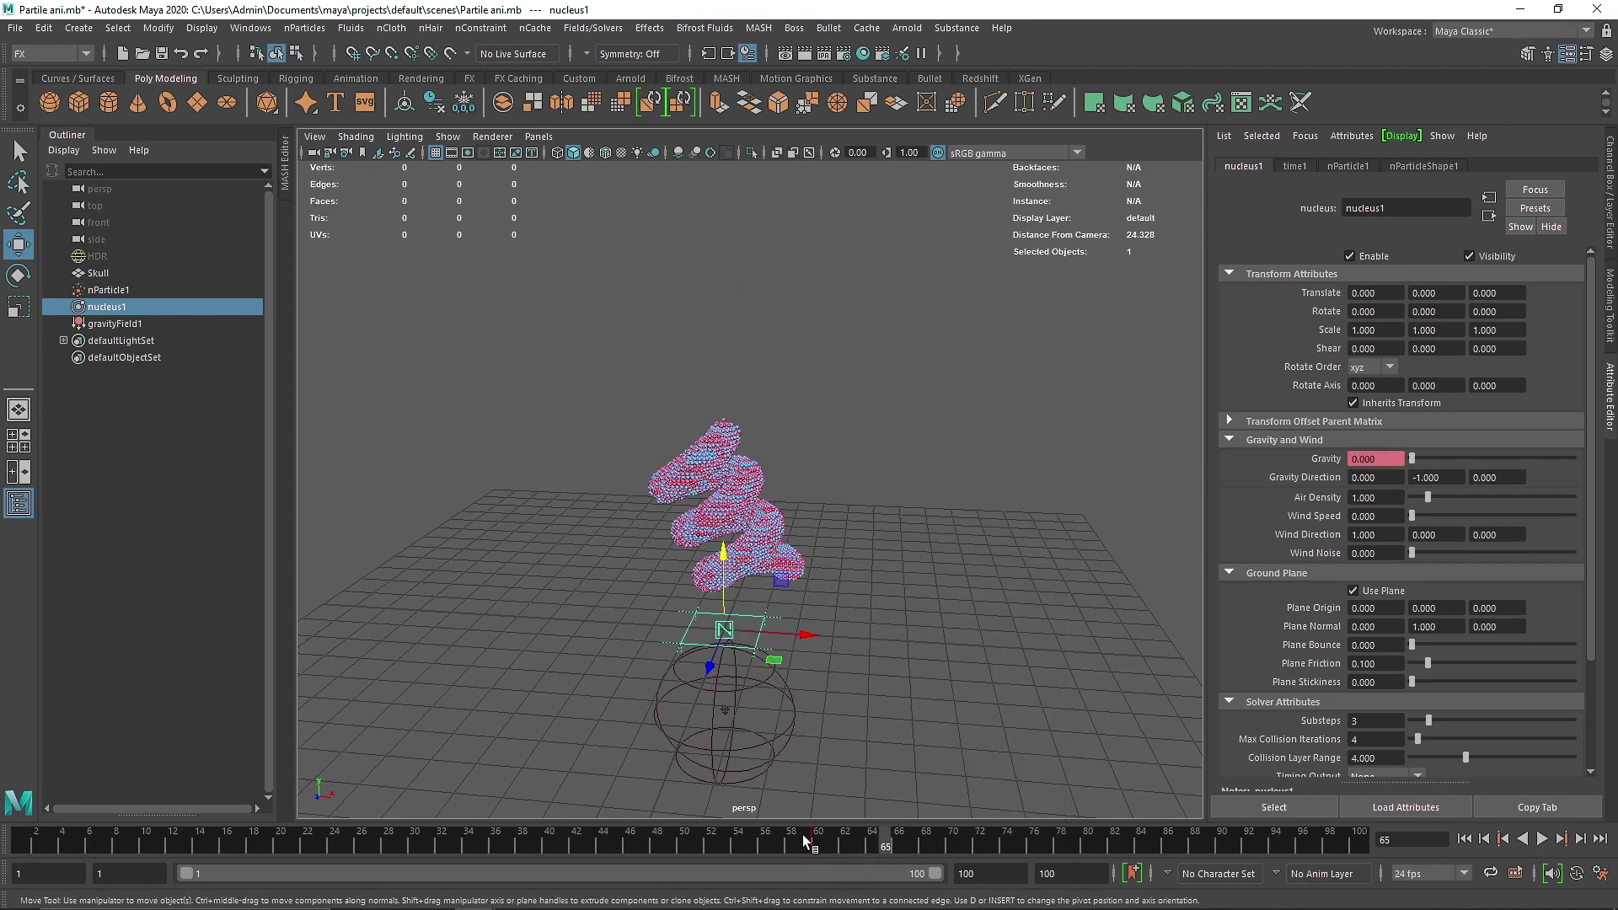
click(826, 844)
right_click(826, 844)
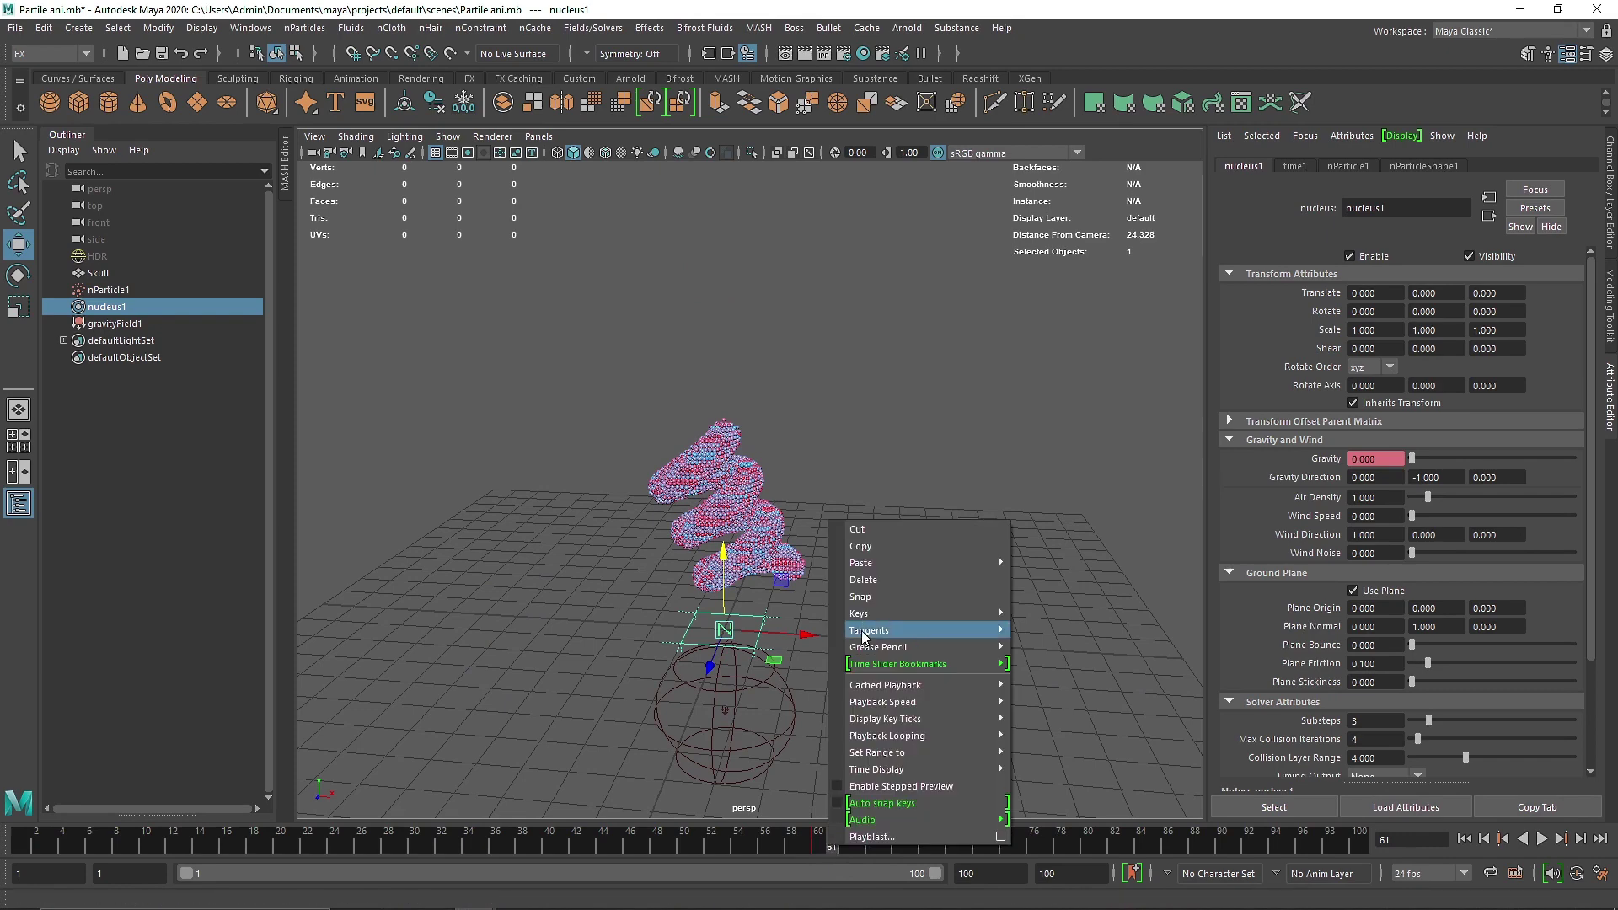
mouse_move(921, 566)
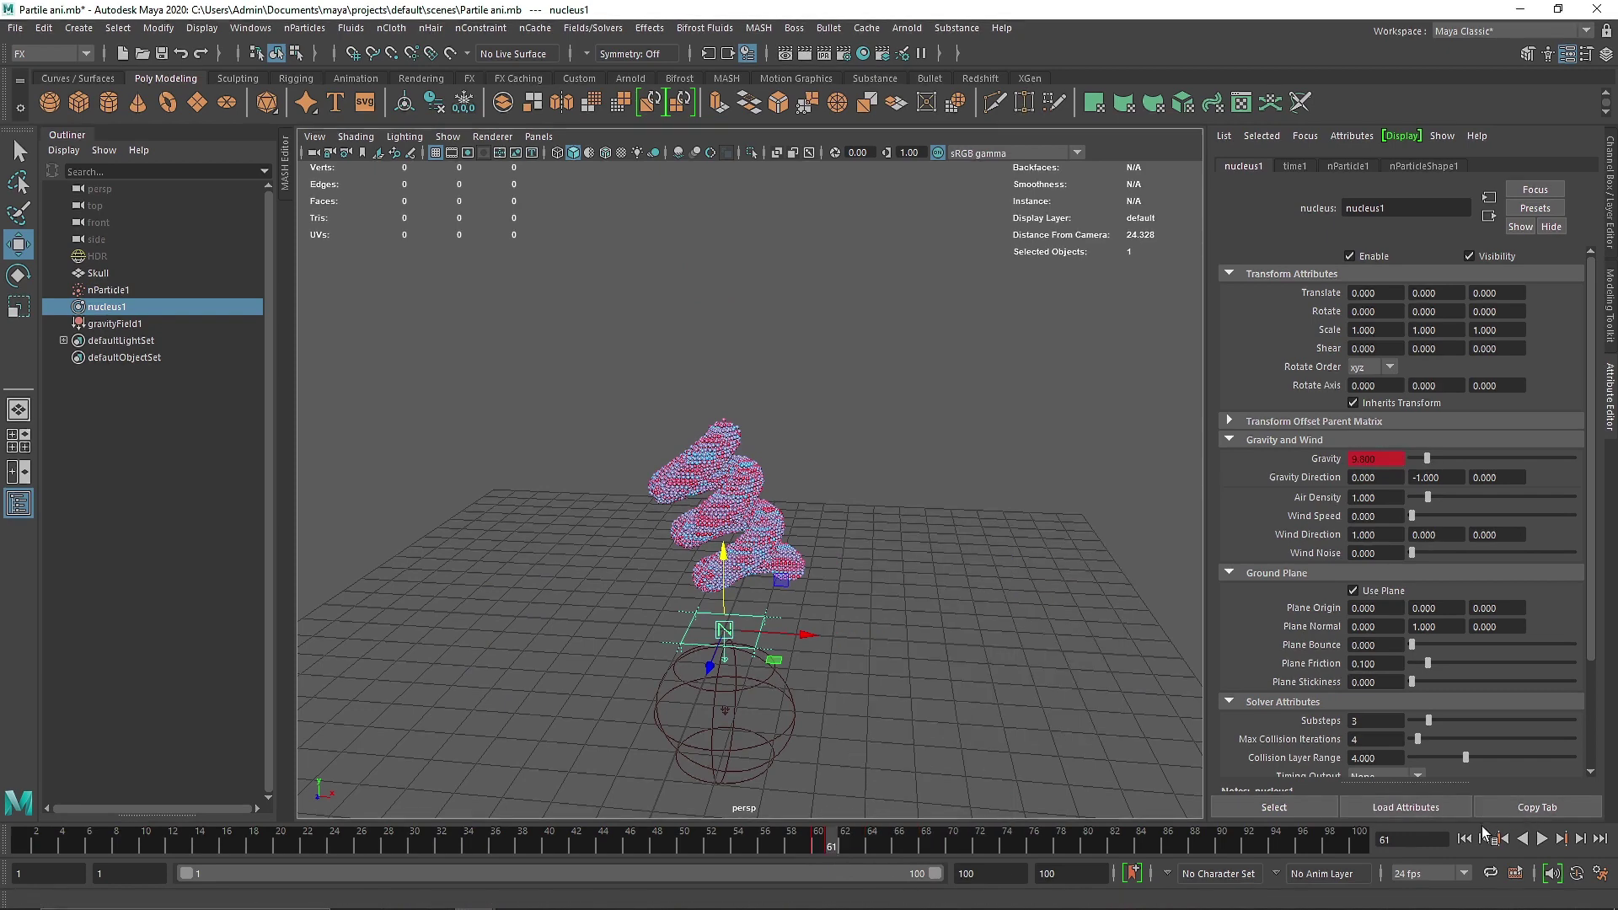
Keyframe the gravity field's scale at 0.8 in X, Y and Z on frame 20, and start playing the simulation
click(1464, 840)
drag(559, 383, 841, 306)
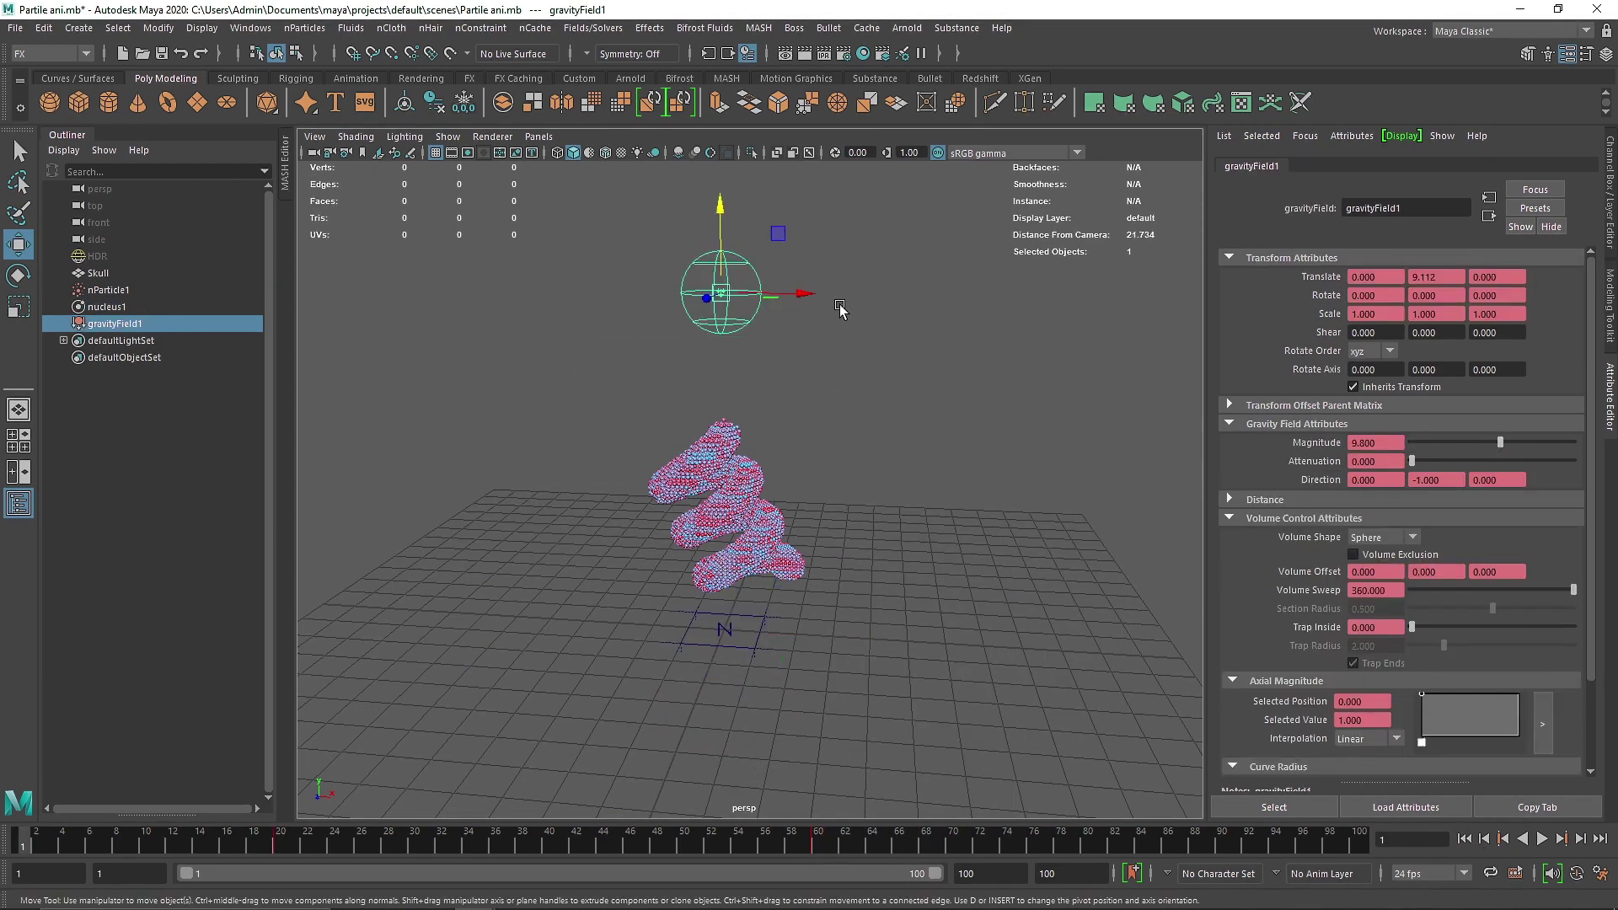
click(1562, 839)
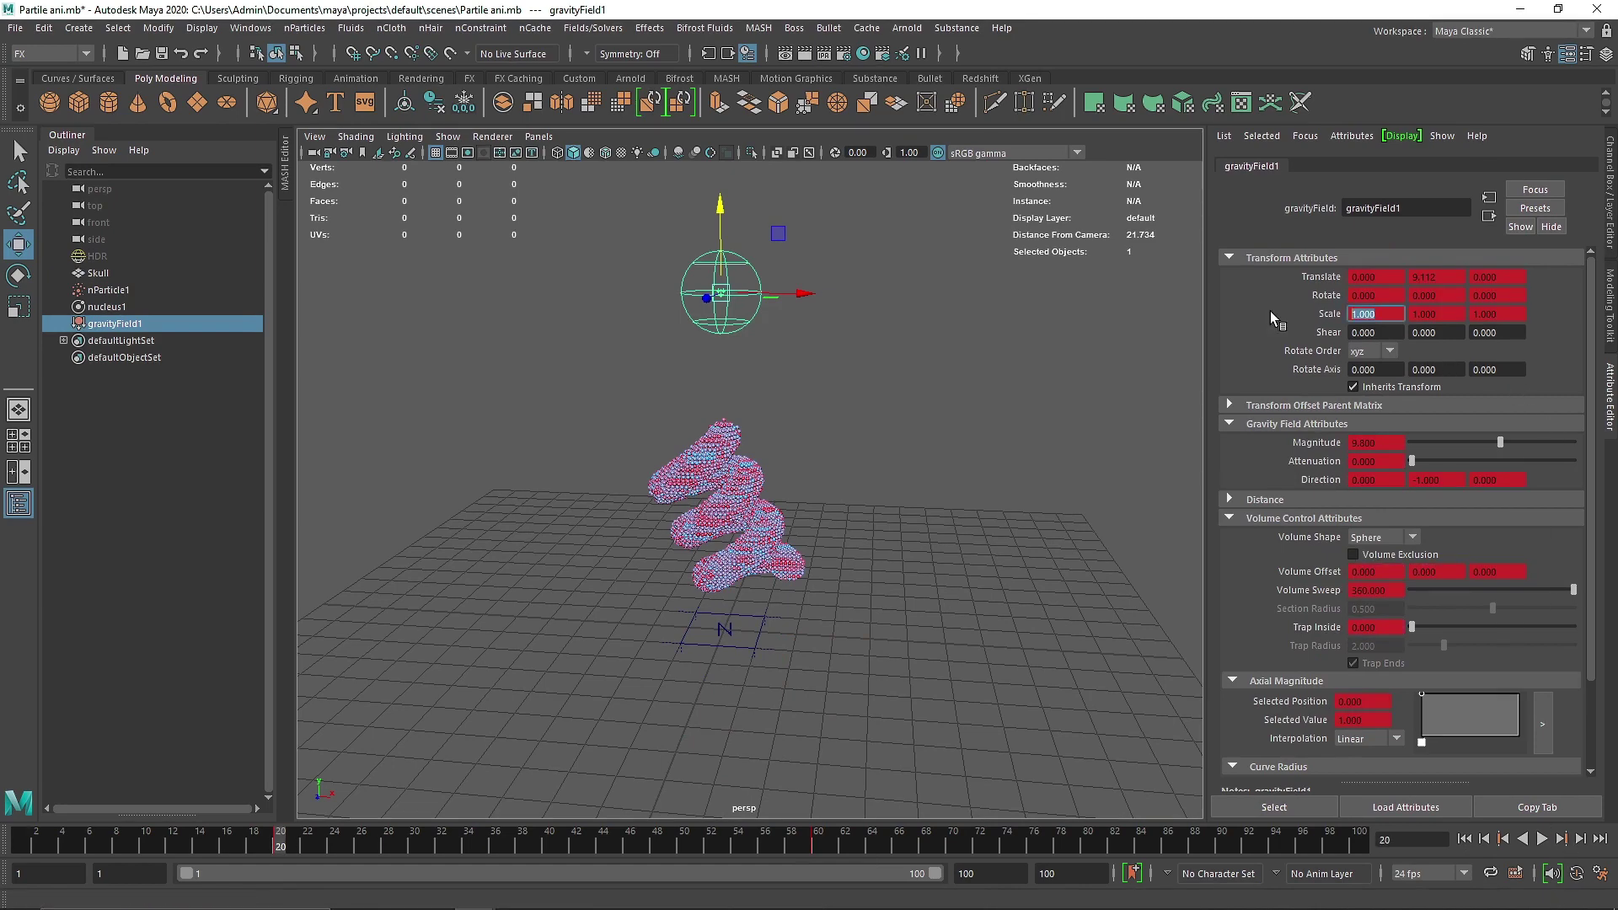
text(0.8)
key(Return)
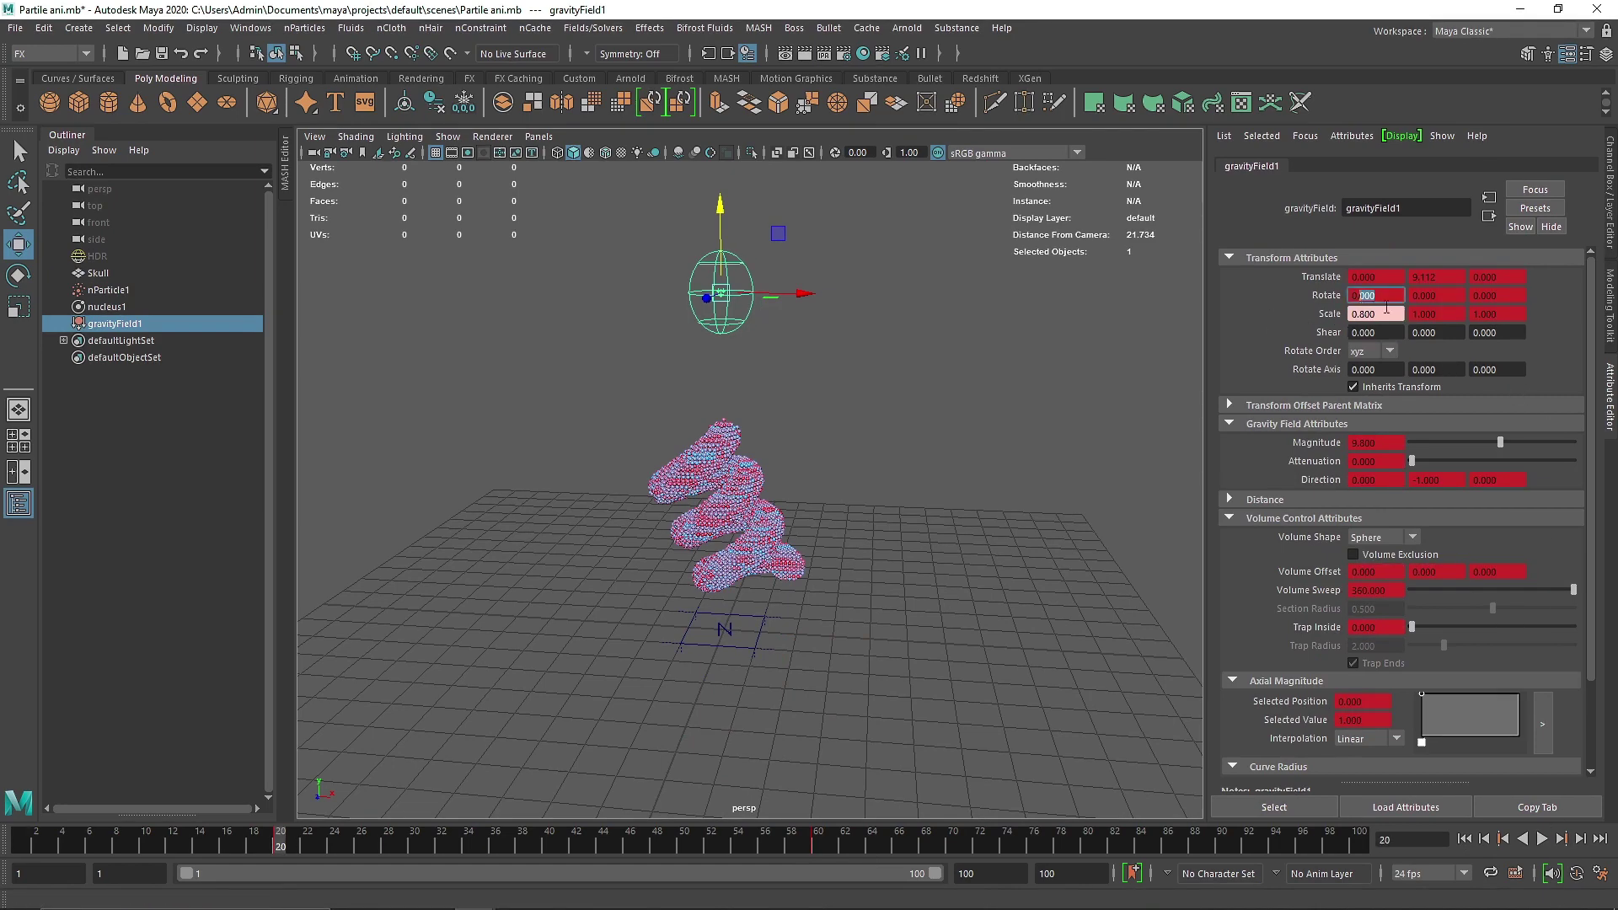
text(0.8)
key(Tab)
right_click(1385, 315)
click(1374, 332)
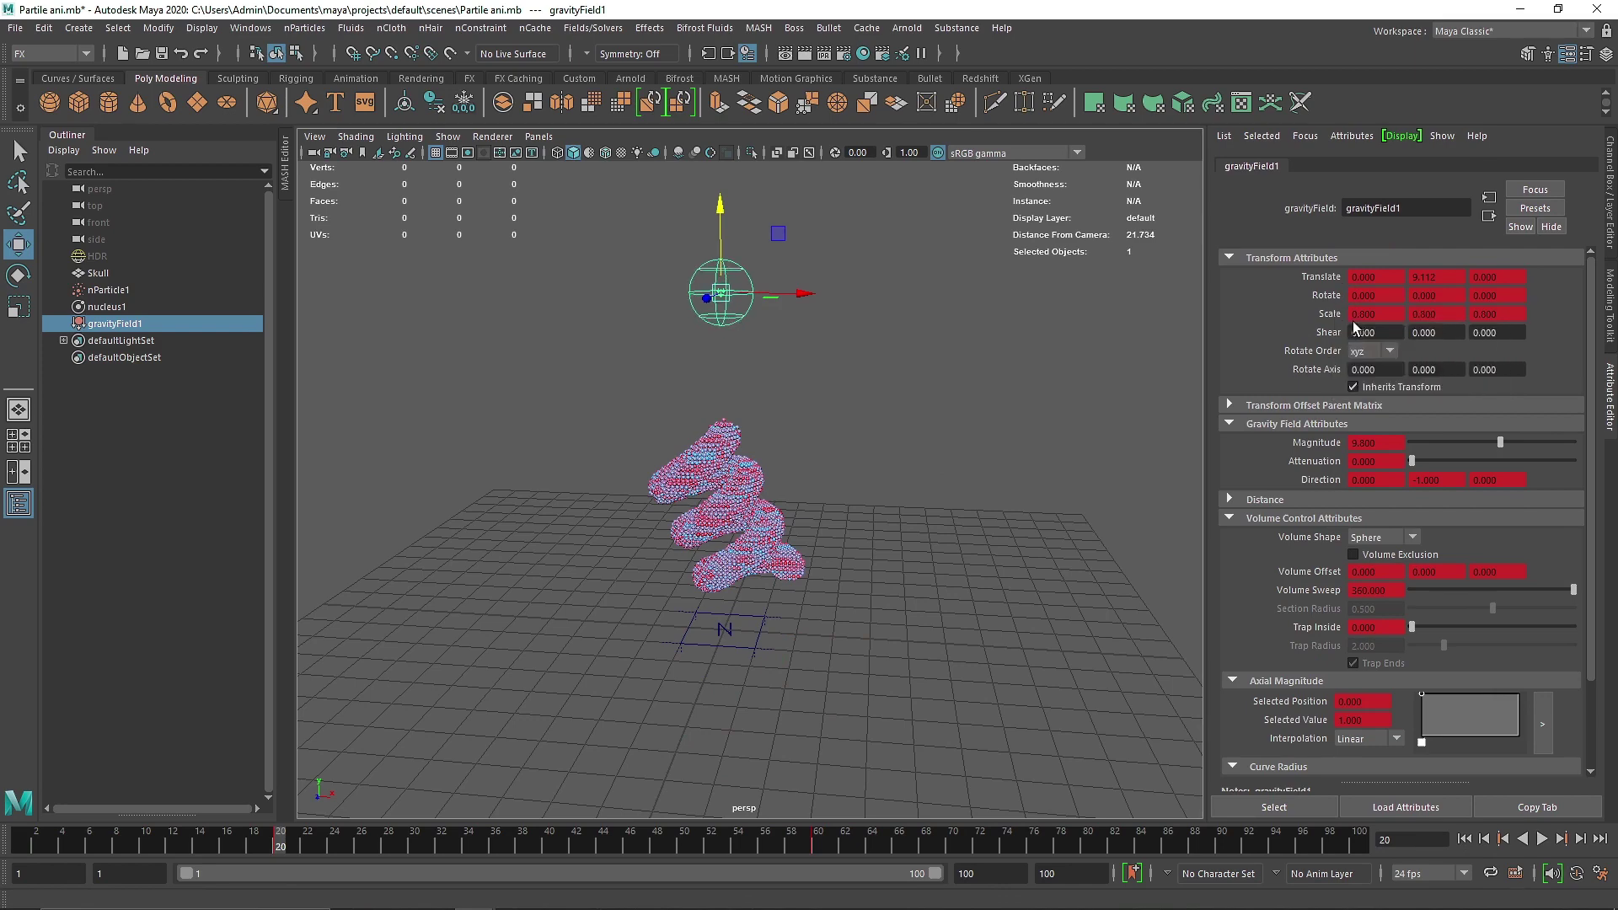
click(1542, 839)
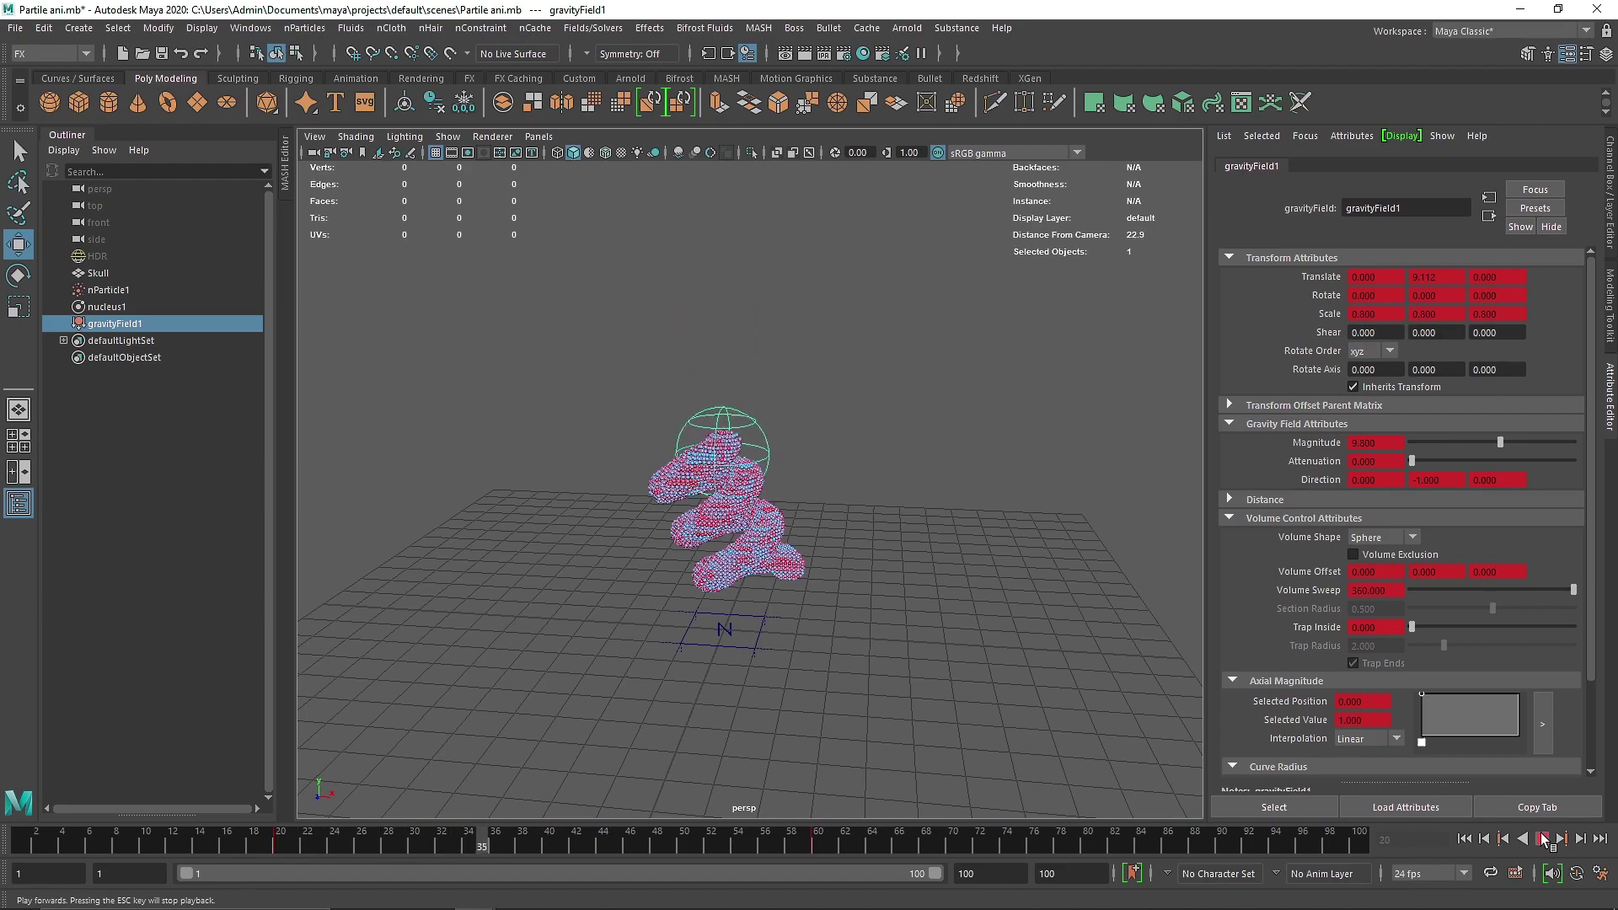
Stop the playback around frame 57 and inspect the collapsing helix particles up close, selecting the nParticle object
click(1542, 840)
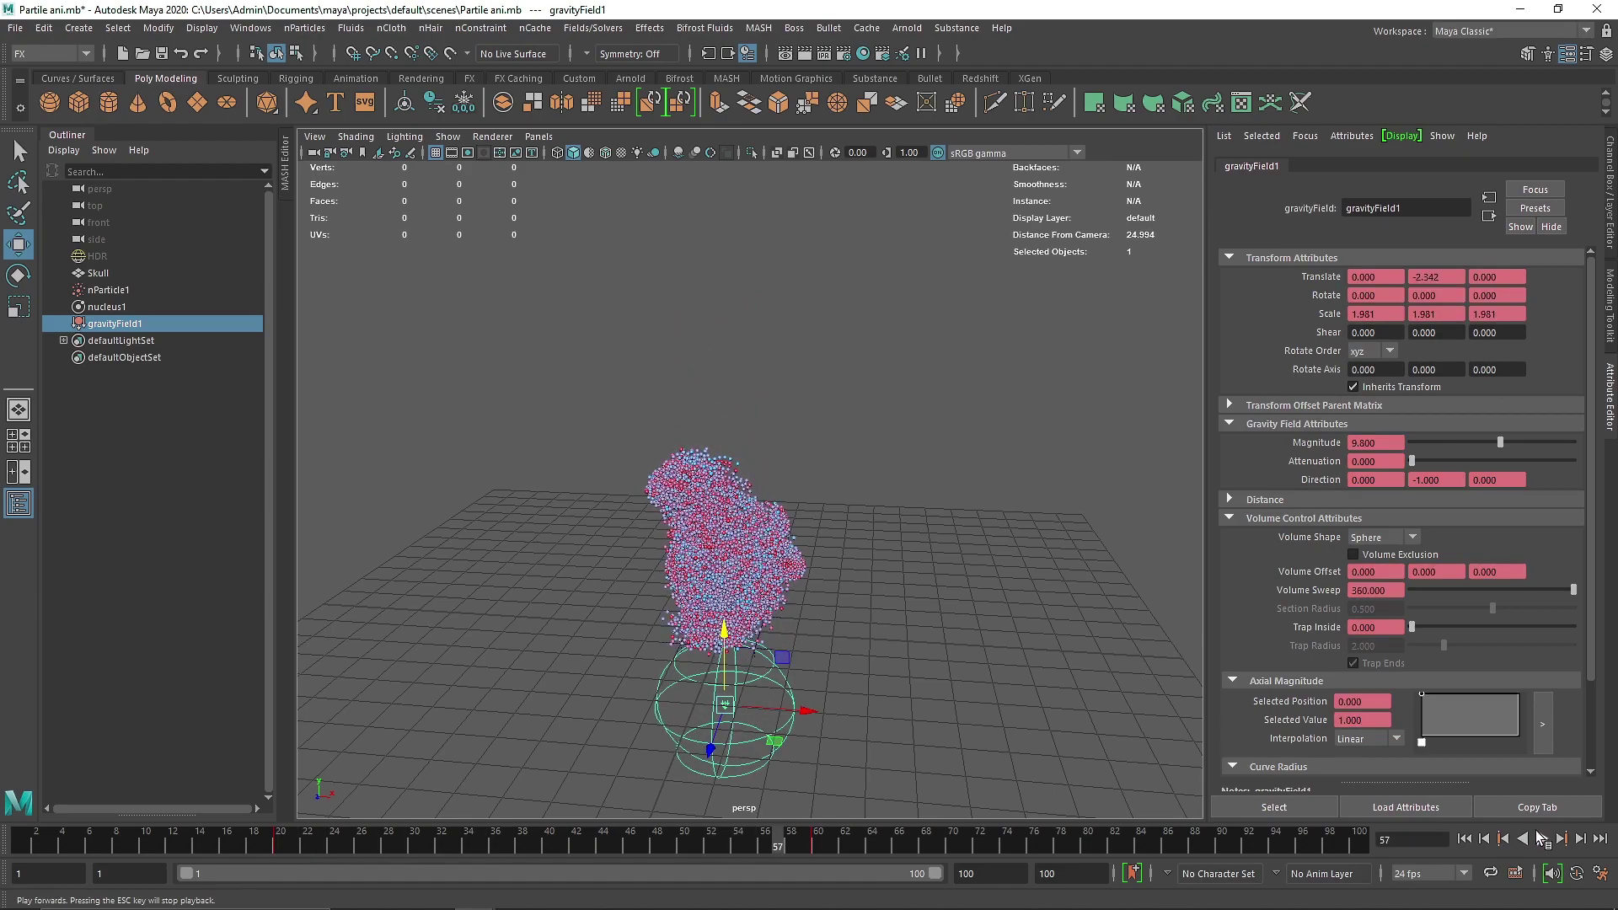
scroll(891, 540, up, 4)
alt+drag(885, 543, 653, 628)
alt+drag(858, 572, 969, 540)
click(754, 587)
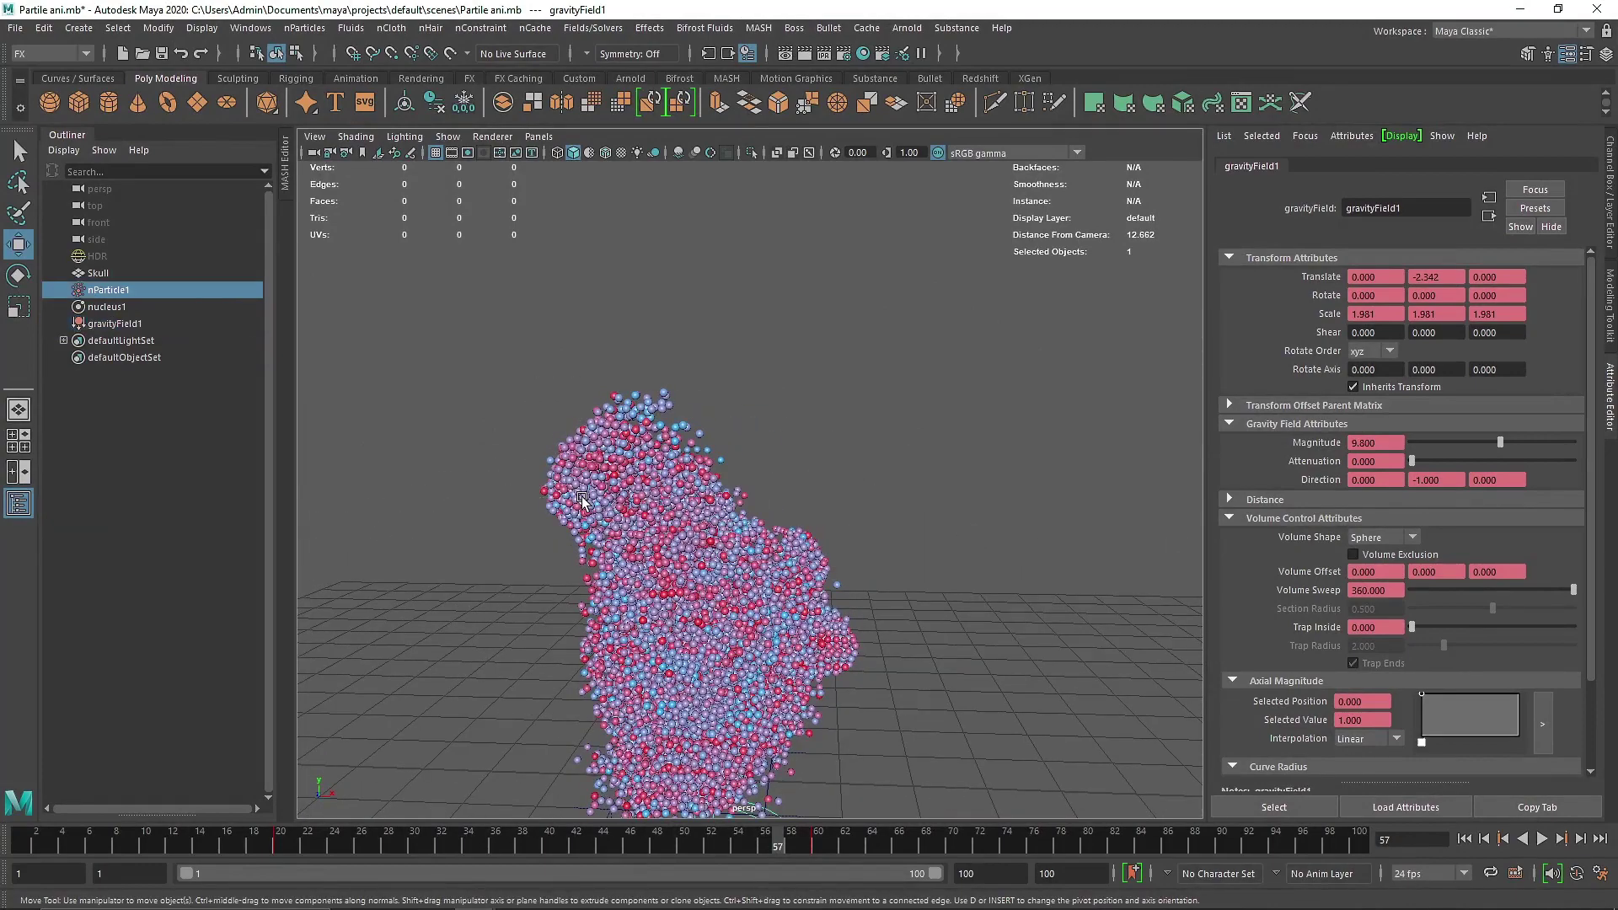
Replay the simulation from frame 1 to frame 82, inspect the particles spread on the ground, and return to frame 1
click(1467, 840)
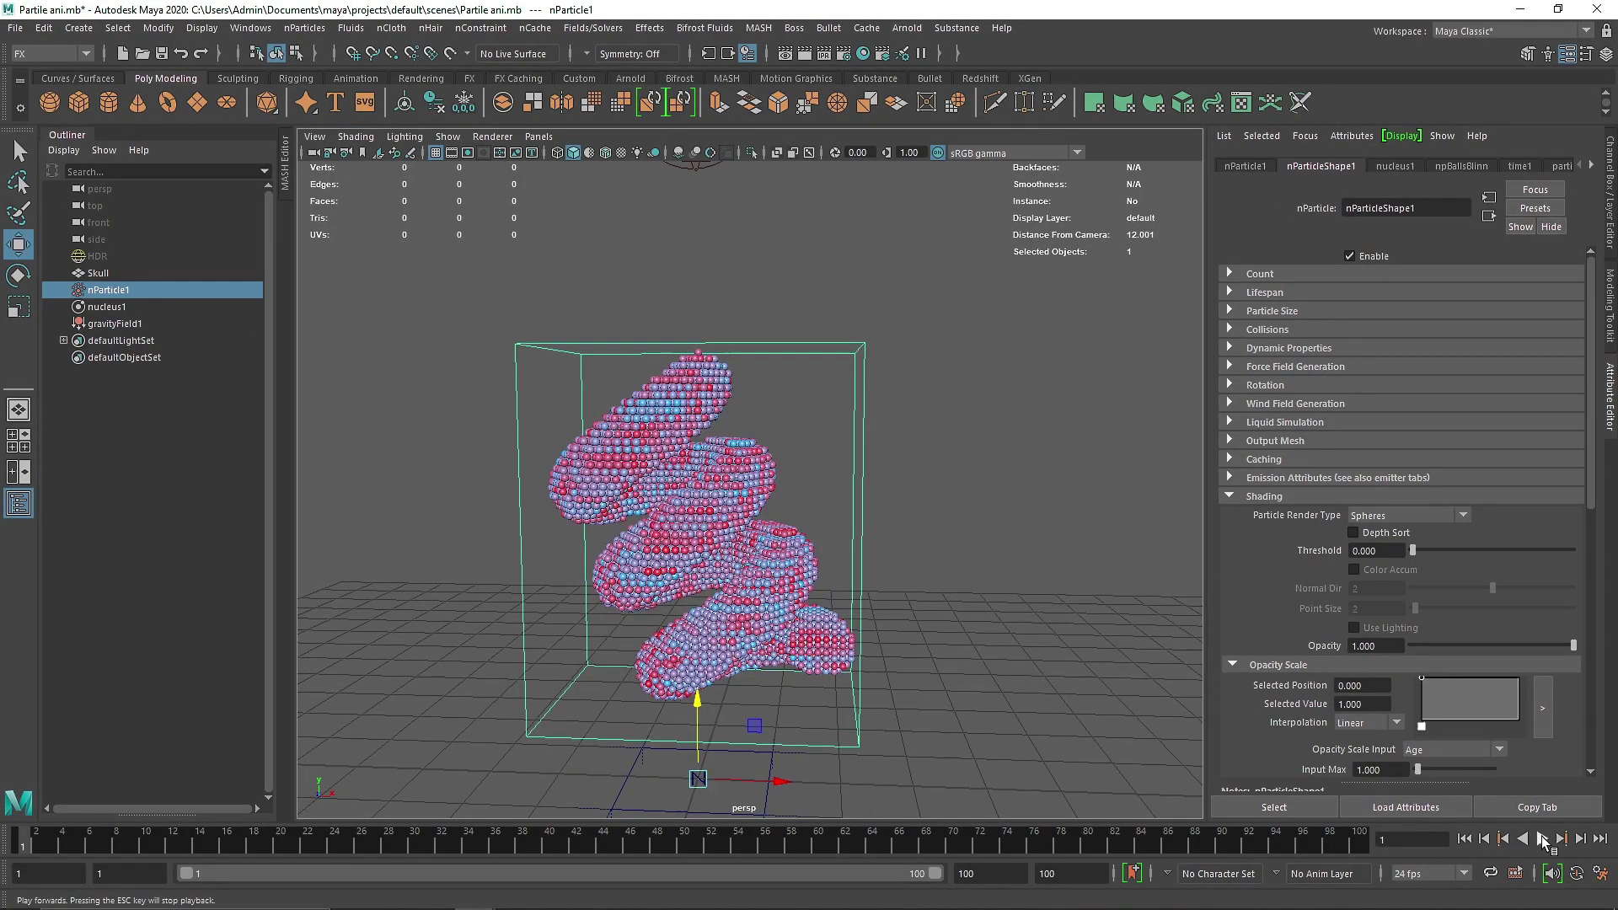
click(1543, 836)
alt+middle_drag(931, 654, 902, 593)
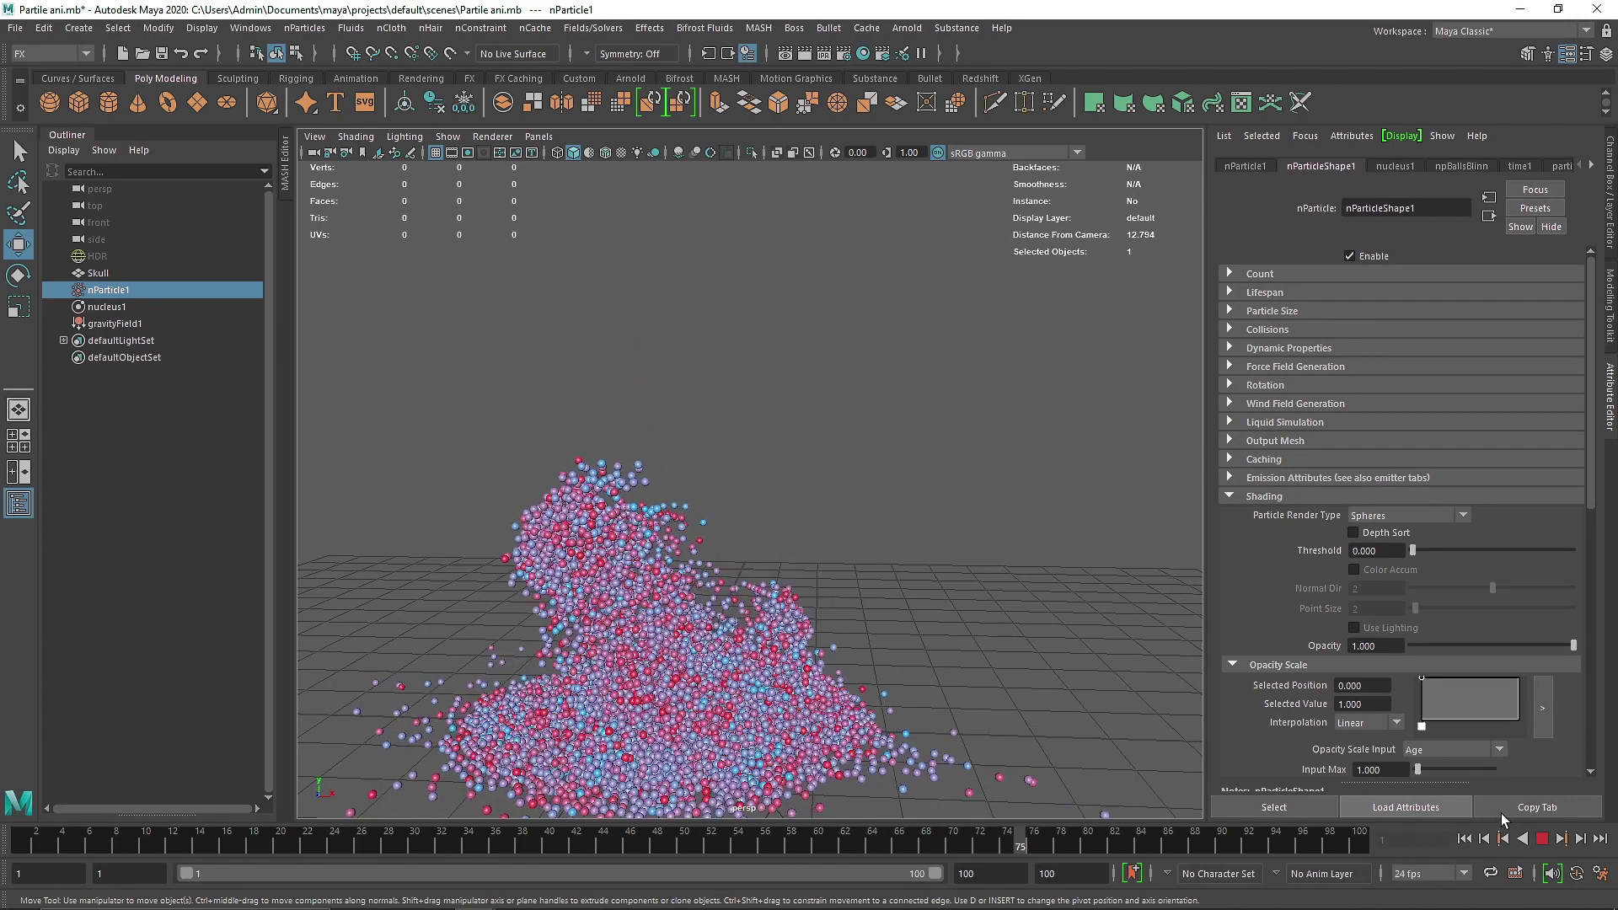
click(1543, 839)
scroll(784, 576, down, 5)
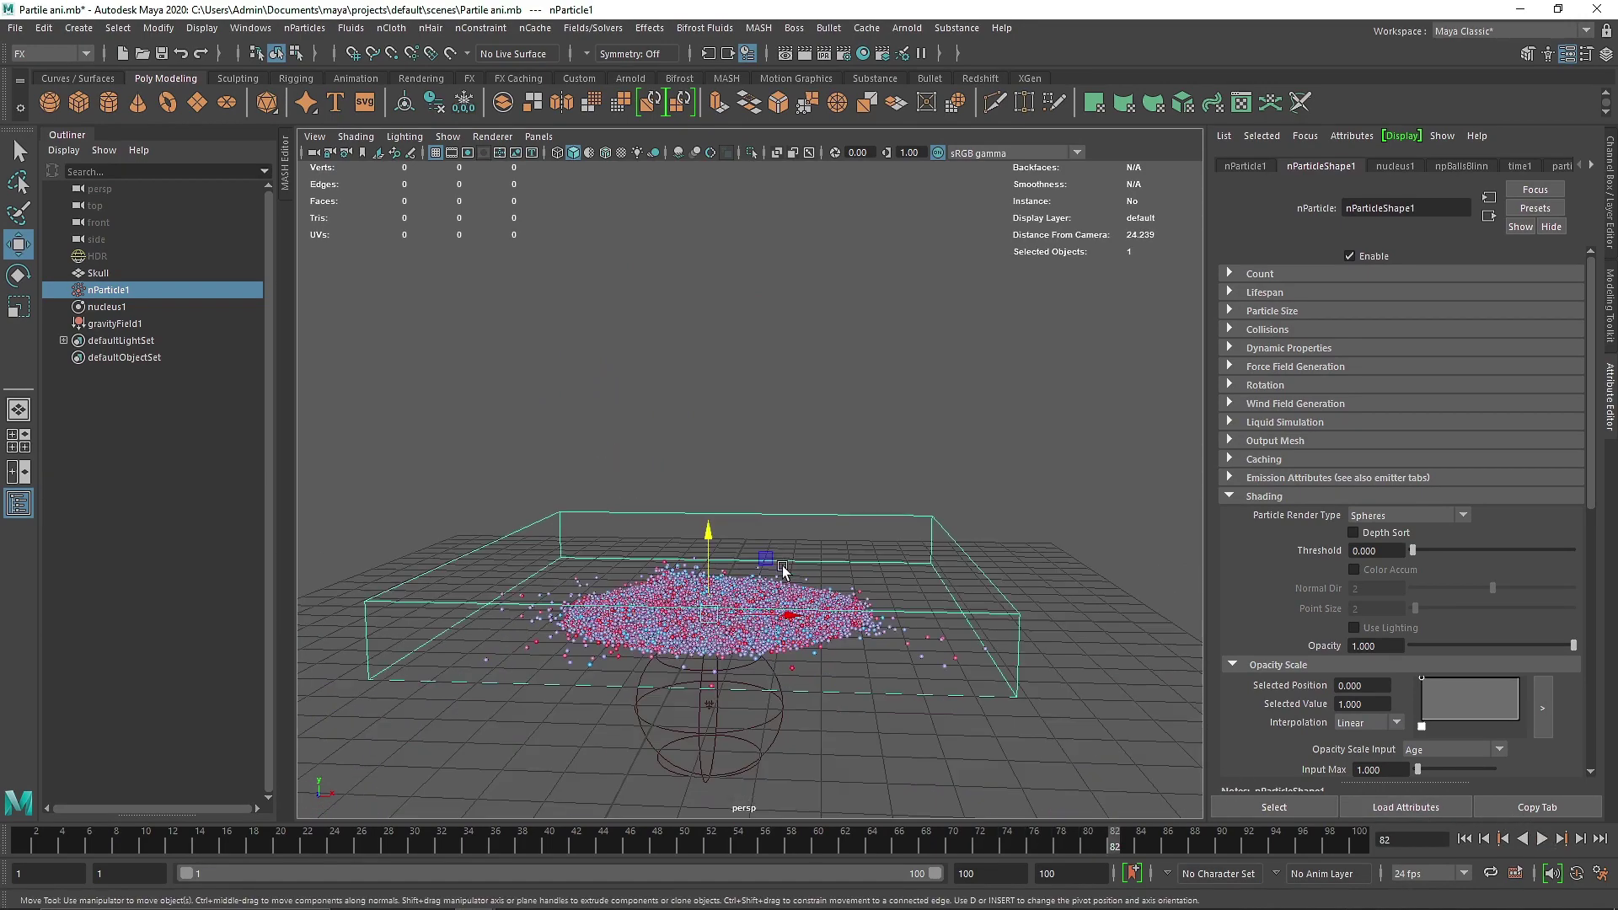
alt+drag(784, 576, 740, 618)
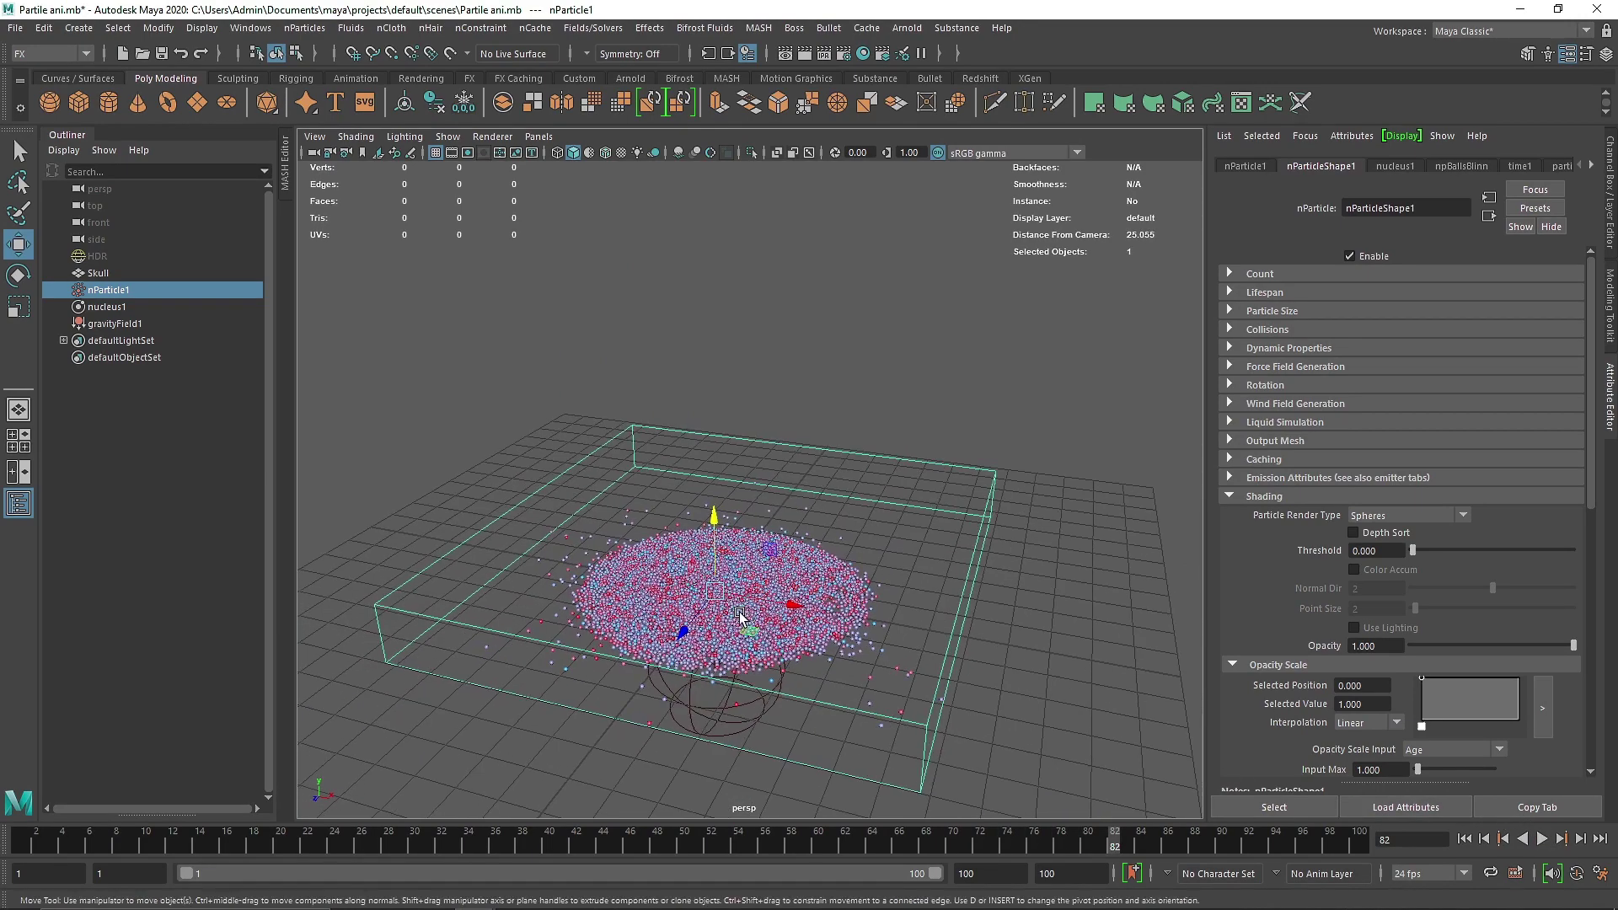
click(1464, 838)
scroll(767, 407, up, 5)
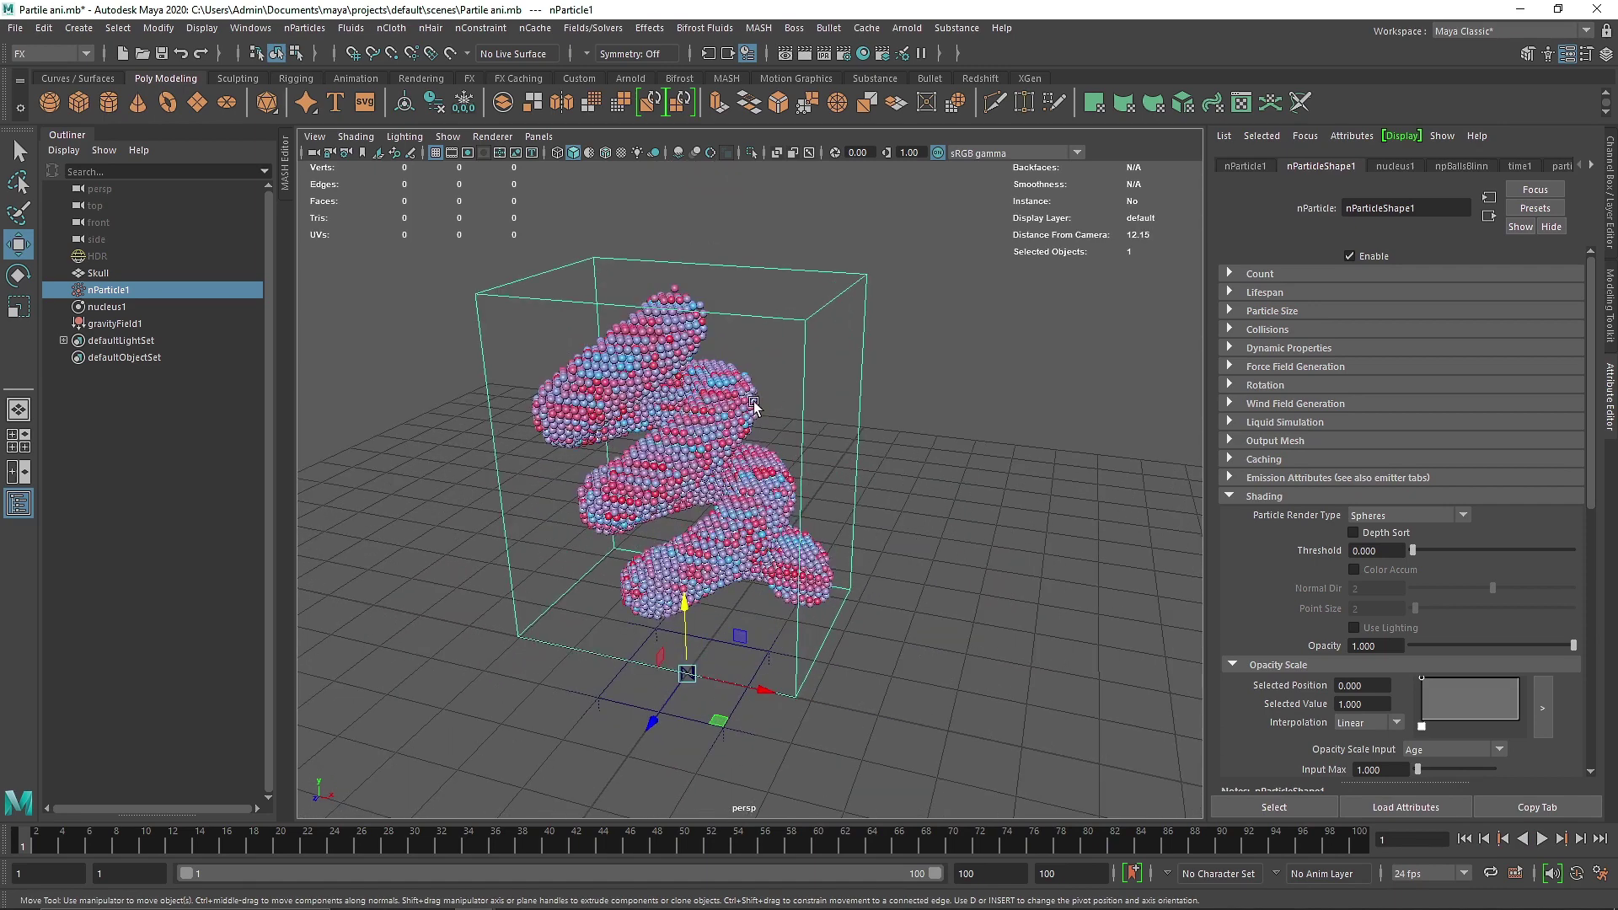
click(520, 30)
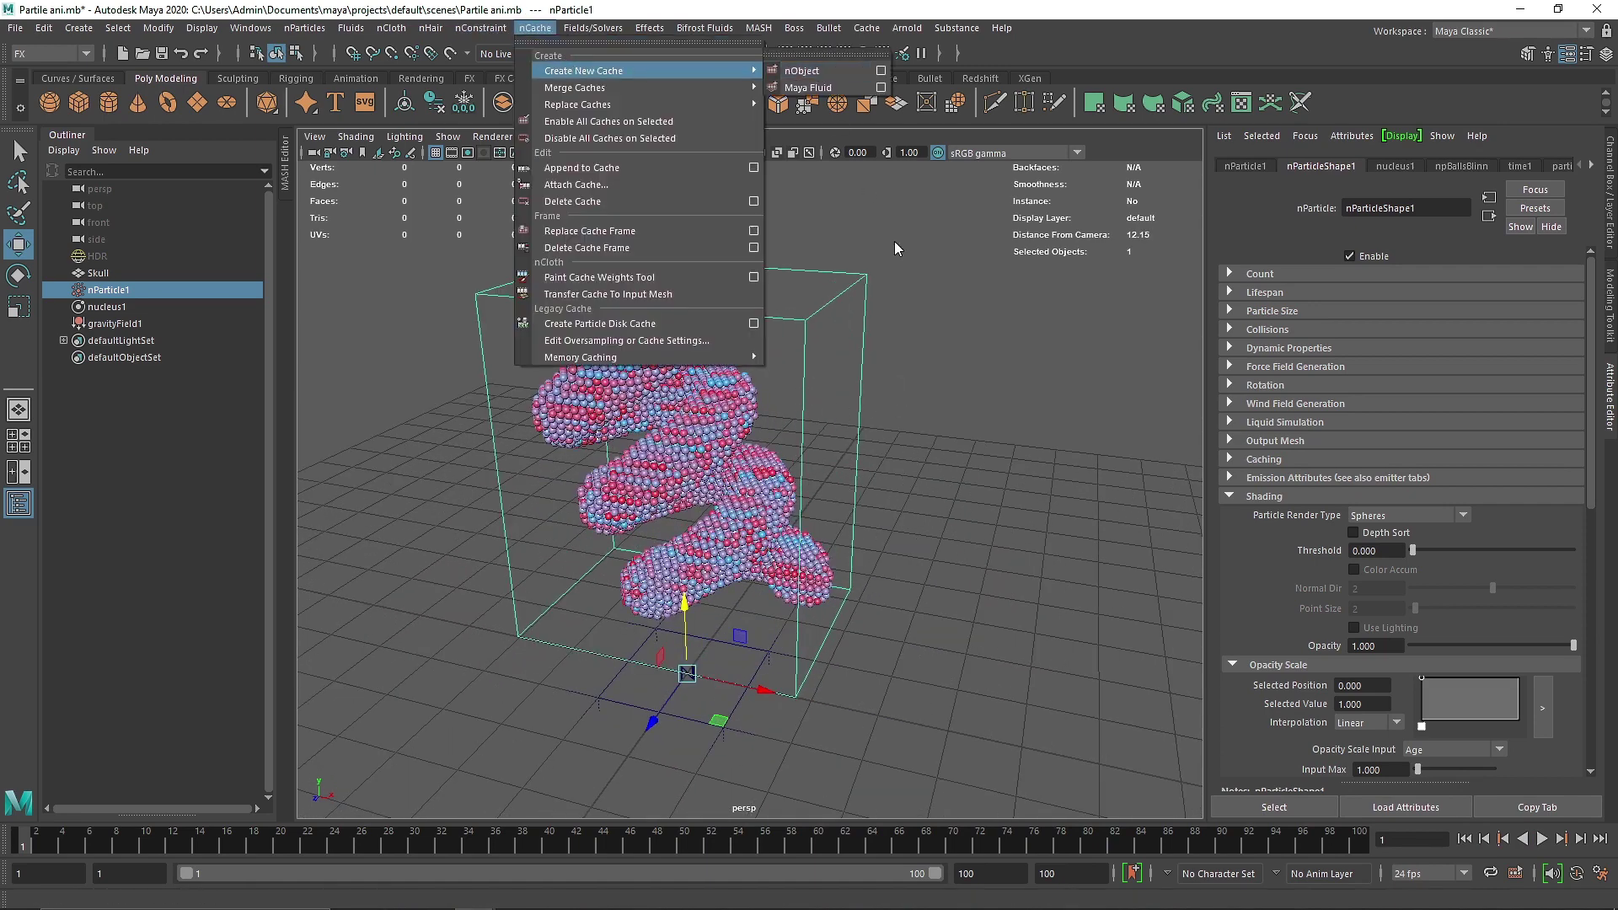
click(796, 408)
click(698, 420)
Examine the nParticle Shading attributes, including the Color ramp and its Color Input options
click(1257, 499)
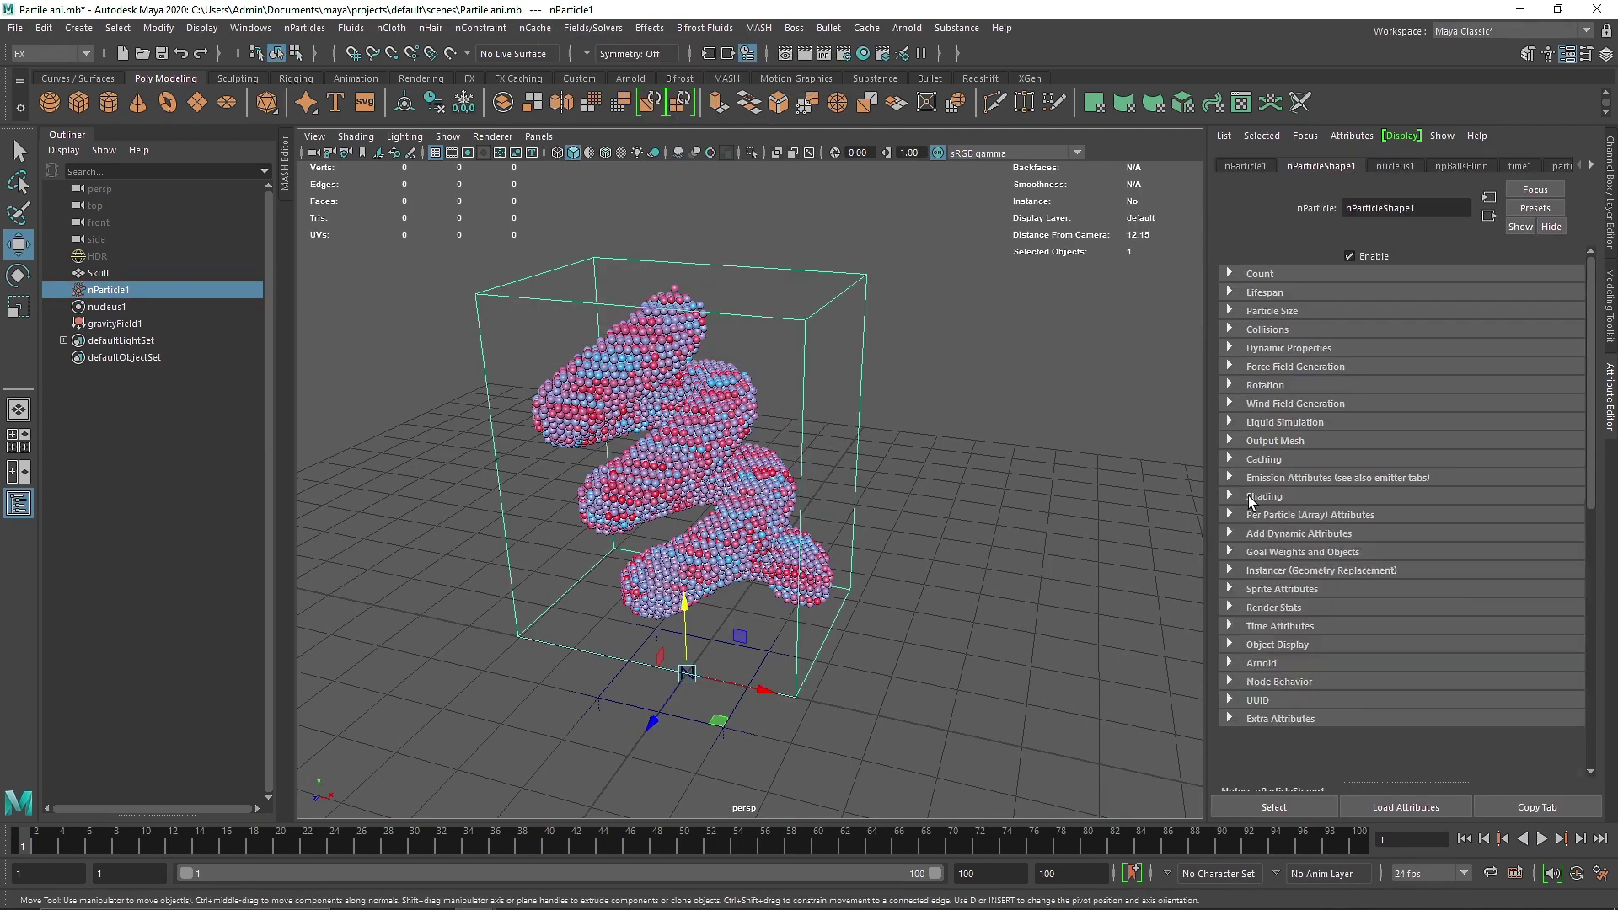
click(1257, 499)
scroll(1485, 732, down, 3)
scroll(1486, 731, down, 2)
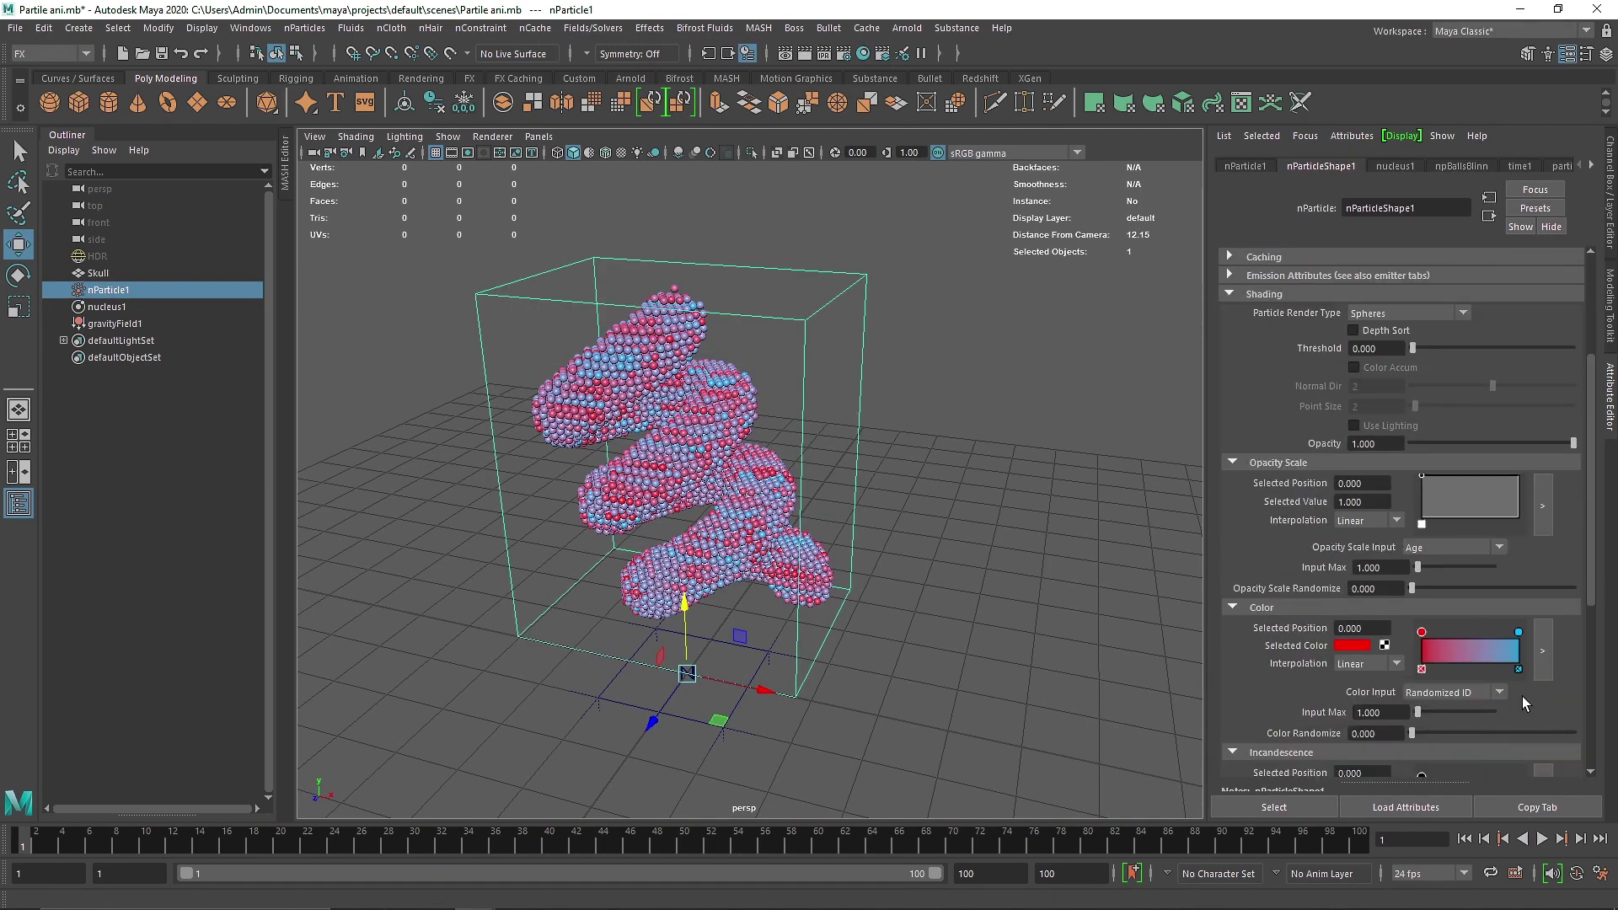
click(1442, 693)
click(1442, 692)
scroll(1444, 609, up, 4)
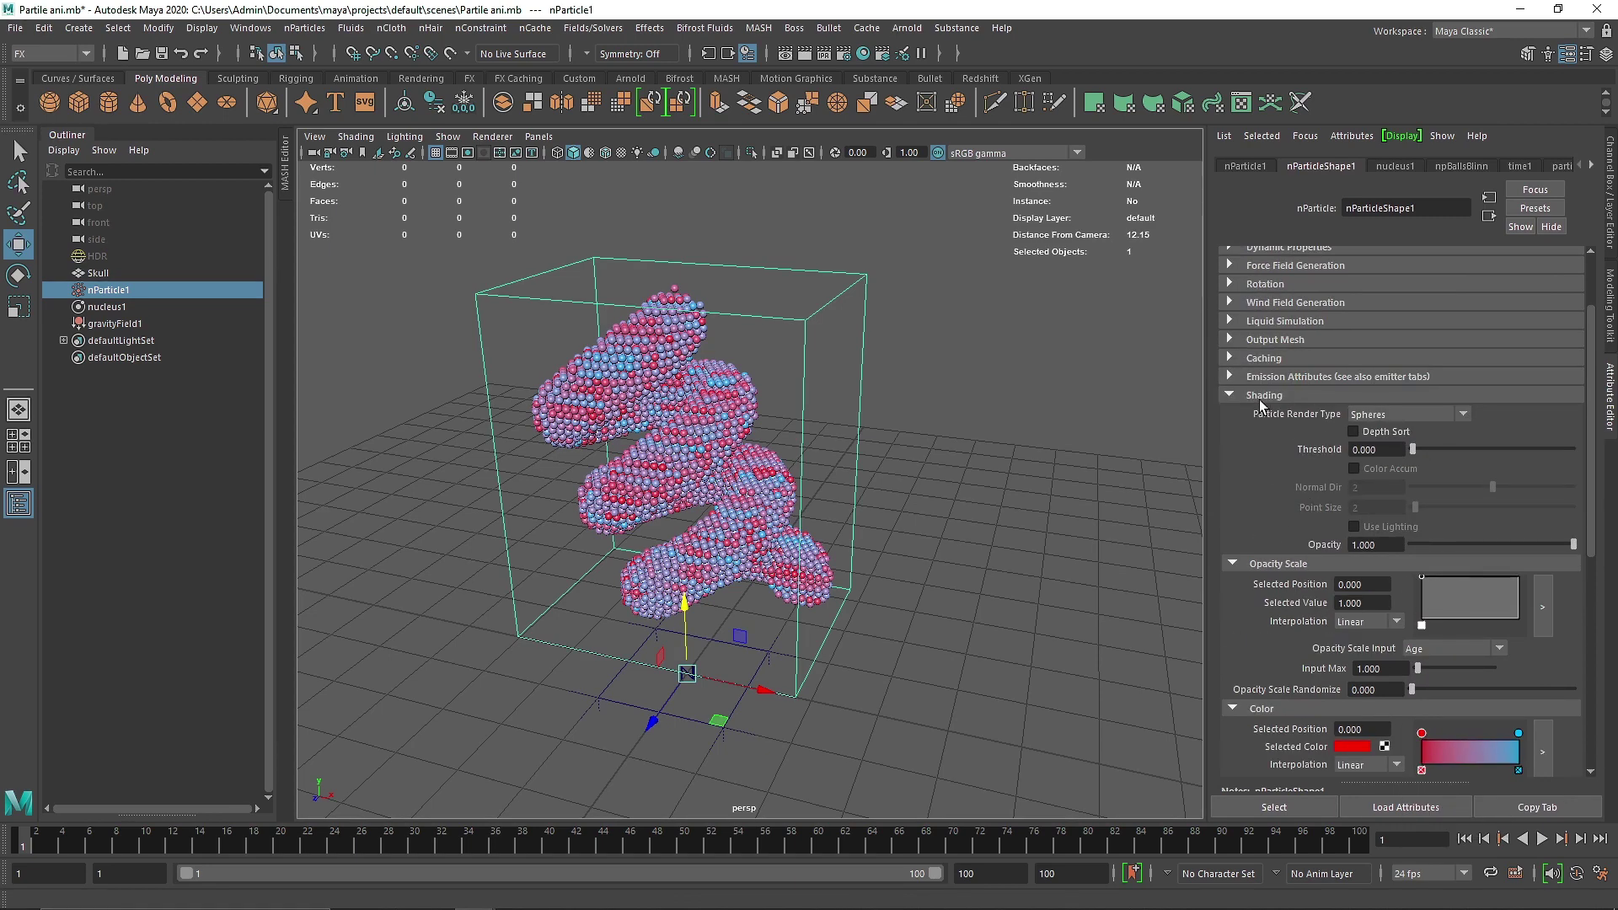
click(1259, 396)
scroll(1264, 362, up, 3)
Reshape the nParticle Radius Scale ramp with several uneven points, set its input to Randomized ID, and inspect the particle sizes
click(1273, 311)
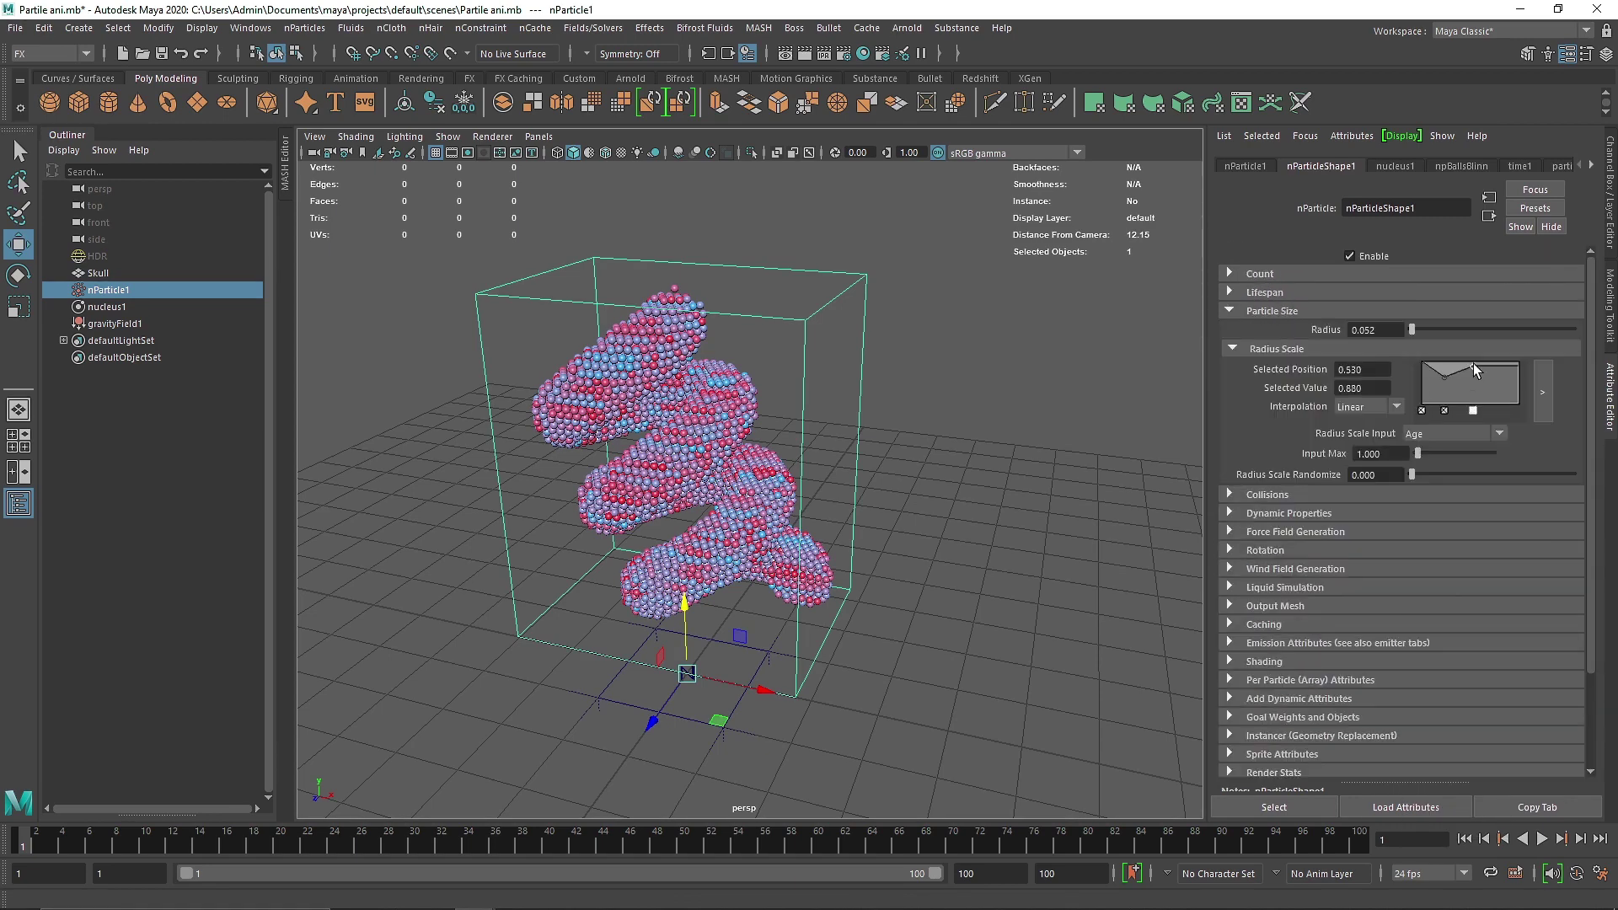
drag(1475, 362, 1476, 361)
drag(1495, 378, 1500, 381)
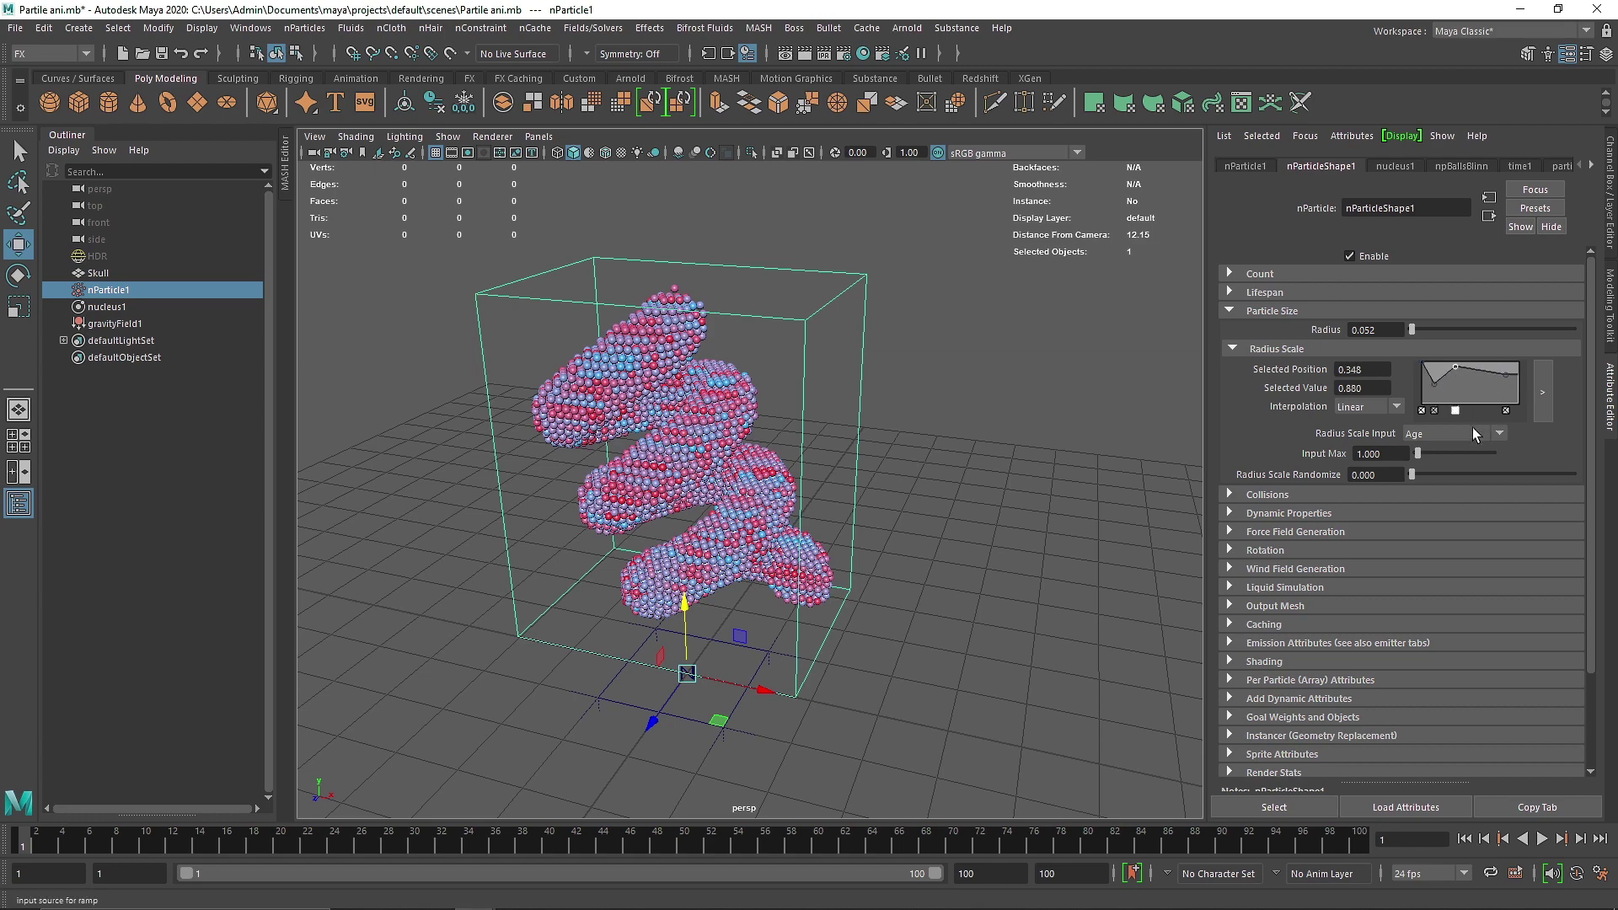
click(1450, 550)
drag(1480, 386, 1452, 367)
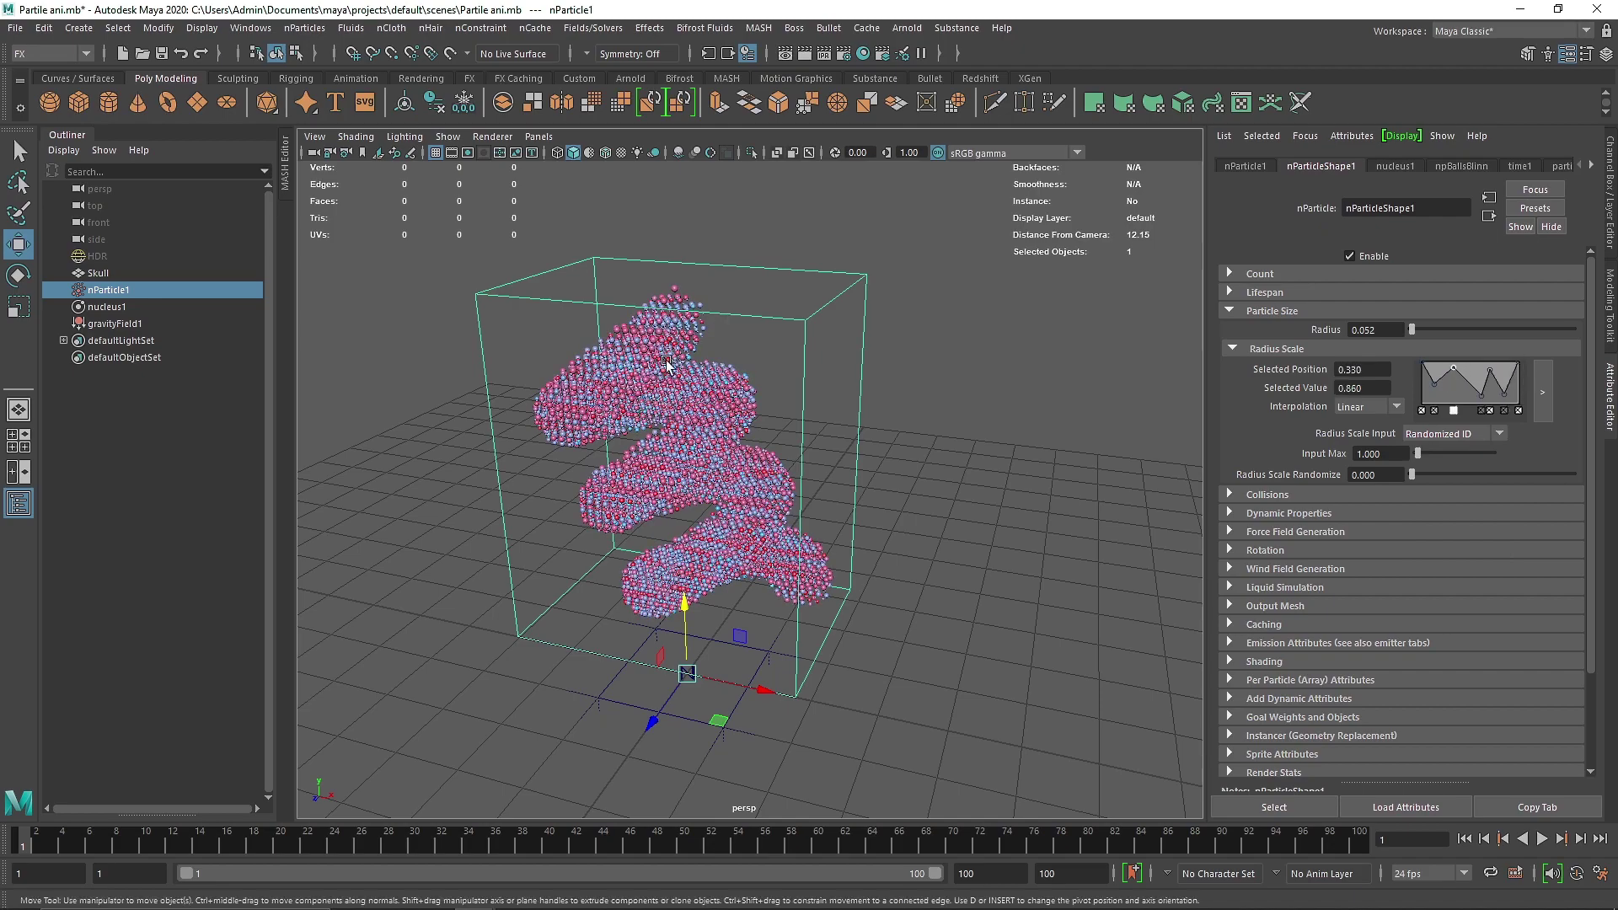
scroll(661, 372, up, 5)
alt+drag(701, 350, 856, 383)
key(f)
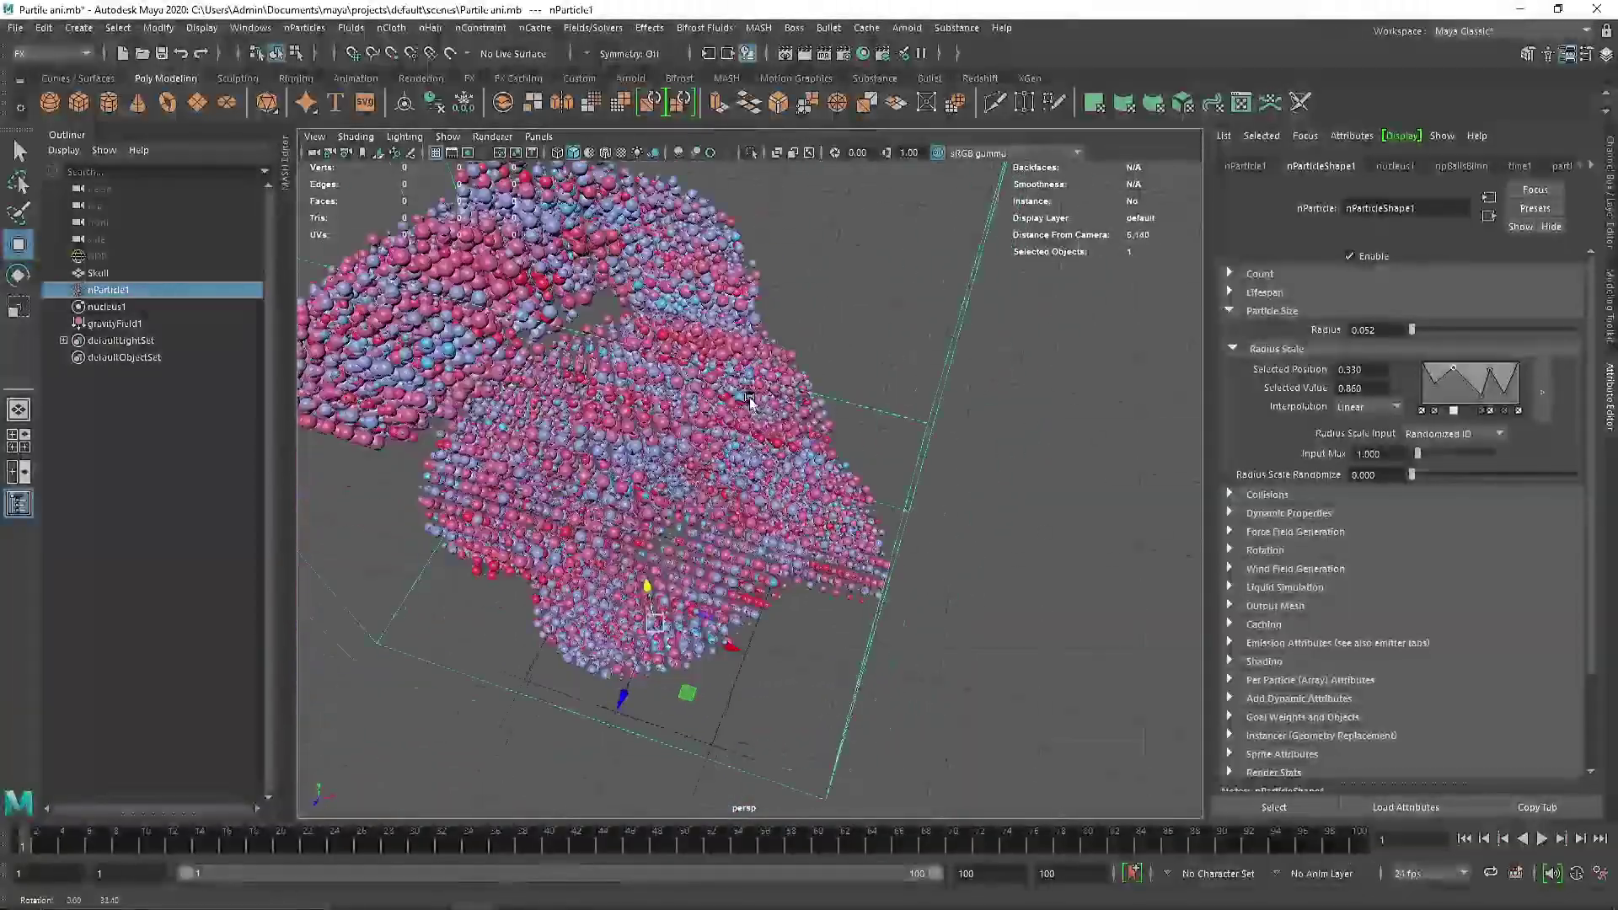
Set the nParticle collision Bounce to 0.6 and Friction to 0.2, and check the Dynamic Properties
click(1271, 309)
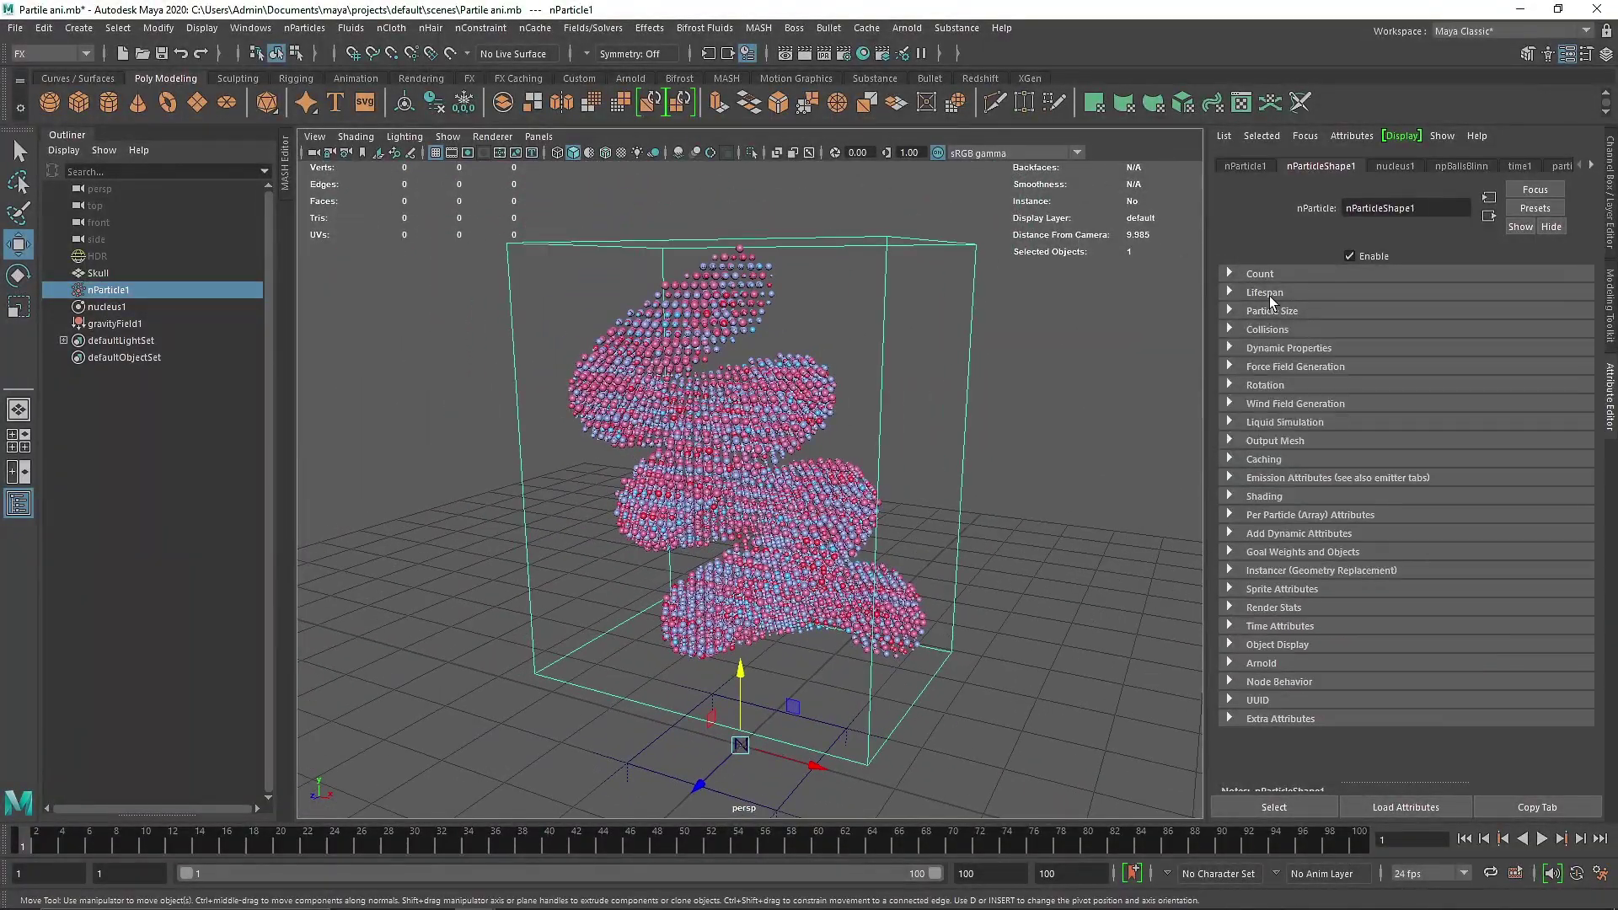
click(1287, 329)
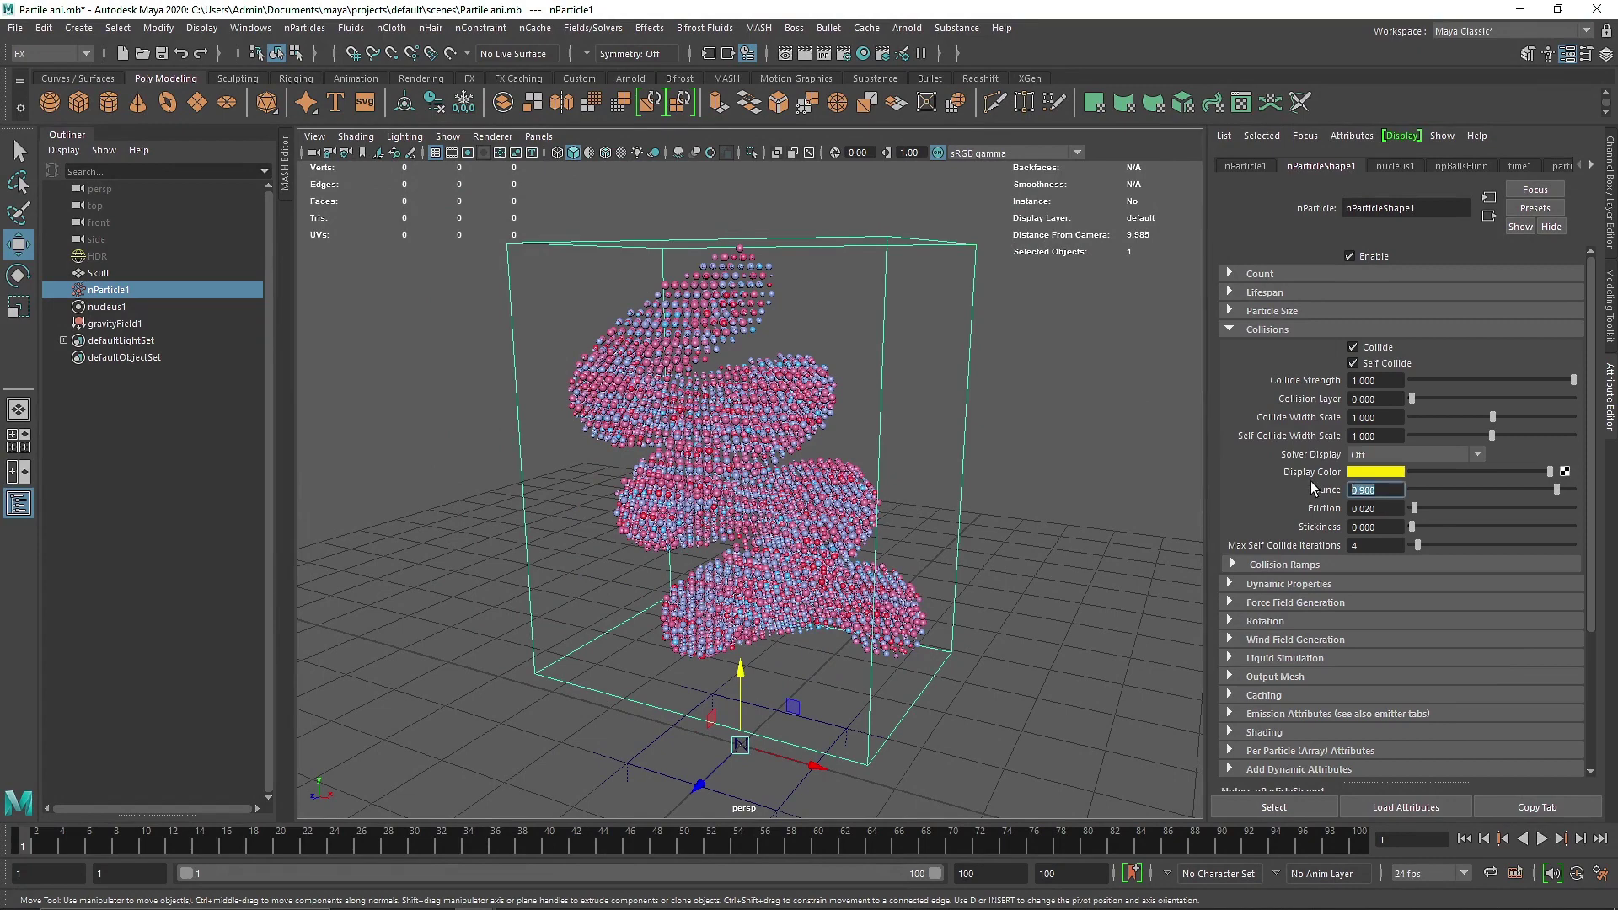
text(0.6)
key(Return)
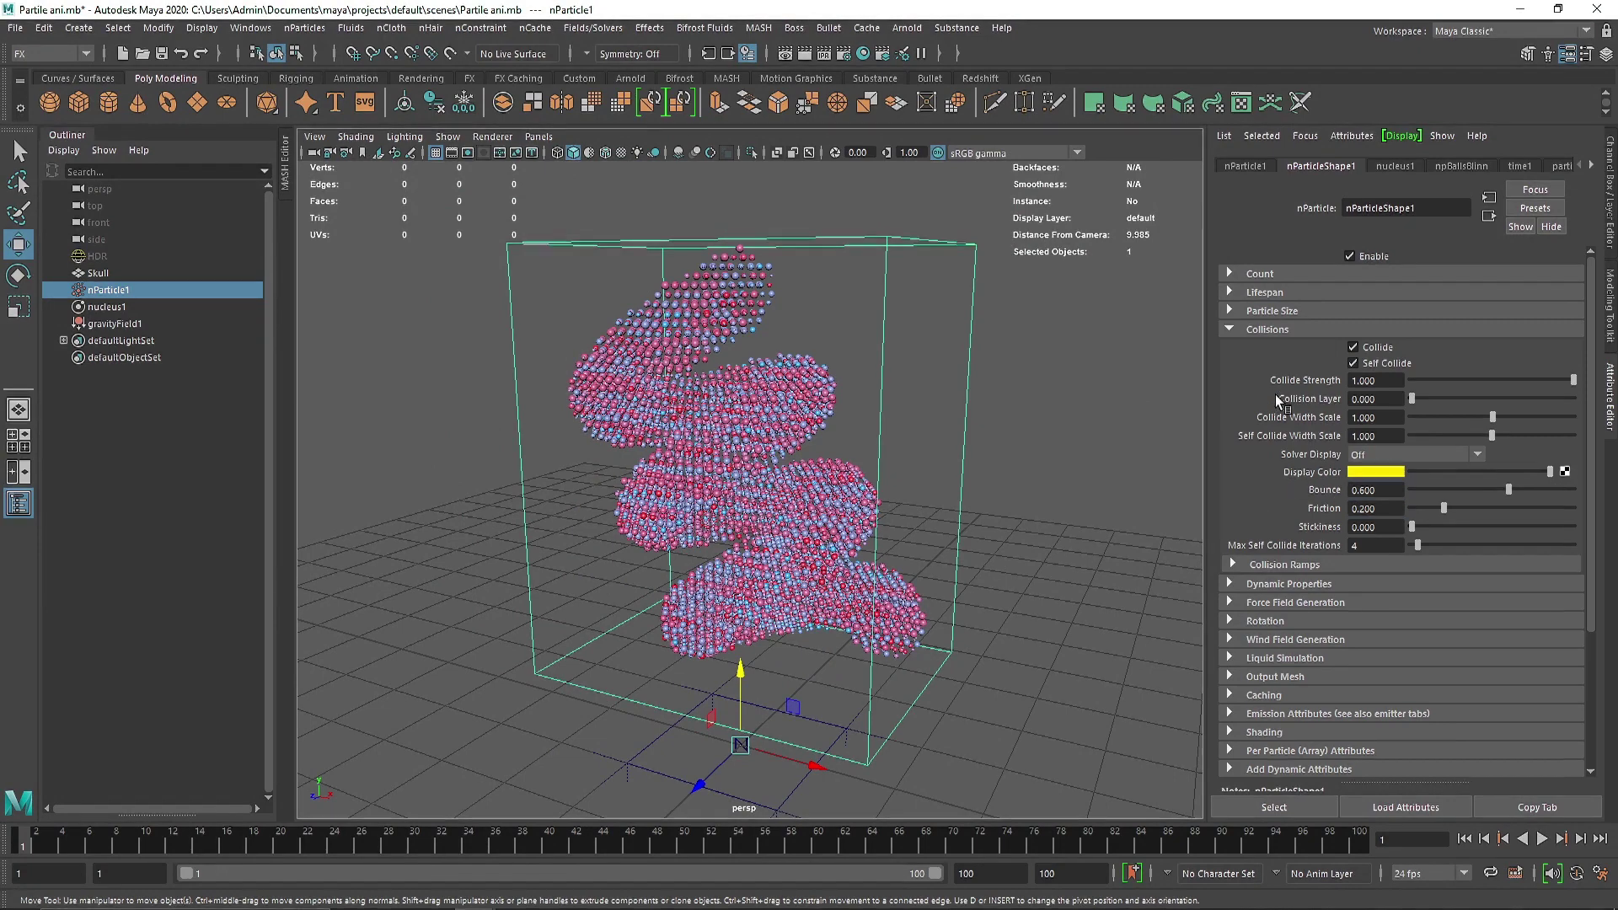
click(1267, 330)
click(1318, 349)
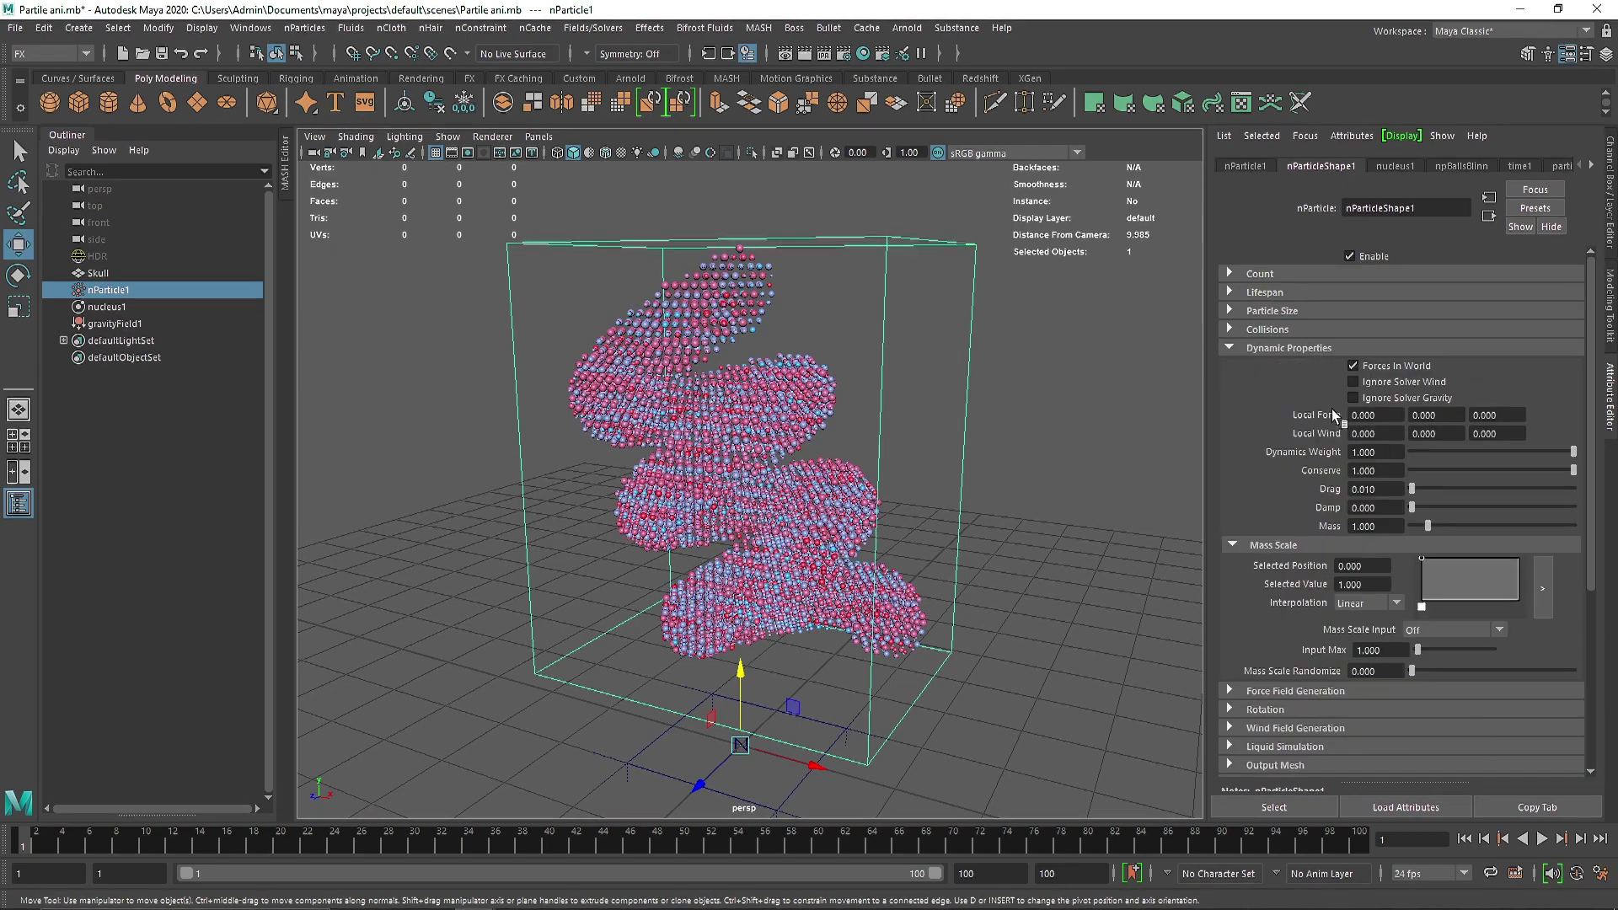
click(1262, 346)
Play the simulation past frame 78 to check the new particle settings, and return to frame 1
click(792, 278)
click(738, 335)
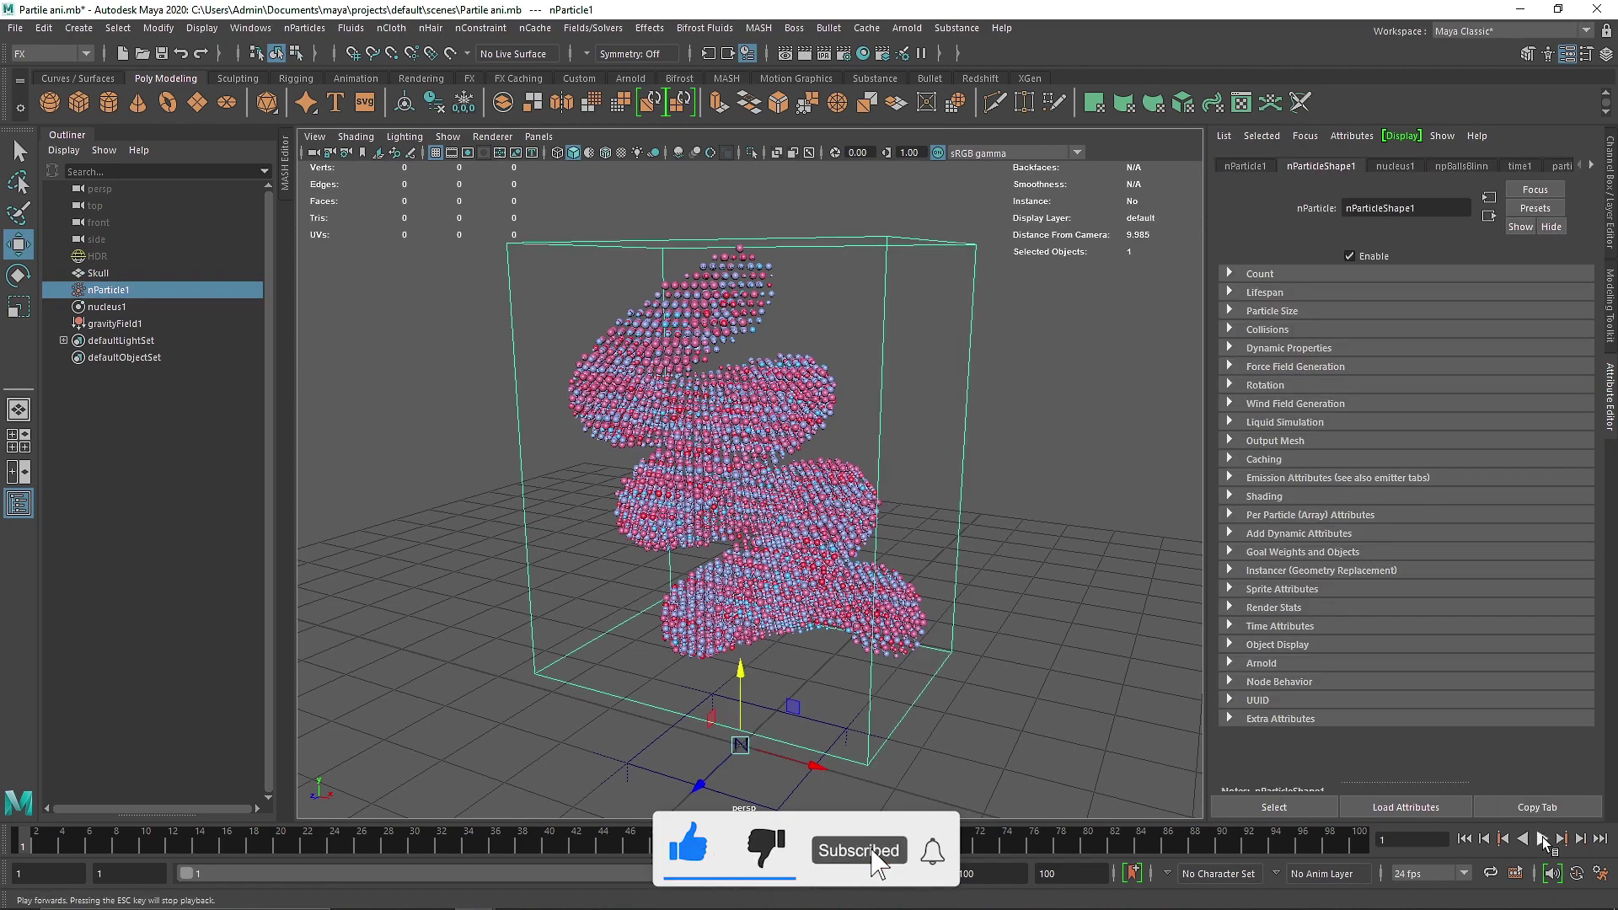
click(1542, 838)
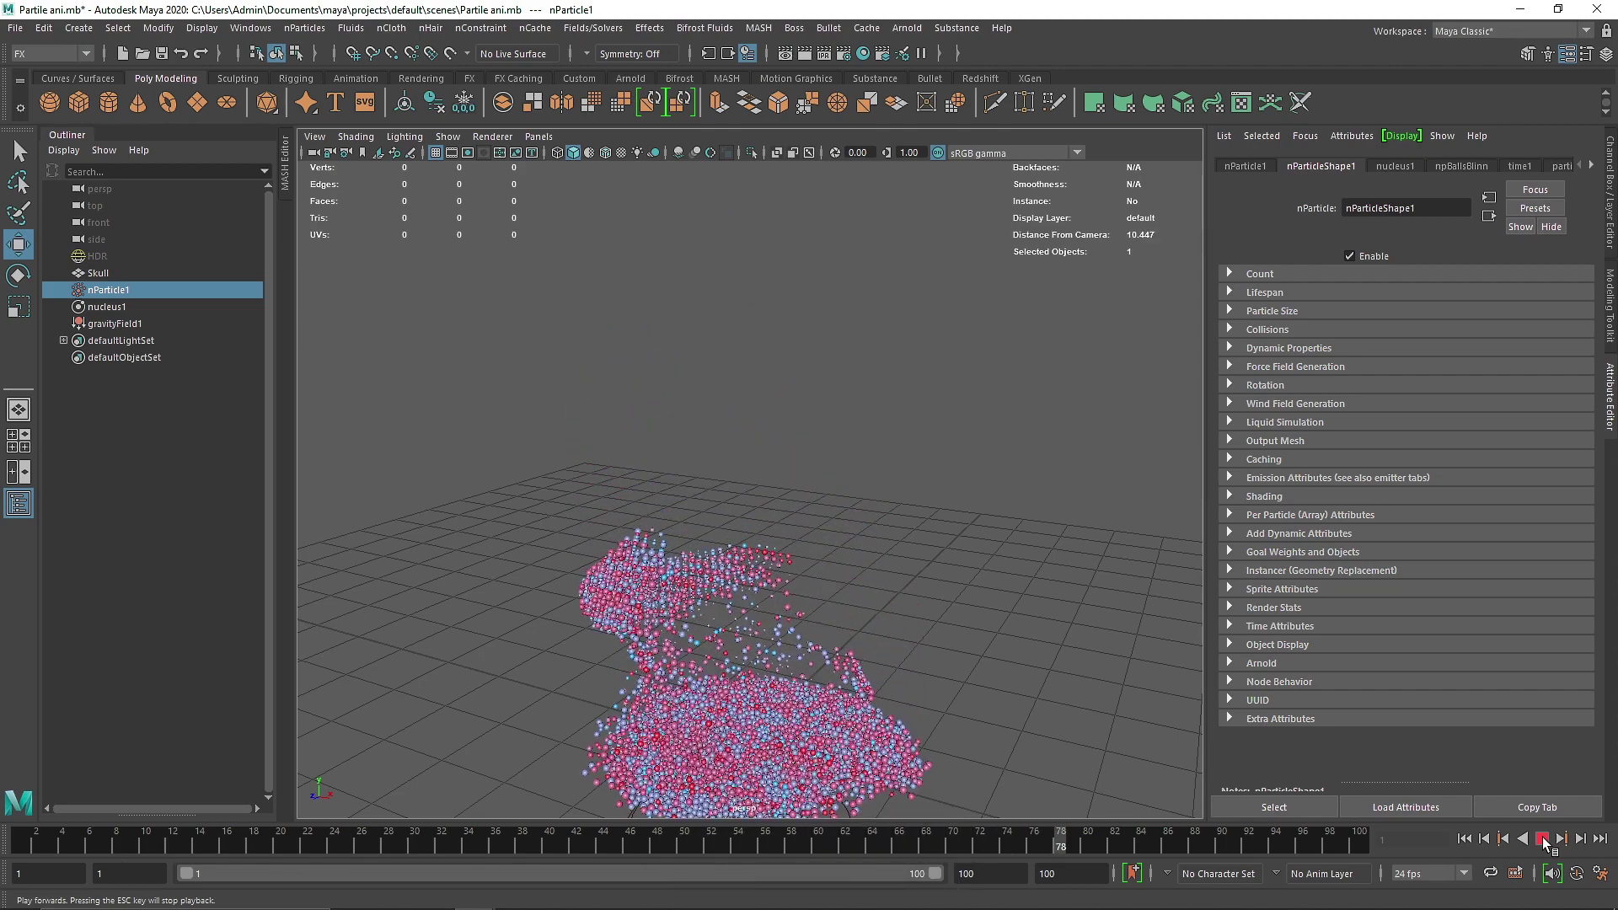
click(1465, 842)
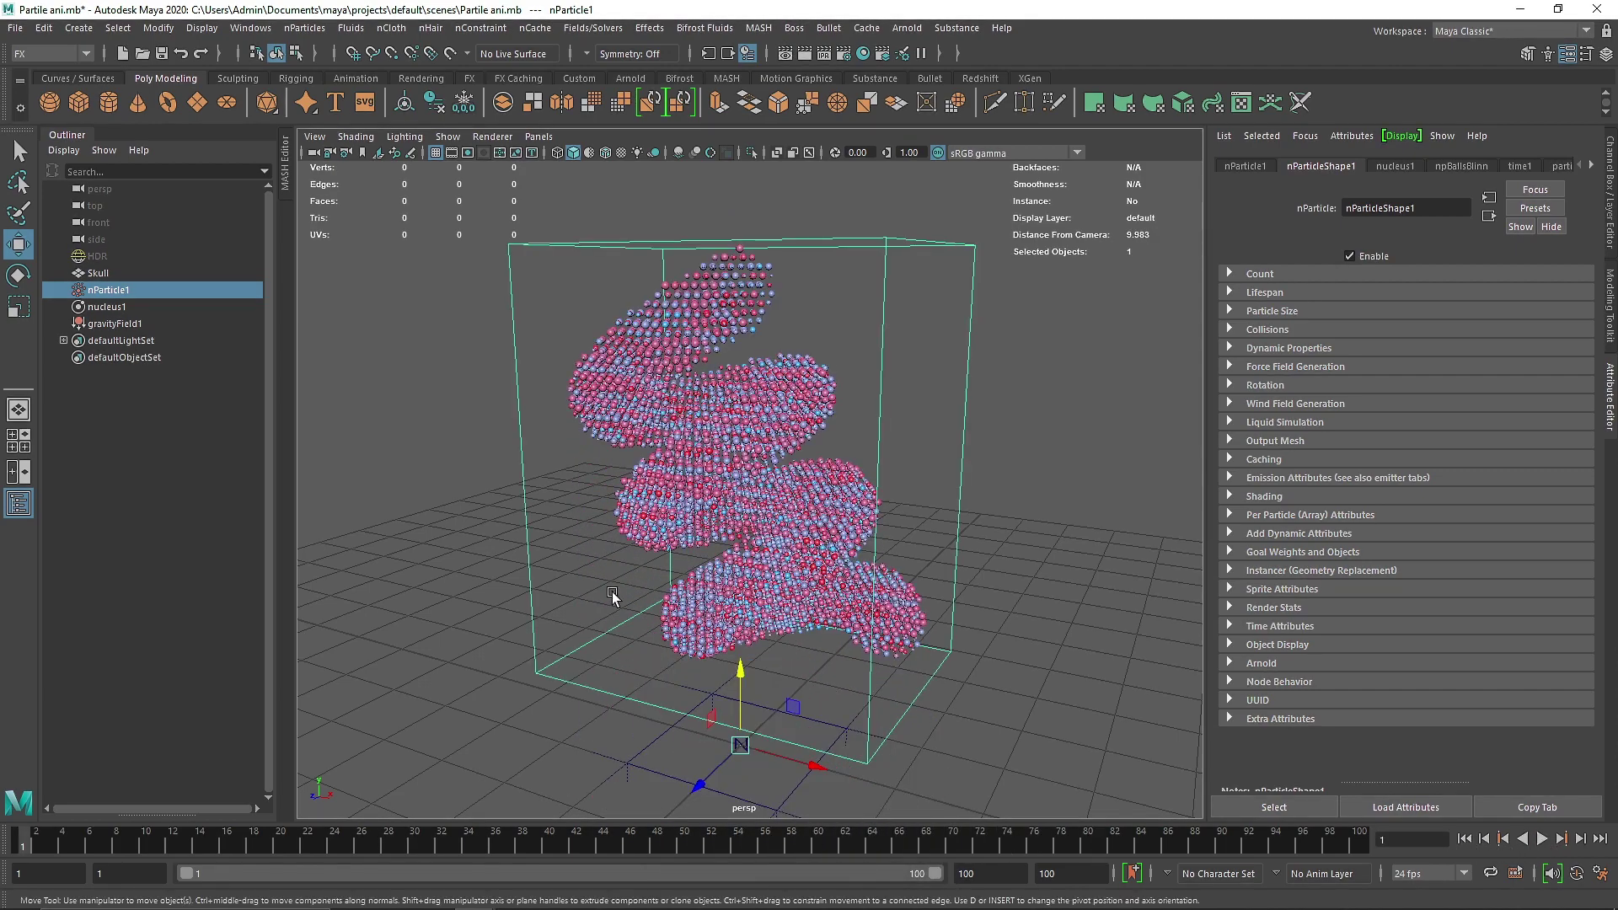
Try changing the gravity field's Volume Shape to Cylinder, and play the simulation up to frame 37
click(922, 512)
alt+right_drag(922, 513, 812, 380)
alt+middle_drag(812, 380, 823, 528)
click(762, 288)
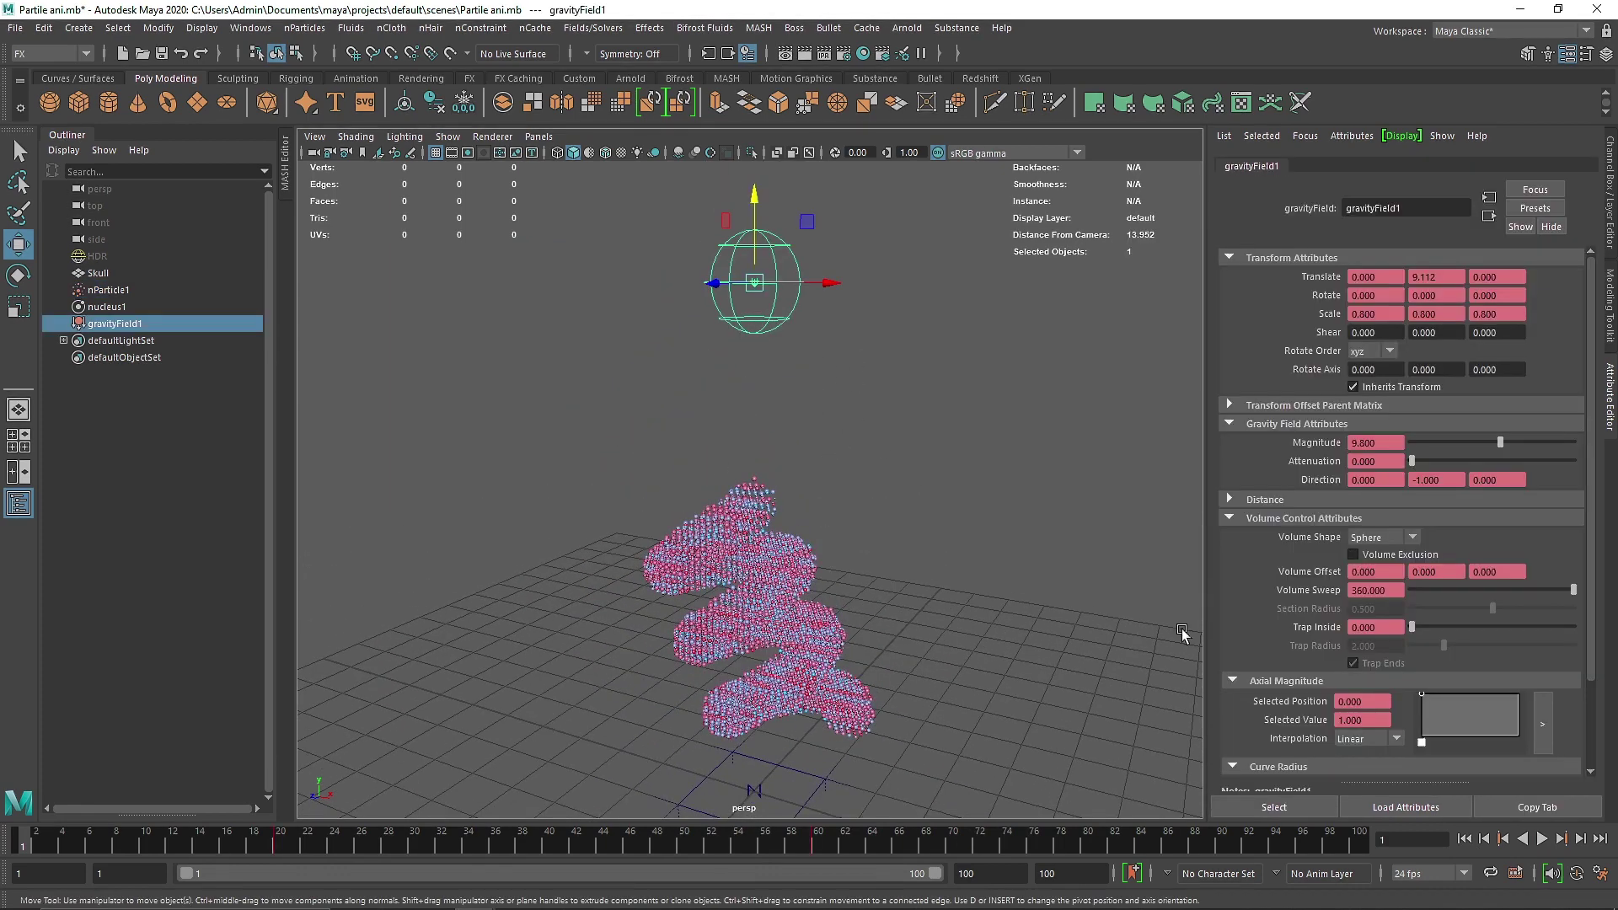
click(1380, 539)
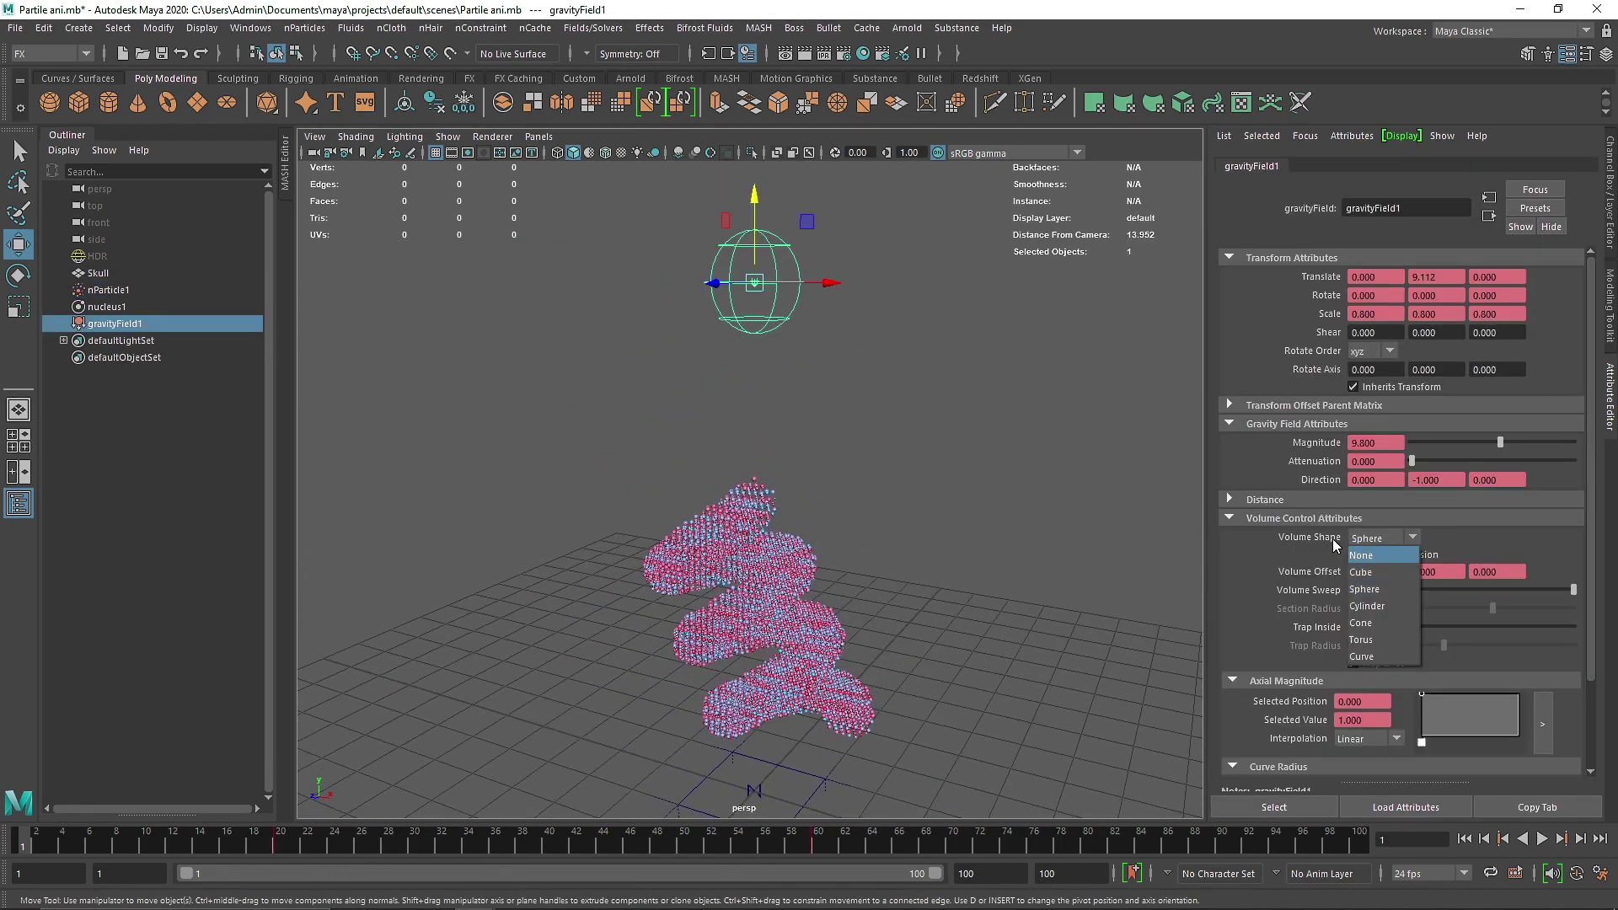
right_click(1329, 542)
click(1356, 540)
click(1372, 605)
click(1543, 839)
click(1546, 839)
Break the keyed connection on the gravity field's Volume Shape and briefly play the simulation
right_click(1338, 537)
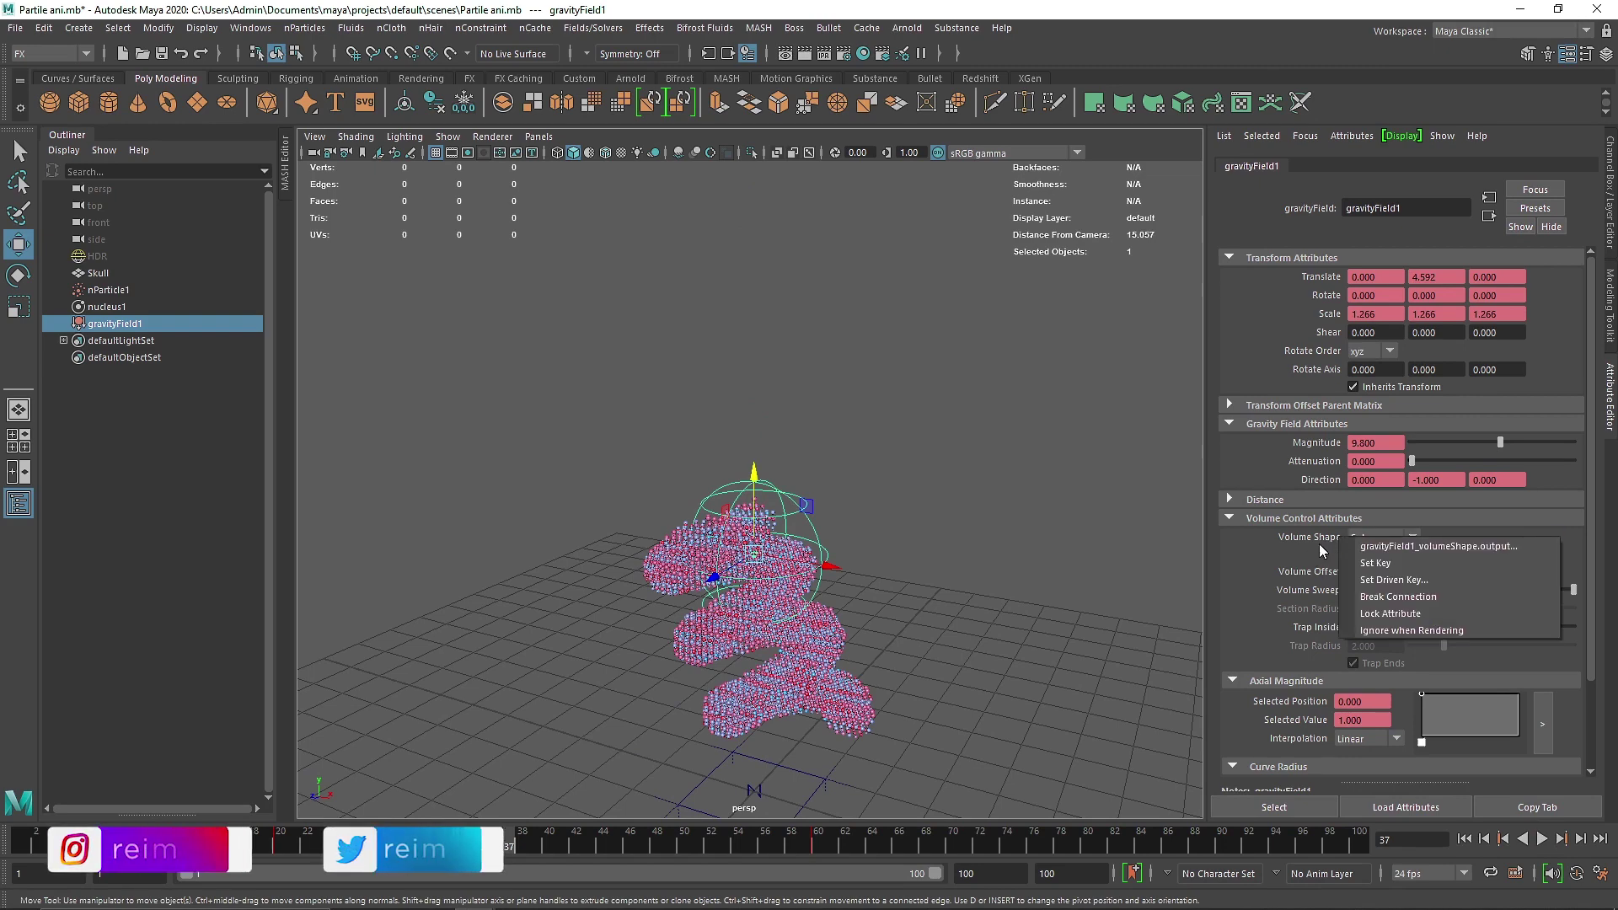
click(1397, 602)
click(1543, 840)
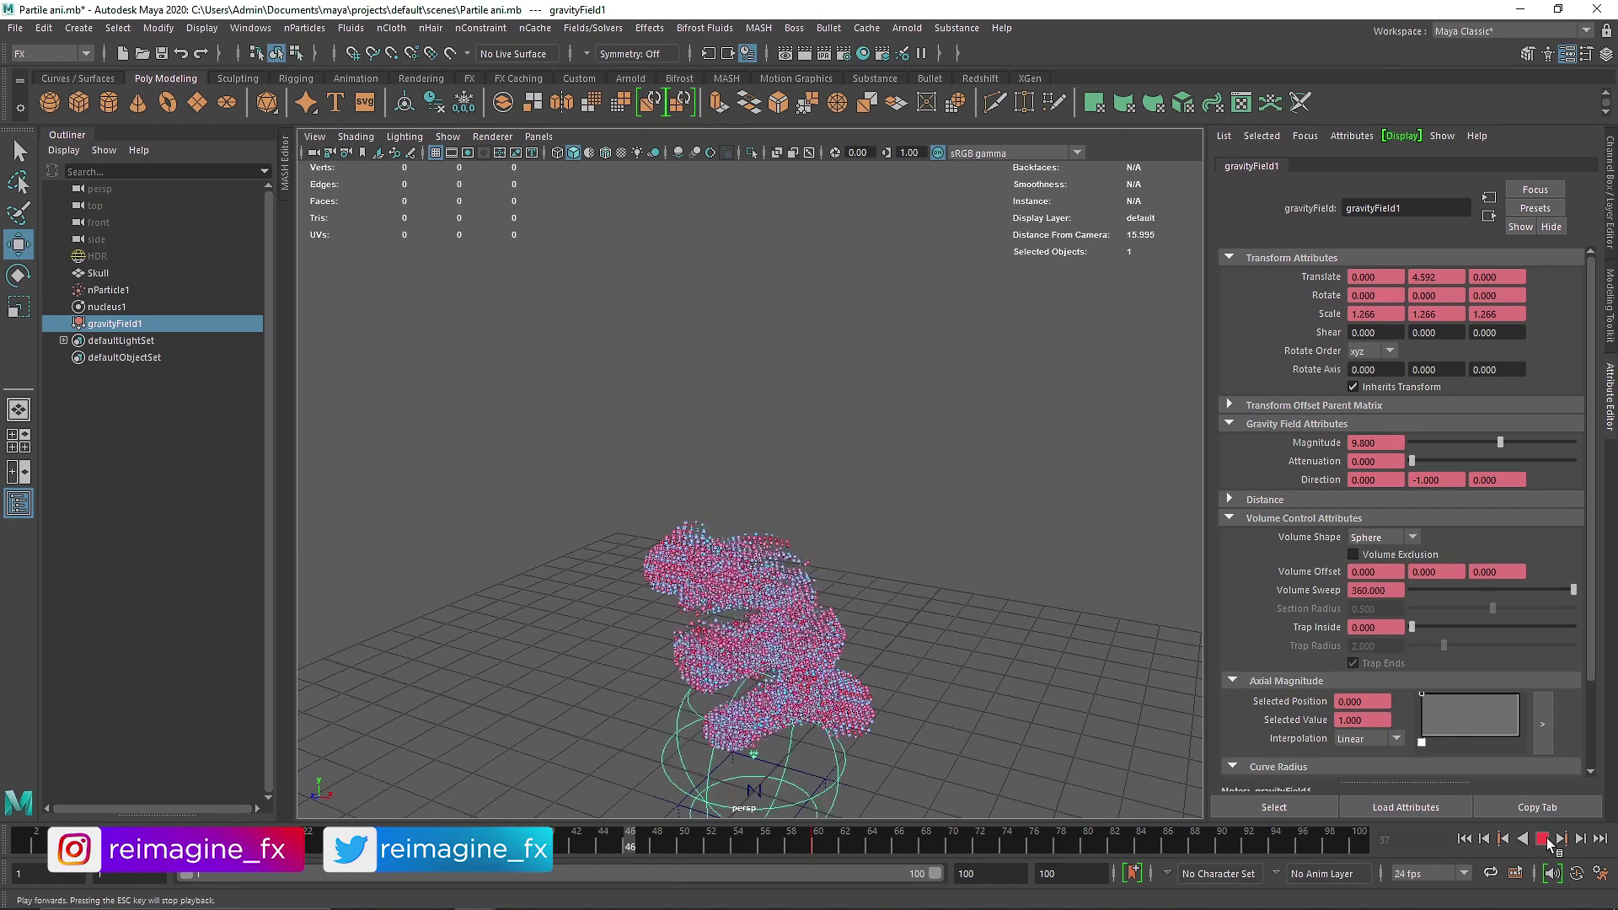
click(1543, 840)
Return to frame 1, select the nParticles, and create a new nObject cache for them
click(1464, 839)
click(803, 517)
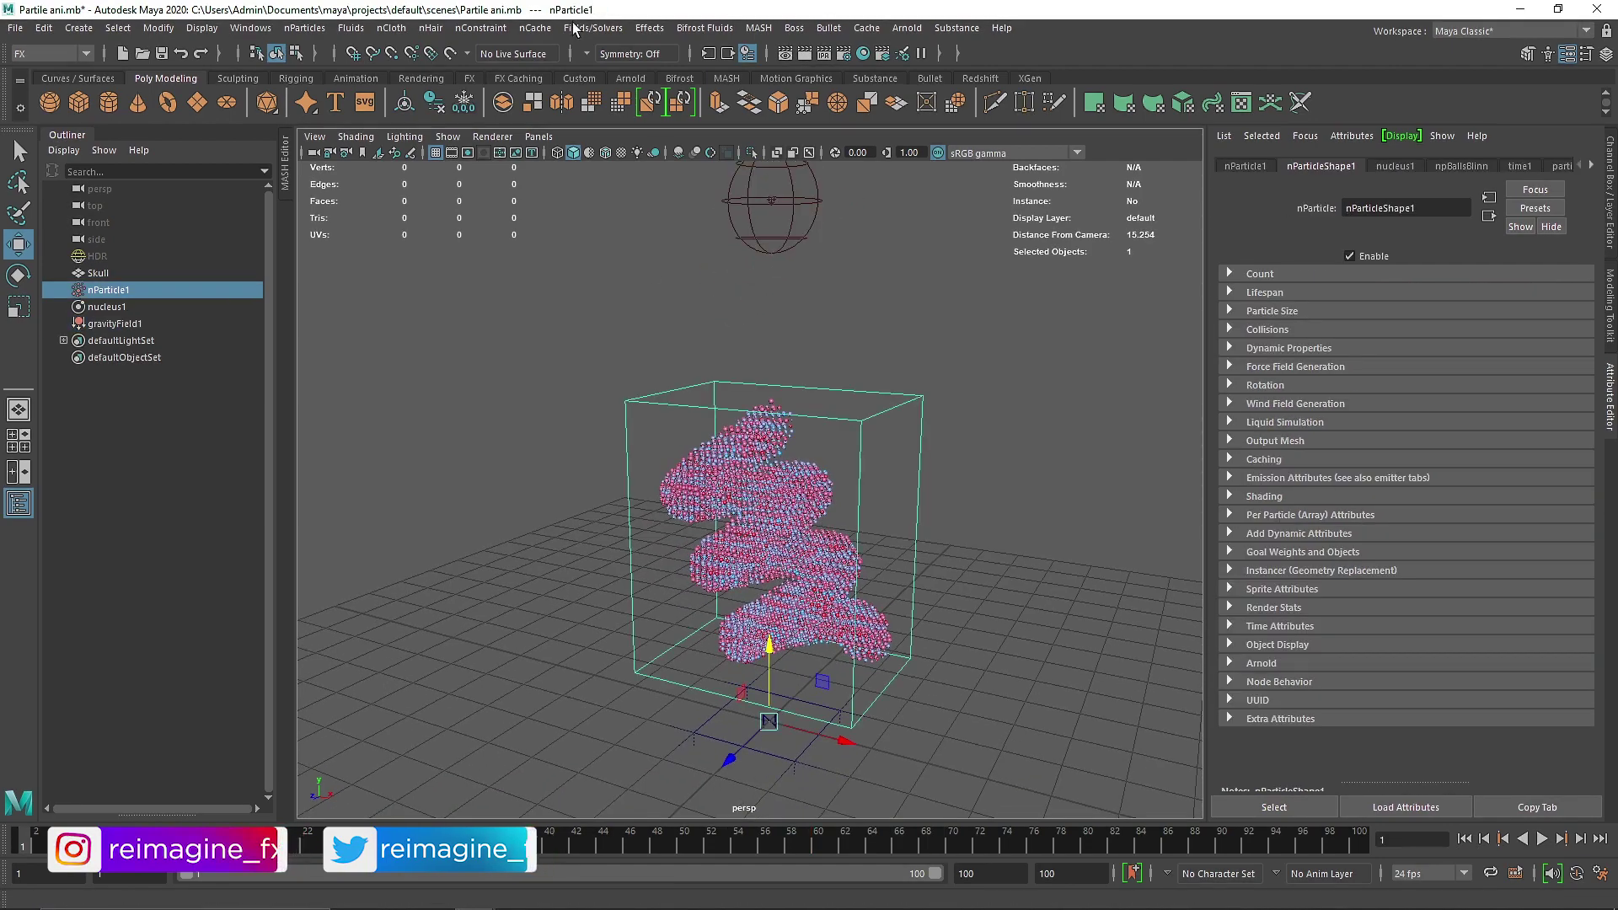
click(535, 28)
mouse_move(640, 71)
click(797, 71)
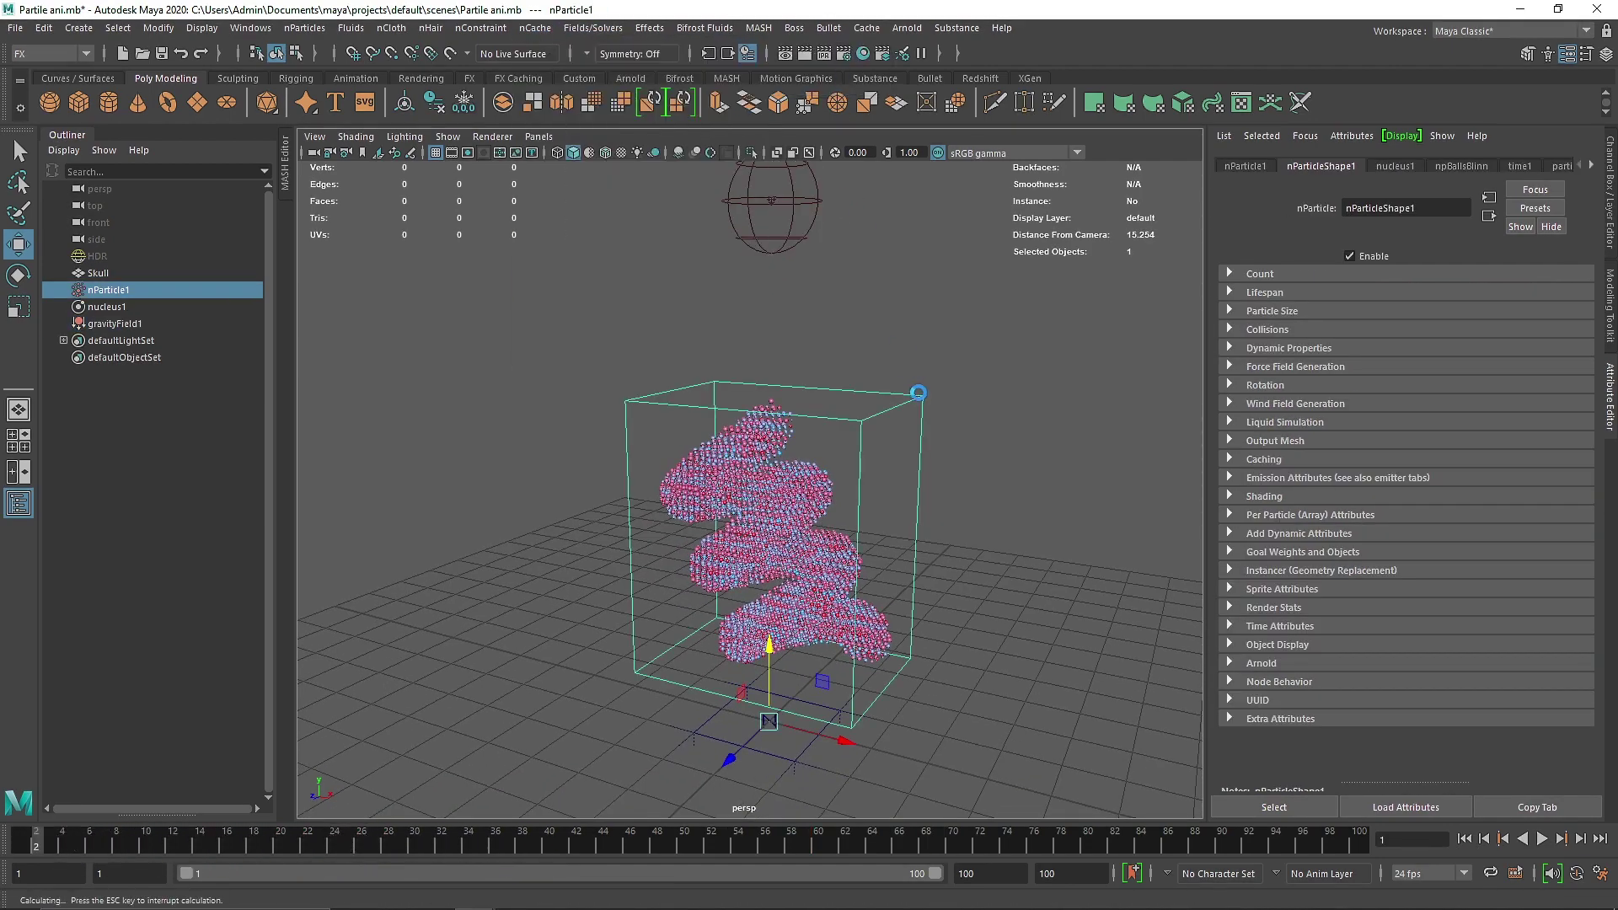
alt+middle_drag(891, 479, 893, 305)
scroll(851, 354, up, 3)
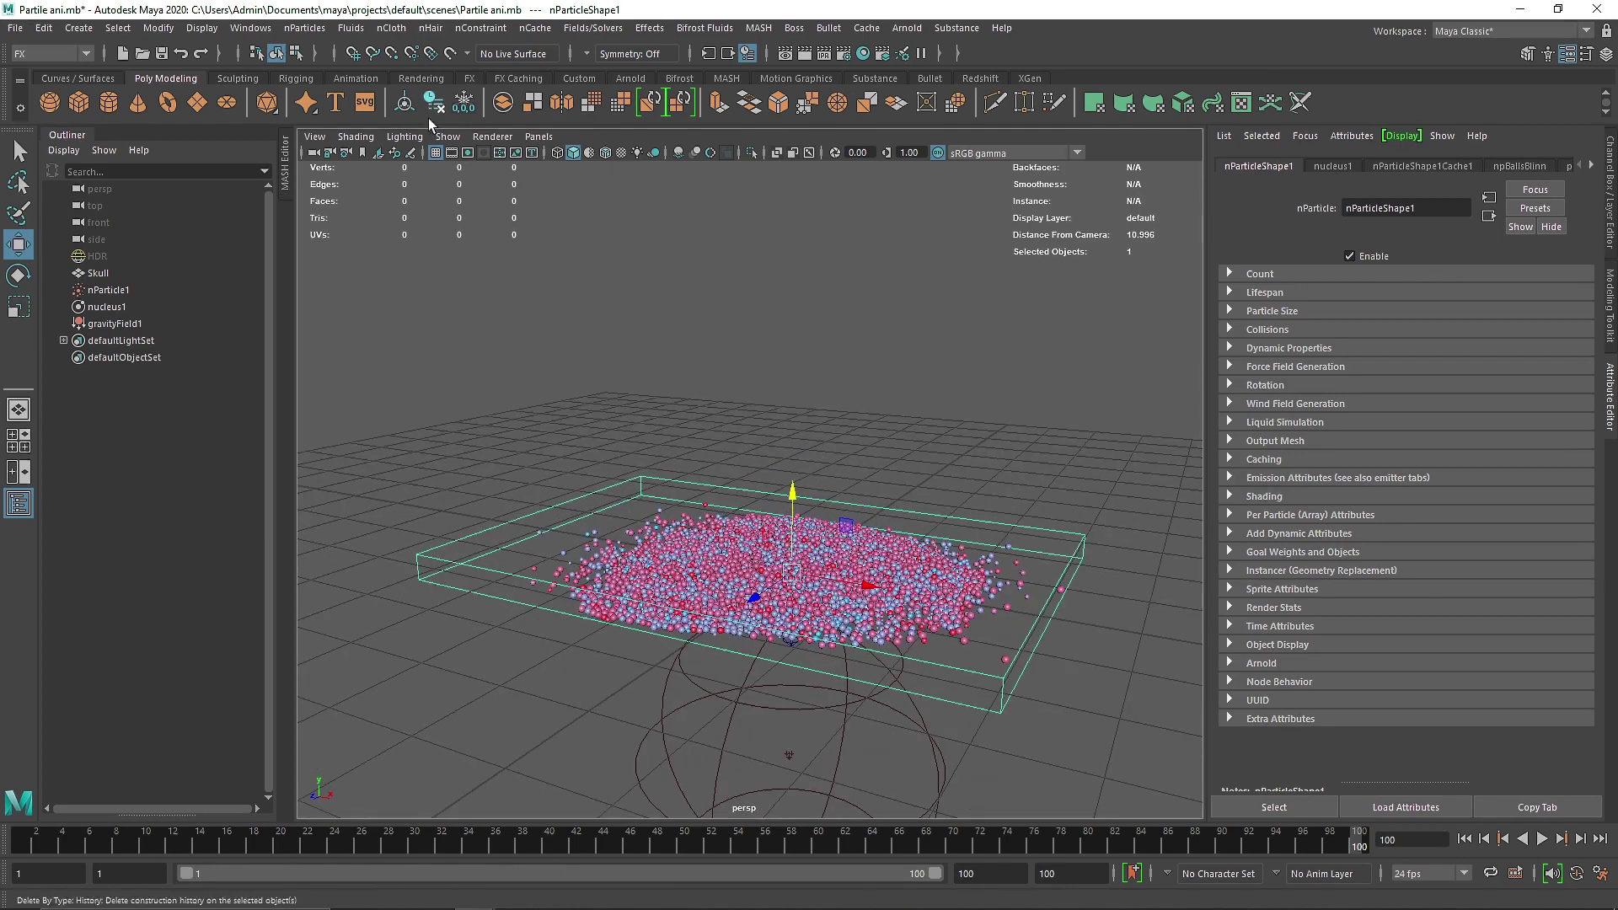
Hide the viewport grid, clear the selection, and play back the cached simulation while inspecting it from other angles
click(435, 153)
alt+drag(994, 380, 1034, 423)
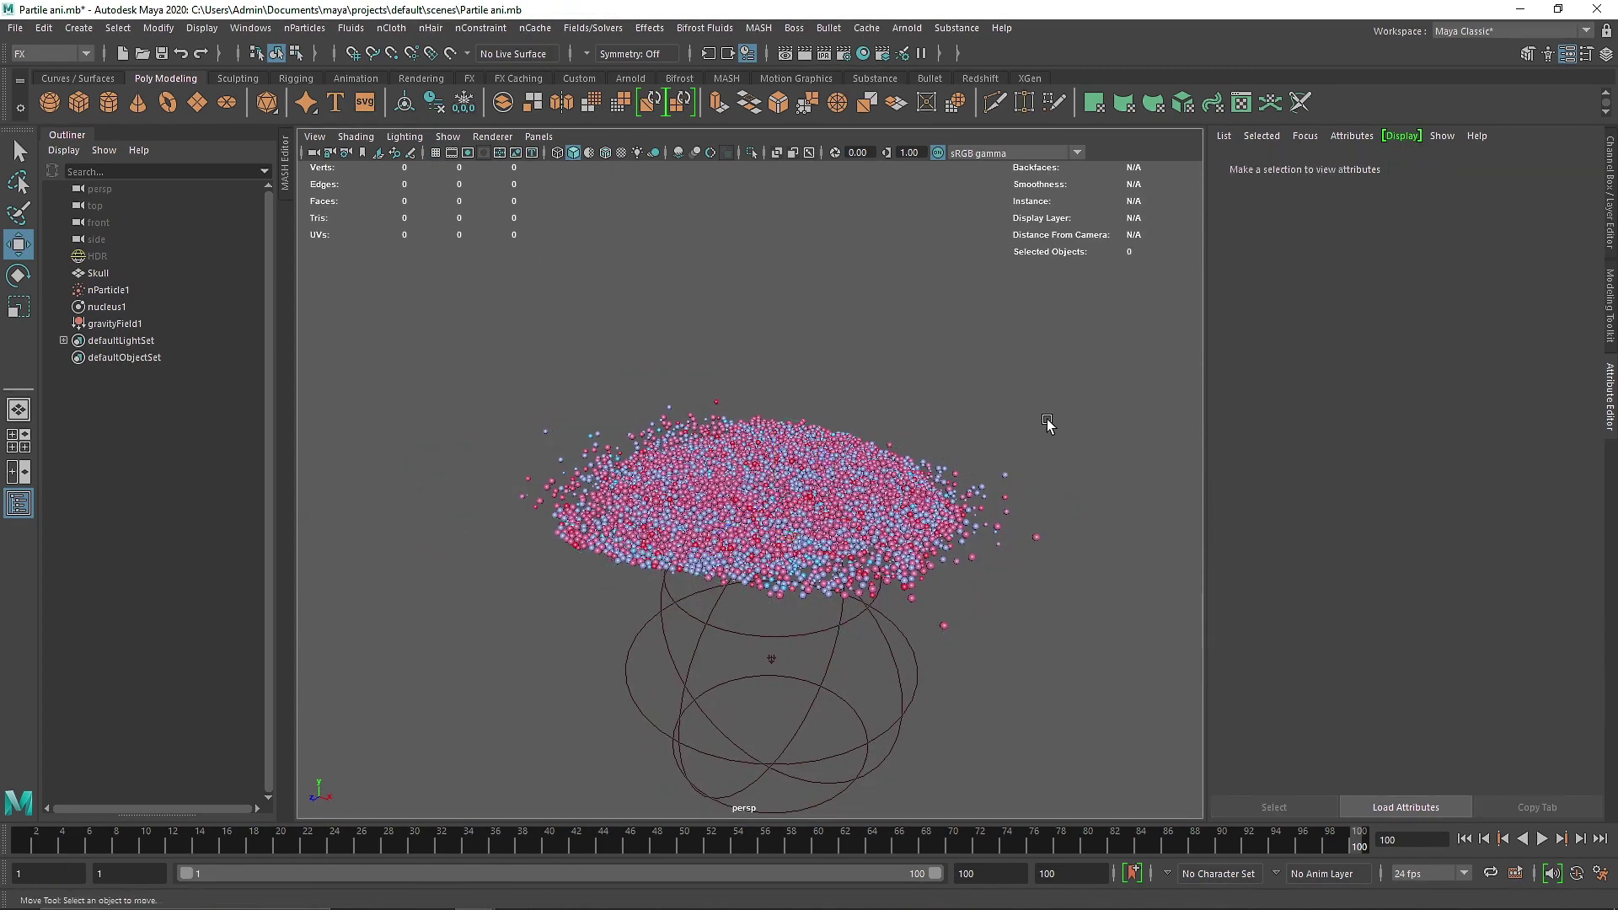
click(1541, 839)
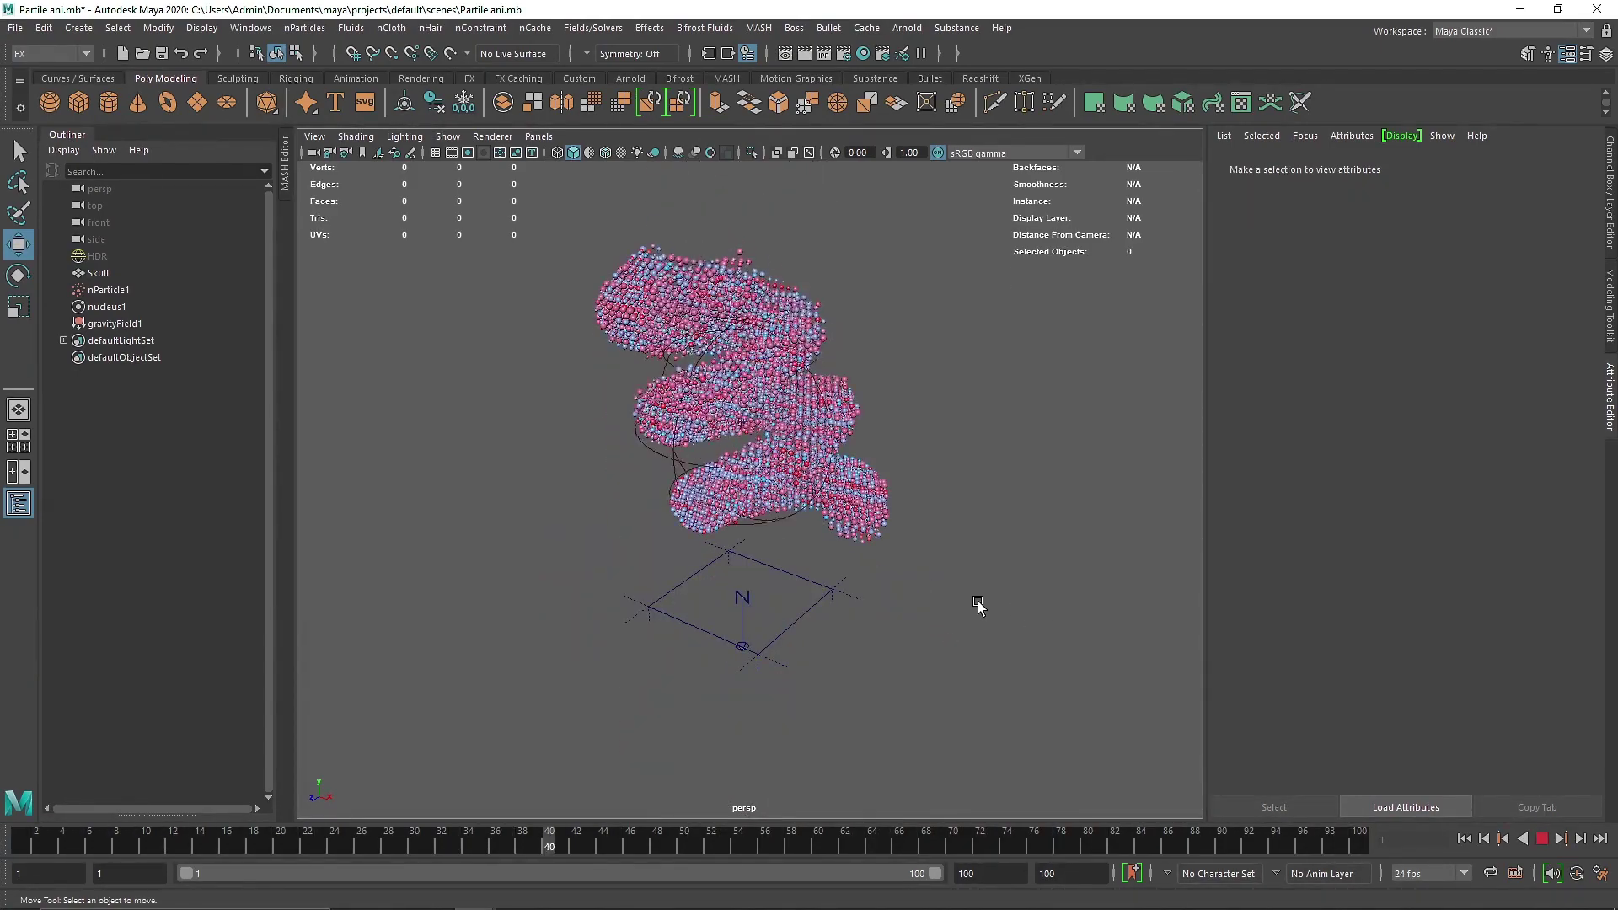
alt+drag(654, 463, 799, 548)
alt+middle_drag(801, 481, 848, 552)
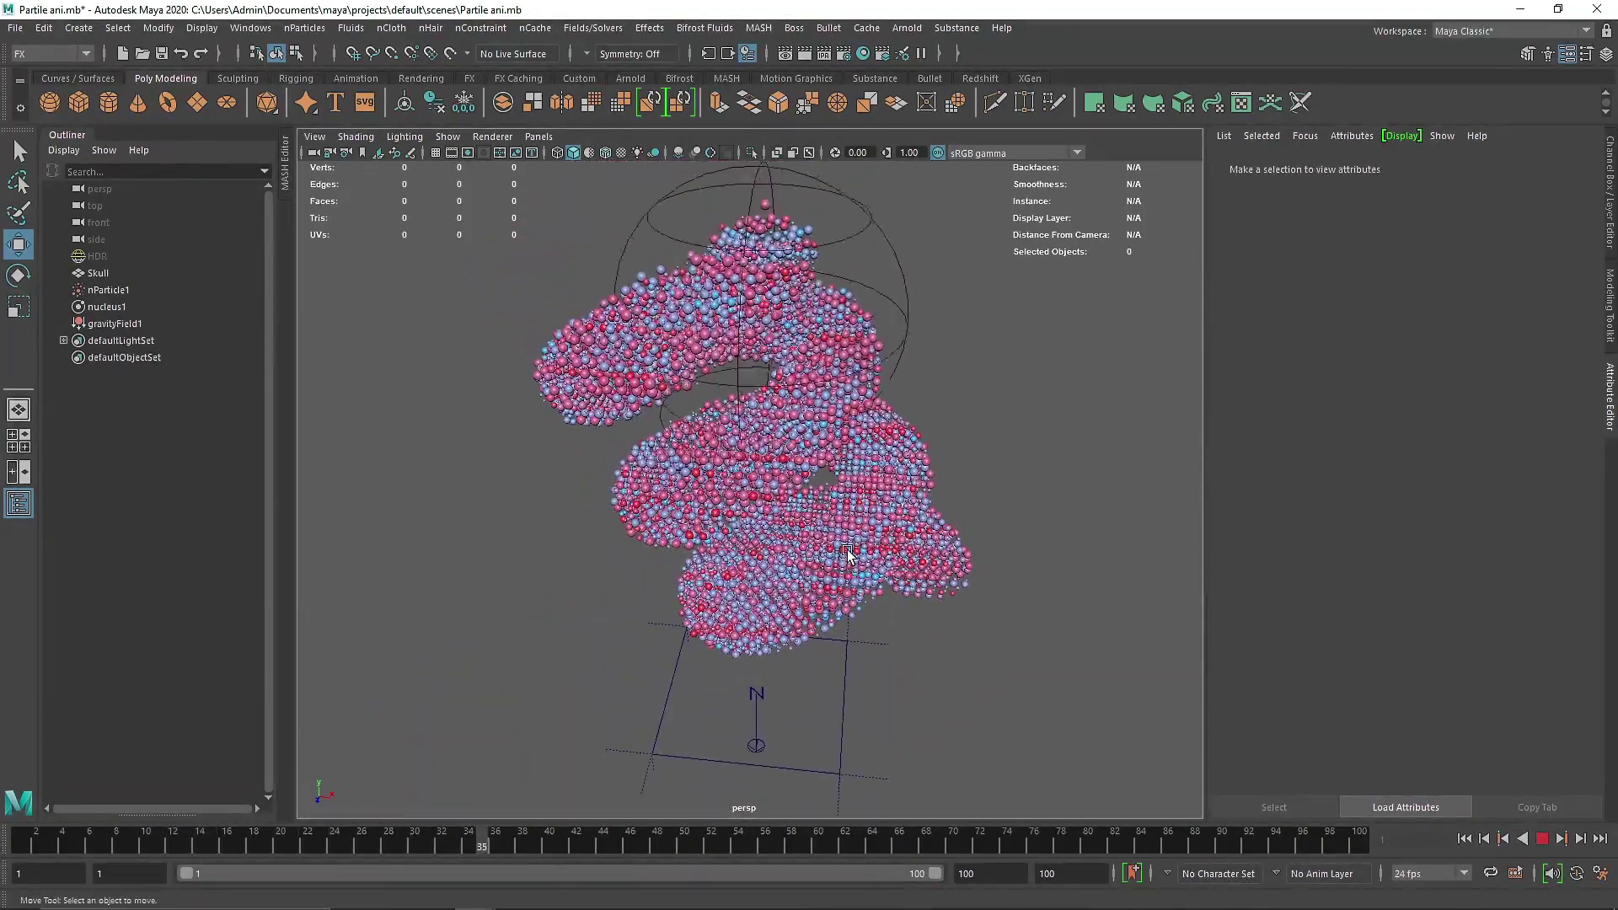